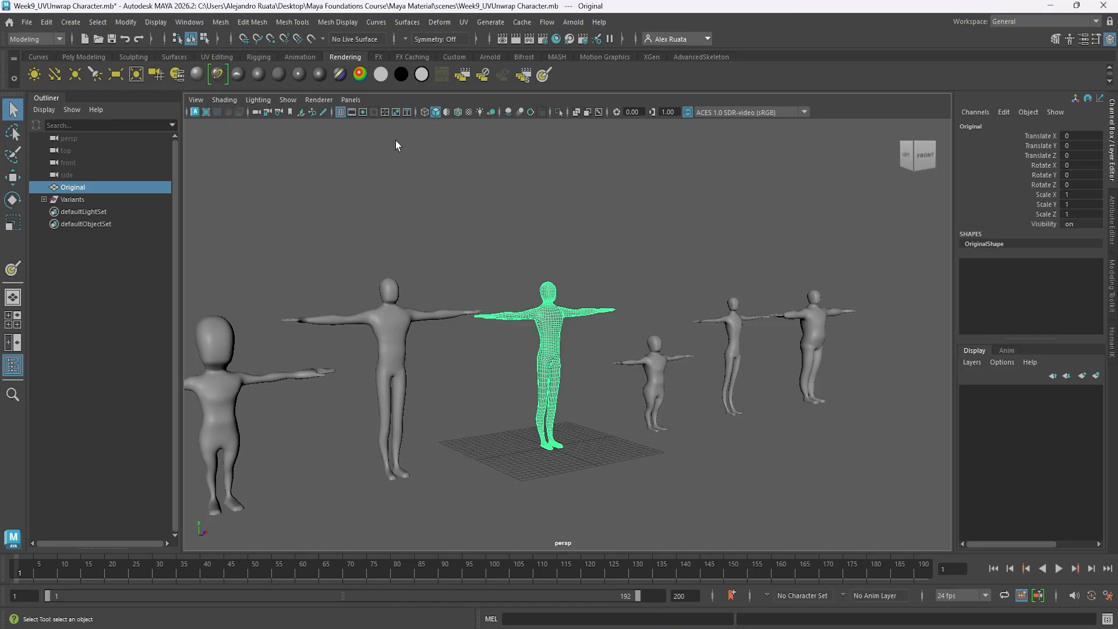
Open the scene Week8_CharacterDeformationScene.mb from the project's scenes folder.
click(26, 22)
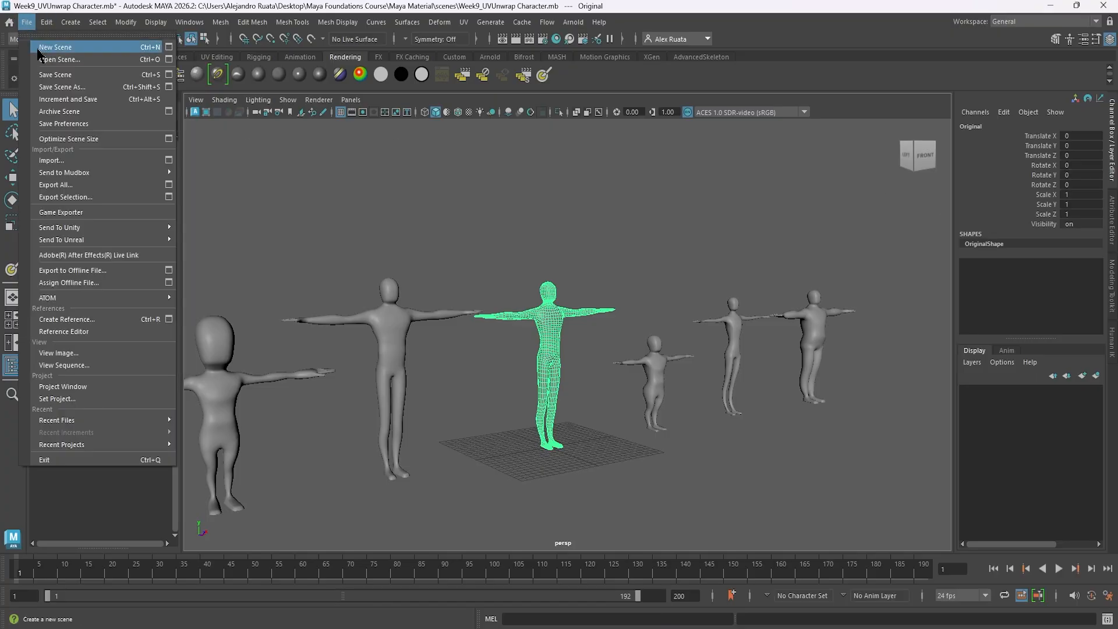
click(52, 59)
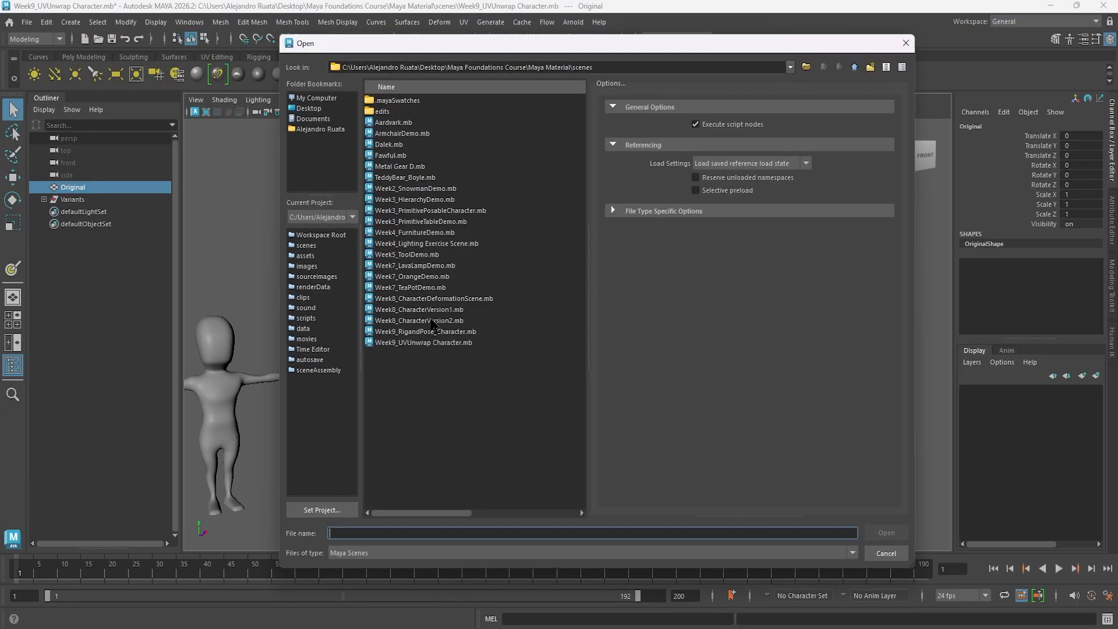
double_click(434, 298)
click(571, 326)
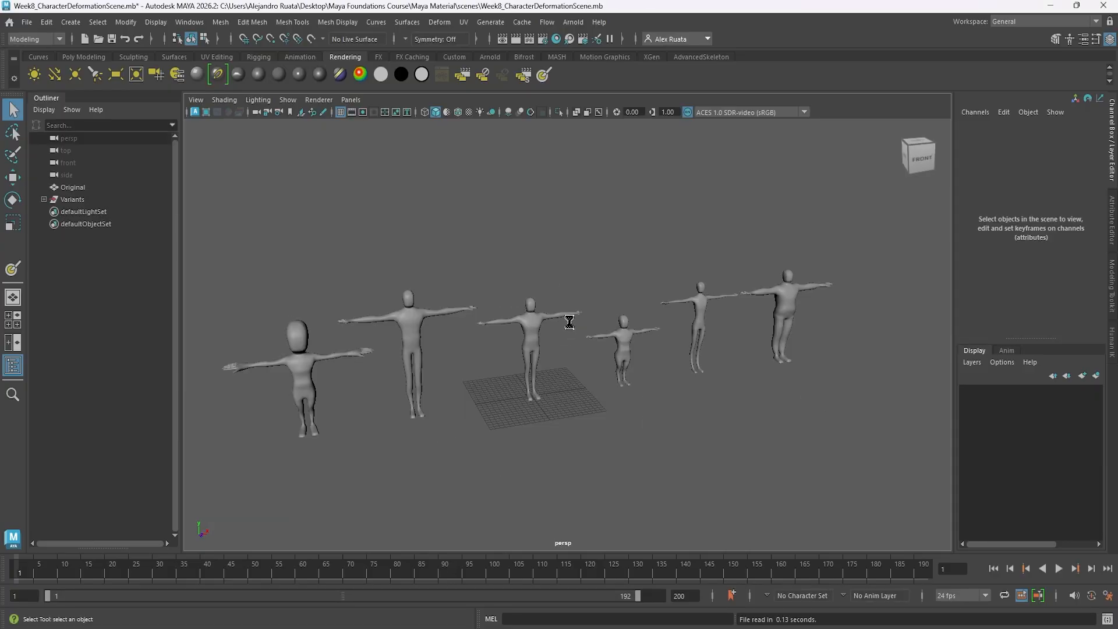
Set the original character's blend shape weights Variant_Tall to 0.6 and Variant_Skinny to 0.7.
click(531, 336)
alt+middle_drag(520, 354, 548, 357)
alt+drag(549, 357, 551, 338)
alt+right_drag(550, 339, 757, 352)
click(984, 264)
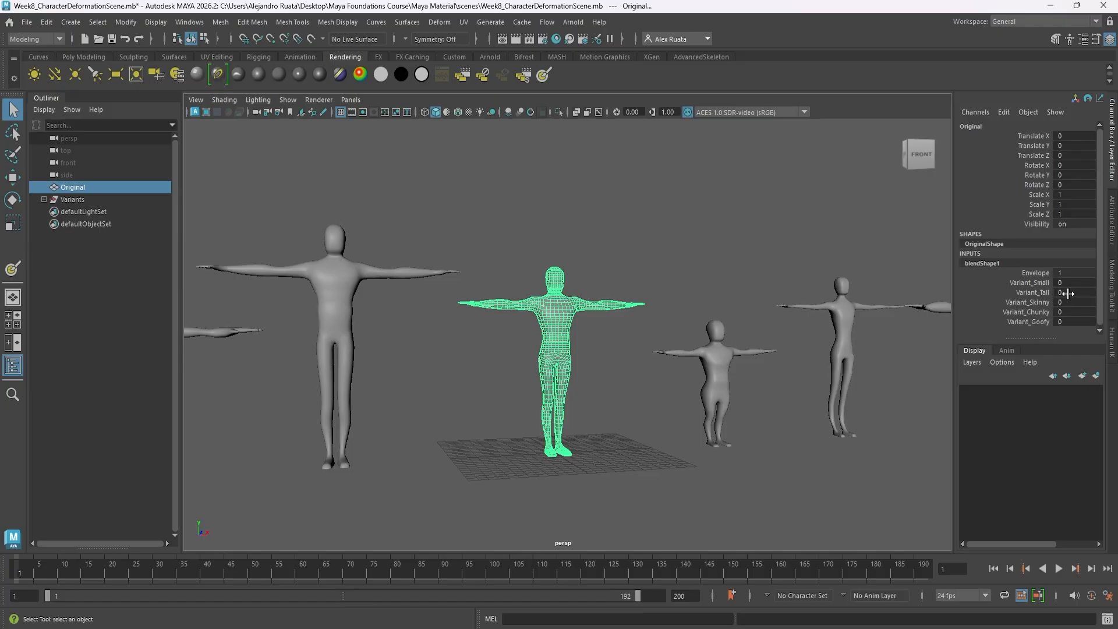
drag(1069, 293, 1082, 301)
Delete the original character's construction history to bake in the blended body shape.
alt+middle_drag(632, 313, 631, 328)
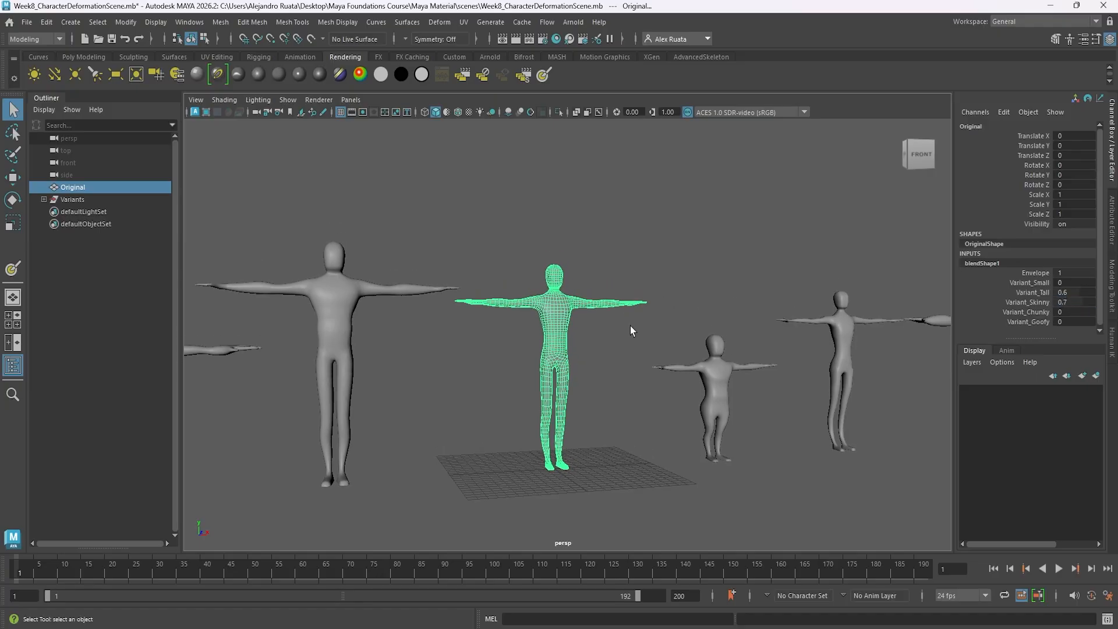
alt+drag(631, 329, 550, 364)
click(591, 368)
alt+middle_drag(591, 369, 626, 372)
alt+drag(602, 370, 664, 363)
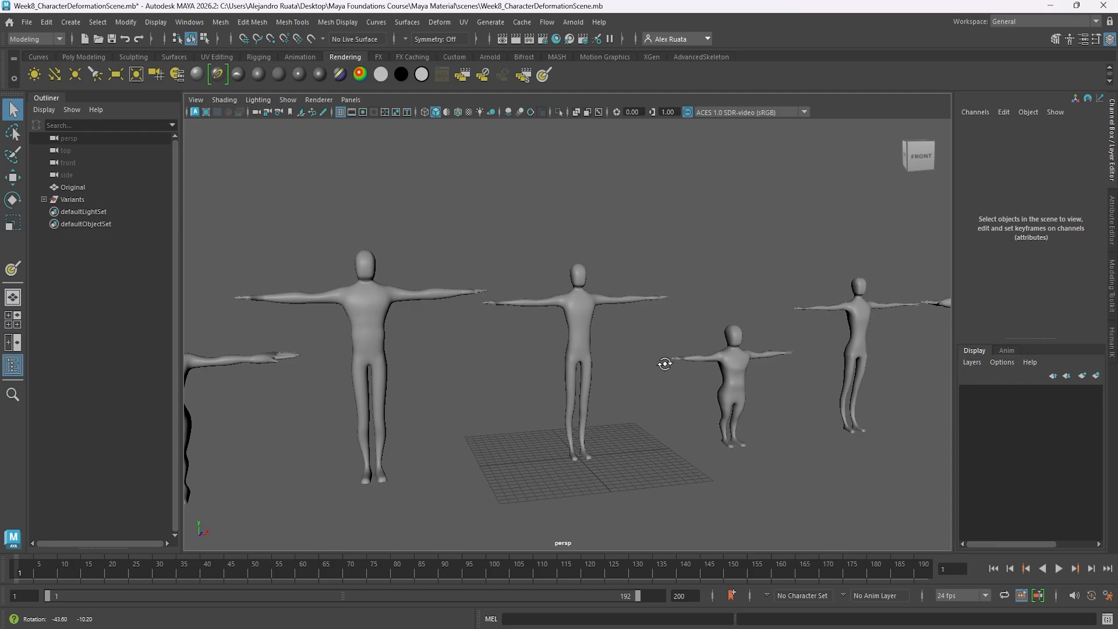
click(586, 306)
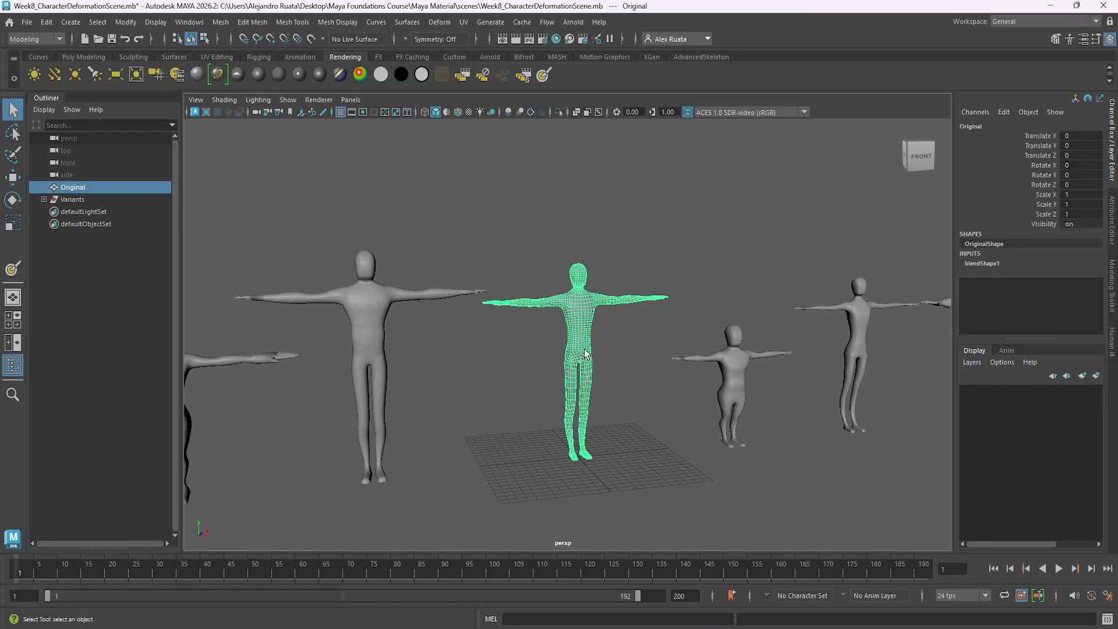
key(alt)
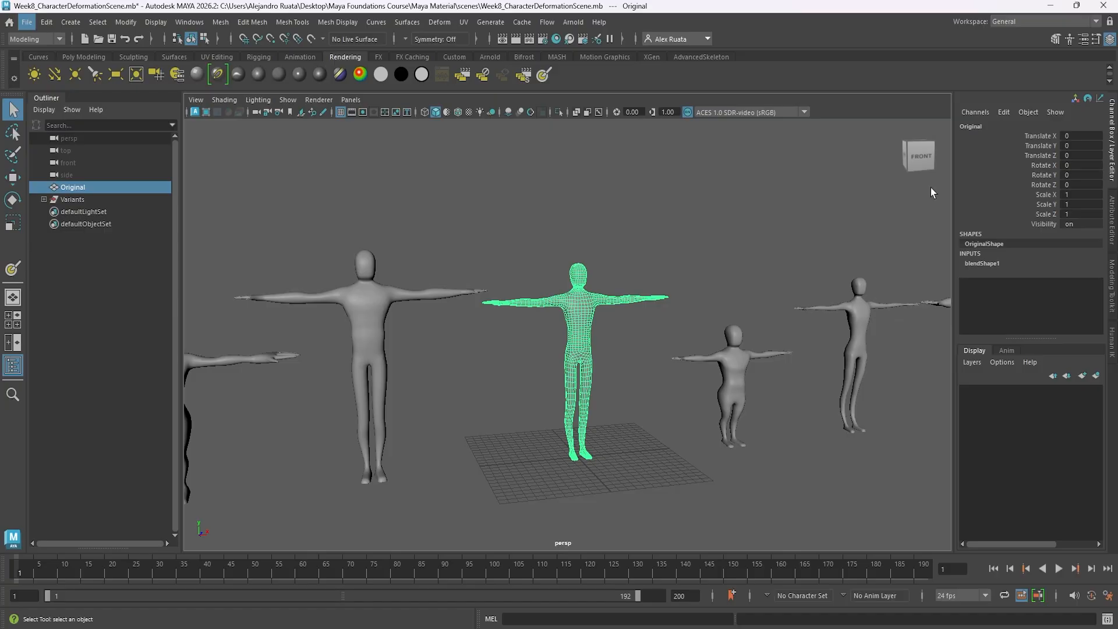
click(46, 21)
mouse_move(116, 169)
click(228, 182)
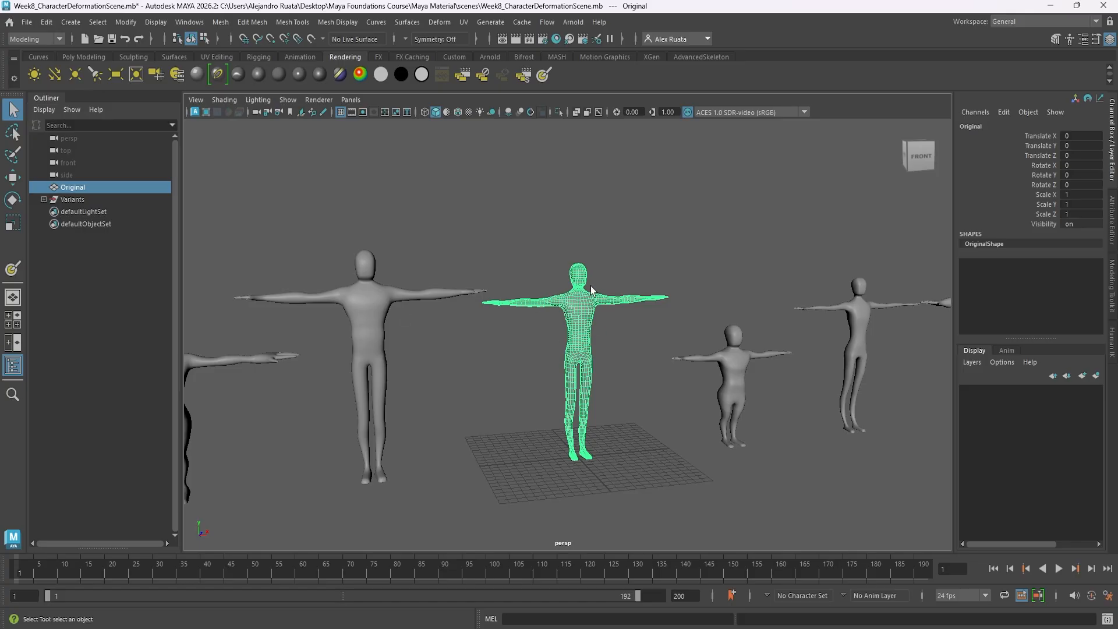
Select the five variant characters and lastly the original, and create a blend shape deformer on the original.
scroll(590, 286, down, 3)
alt+drag(602, 349, 579, 332)
drag(272, 270, 523, 415)
shift+drag(638, 410, 881, 310)
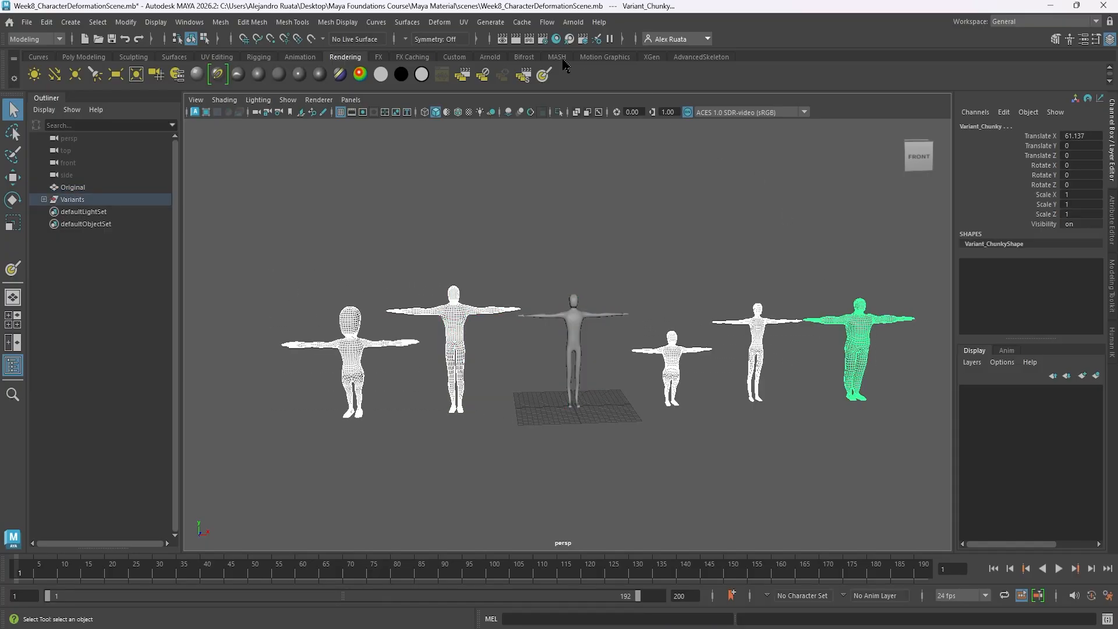
click(573, 336)
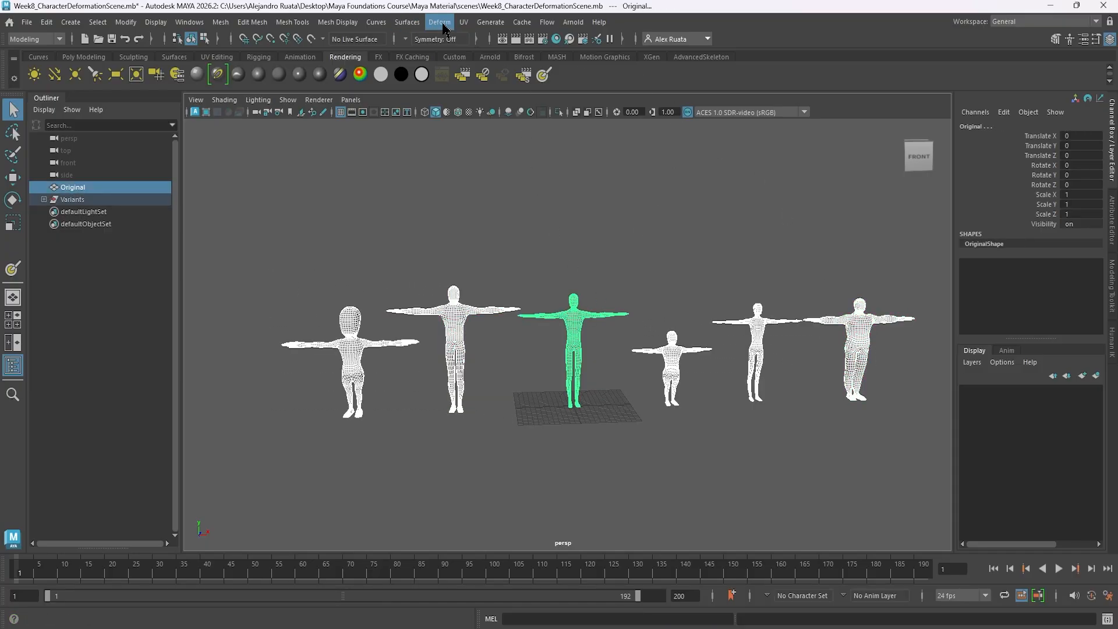
click(463, 22)
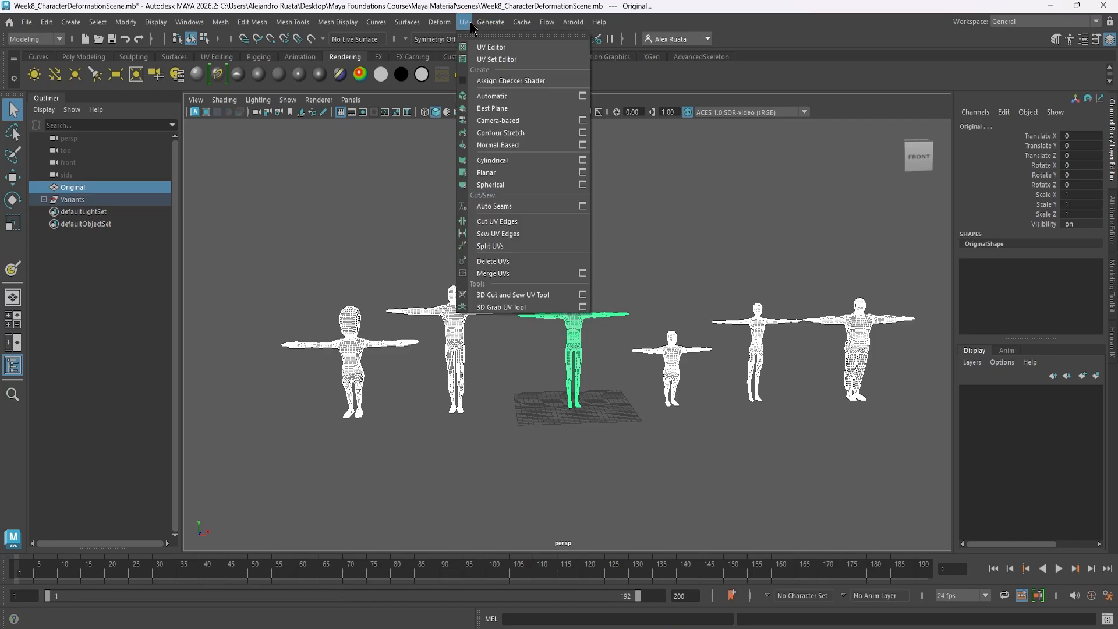
mouse_move(435, 24)
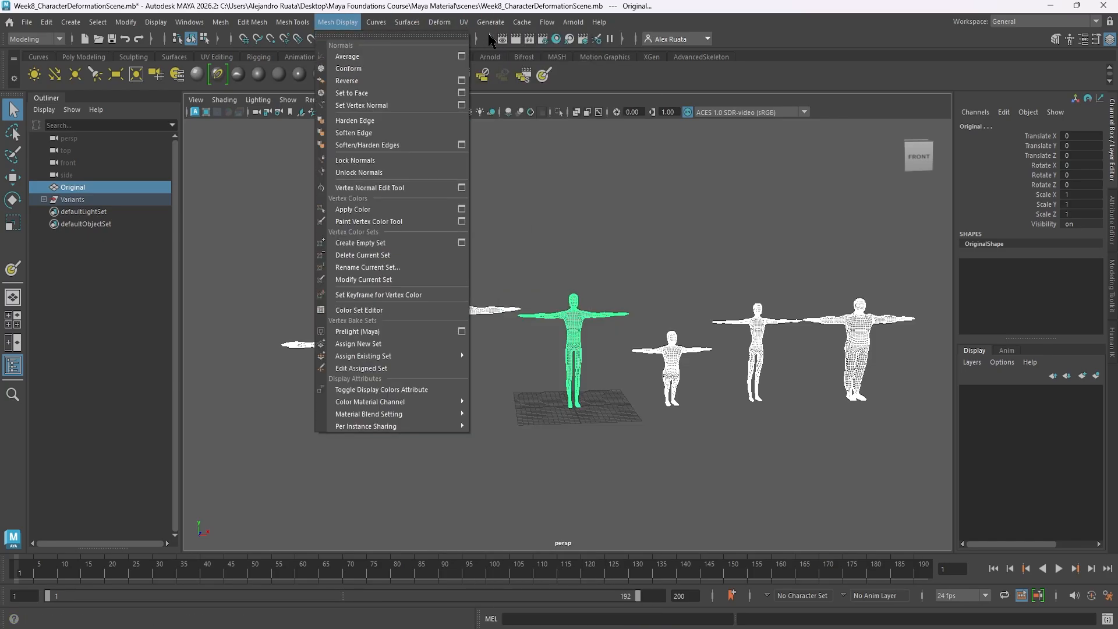
click(491, 41)
click(440, 22)
click(460, 57)
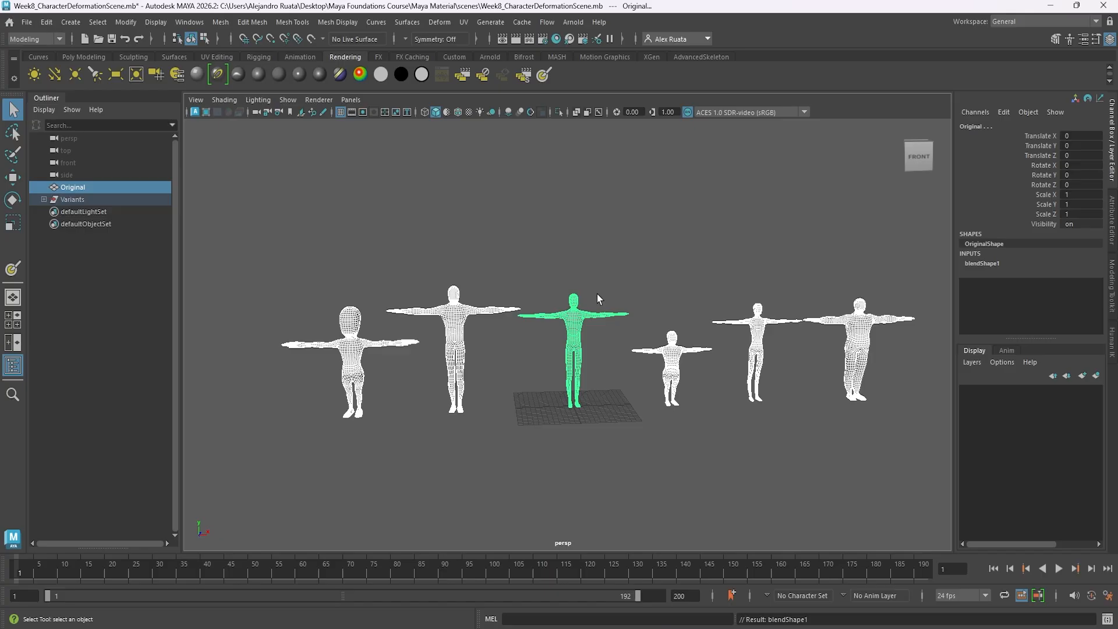
Set the new blend shape's weights on the original to 0.9 for Variant_Goofy and 1 for Variant_Tall.
click(577, 316)
click(983, 264)
scroll(604, 246, up, 5)
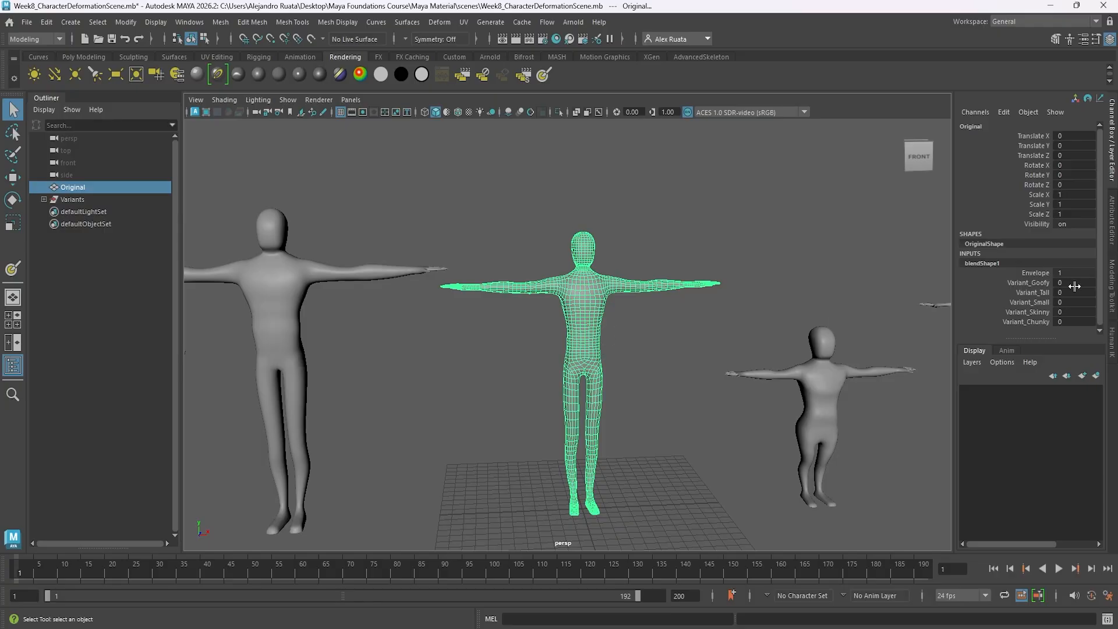
drag(1065, 283, 1089, 294)
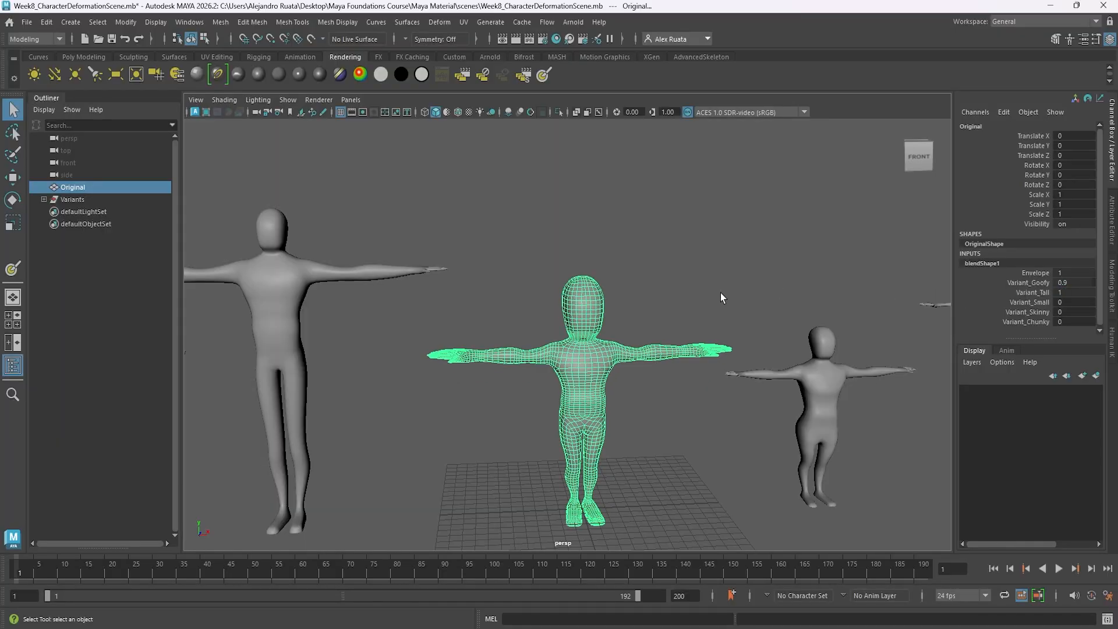
Undo the Goofy and Tall weight changes and the creation of the new blend shape.
key(ctrl+z)
key(ctrl+z)
key(ctrl+z)
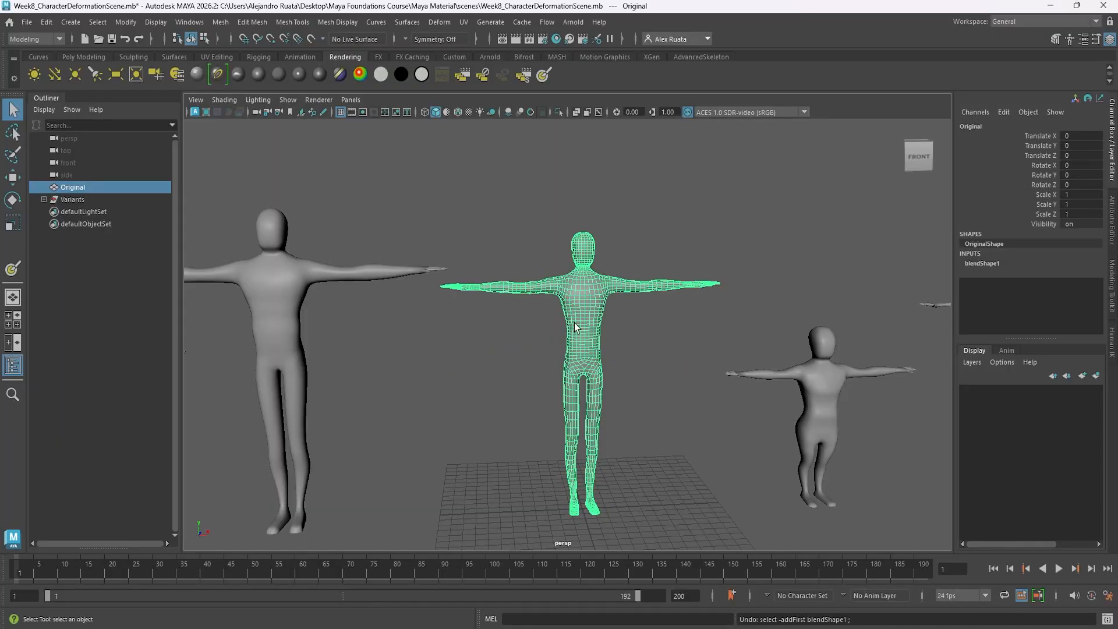
key(ctrl+z)
Delete the Variants group, leaving only the original character in the scene.
click(638, 338)
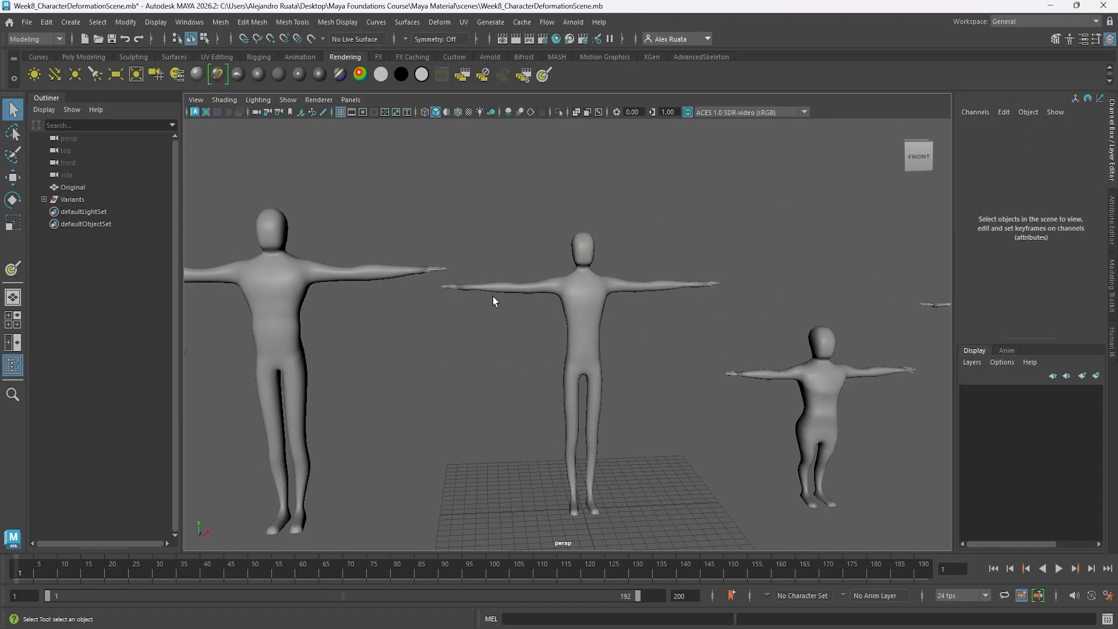
click(580, 307)
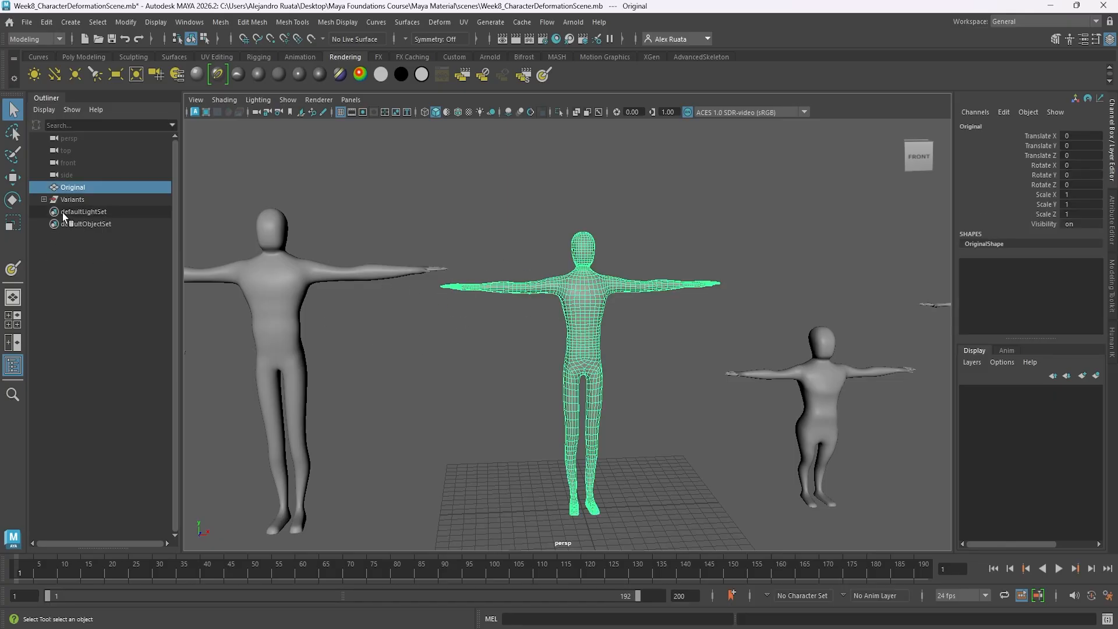
click(87, 200)
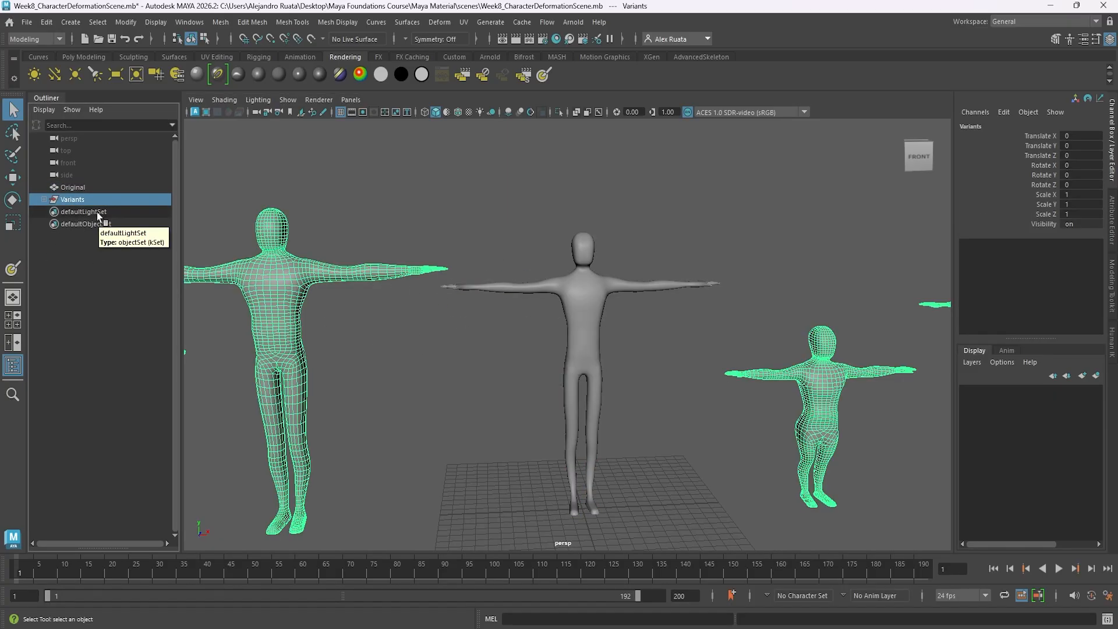
key(Delete)
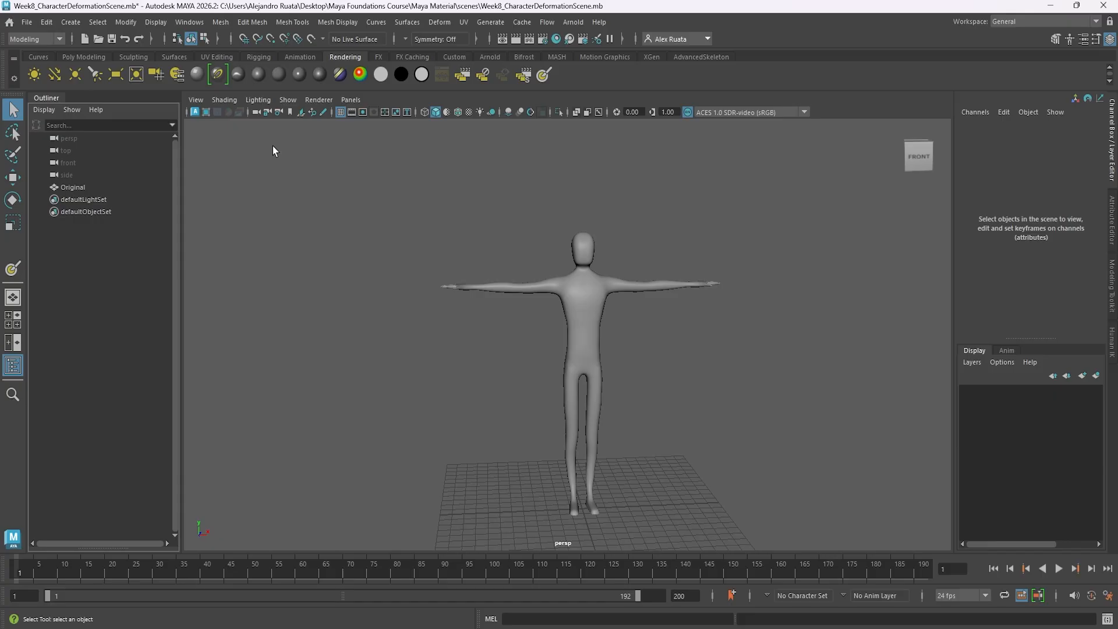
Save the scene under the name Week9_UVUnwrap Character.mb, replacing the existing file.
click(26, 22)
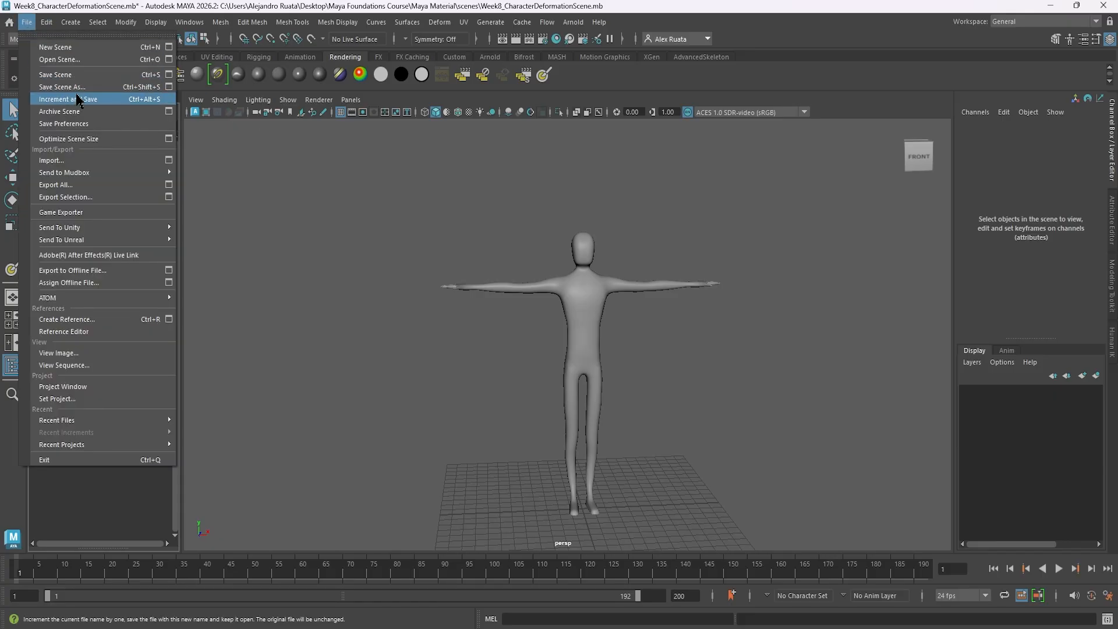
click(69, 88)
click(429, 344)
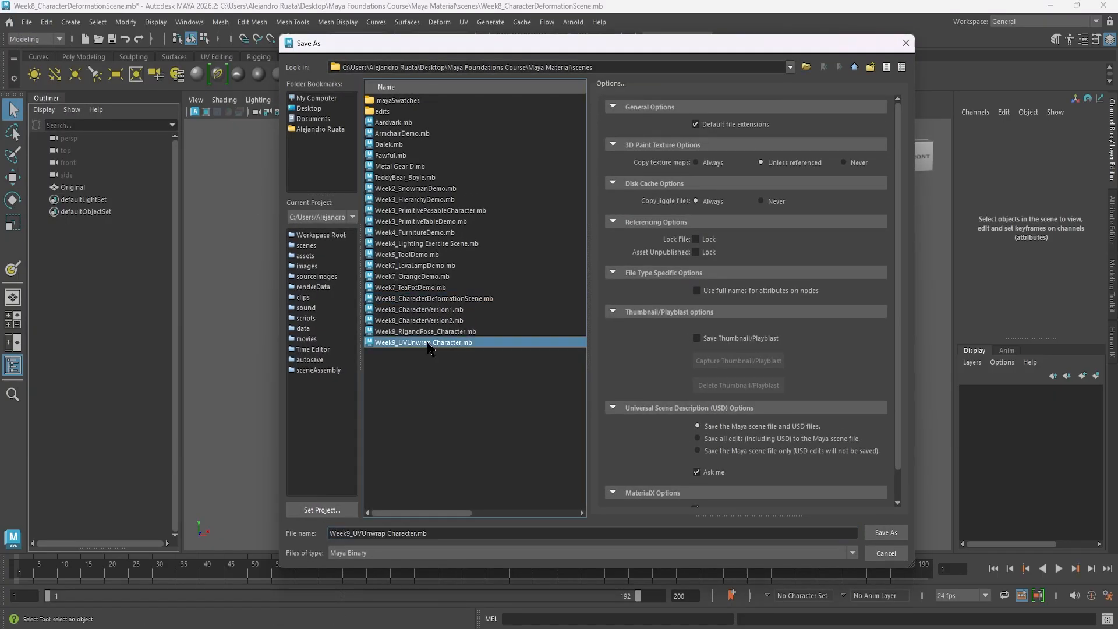
click(885, 533)
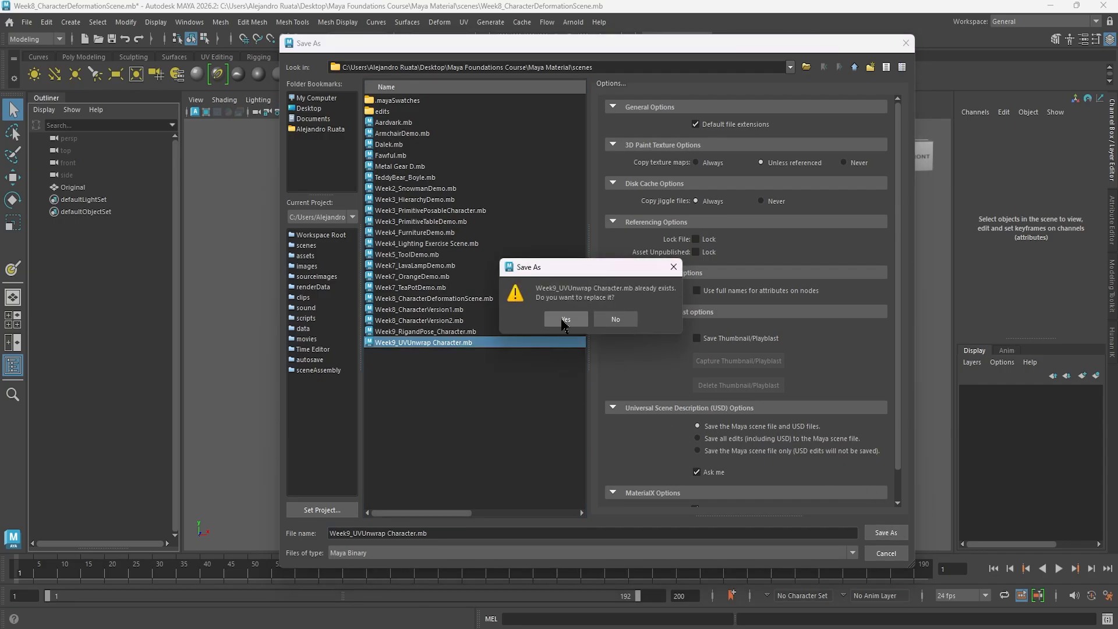
click(593, 322)
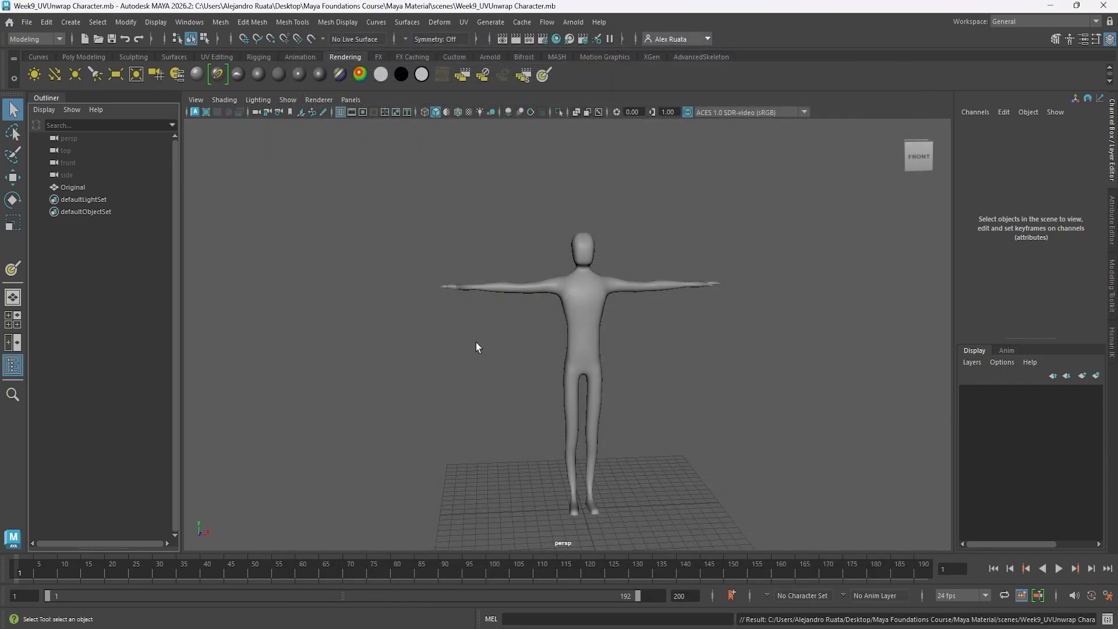
Select the character, activate the Move tool and switch to the UV Editing workspace.
mouse_move(440, 338)
alt+mouse_down()
mouse_move(464, 350)
mouse_move(713, 357)
mouse_move(357, 350)
mouse_move(652, 349)
mouse_move(467, 339)
mouse_move(444, 350)
alt+mouse_up()
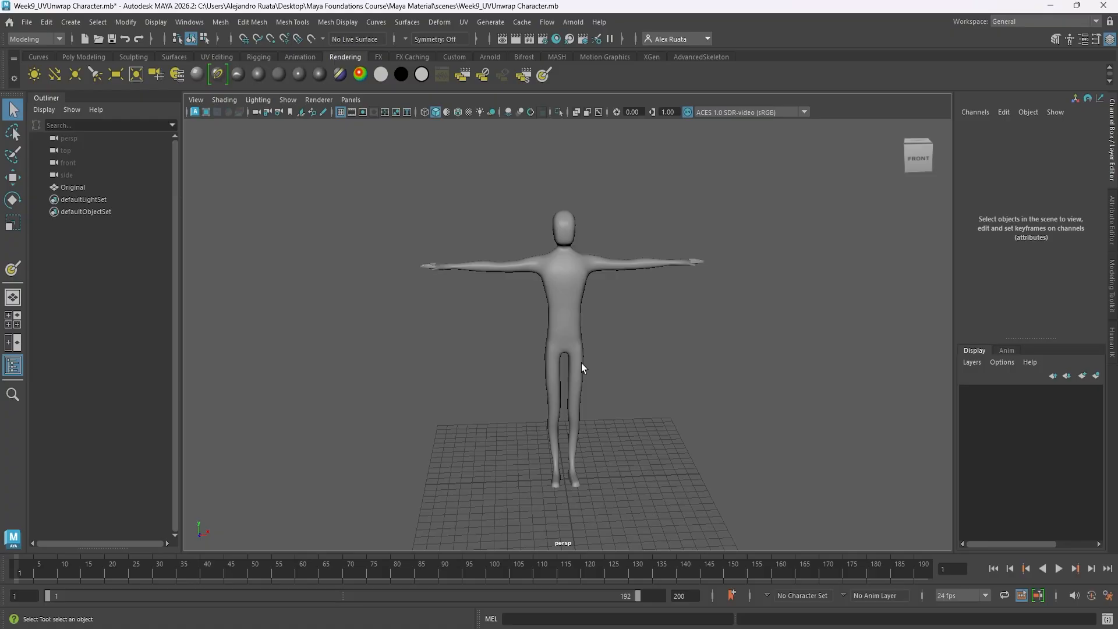
click(563, 307)
alt+drag(569, 337, 545, 379)
key(w)
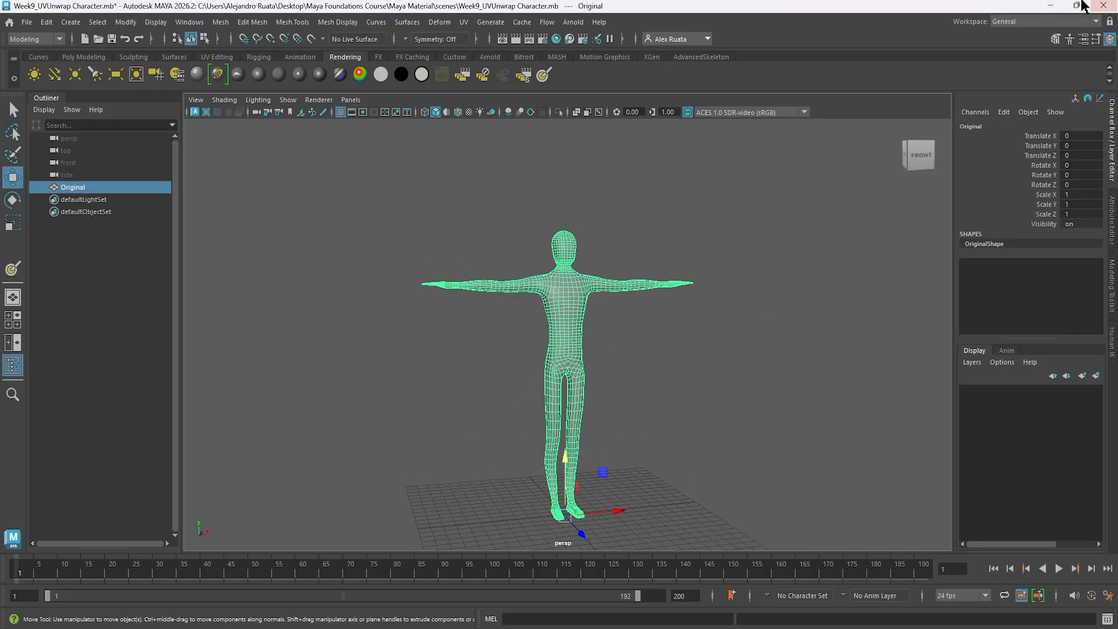
click(1012, 23)
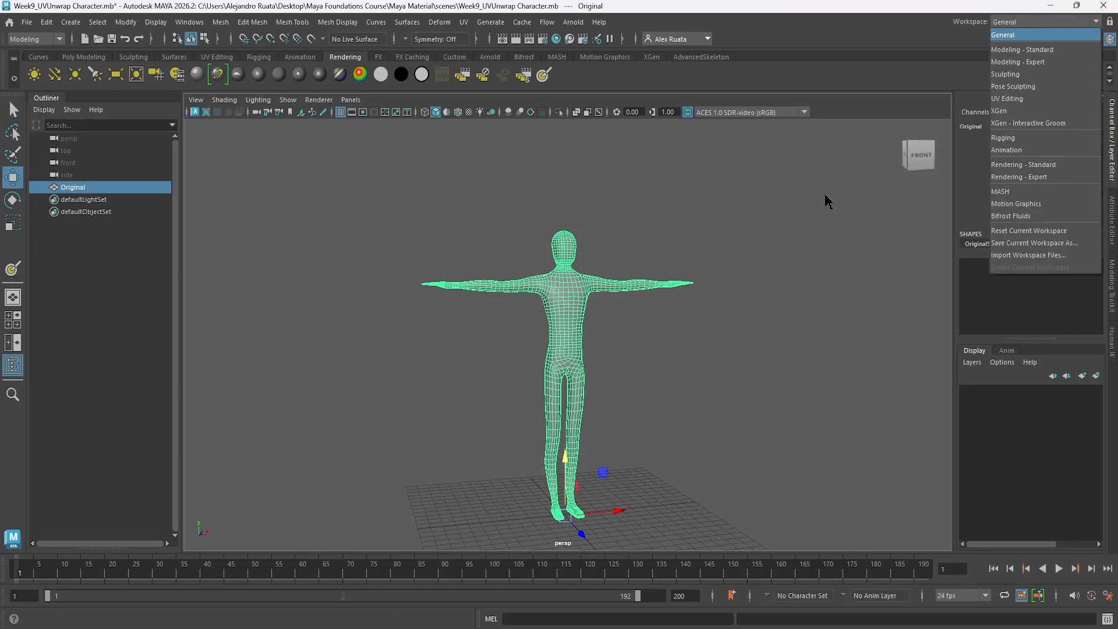
click(1015, 99)
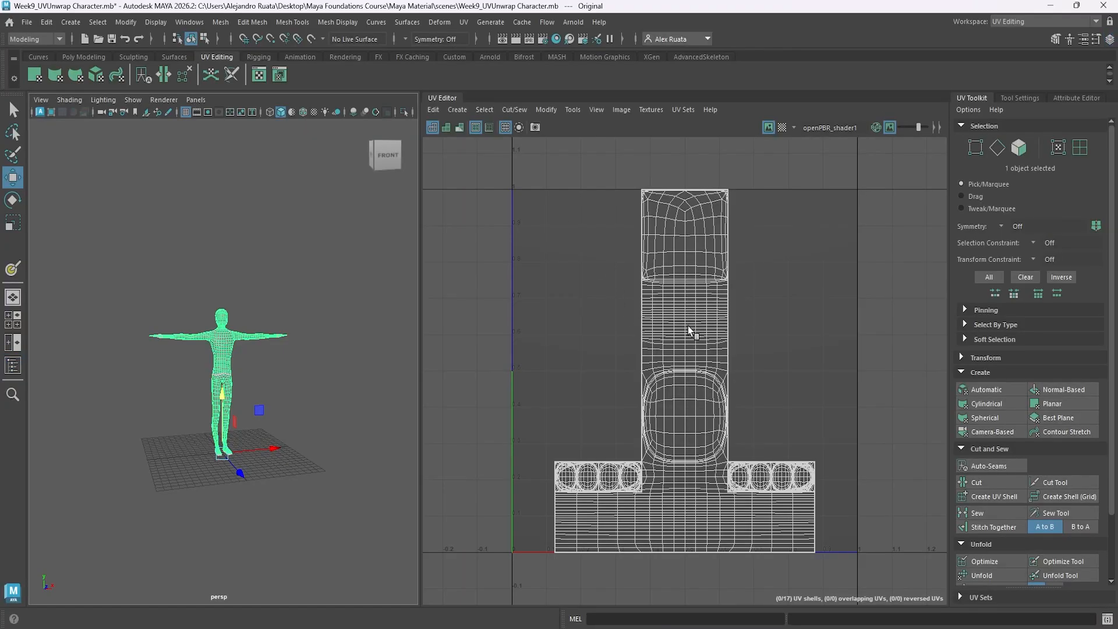
Display the checker map on the character and examine how its pattern lies on the head, arms and torso.
click(782, 127)
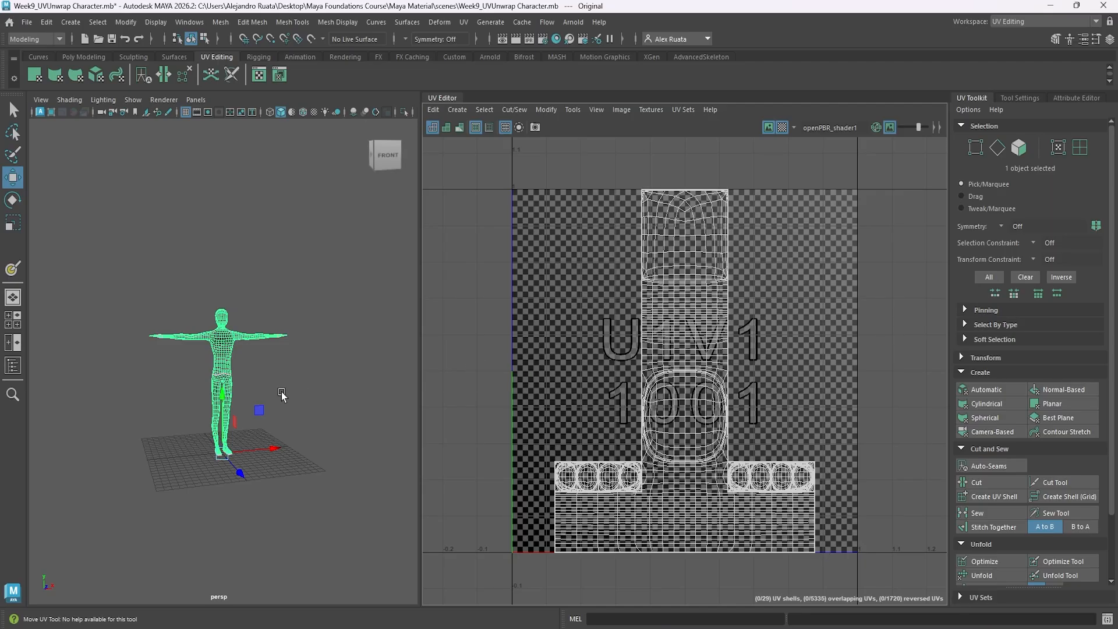
scroll(262, 361, up, 10)
alt+drag(253, 351, 115, 351)
scroll(174, 326, up, 2)
alt+middle_drag(221, 262, 228, 482)
alt+middle_drag(236, 233, 231, 402)
alt+drag(231, 401, 50, 437)
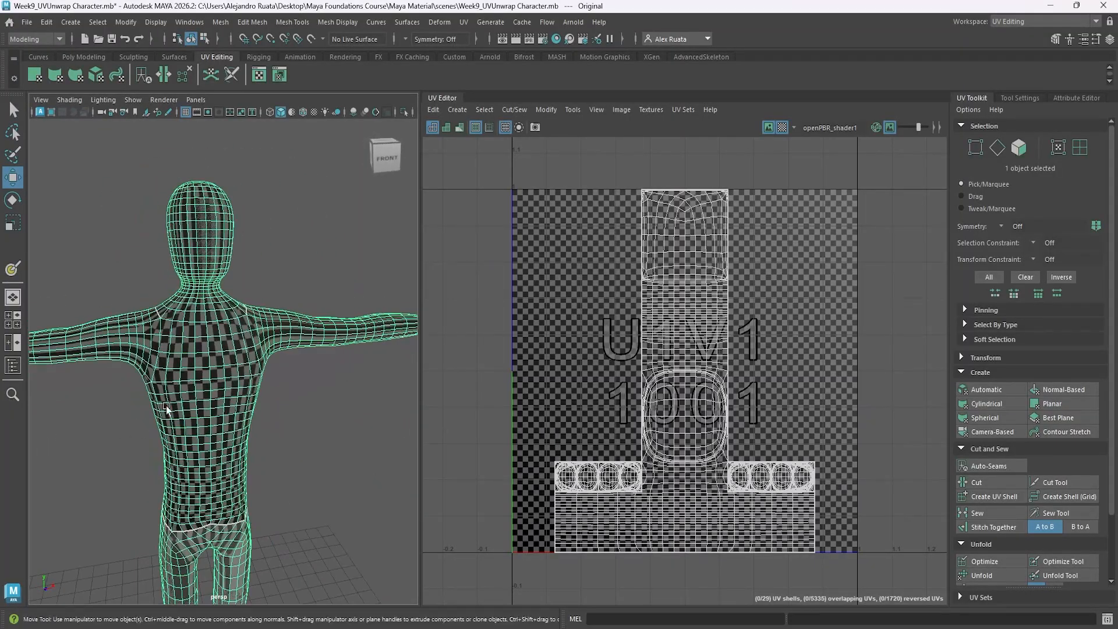
alt+drag(168, 409, 222, 388)
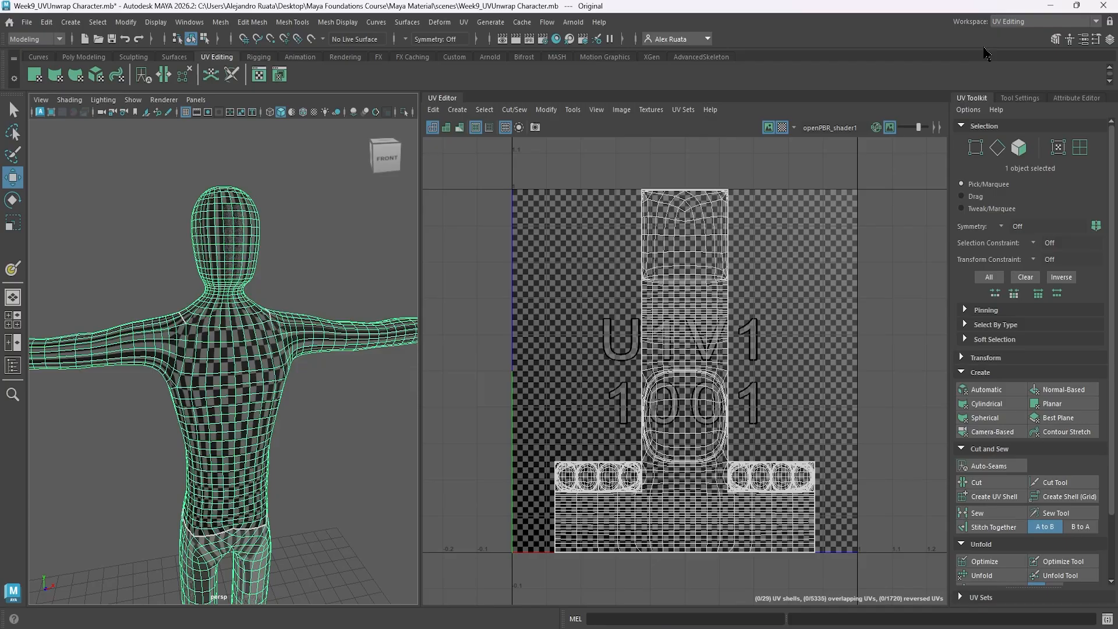
Return to the General workspace and bring the whole character into view.
click(1024, 24)
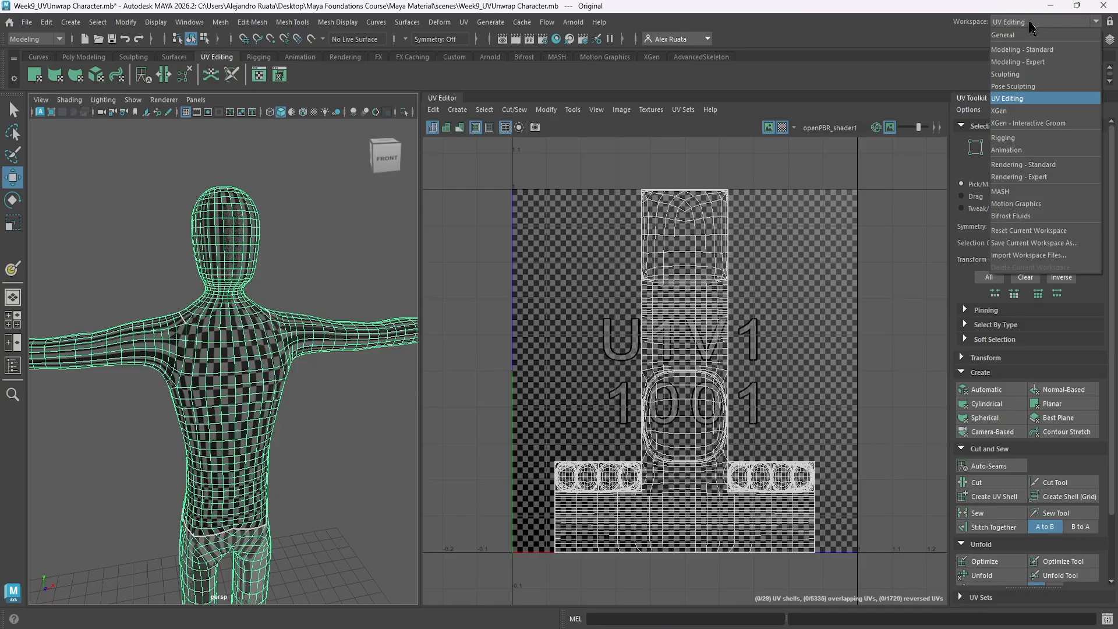
click(1008, 36)
scroll(646, 283, down, 10)
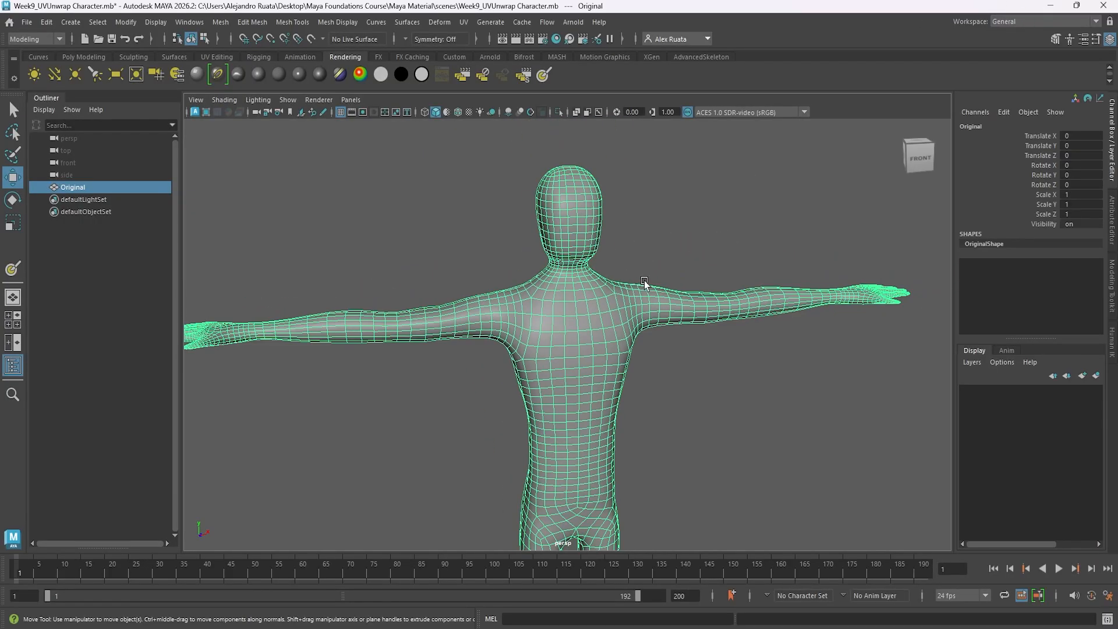
alt+drag(664, 276, 638, 237)
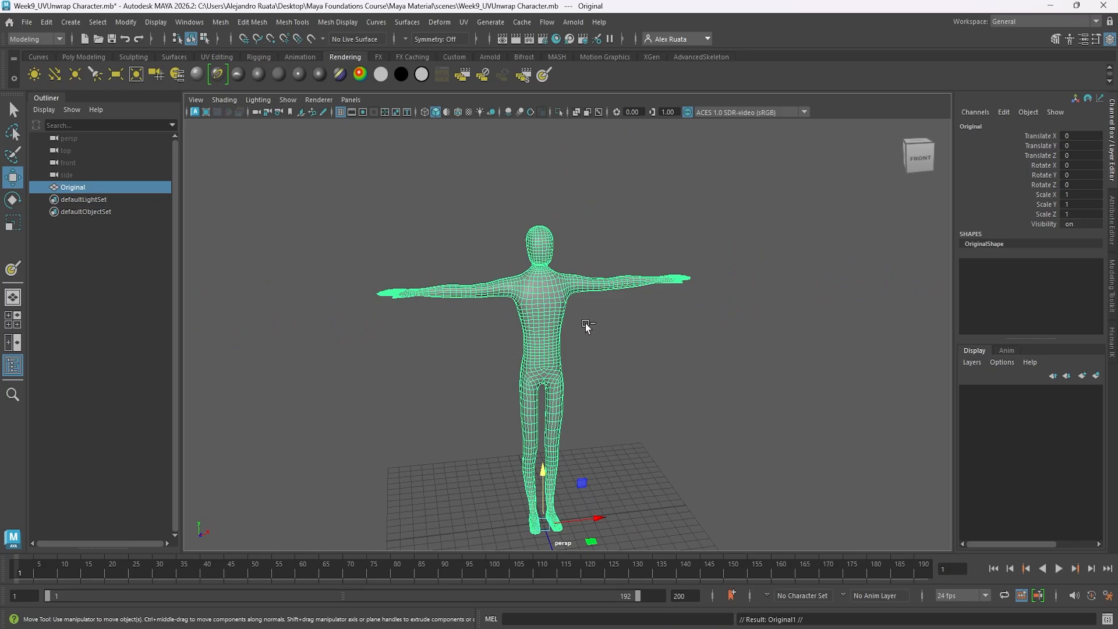
Duplicate the character twice and move the copies to either side, placing the second one at Translate X -23.224.
key(ctrl+d)
drag(601, 516, 297, 489)
key(ctrl+d)
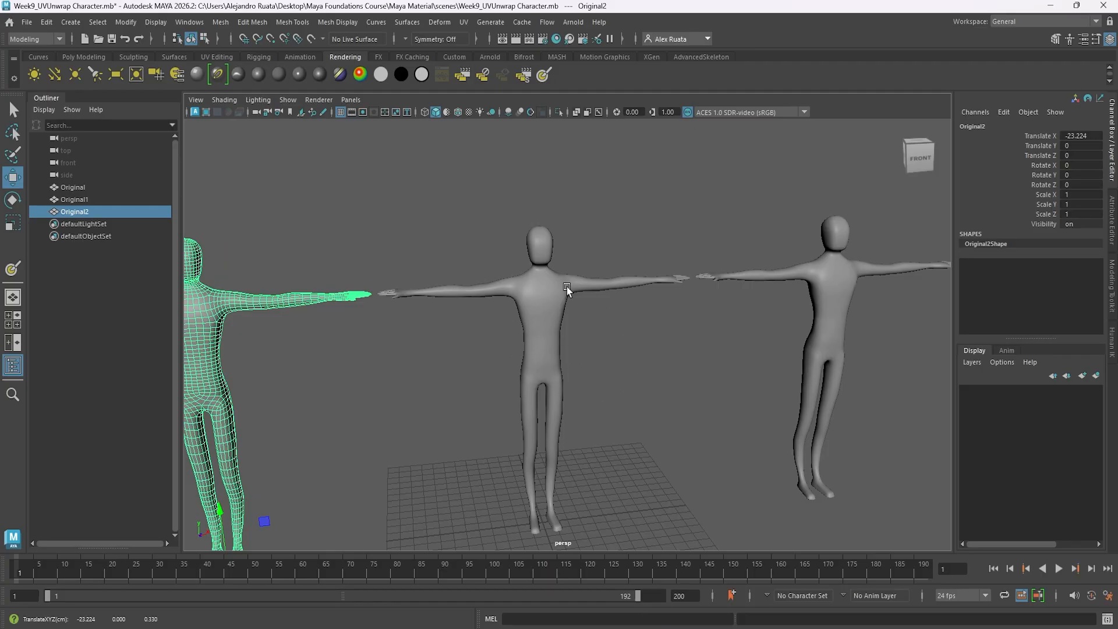
key(f)
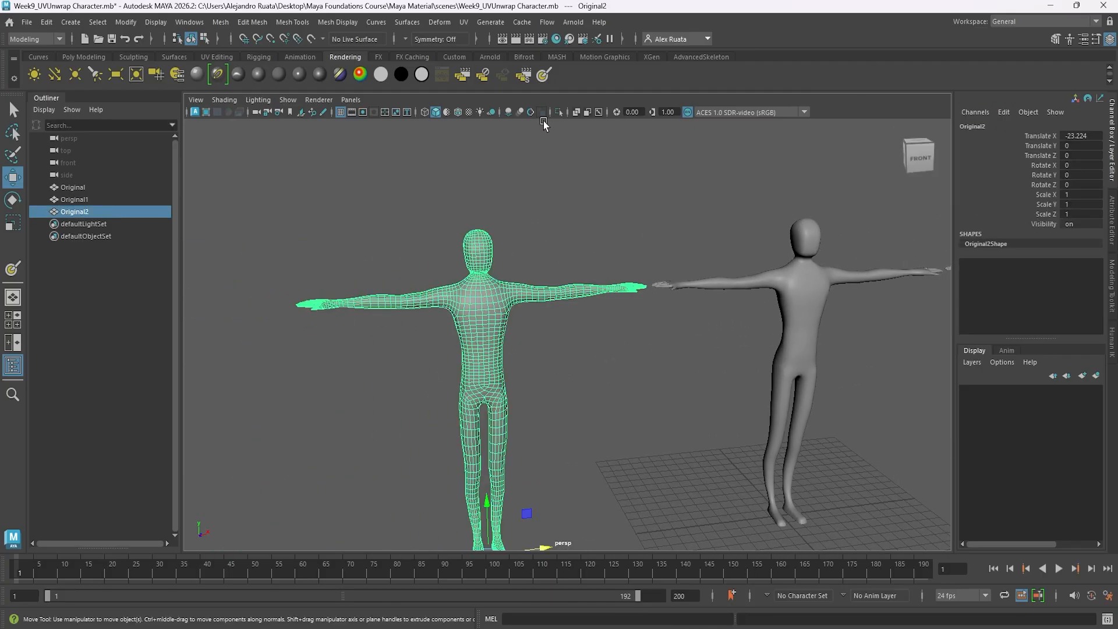
Switch to the UV Editing workspace and collapse the toolkit's Create, Cut and Sew, and Unfold sections.
click(1038, 22)
click(1014, 99)
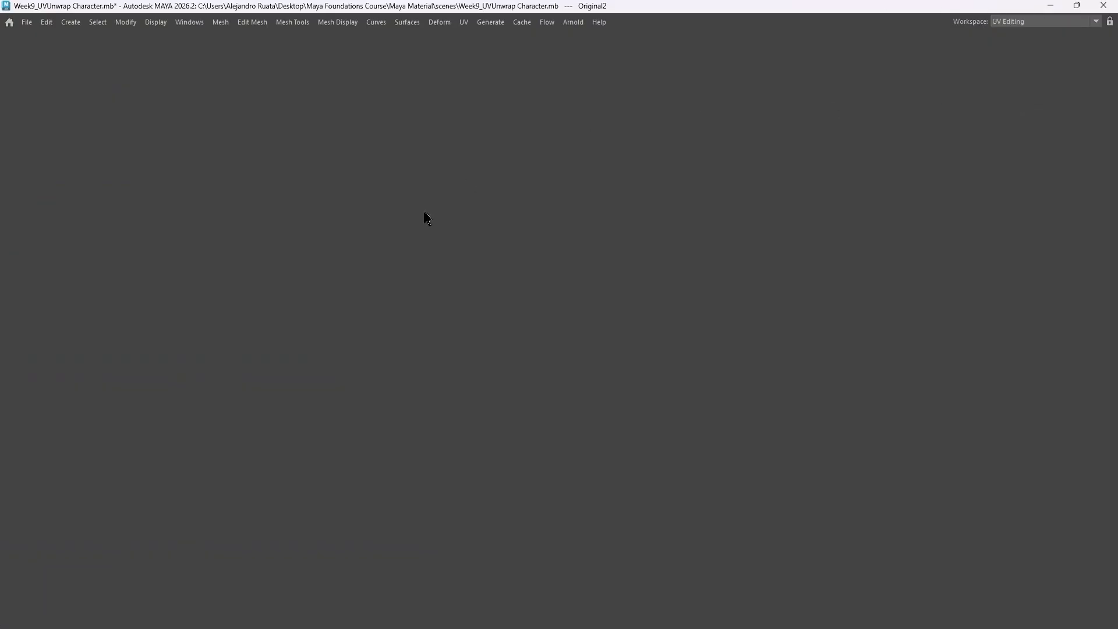
mouse_move(225, 344)
alt+middle_down()
mouse_move(274, 326)
mouse_move(235, 328)
alt+middle_up()
alt+right_drag(235, 328, 344, 349)
alt+drag(189, 299, 220, 325)
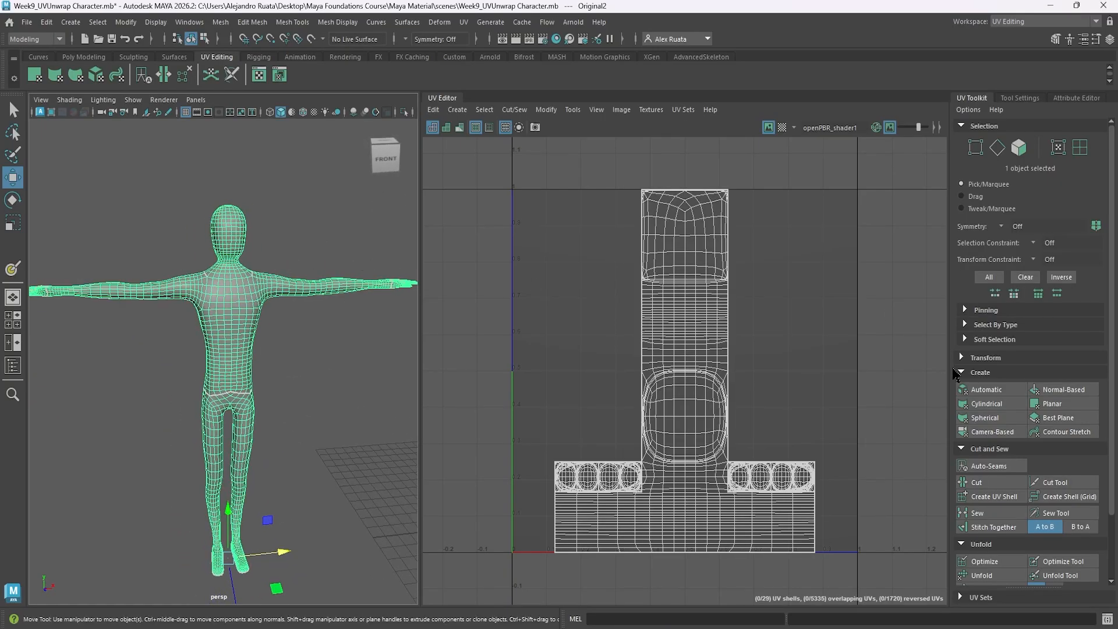
click(964, 372)
click(962, 388)
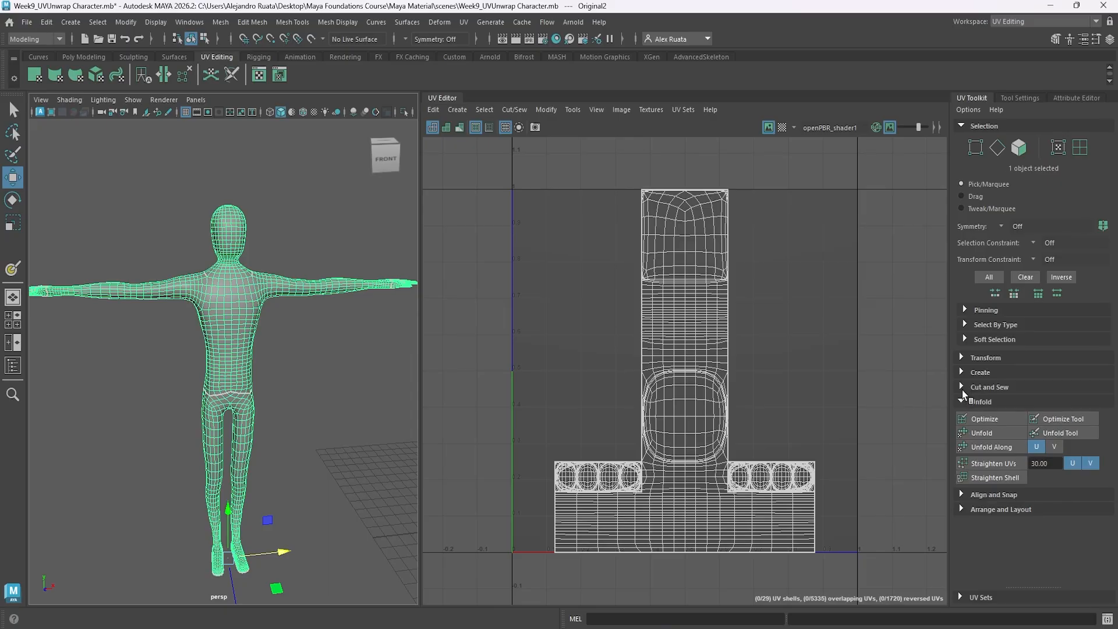
click(966, 402)
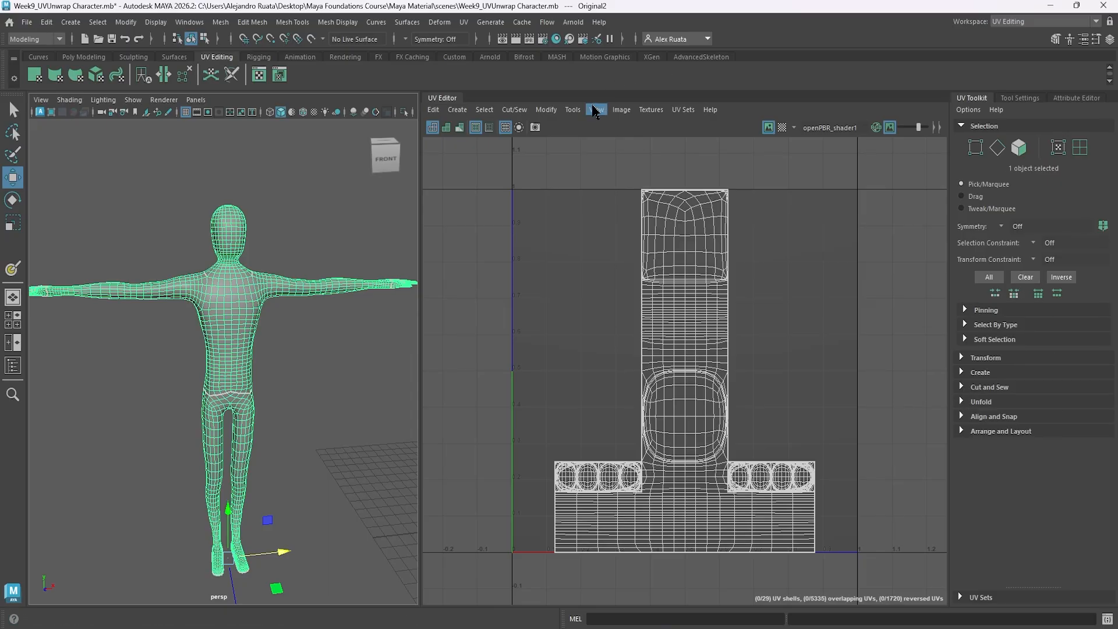
Apply a camera-based UV projection to the character copy from the angled perspective view.
click(464, 23)
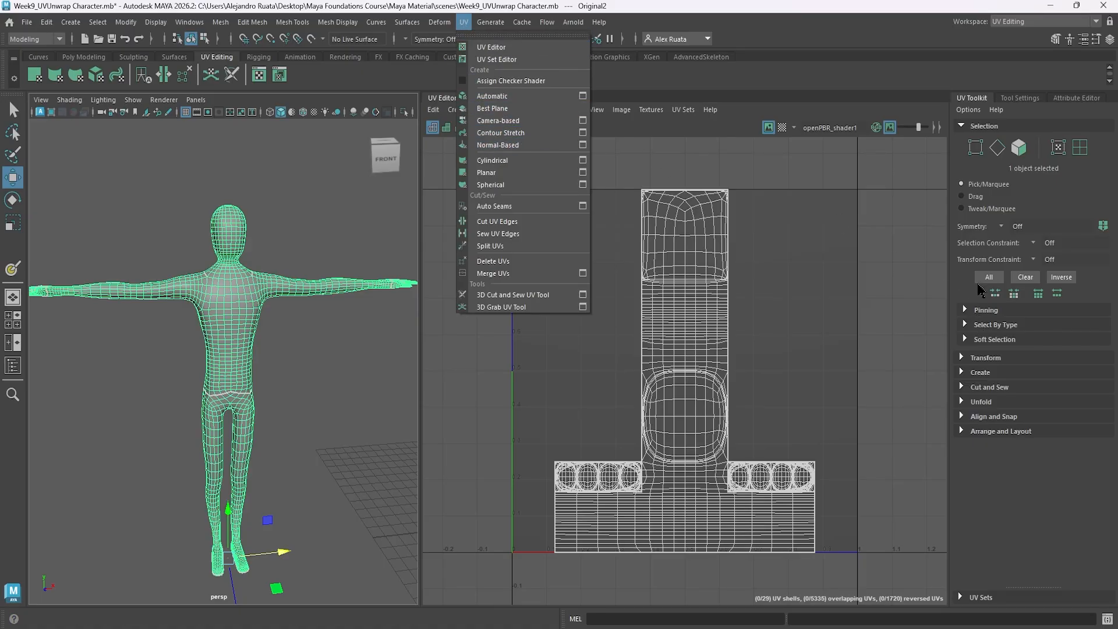
click(963, 374)
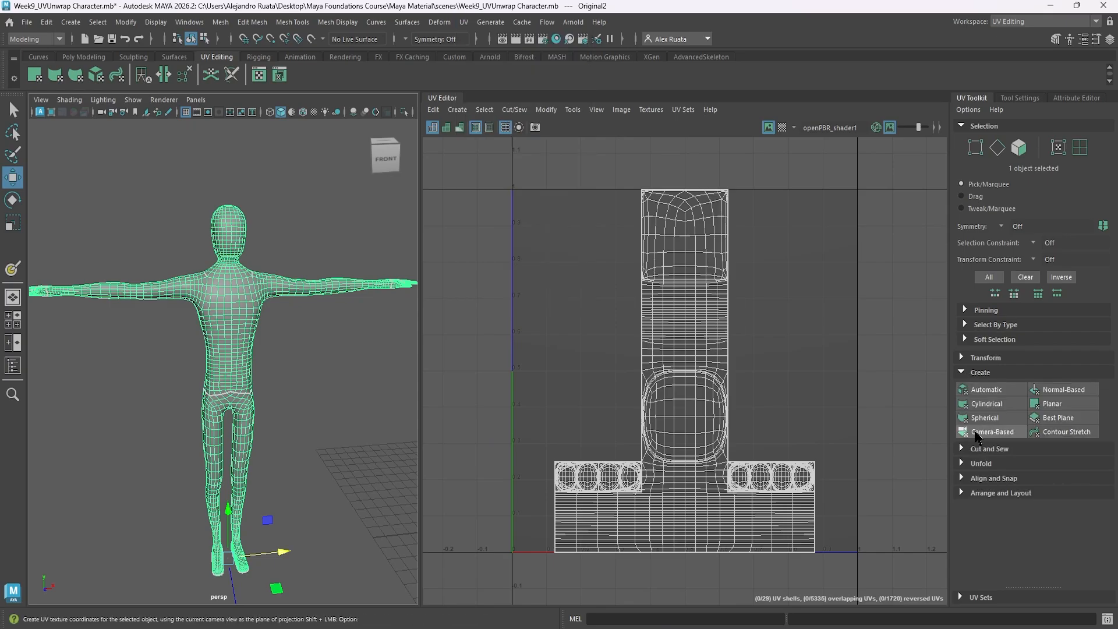
click(977, 434)
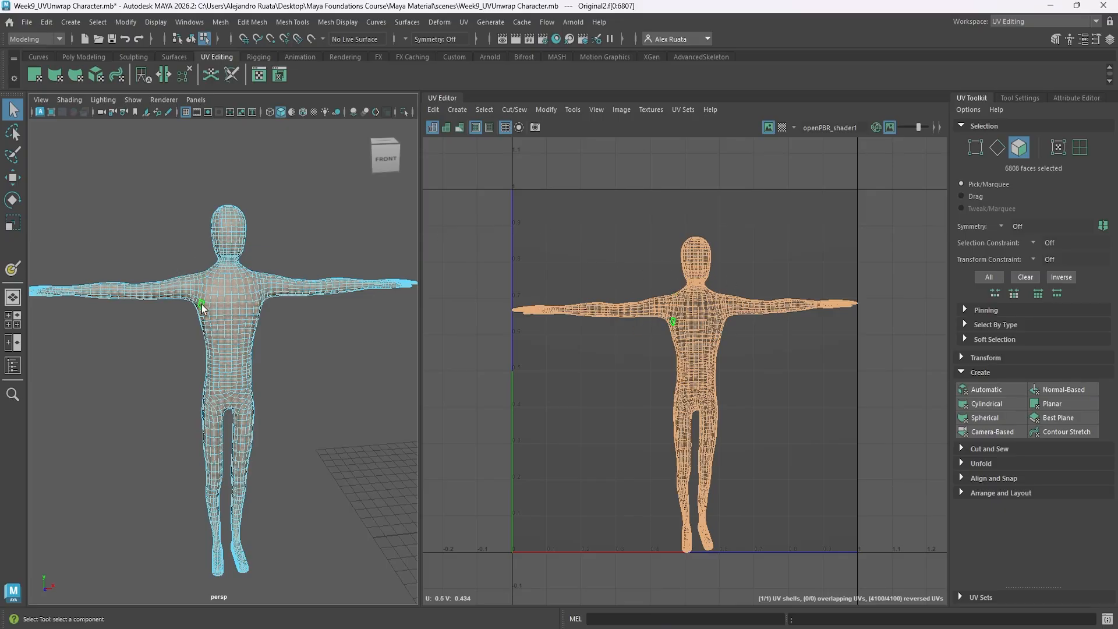
Frame the character copy in the front view and apply a camera-based UV projection from it.
key(space)
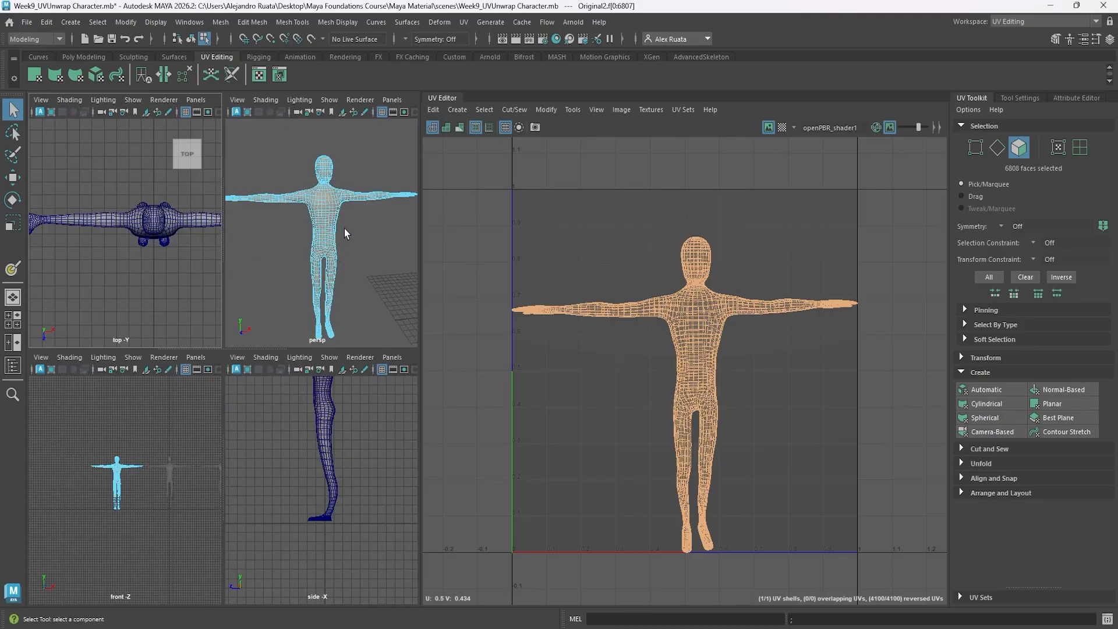
key(space)
scroll(170, 334, up, 5)
key(f)
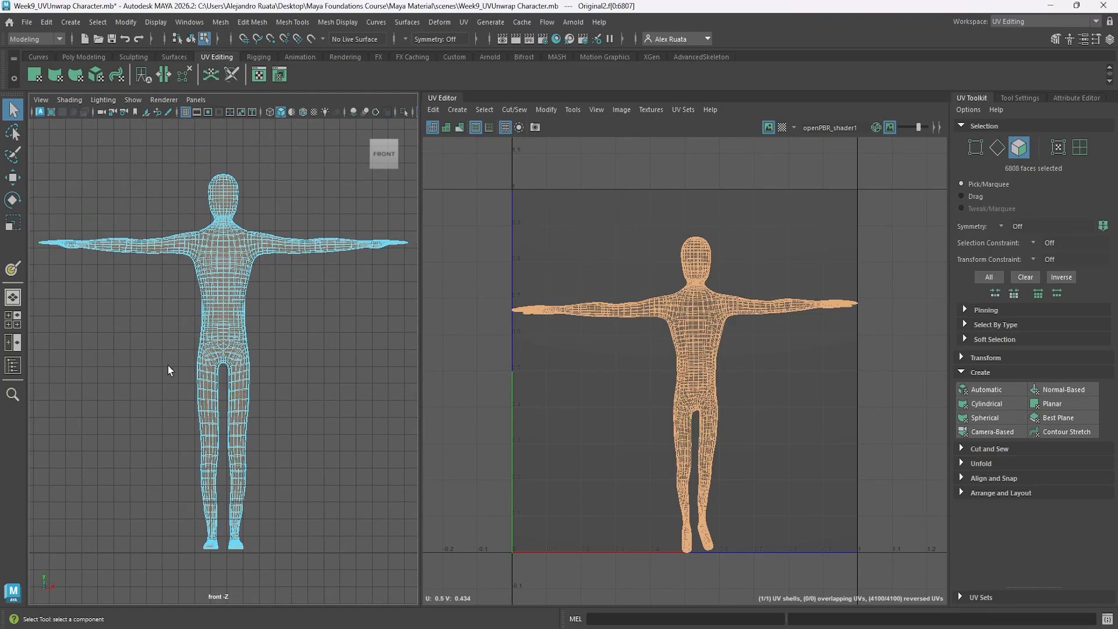
click(1004, 435)
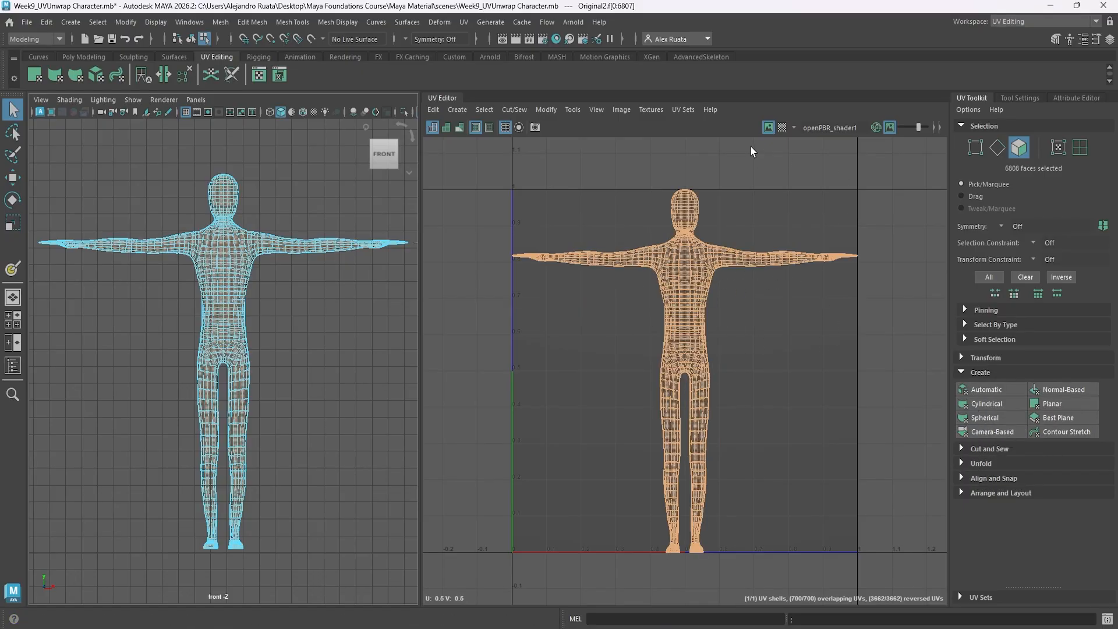
Display the checker map and examine in the perspective view how it stretches along the sides of the body.
click(782, 129)
alt+middle_drag(327, 242, 297, 271)
alt+drag(293, 291, 284, 250)
key(space)
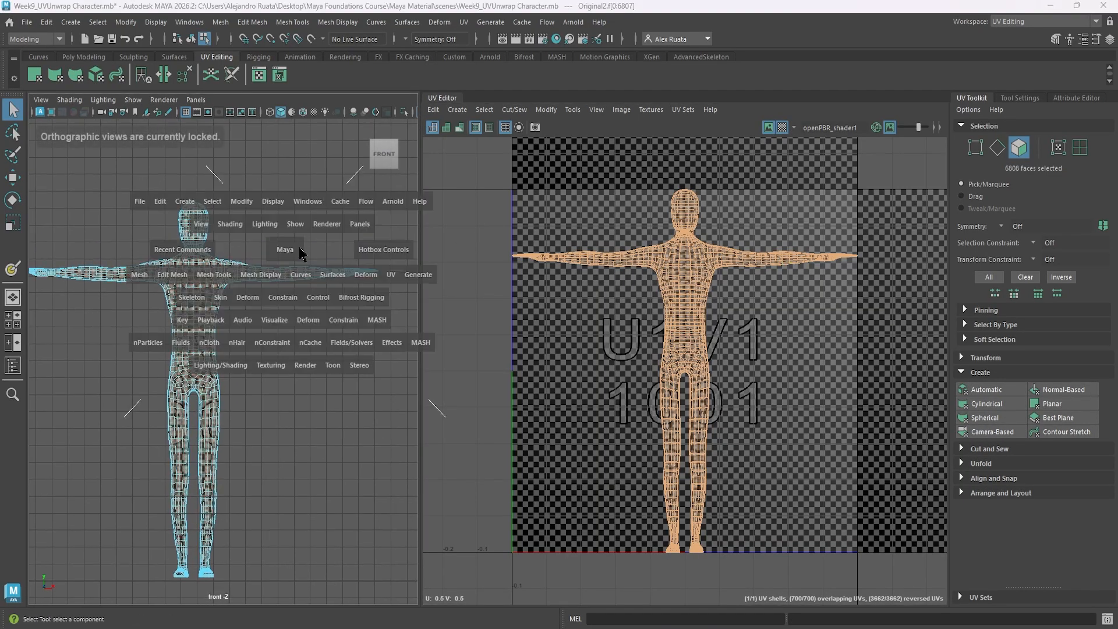
key(space)
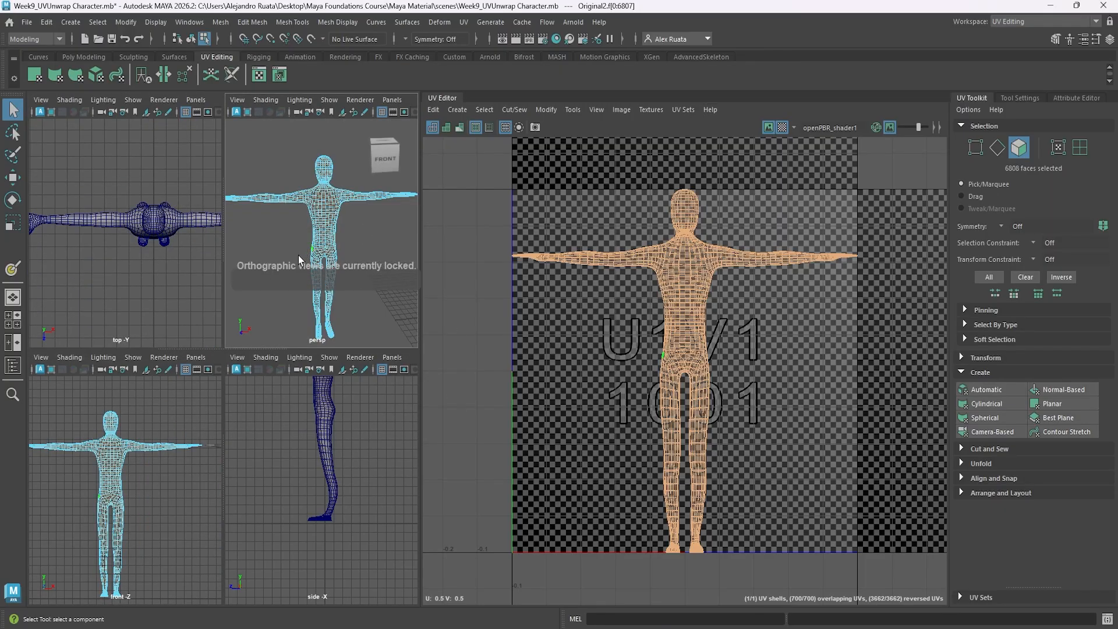
key(space)
alt+drag(361, 317, 289, 319)
alt+right_drag(290, 320, 444, 308)
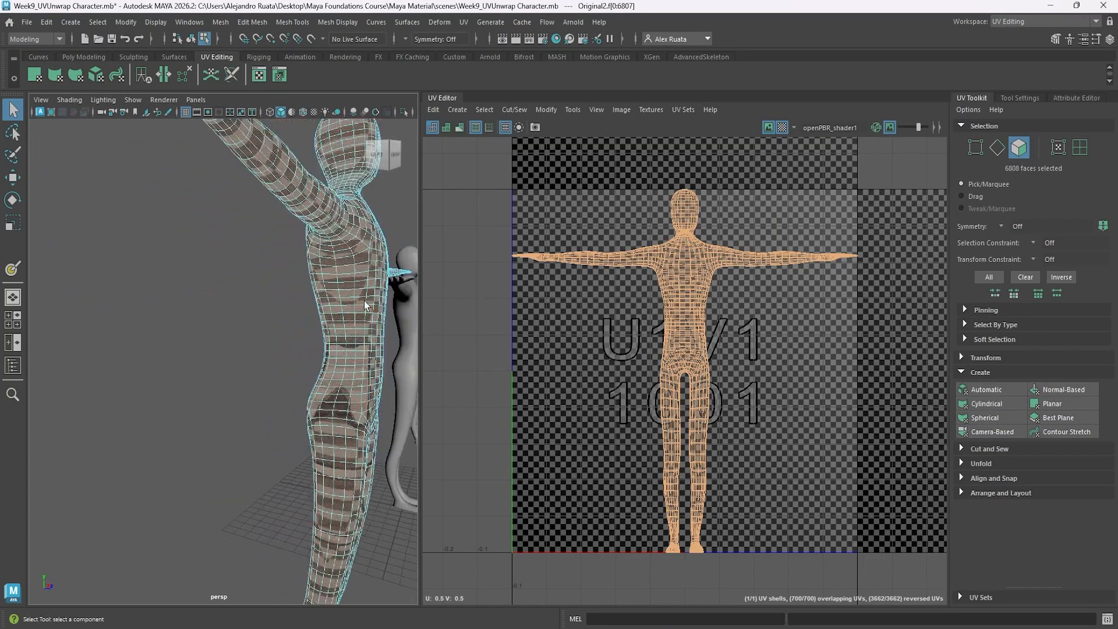
alt+middle_drag(366, 304, 237, 309)
alt+right_drag(239, 315, 326, 308)
Select the edge loop running under the arms and down the sides of the torso.
alt+drag(209, 309, 245, 379)
alt+middle_drag(245, 379, 273, 378)
right_drag(299, 297, 300, 247)
alt+drag(257, 332, 327, 289)
double_click(250, 389)
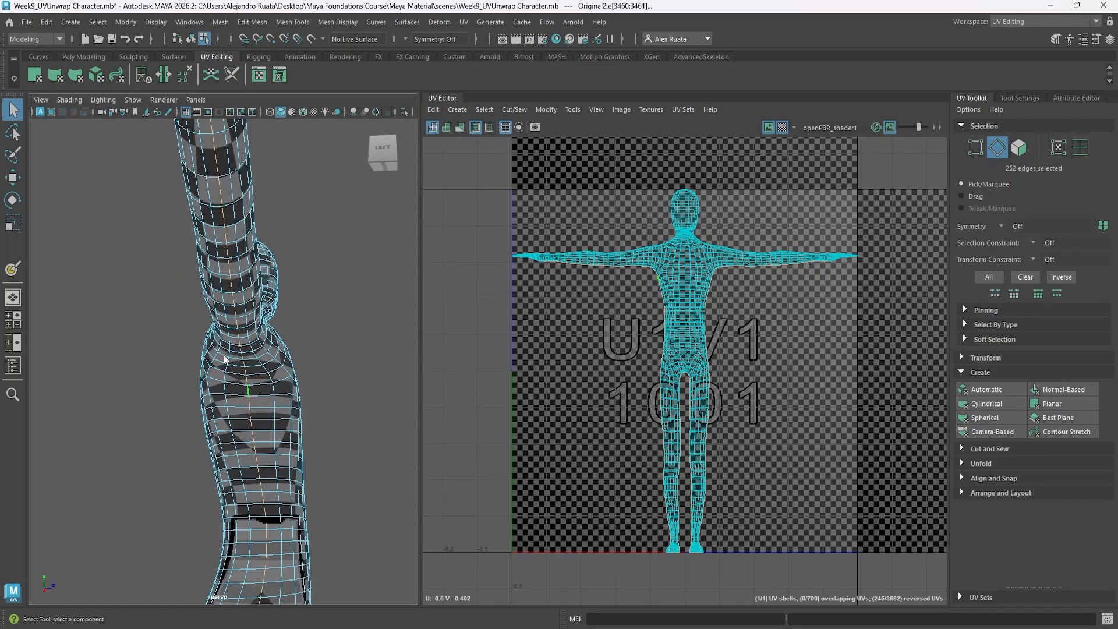
Add the edge loops around both wrists to the seam selection.
alt+drag(225, 360, 145, 434)
alt+middle_drag(145, 434, 225, 389)
alt+drag(225, 390, 195, 415)
alt+middle_drag(194, 415, 156, 333)
alt+drag(156, 333, 163, 367)
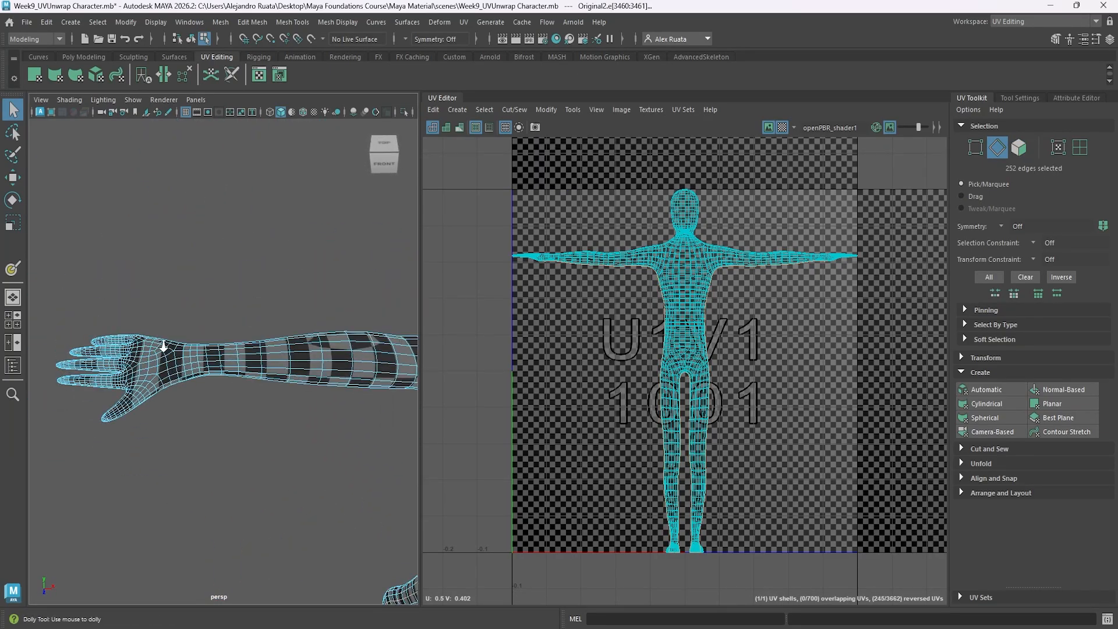
scroll(165, 348, up, 5)
shift+double_click(164, 351)
scroll(169, 356, down, 8)
alt+middle_drag(402, 368, 125, 362)
scroll(397, 354, up, 6)
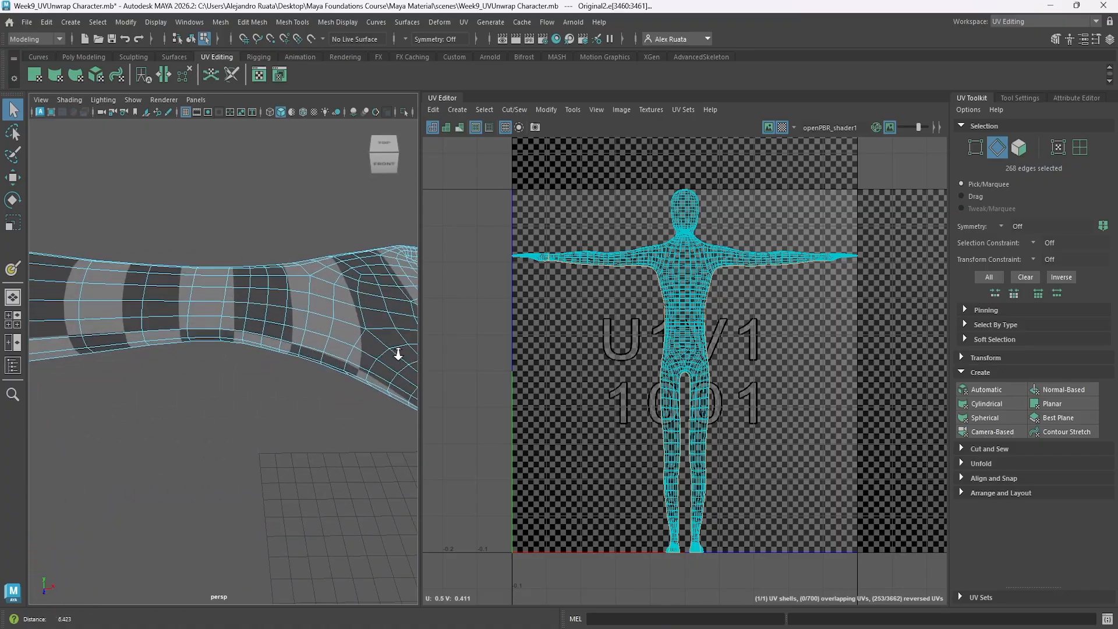
scroll(384, 349, down, 1)
shift+double_click(247, 307)
Add the edge loops around both ankles to the seam selection.
scroll(158, 351, down, 10)
alt+right_drag(211, 345, 505, 317)
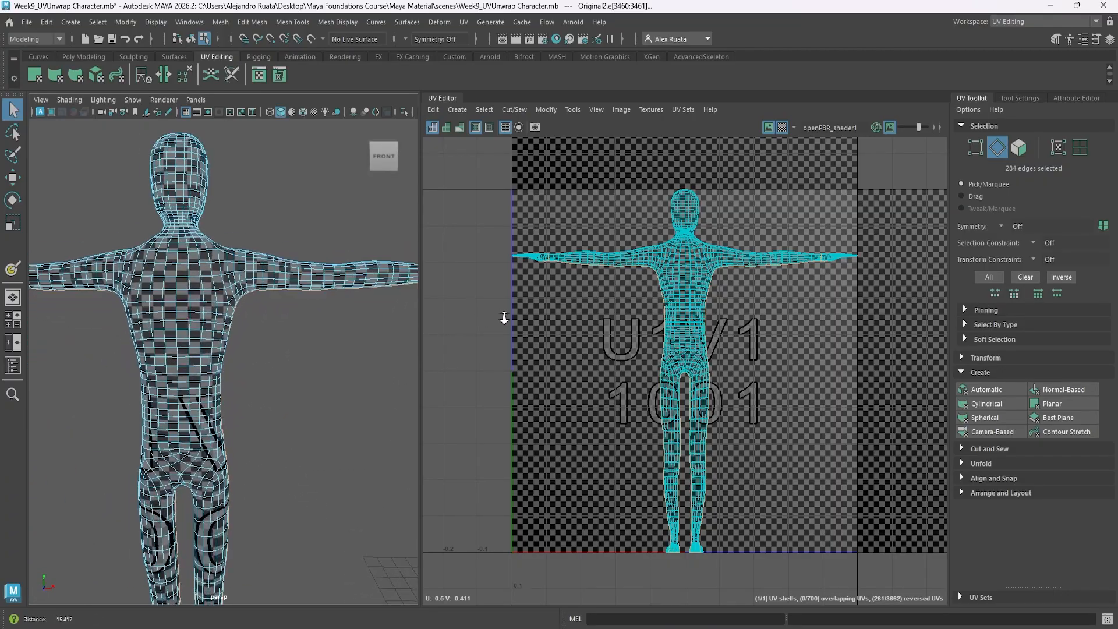
alt+middle_drag(154, 416, 160, 289)
alt+middle_drag(205, 402, 200, 252)
alt+middle_drag(211, 517, 203, 352)
scroll(203, 352, up, 5)
alt+drag(215, 401, 260, 364)
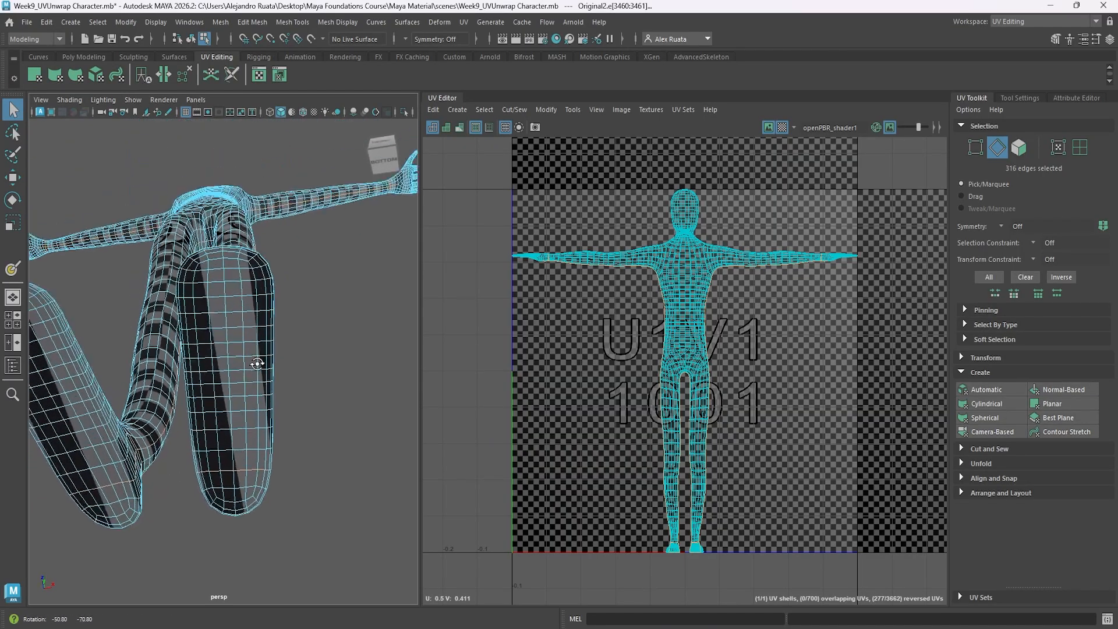
Add the edge loops bordering the soles of both feet to the seam selection.
alt+middle_drag(260, 365, 219, 365)
scroll(220, 365, up, 3)
shift+double_click(258, 293)
alt+middle_drag(258, 297, 345, 352)
shift+double_click(201, 280)
Deselect the arm seam edges that extend past the wrist into the palm on both hands.
scroll(211, 326, down, 8)
alt+drag(219, 387, 192, 466)
alt+middle_drag(198, 326, 175, 573)
alt+middle_drag(224, 157, 89, 342)
alt+drag(90, 342, 154, 315)
alt+middle_drag(154, 315, 194, 331)
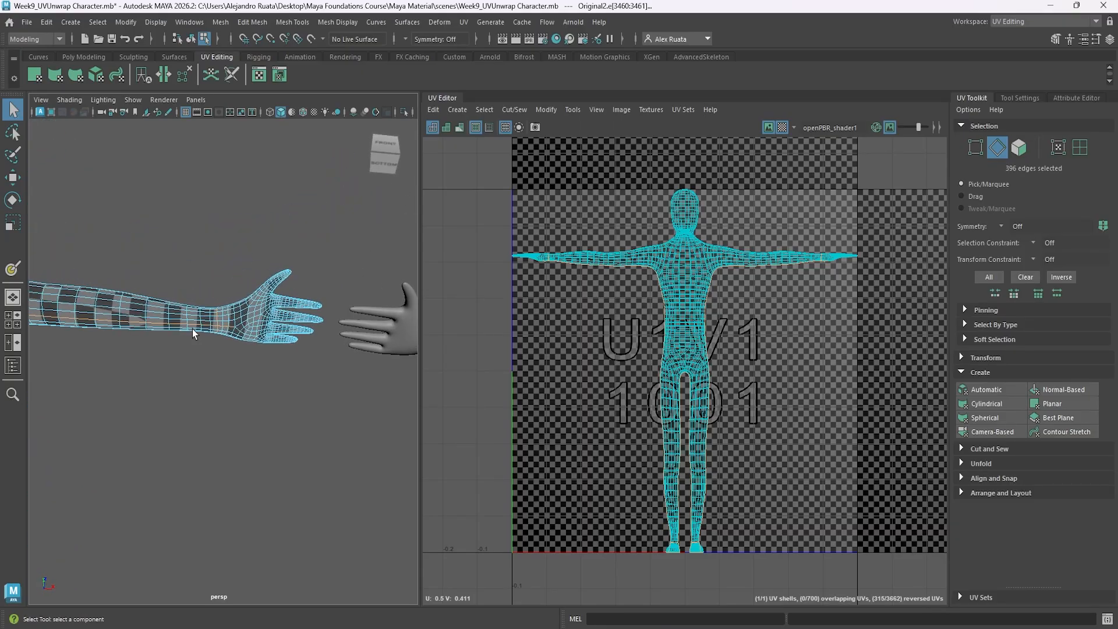
scroll(204, 326, up, 5)
ctrl+drag(220, 309, 219, 311)
scroll(220, 332, down, 8)
alt+middle_drag(88, 349, 216, 350)
scroll(257, 312, up, 8)
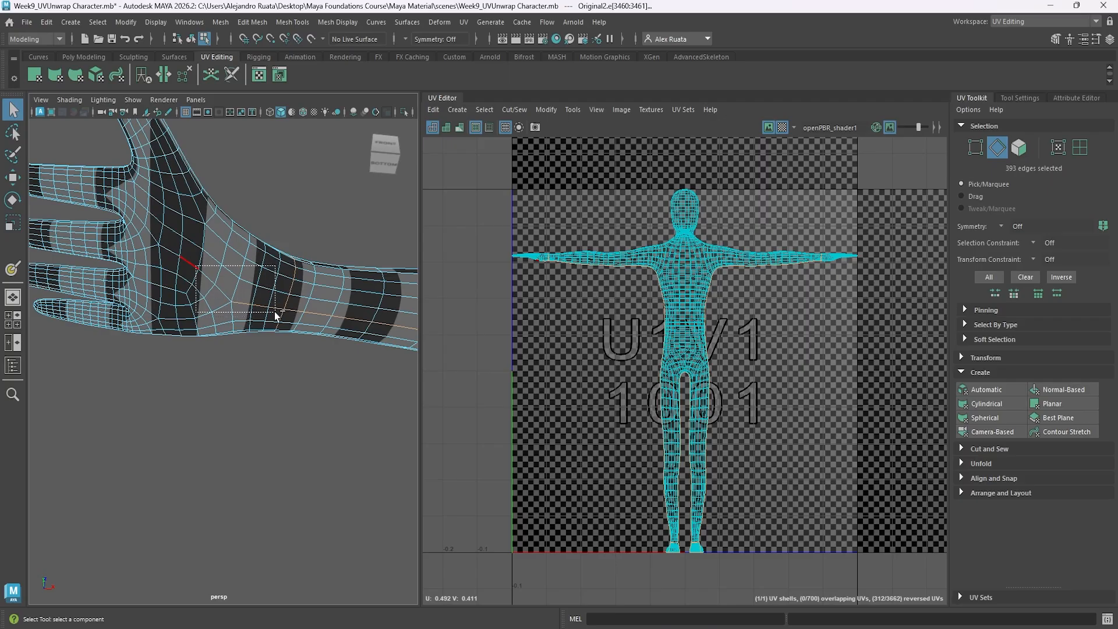
alt+drag(213, 297, 204, 382)
Add the edge loop running along the top of the arms and over the head to the seam selection.
scroll(204, 382, down, 4)
alt+middle_drag(205, 382, 195, 324)
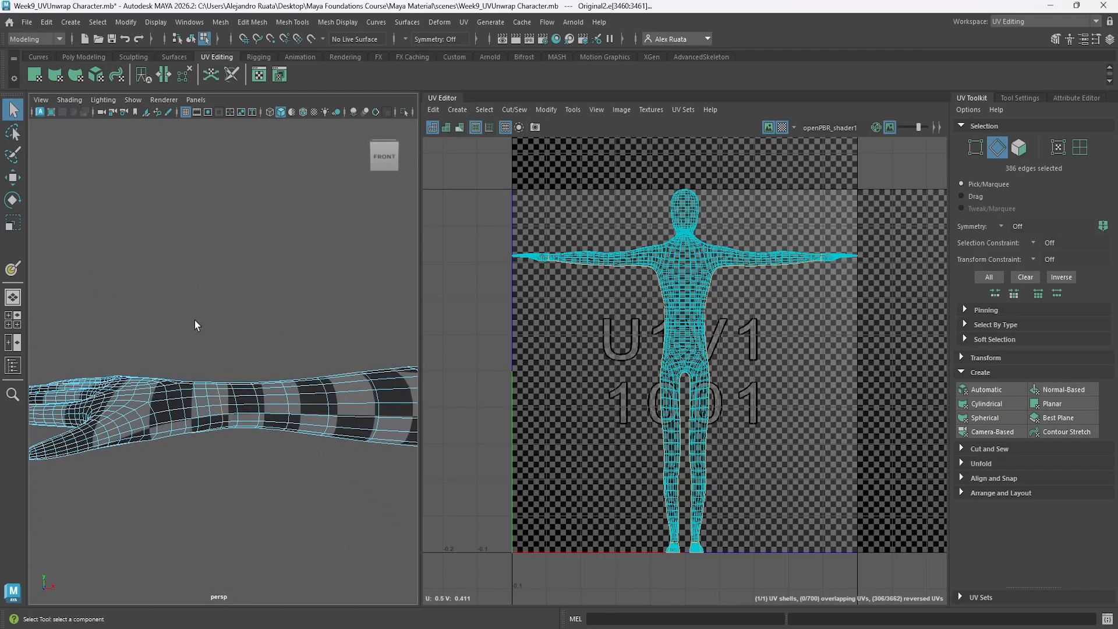
alt+drag(194, 324, 209, 441)
alt+drag(226, 477, 219, 428)
scroll(221, 417, down, 8)
alt+middle_drag(250, 389, 113, 392)
scroll(291, 394, up, 5)
alt+middle_drag(350, 391, 213, 396)
alt+drag(213, 396, 195, 444)
scroll(175, 441, down, 8)
alt+middle_drag(99, 438, 268, 426)
scroll(269, 420, up, 5)
mouse_move(271, 416)
alt+mouse_down()
mouse_move(234, 431)
mouse_move(215, 368)
mouse_move(254, 415)
mouse_move(203, 431)
mouse_move(165, 390)
mouse_move(255, 403)
alt+mouse_up()
shift+double_click(121, 244)
scroll(138, 409, down, 5)
Deselect the upper arm seam edges that run past the wrist onto the backs of both hands.
key(space)
key(space)
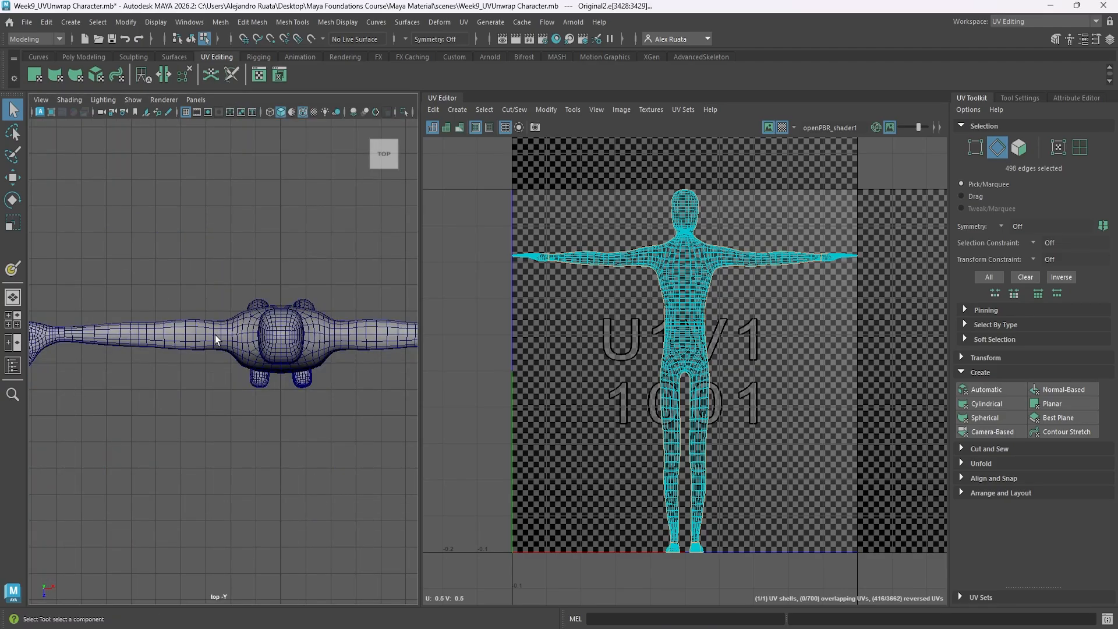
key(space)
key(space)
alt+middle_drag(297, 299, 227, 293)
alt+right_drag(227, 293, 455, 324)
mouse_move(264, 377)
alt+mouse_down()
mouse_move(243, 405)
mouse_move(268, 390)
alt+mouse_up()
ctrl+drag(304, 371, 226, 427)
scroll(219, 436, down, 5)
alt+middle_drag(219, 437, 402, 407)
alt+drag(219, 396, 250, 392)
scroll(249, 392, up, 5)
alt+middle_drag(203, 460, 245, 355)
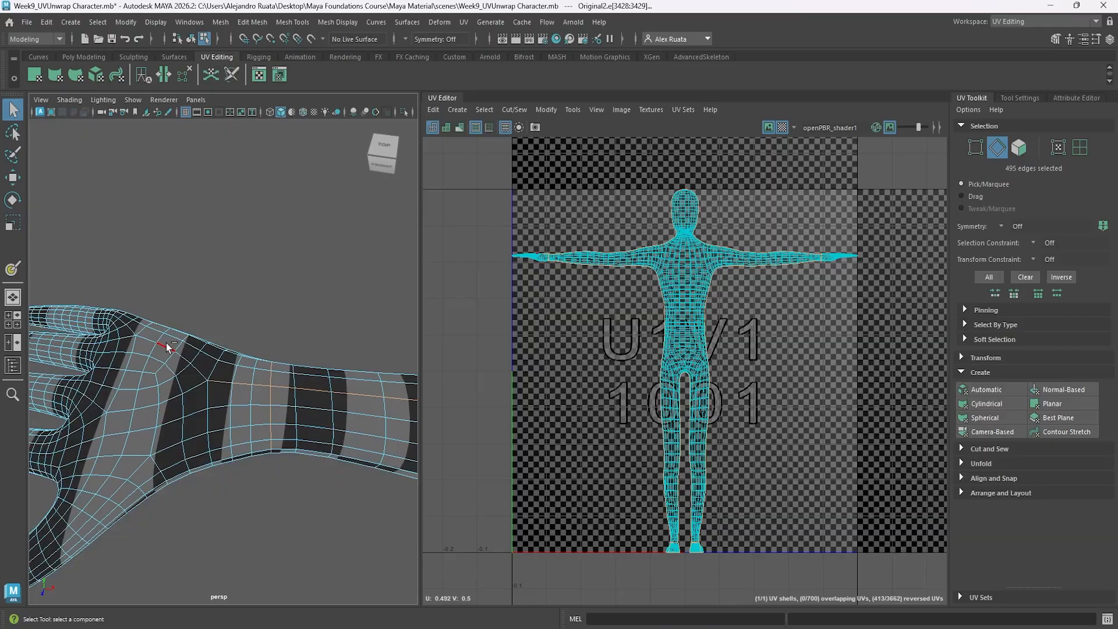
ctrl+drag(239, 389, 227, 403)
scroll(224, 405, down, 5)
Check the seam selection around the whole character and cut the UVs along the selected edges.
alt+drag(221, 402, 192, 338)
scroll(191, 338, down, 6)
alt+middle_drag(280, 369, 184, 332)
alt+drag(184, 332, 270, 324)
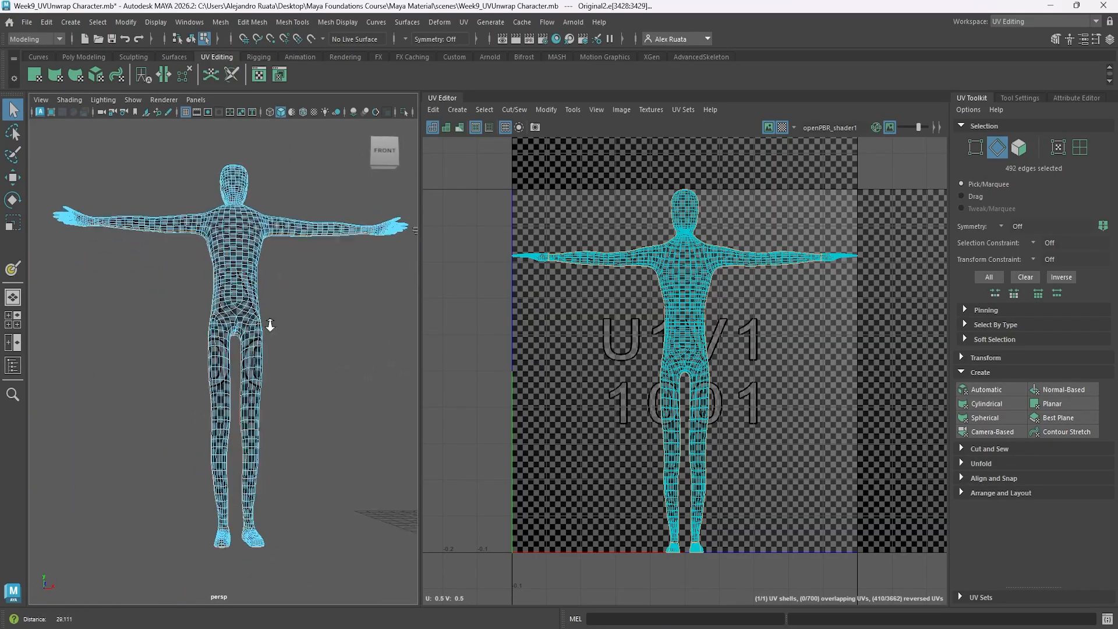
scroll(269, 324, up, 5)
alt+middle_drag(315, 337, 259, 152)
alt+drag(233, 294, 247, 370)
scroll(247, 370, down, 6)
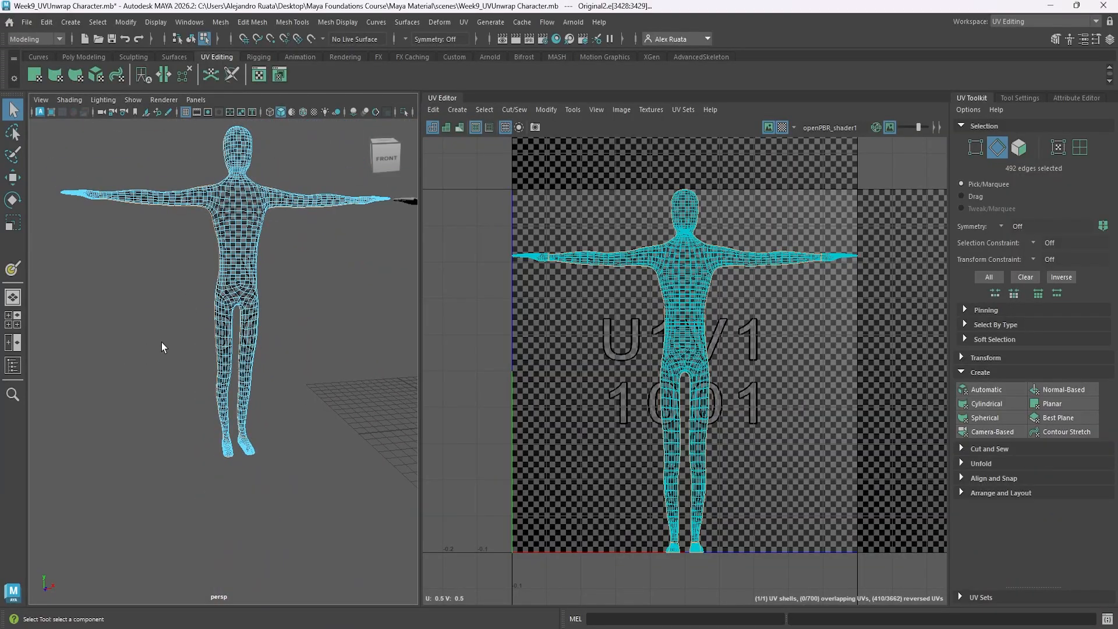
click(988, 449)
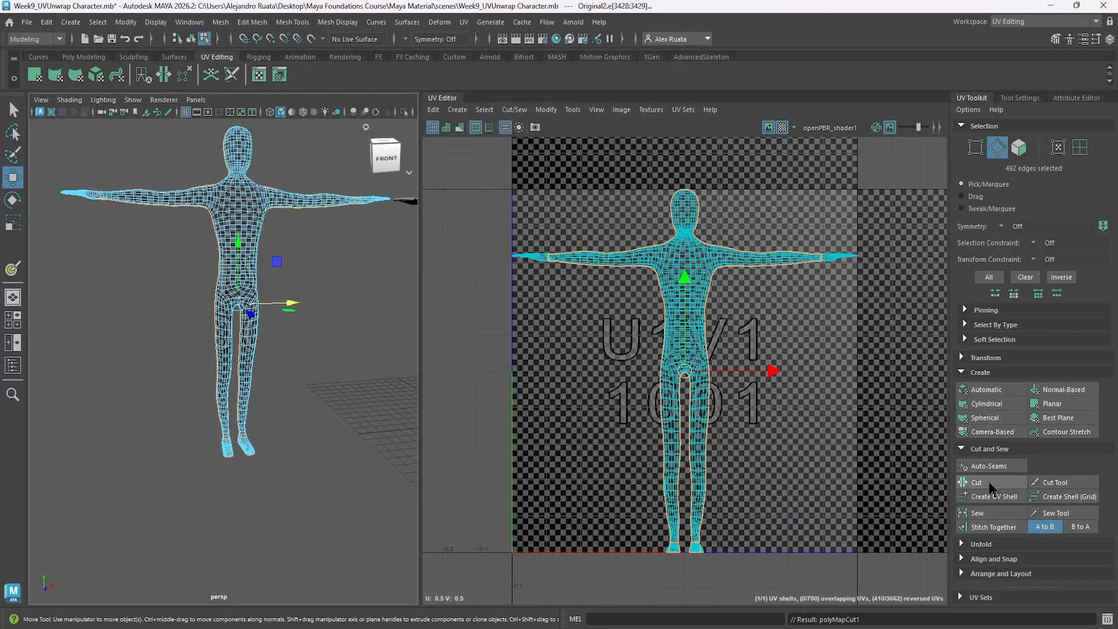
Switch to UV shell selection, hide the checker map and adjust the dimming of the UV background.
right_drag(704, 260, 651, 241)
click(782, 127)
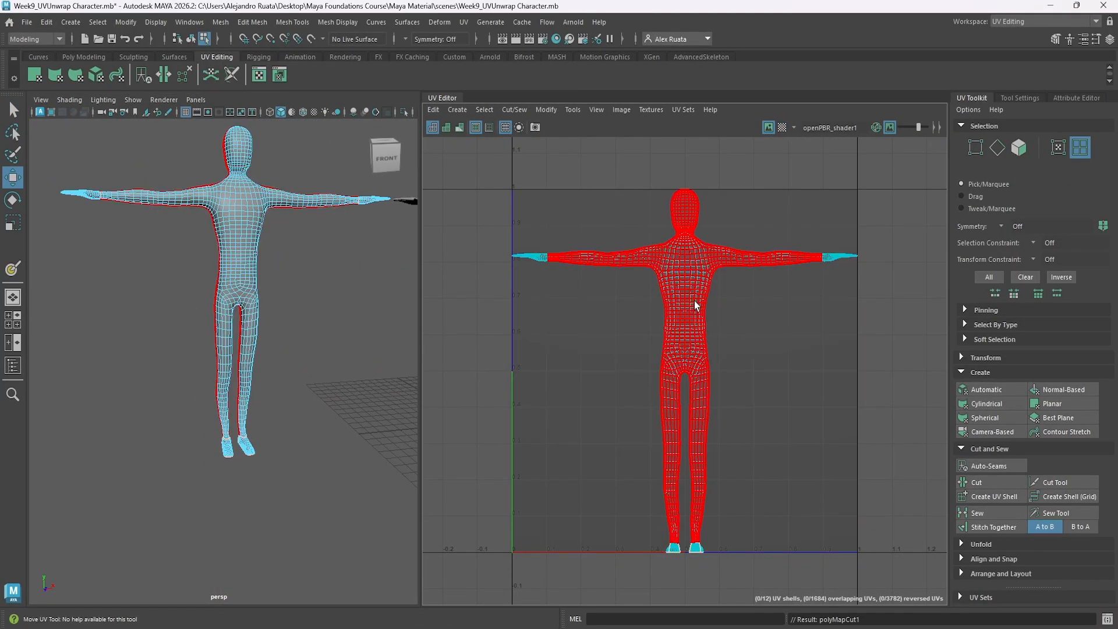
drag(917, 131, 923, 129)
Move the two large body UV shells out of the 0–1 tile toward negative U.
click(693, 279)
drag(779, 368, 459, 368)
alt+middle_drag(460, 369, 581, 365)
click(806, 318)
drag(874, 364, 370, 365)
click(509, 339)
alt+middle_drag(659, 312, 637, 342)
Pick out the hand and foot shells and unfold the heel-side UV shell of the character's left foot.
click(636, 275)
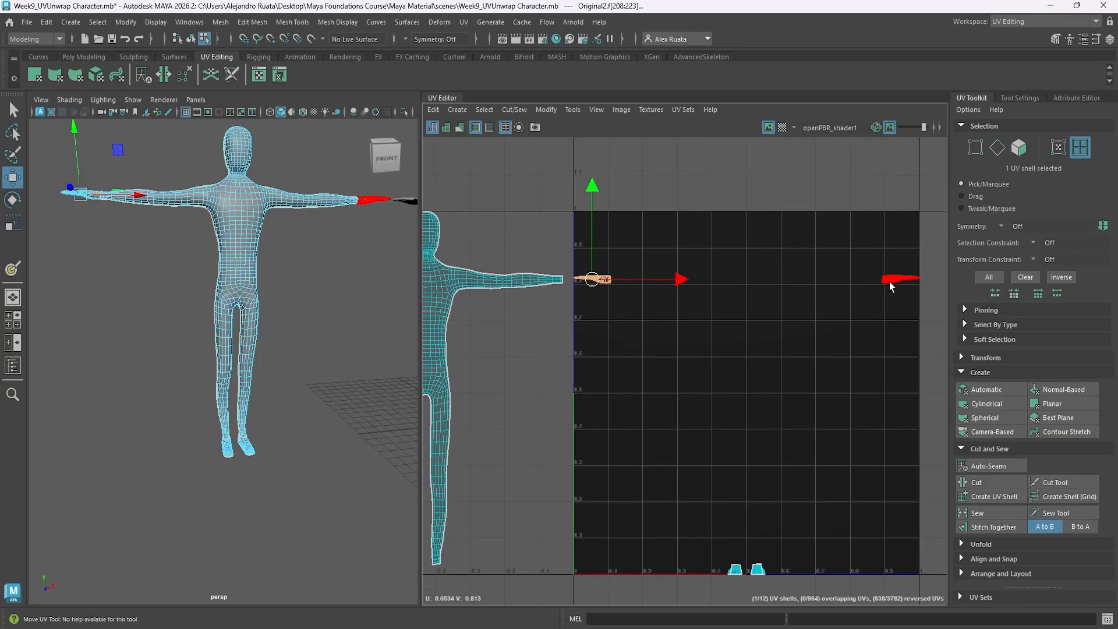
click(890, 281)
alt+middle_drag(827, 408, 794, 284)
click(726, 446)
key(f)
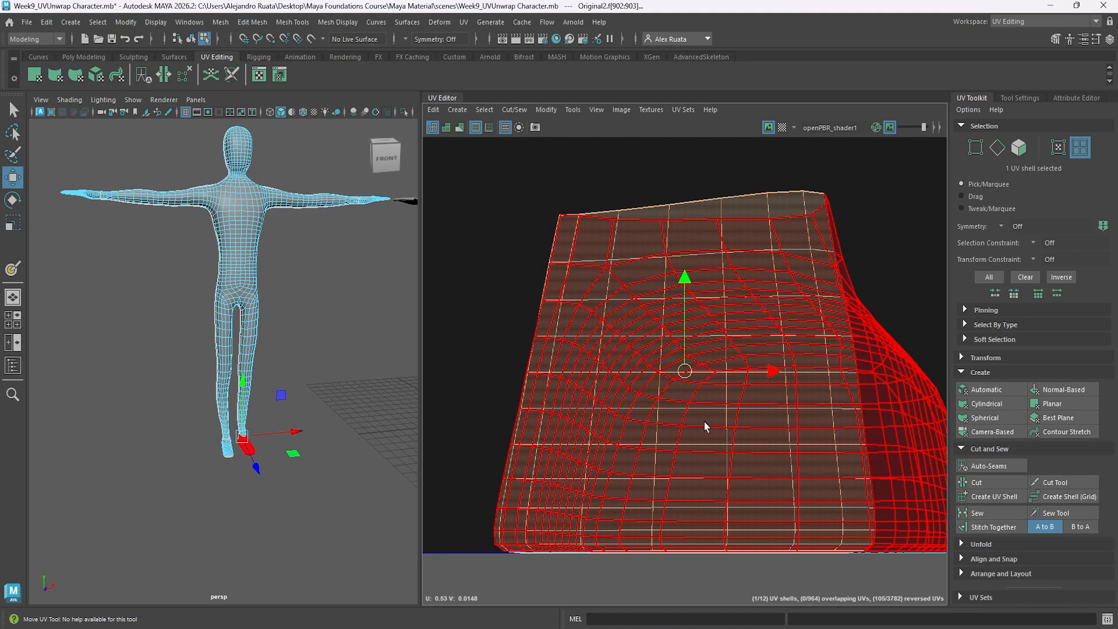
scroll(711, 344, down, 7)
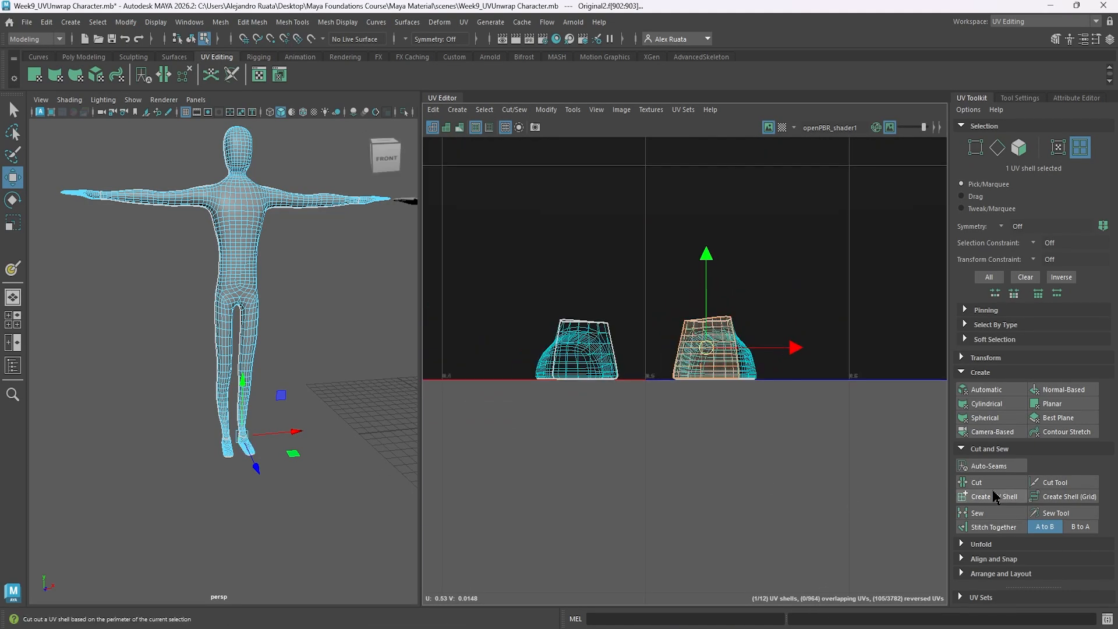
click(974, 547)
click(992, 489)
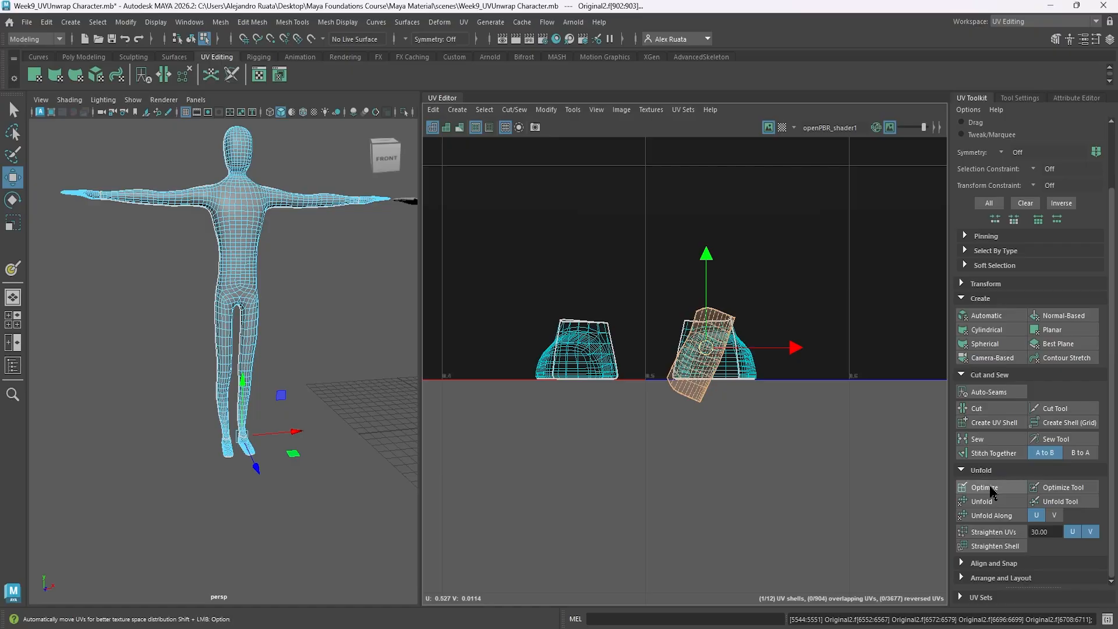
Unfold the toe-side UV shell of the same foot and move both unfolded shells upward, clear of the sole.
click(733, 351)
click(989, 503)
drag(716, 256, 729, 201)
right_click(742, 269)
right_drag(744, 274, 732, 236)
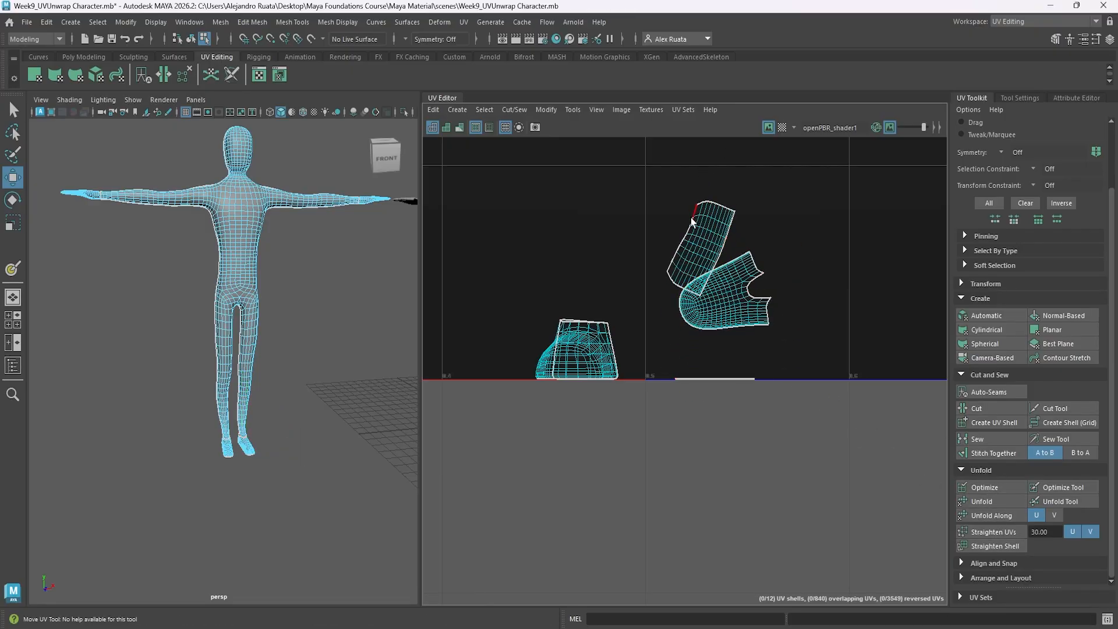
Sew the side seams on the feet so each foot's heel and toe halves form a single UV shell.
alt+middle_drag(320, 374, 310, 326)
alt+right_drag(310, 326, 531, 345)
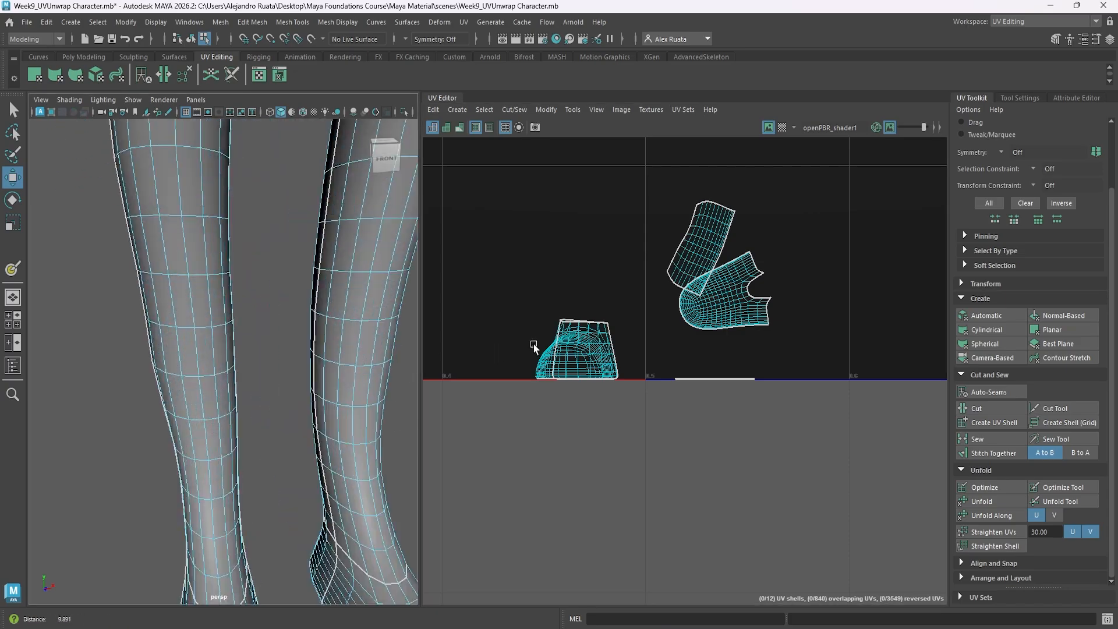
alt+middle_drag(257, 524, 250, 312)
alt+drag(250, 313, 295, 304)
right_drag(303, 300, 304, 267)
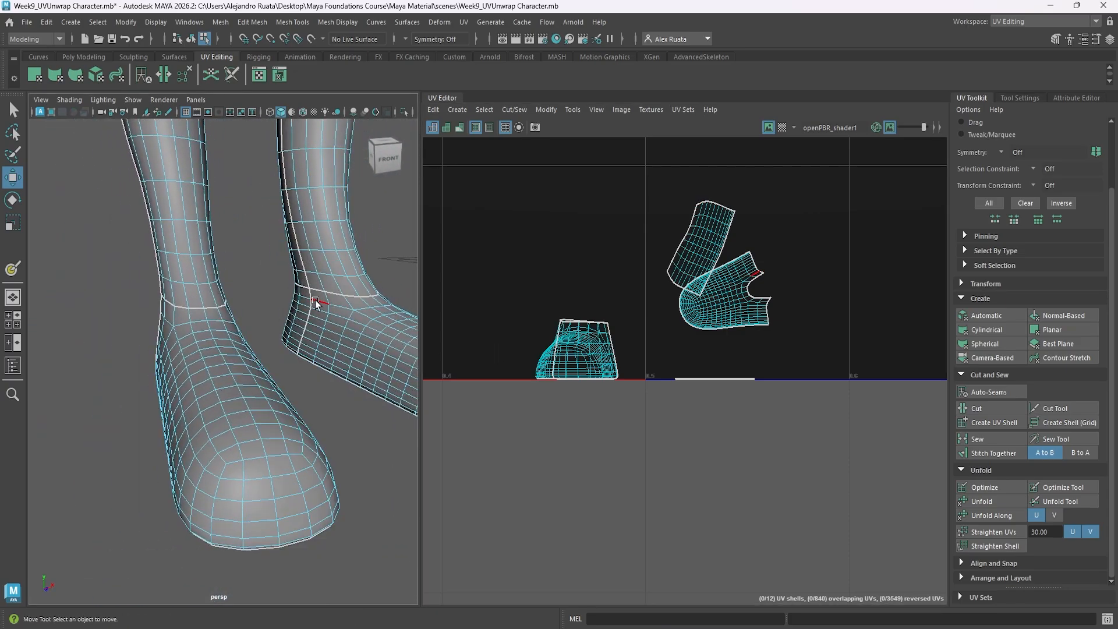
key(f)
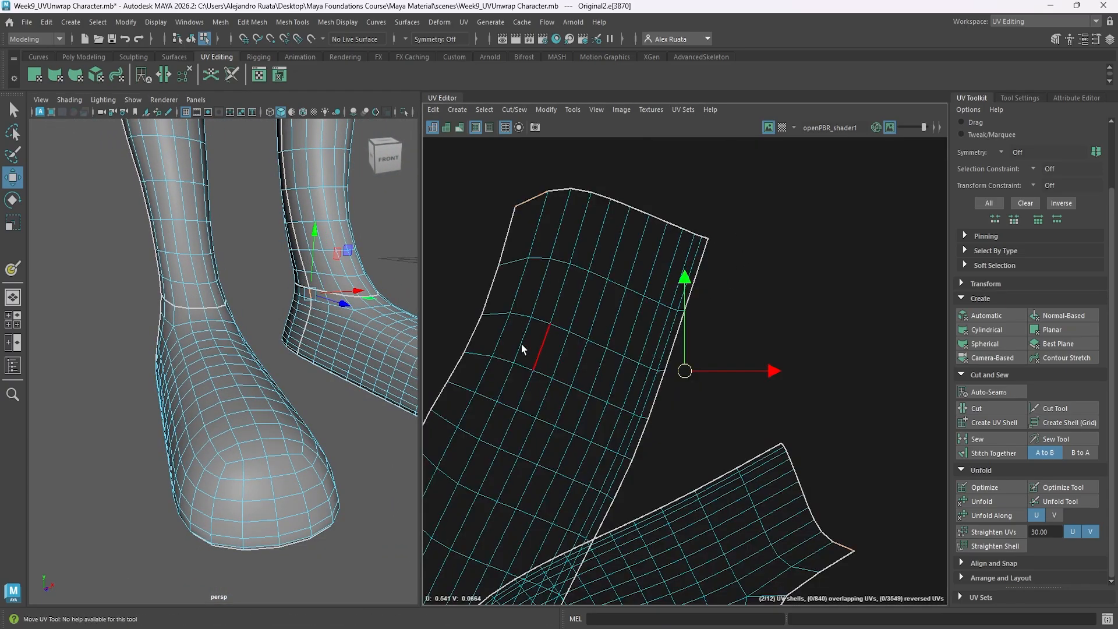
key(f)
scroll(309, 315, down, 5)
scroll(234, 367, up, 4)
alt+drag(234, 367, 240, 344)
alt+middle_drag(239, 344, 237, 274)
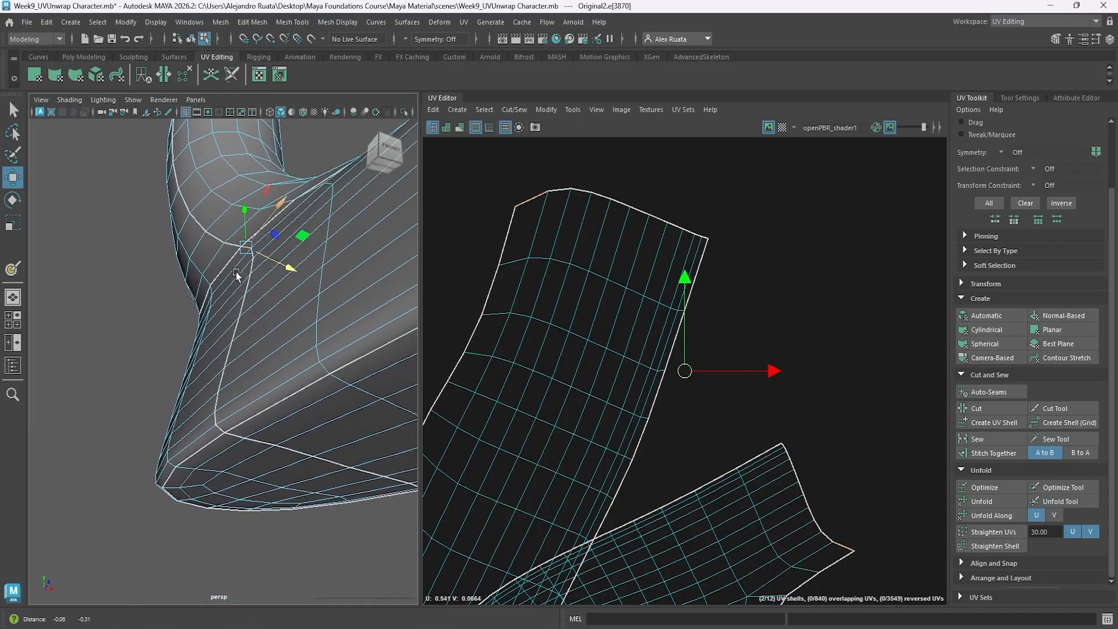
alt+drag(237, 274, 327, 349)
double_click(238, 241)
click(986, 444)
alt+drag(302, 408, 244, 339)
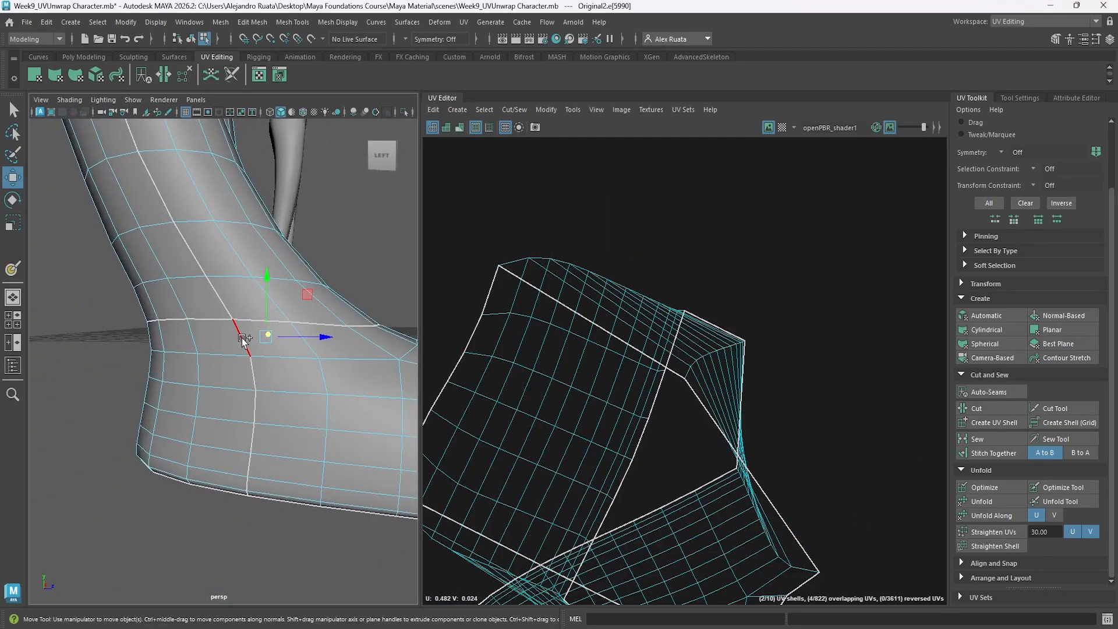
alt+drag(282, 445, 76, 428)
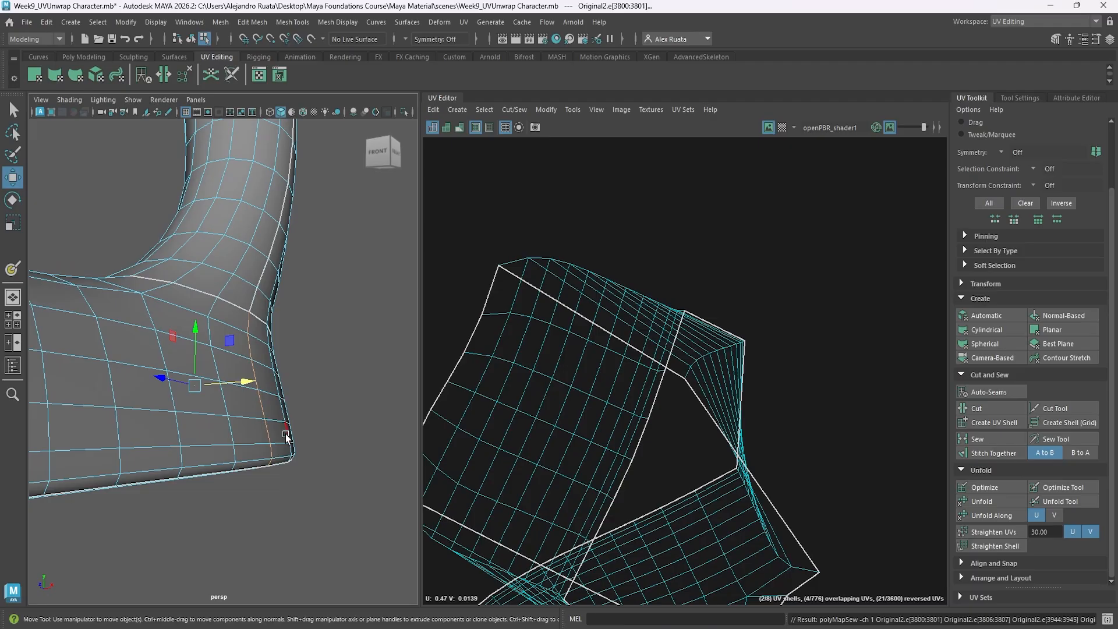
Unfold the two sewn foot UV shells.
scroll(268, 414, down, 8)
alt+drag(272, 407, 289, 412)
scroll(638, 408, down, 10)
right_drag(641, 399, 593, 382)
click(644, 404)
click(982, 501)
click(552, 455)
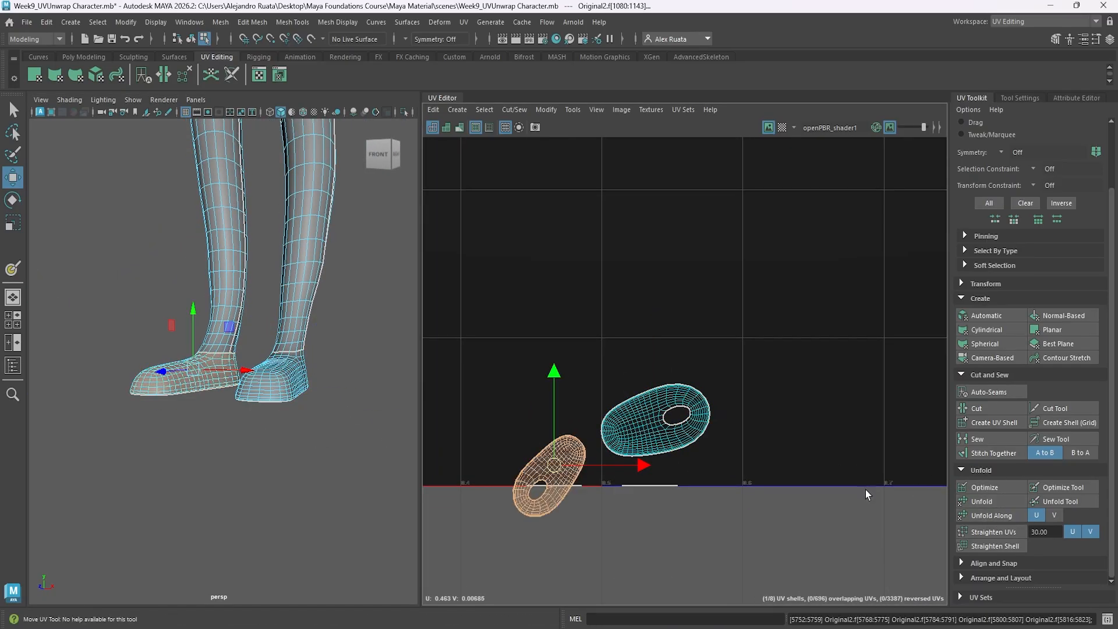
Move the lower foot shell up inside the 0–1 tile and unfold the two sole UV shells.
drag(558, 464, 741, 517)
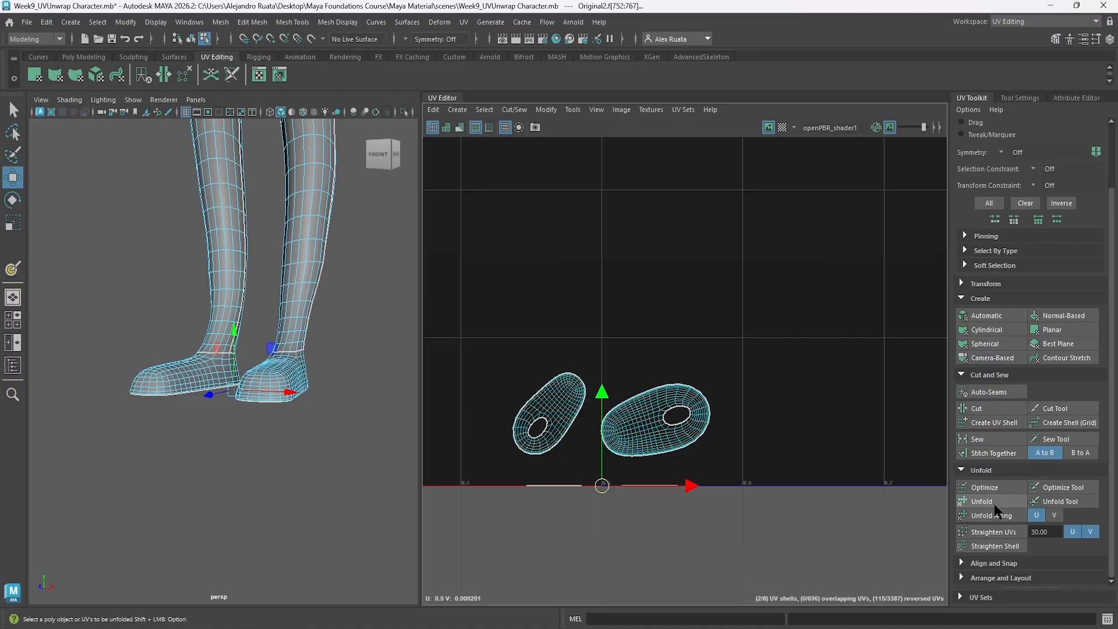
scroll(572, 524, up, 6)
scroll(501, 416, up, 5)
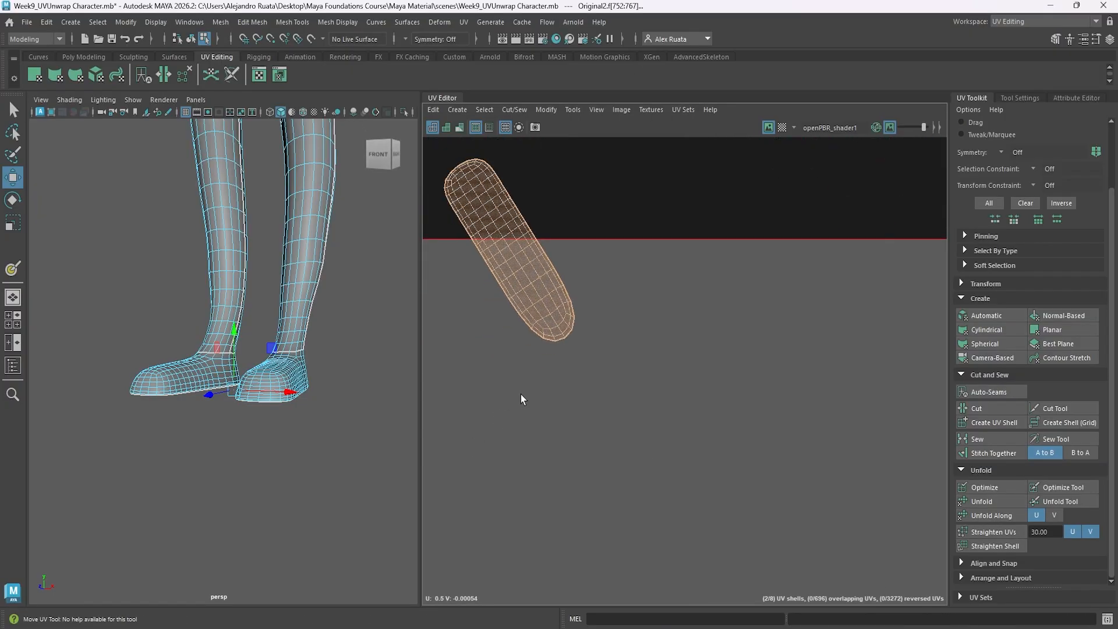
scroll(521, 393, down, 1)
alt+middle_drag(528, 369, 531, 385)
mouse_move(342, 449)
alt+mouse_down()
mouse_move(352, 367)
mouse_move(333, 424)
mouse_move(362, 449)
alt+mouse_up()
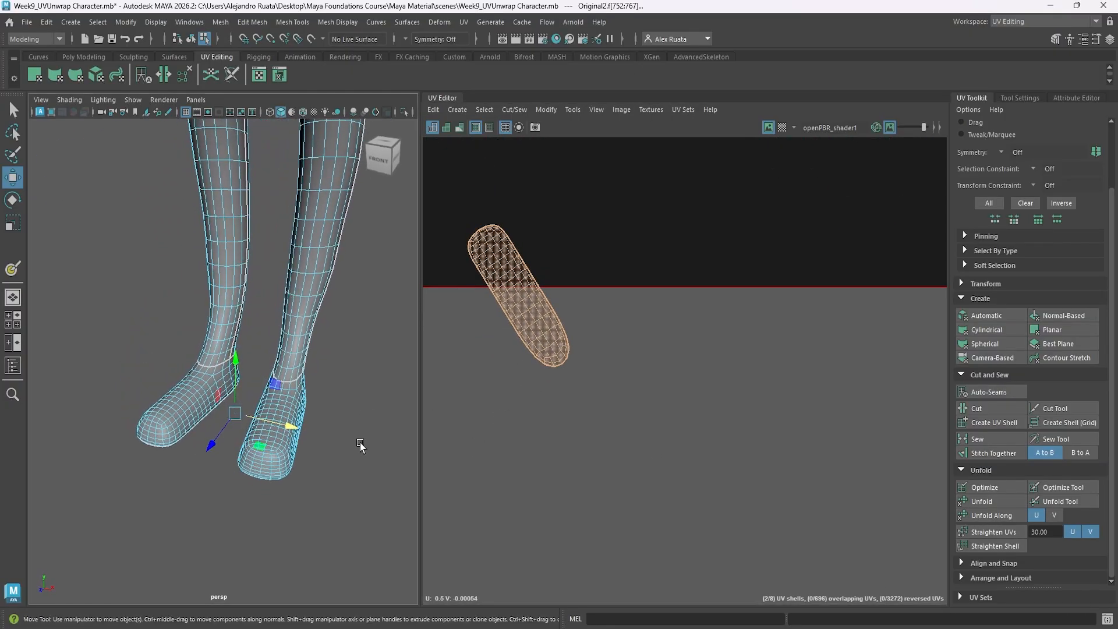
scroll(652, 315, down, 5)
drag(670, 271, 676, 224)
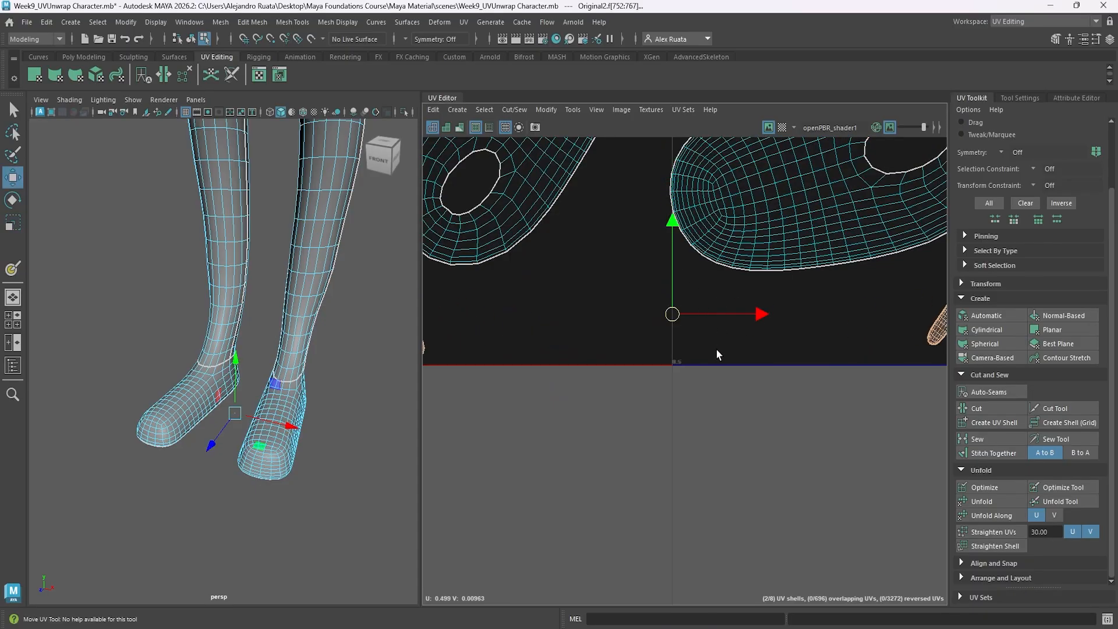
Unfold the two large body UV shells outside the 0–1 tile.
scroll(717, 351, down, 12)
alt+middle_drag(718, 351, 817, 420)
click(585, 307)
click(1000, 501)
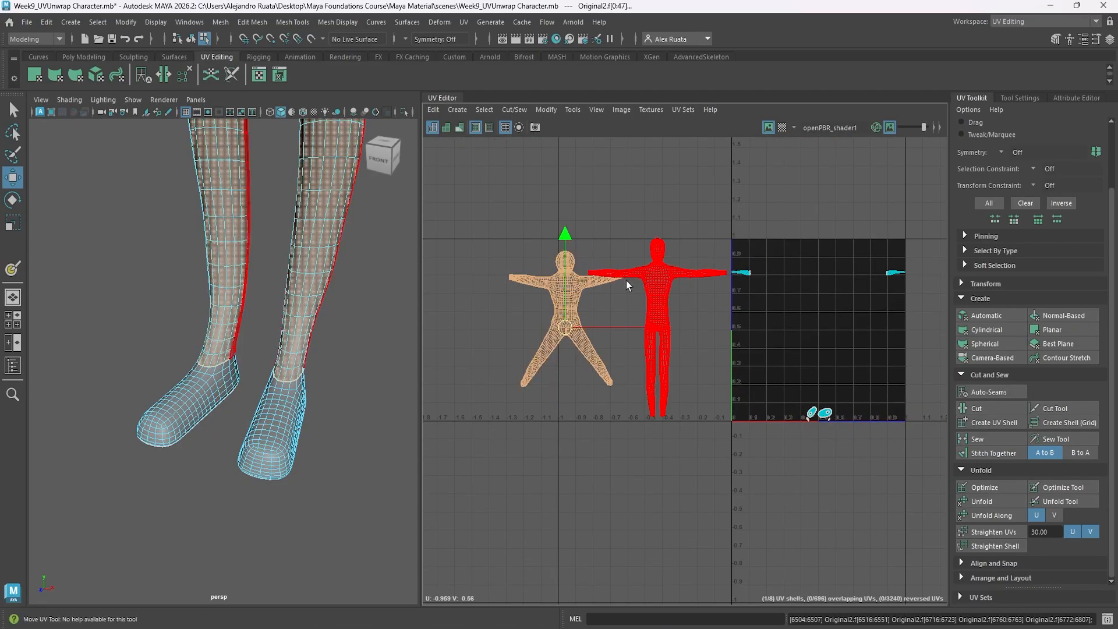
click(626, 280)
click(982, 501)
Cut both hand UV shells along the edge loops around their sides to separate the two faces of each hand.
alt+middle_drag(746, 277, 636, 300)
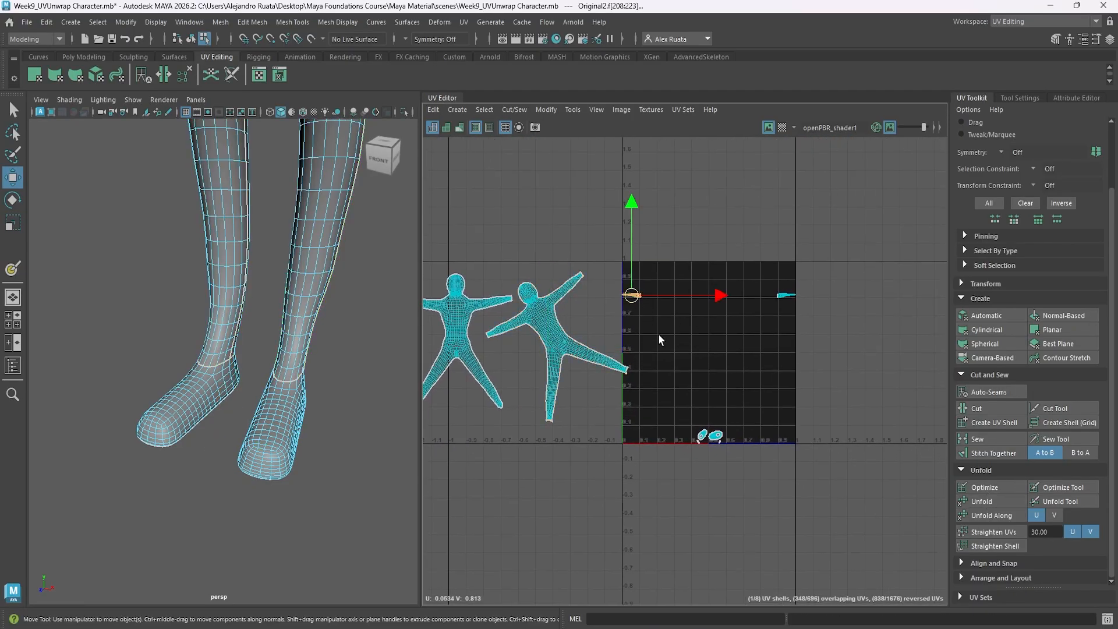
key(f)
scroll(656, 349, down, 5)
right_drag(719, 357, 716, 299)
scroll(738, 350, up, 5)
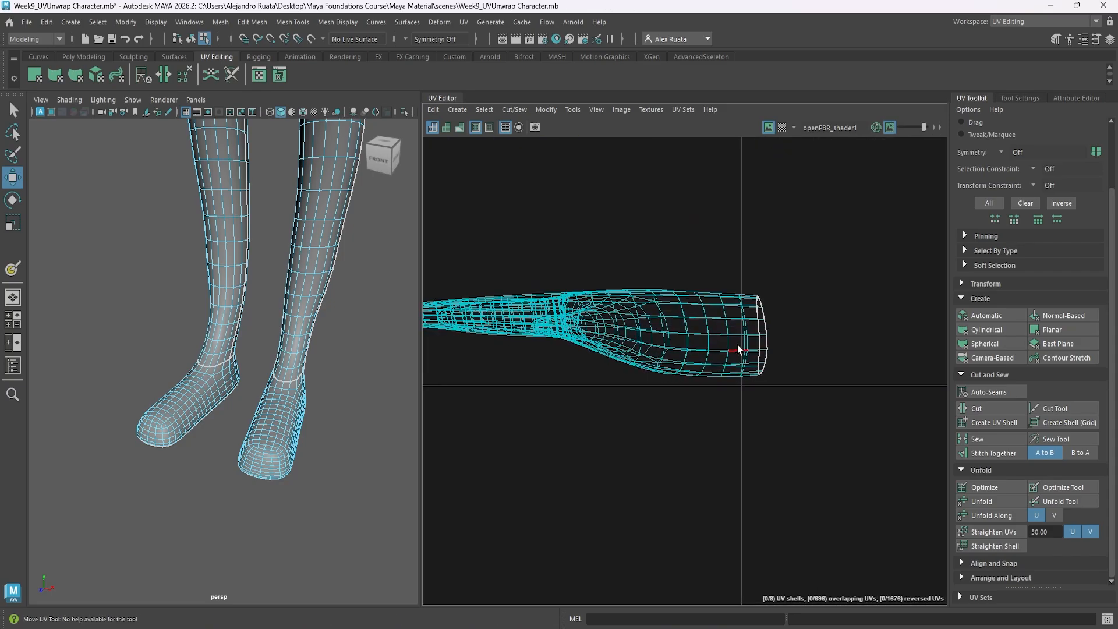
scroll(740, 357, down, 10)
alt+middle_drag(738, 356, 642, 358)
scroll(755, 348, up, 9)
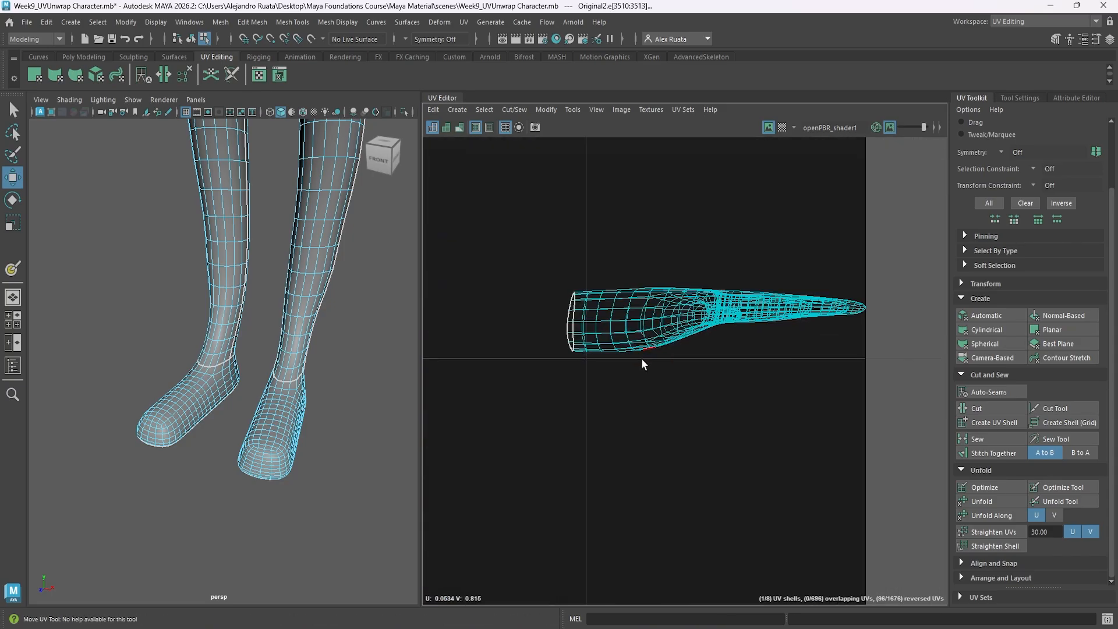
scroll(641, 359, up, 3)
shift+double_click(593, 286)
scroll(593, 287, down, 10)
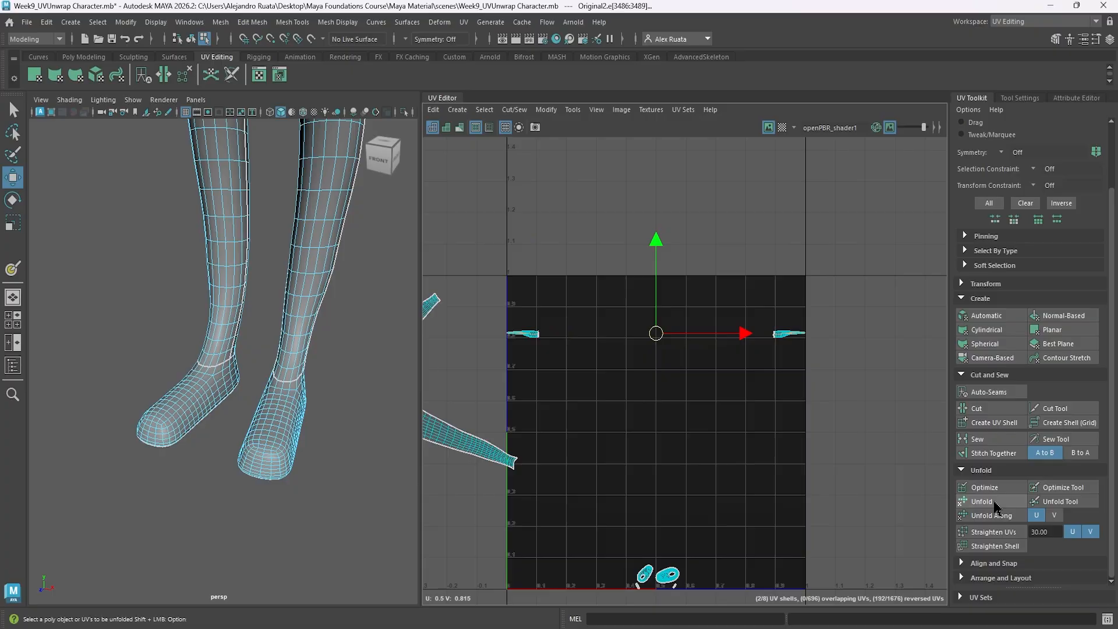
Unfold the four hand UV shells and move one of each overlapping pair upward, clear of its partner.
click(541, 318)
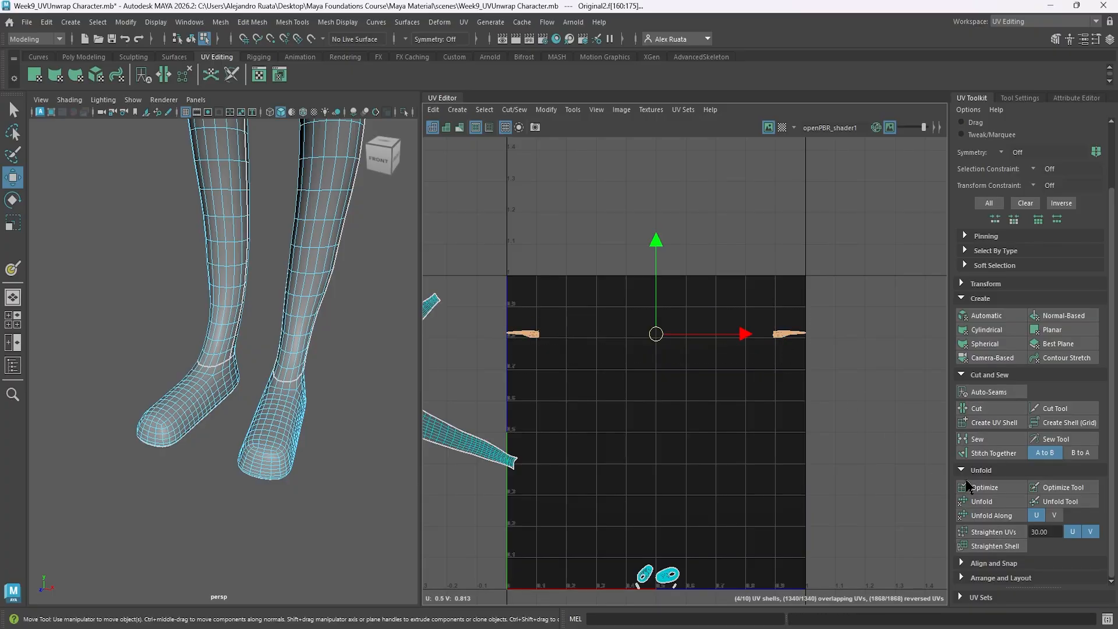
drag(527, 330, 524, 302)
click(791, 333)
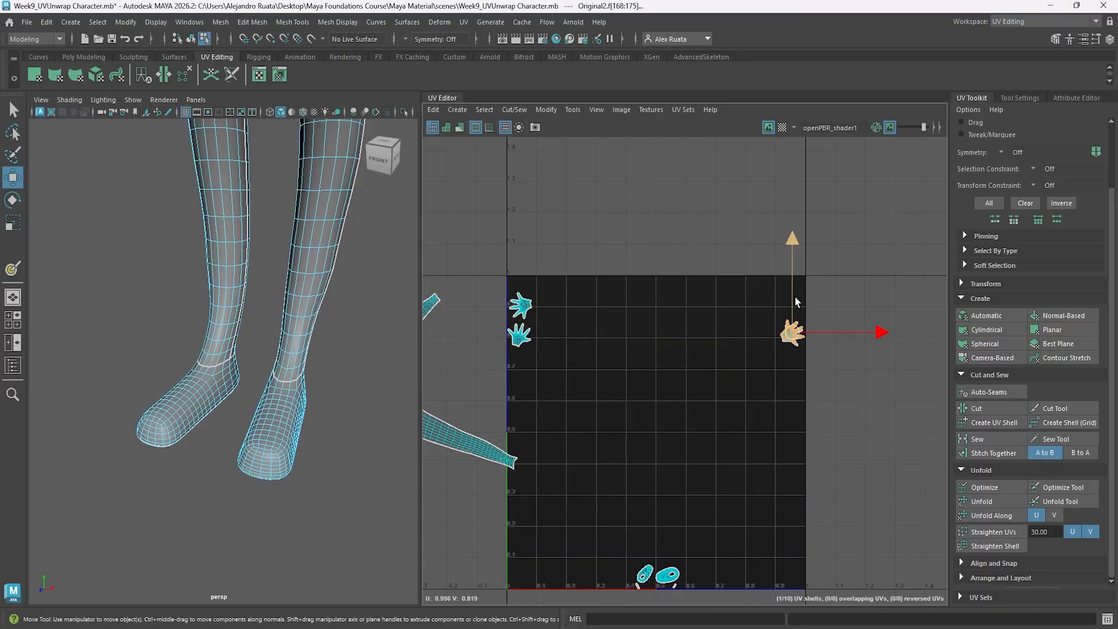
scroll(589, 385, down, 3)
scroll(192, 317, down, 12)
alt+middle_drag(193, 317, 193, 338)
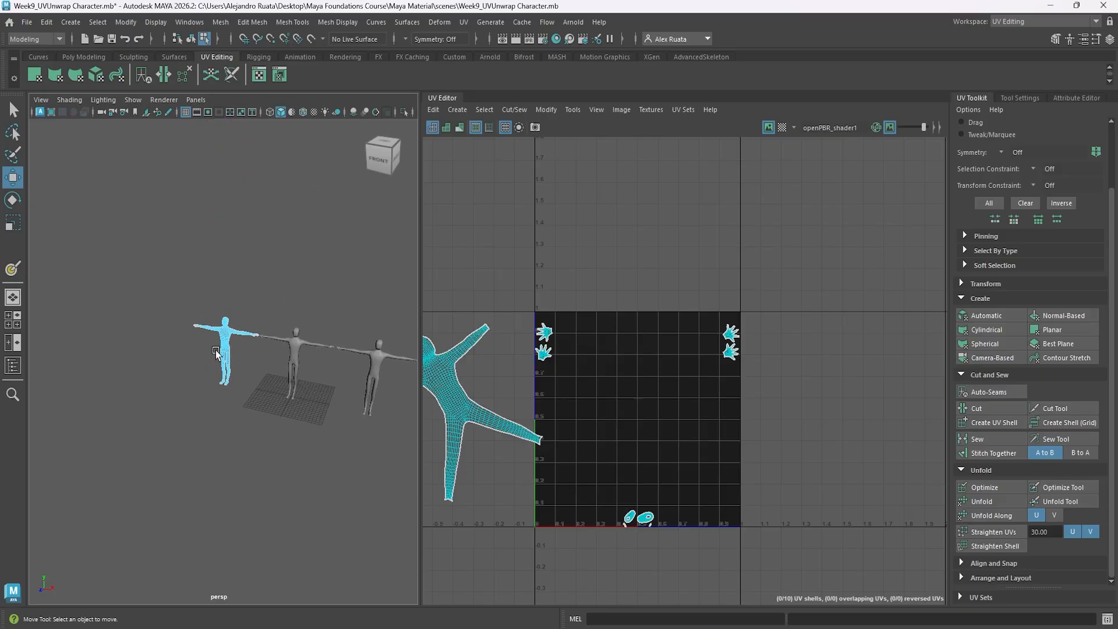
scroll(323, 316, up, 7)
alt+middle_drag(275, 310, 279, 314)
alt+drag(279, 315, 292, 334)
scroll(692, 361, down, 3)
alt+middle_drag(604, 358, 728, 359)
drag(468, 280, 864, 532)
alt+middle_drag(837, 483, 774, 482)
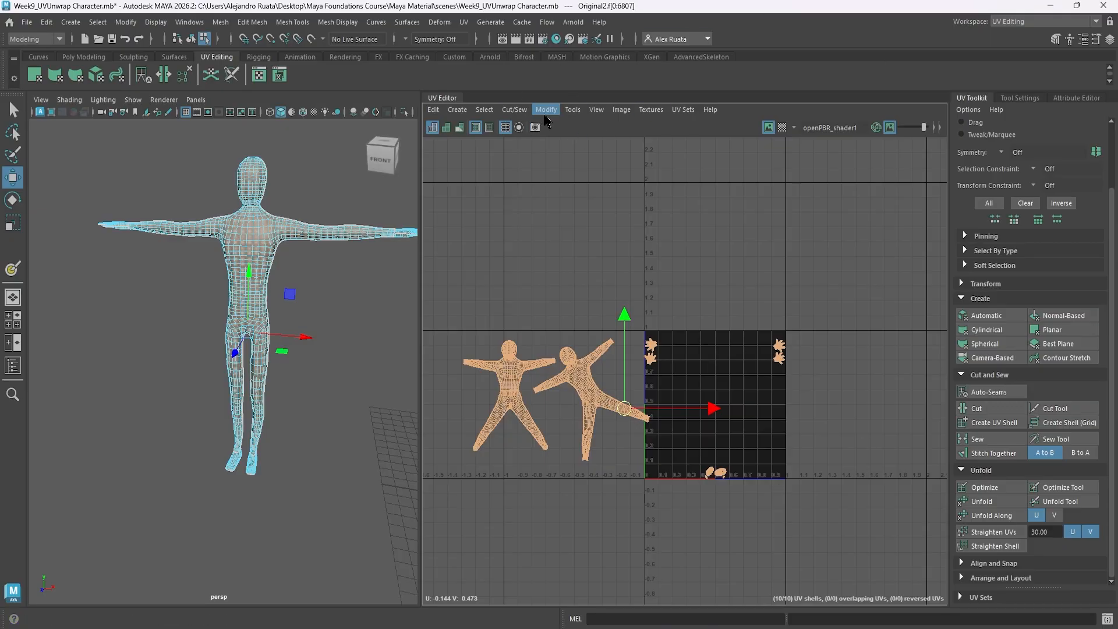
Delete the duplicate mesh's construction history in object mode and return to the UV Editing workspace.
click(46, 22)
right_click(251, 218)
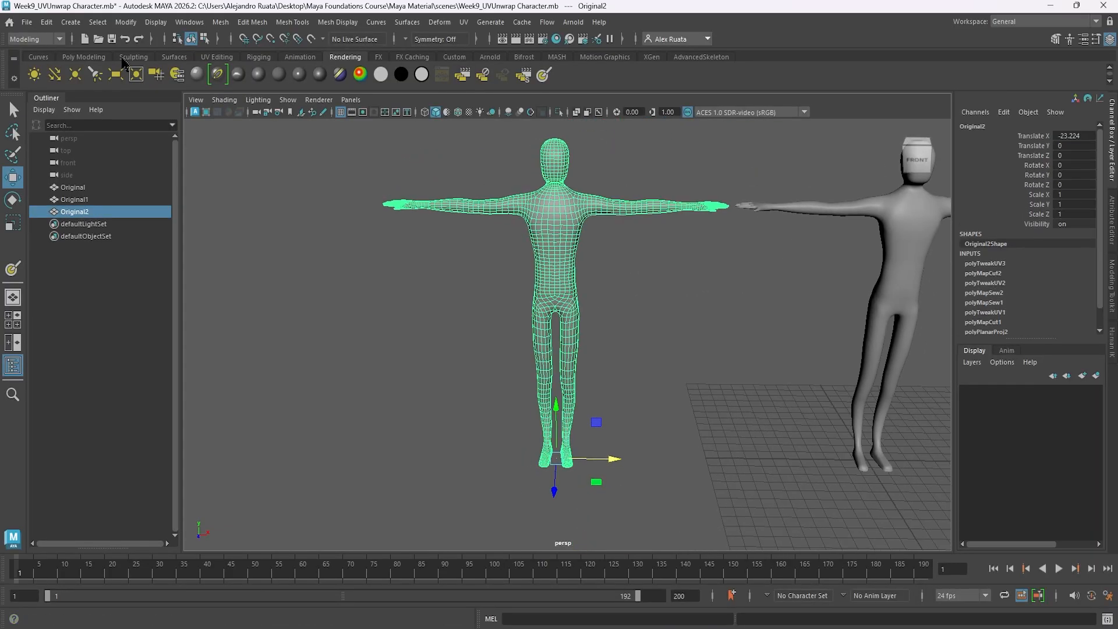
click(46, 22)
click(225, 169)
click(1005, 22)
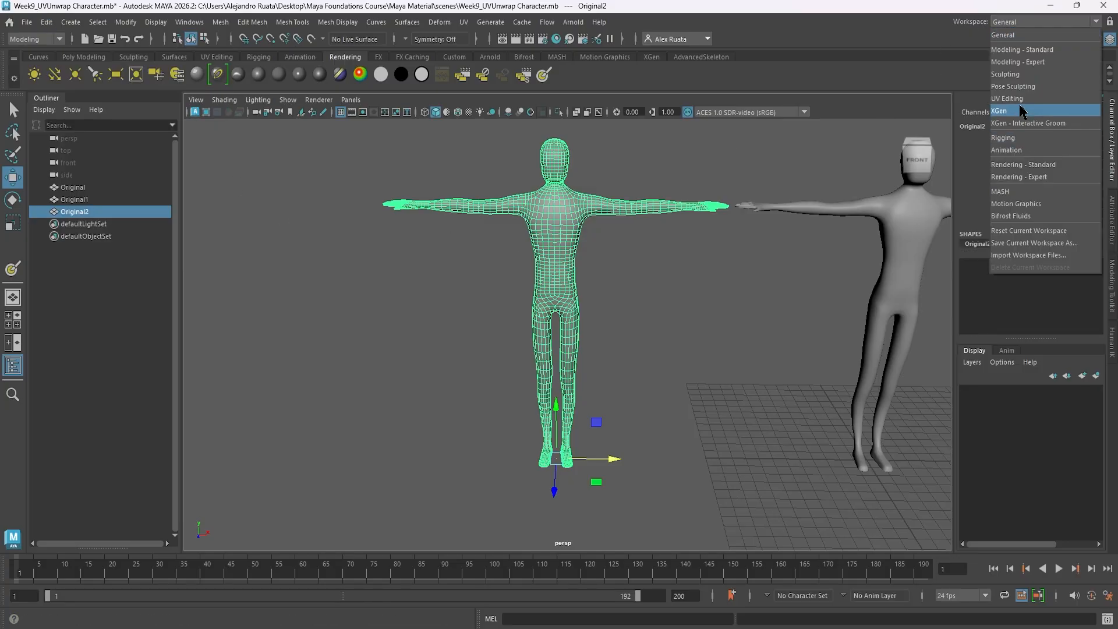
click(1014, 111)
alt+middle_drag(591, 316, 599, 277)
right_drag(585, 316, 586, 358)
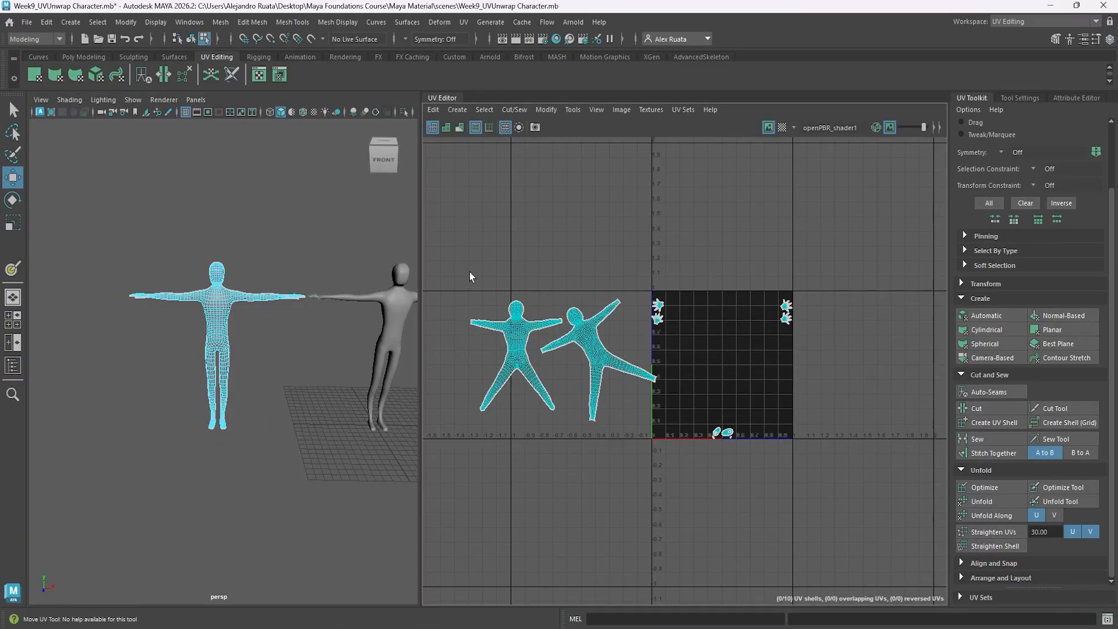
Lay out all UV shells using packing resolution and texture map size 4096, shell padding 60 and tile padding 20 pixels.
drag(450, 271, 818, 490)
click(551, 111)
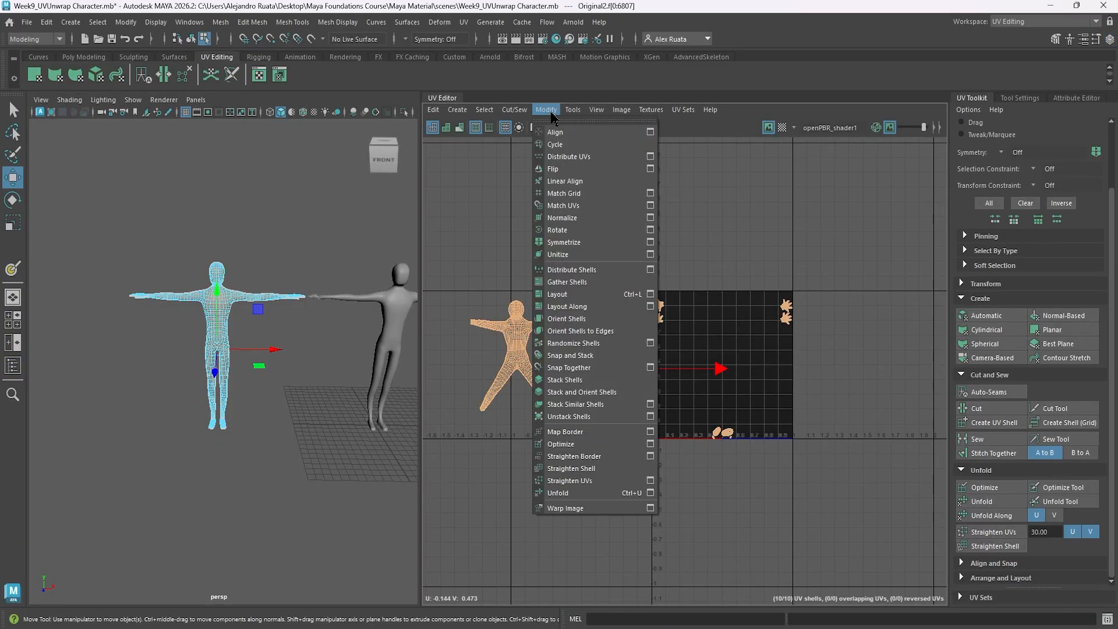
click(650, 295)
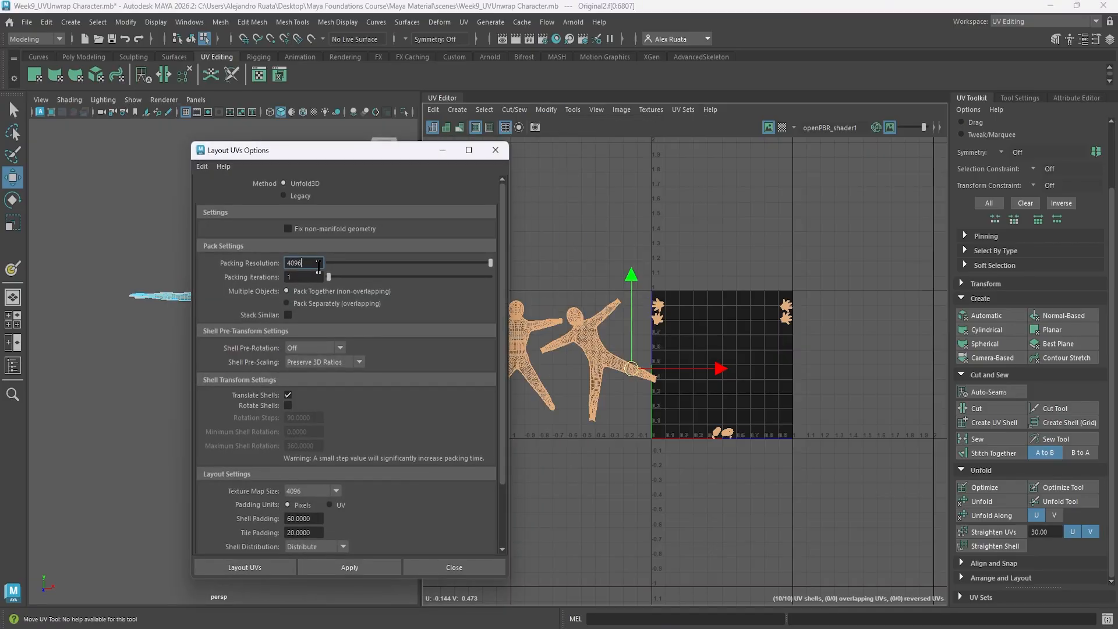
scroll(438, 300, down, 2)
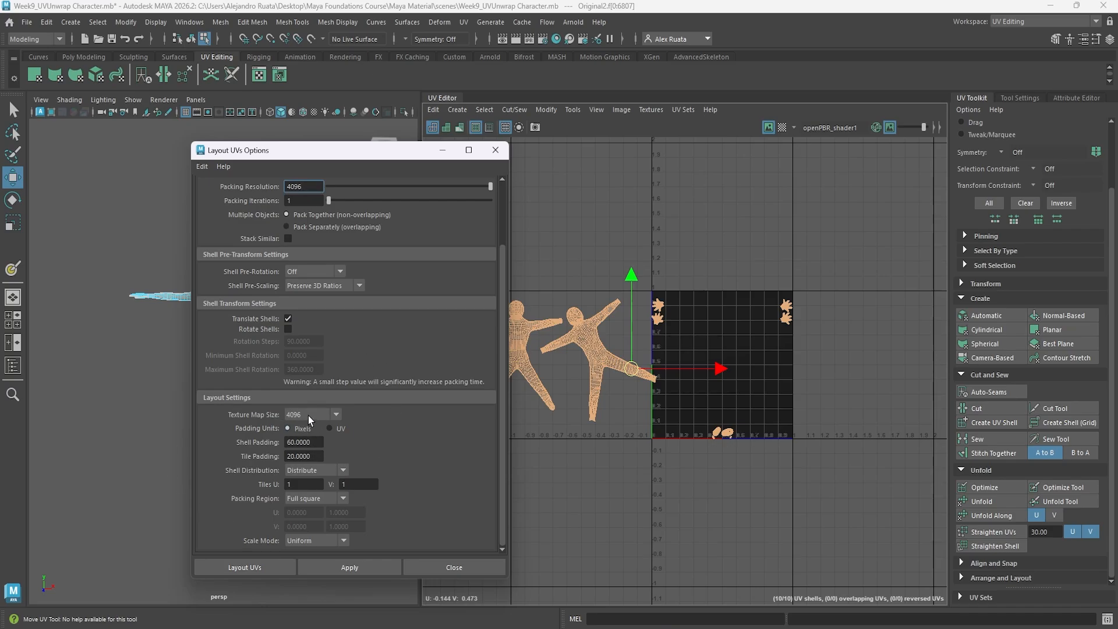
scroll(279, 303, up, 2)
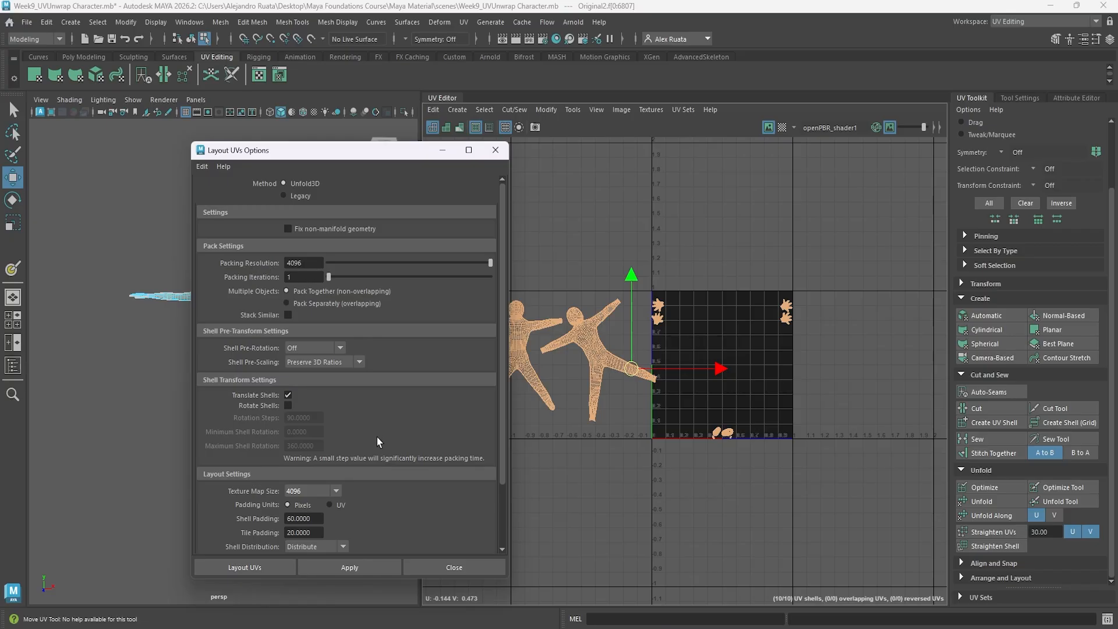
scroll(376, 442, down, 2)
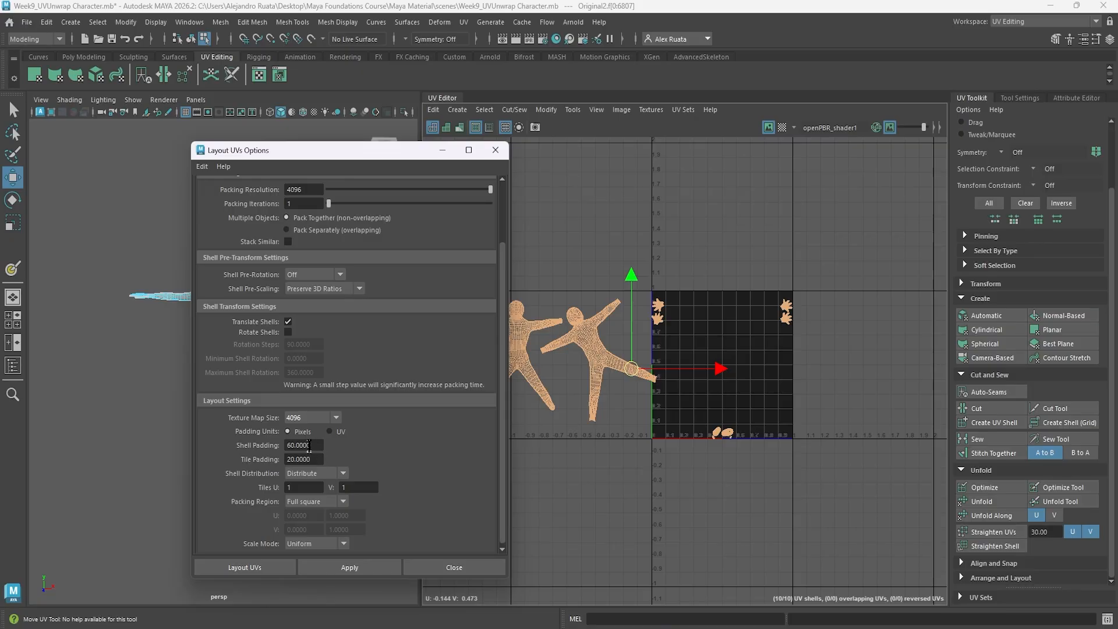
click(273, 570)
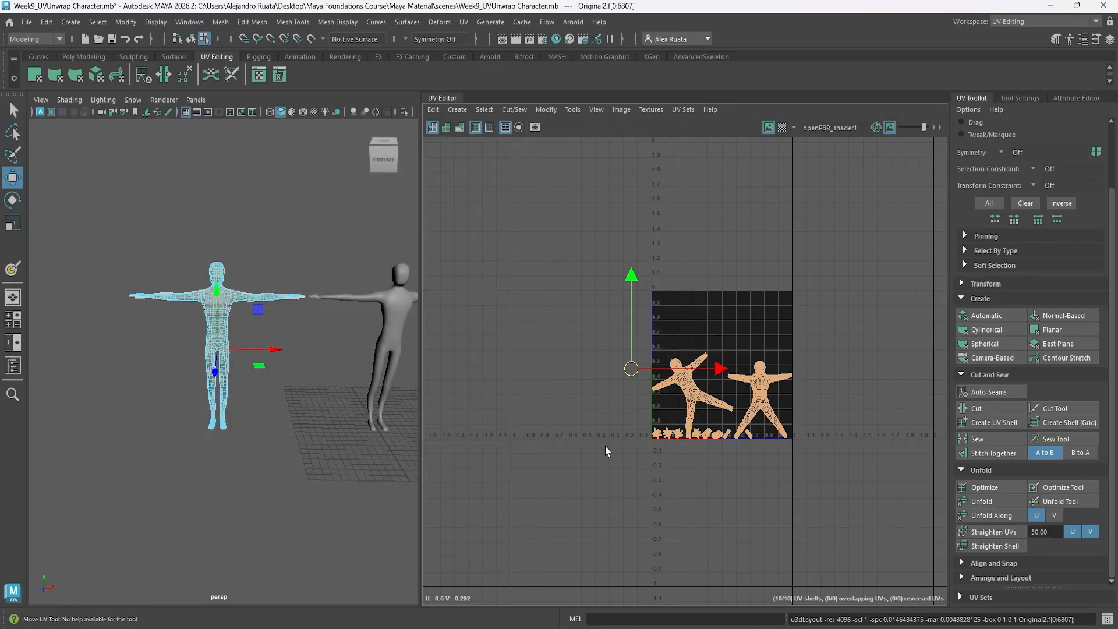
Move the upright body UV shell up into the empty upper part of the 0–1 tile.
scroll(658, 378, up, 4)
alt+middle_drag(788, 397, 648, 372)
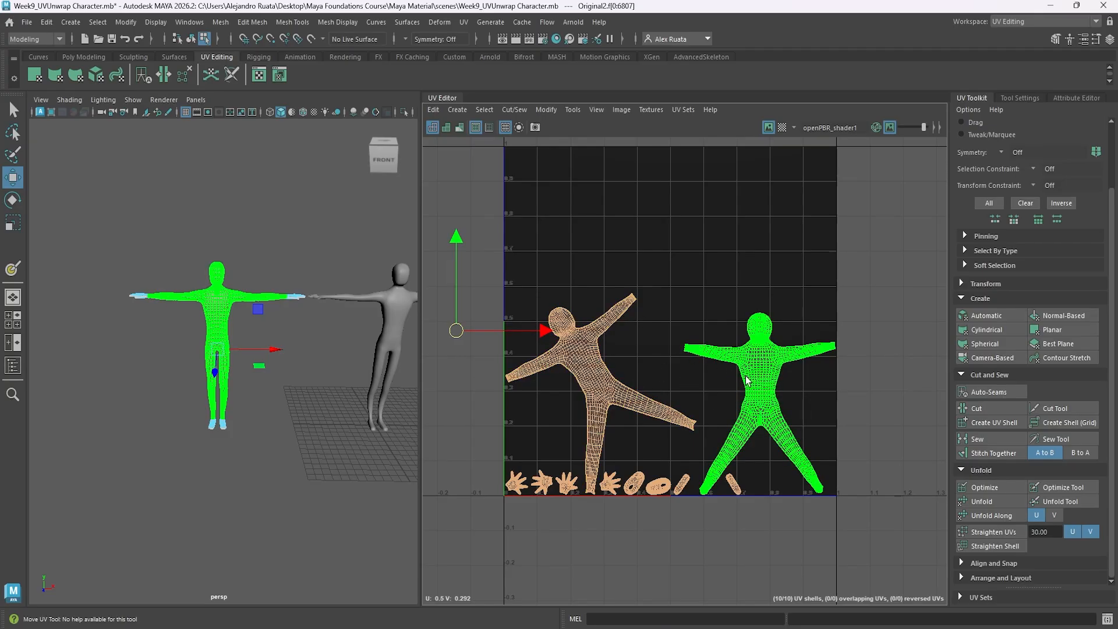
alt+middle_drag(594, 201, 584, 257)
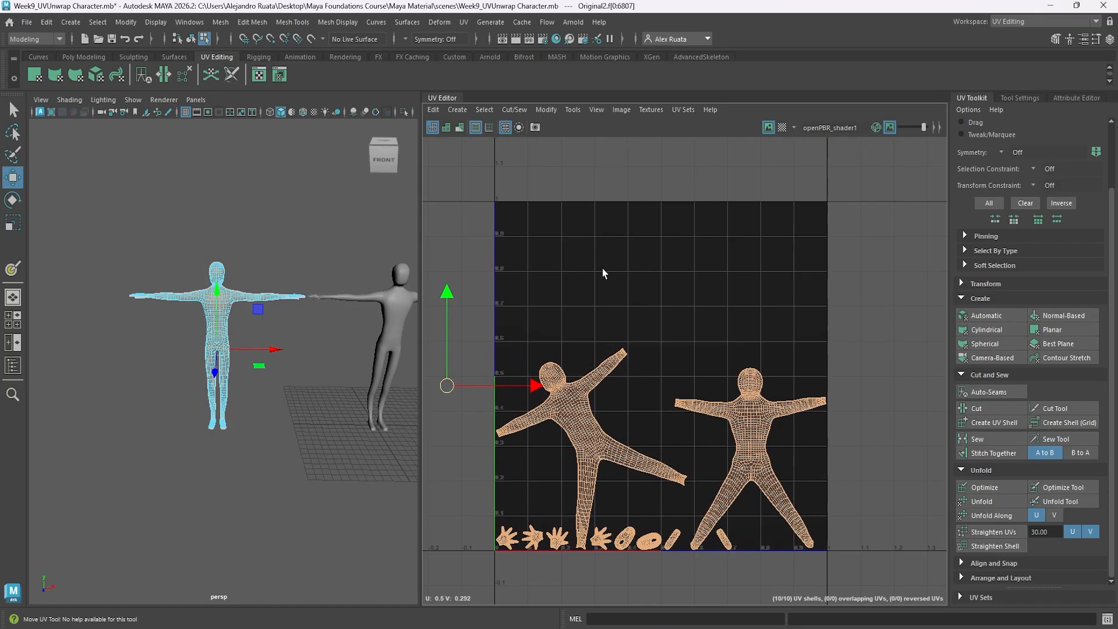
alt+right_drag(600, 271, 662, 278)
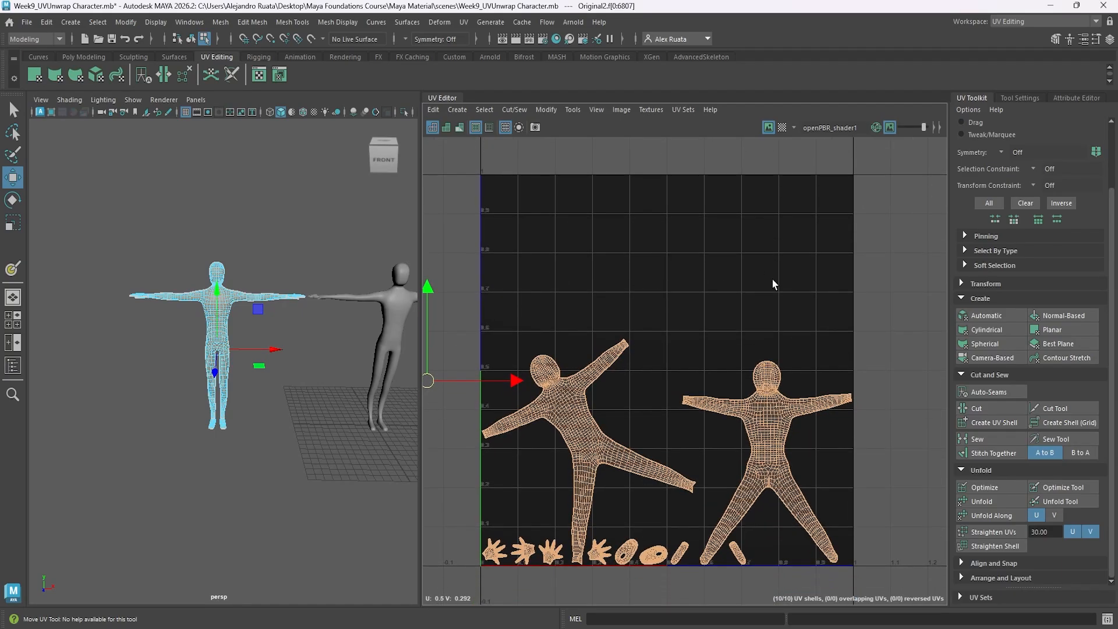
click(776, 394)
drag(767, 377, 767, 229)
Show the checker map, reduce its brightness slightly, and move the upright body shell further up and toward lower U.
click(782, 127)
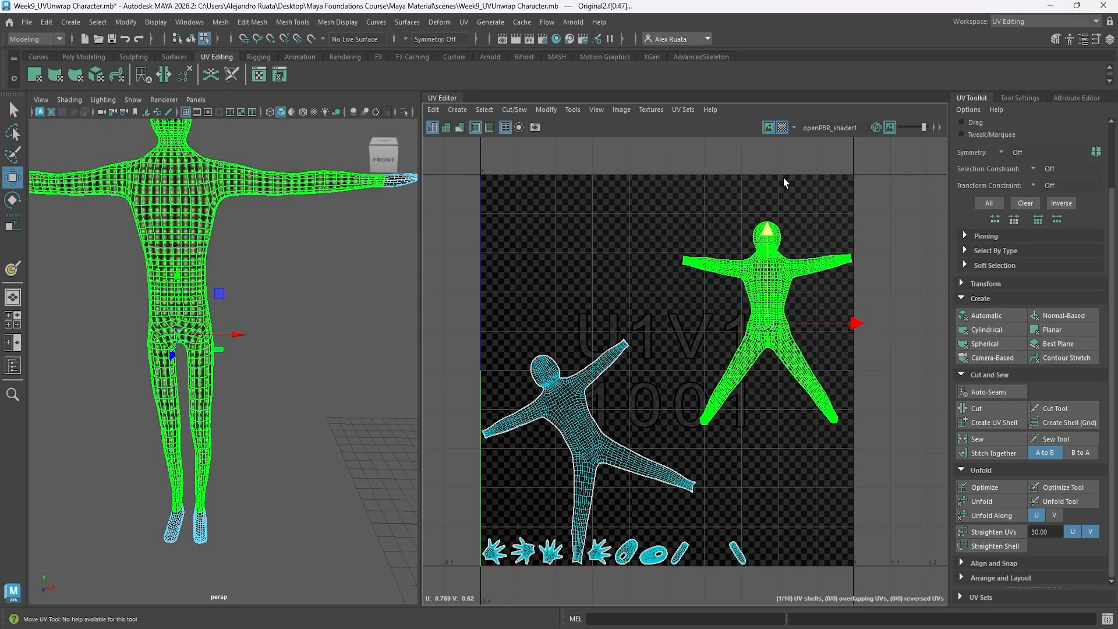
drag(923, 127, 912, 126)
drag(764, 229, 764, 212)
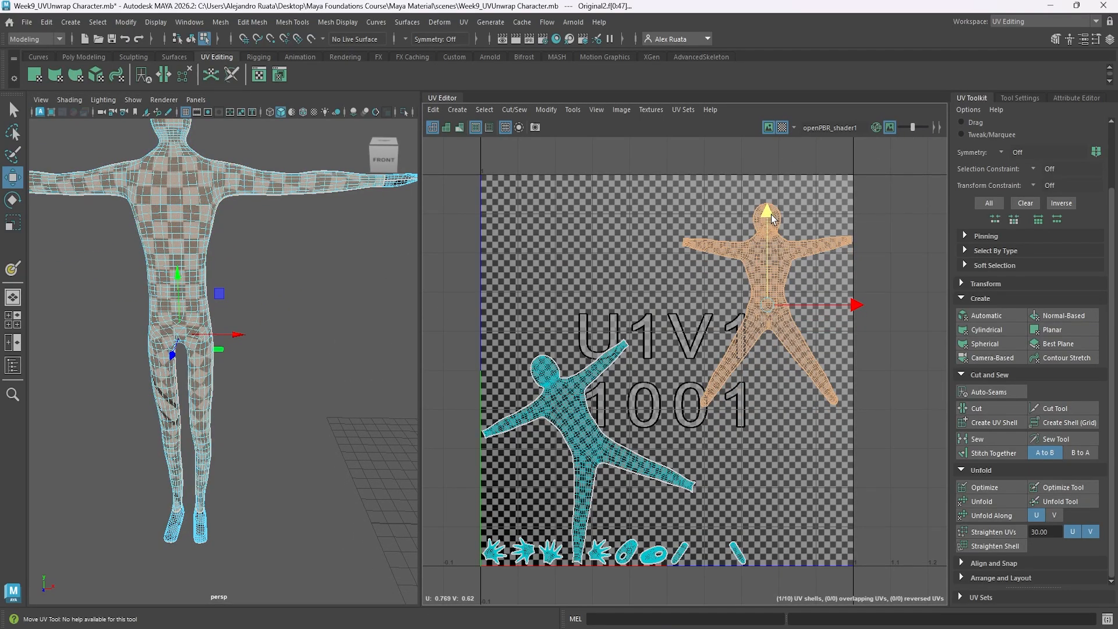
drag(856, 305, 825, 306)
Rotate the tilted body UV shell upright and place it beside the other body shell, above the hand shells.
click(588, 384)
drag(588, 383, 601, 285)
key(e)
key(w)
drag(680, 387, 673, 387)
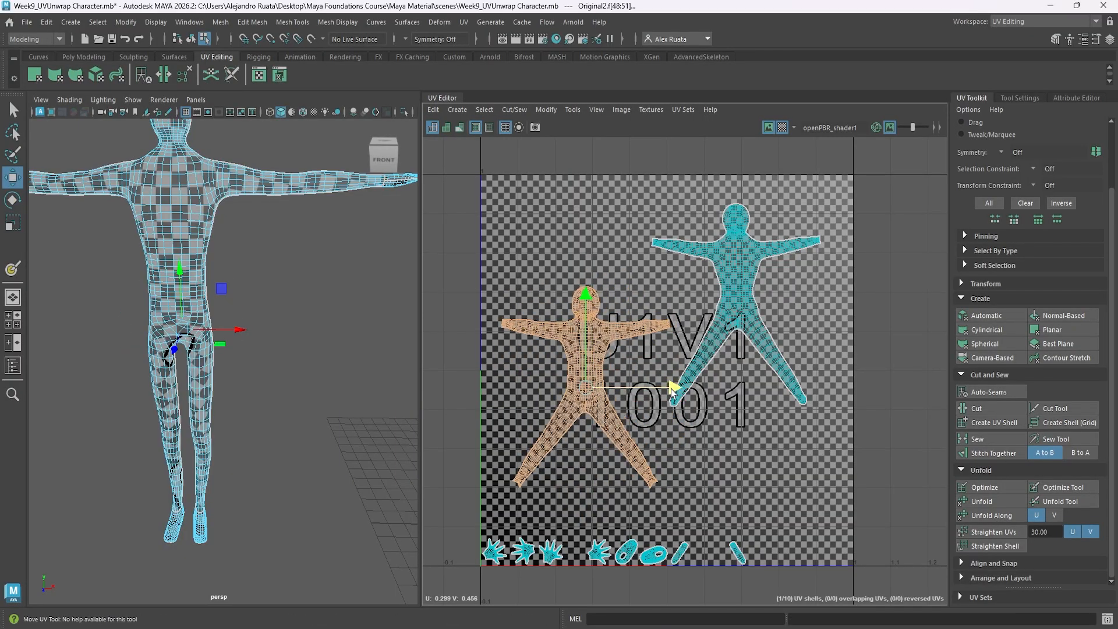
Enlarge both body UV shells slightly together, shift them toward higher U, and hide the checker map.
shift+click(724, 336)
key(r)
drag(662, 346, 672, 345)
key(w)
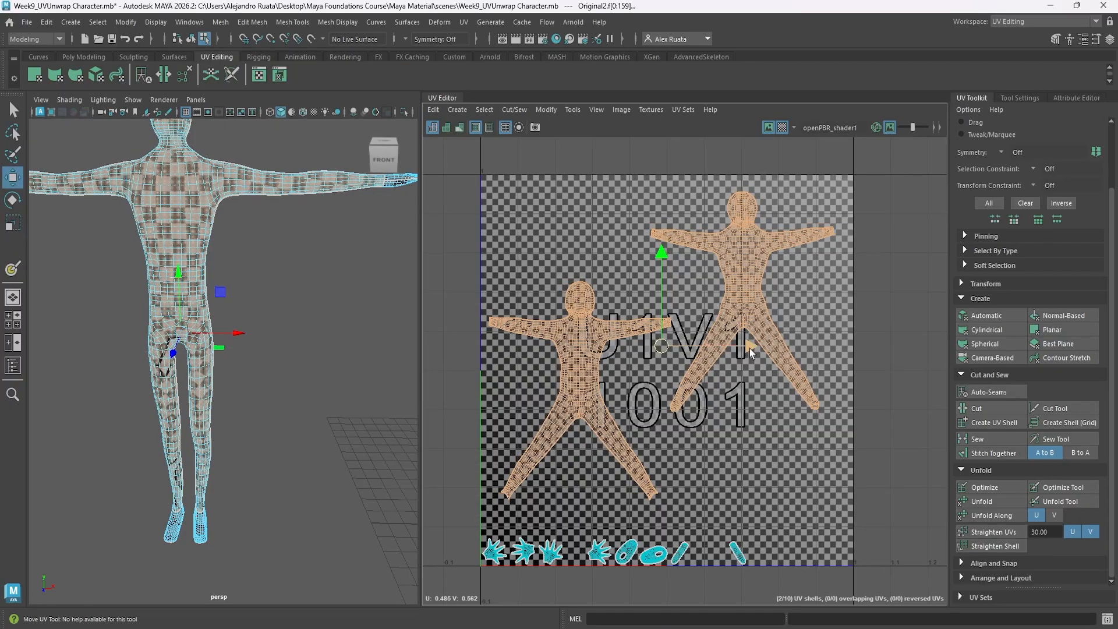
drag(749, 348, 757, 348)
click(795, 291)
click(782, 127)
alt+middle_drag(785, 308, 792, 269)
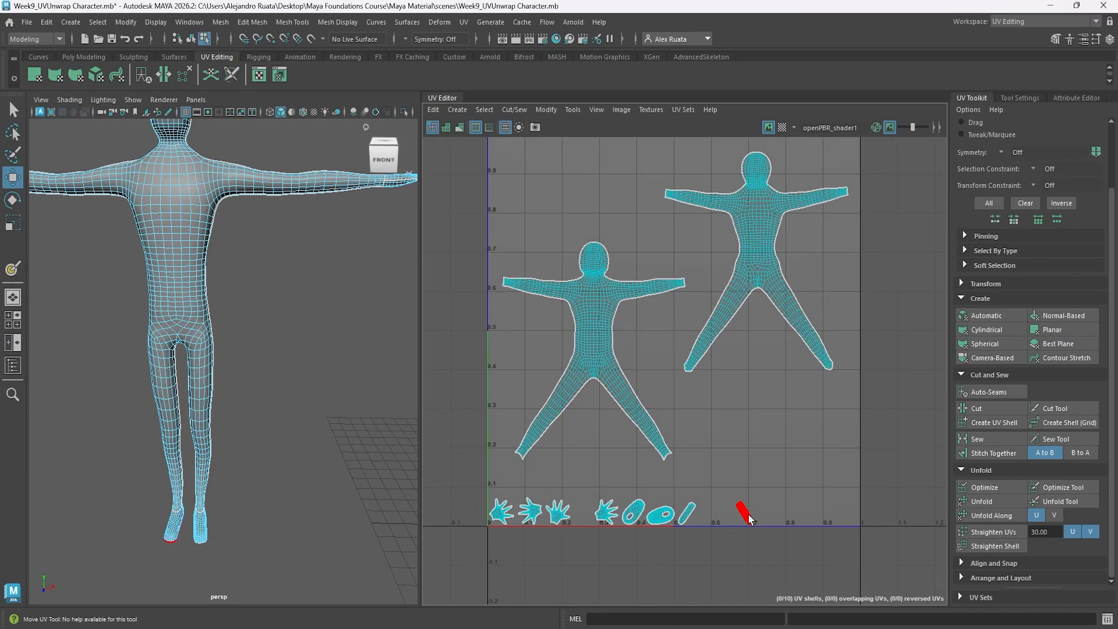
Move the two narrow sole UV shells along U, side by side, into the empty high-U corner of the tile.
click(748, 515)
drag(832, 513, 932, 512)
click(687, 512)
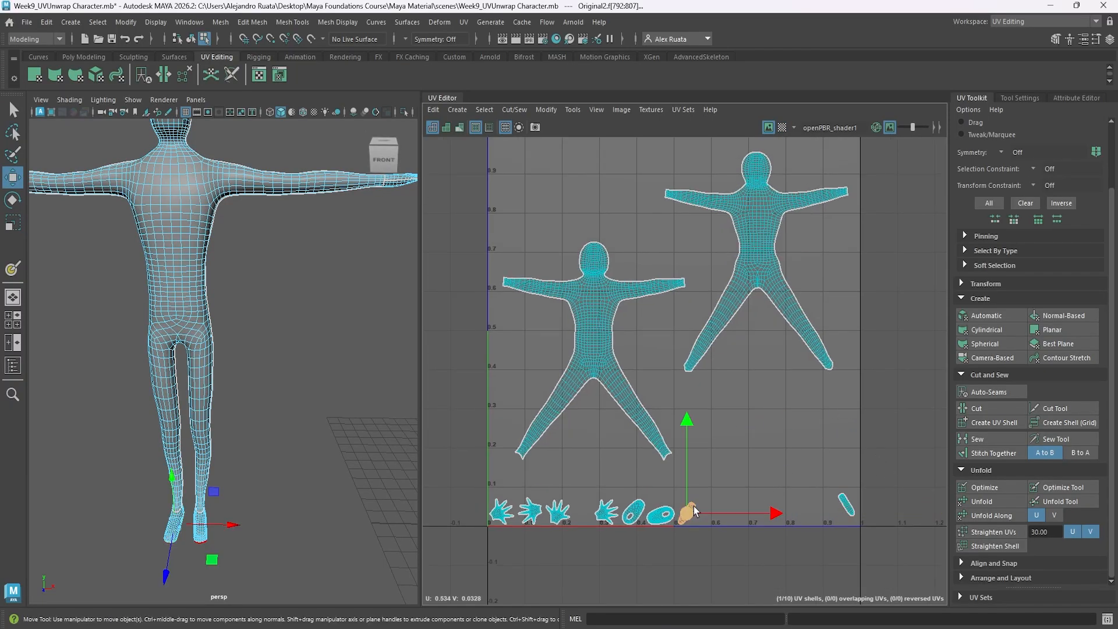
drag(776, 512, 896, 511)
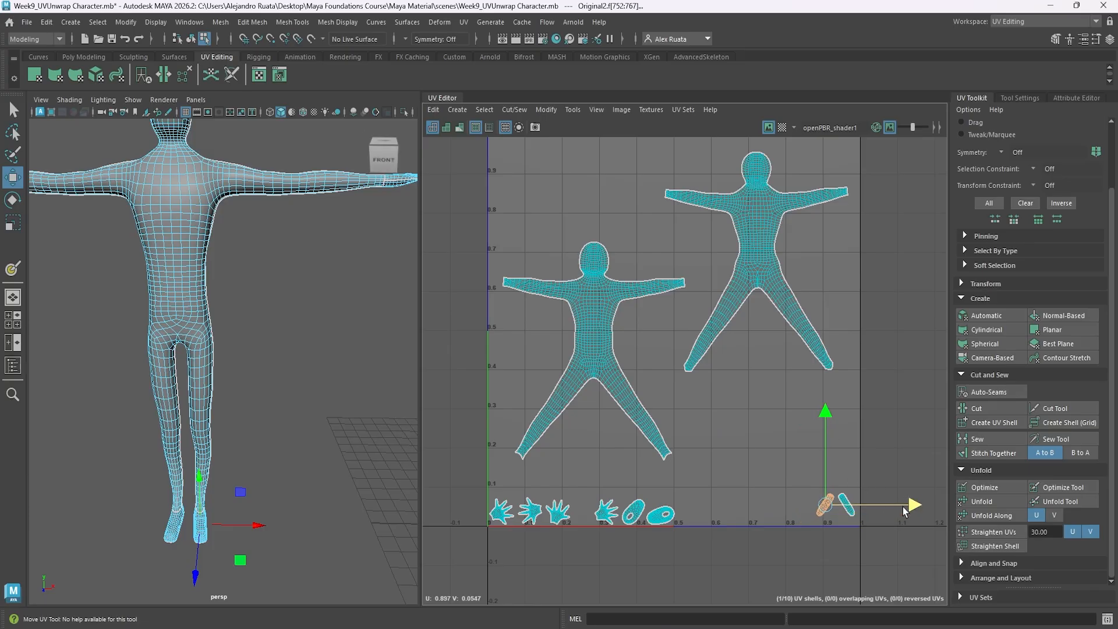
Enlarge the two oval foot UV shells and move them next to the narrow sole shells.
click(661, 515)
shift+click(634, 511)
key(r)
drag(642, 512, 762, 504)
key(w)
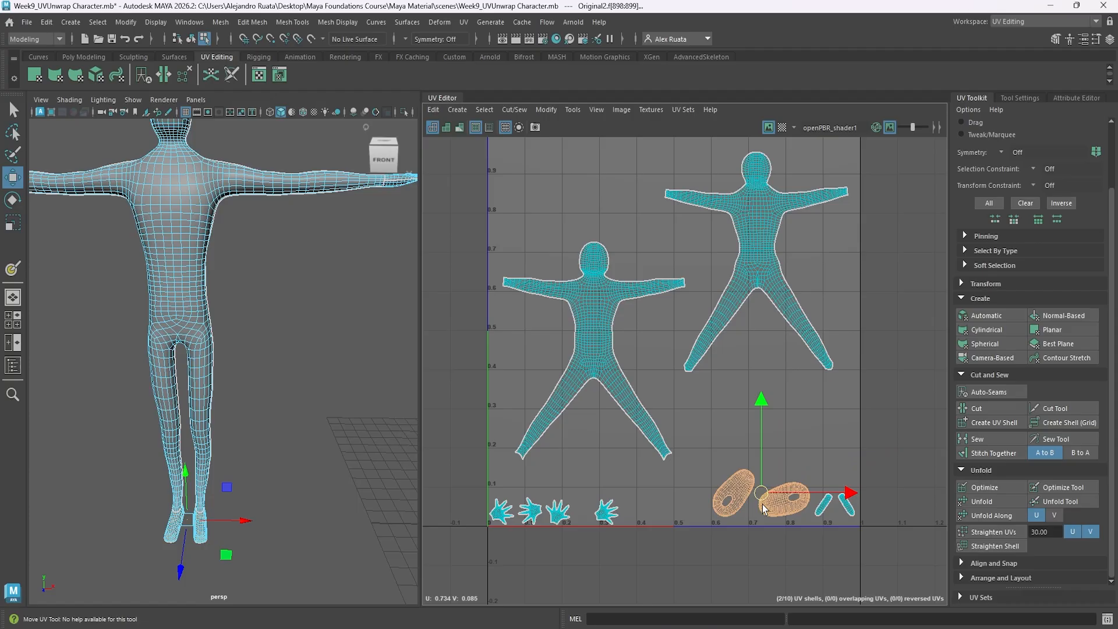
Move the foot shell nearest the soles up and toward higher U so it sits above the sole shells.
click(764, 508)
alt+drag(192, 350, 187, 454)
drag(875, 501, 873, 500)
drag(785, 407, 785, 372)
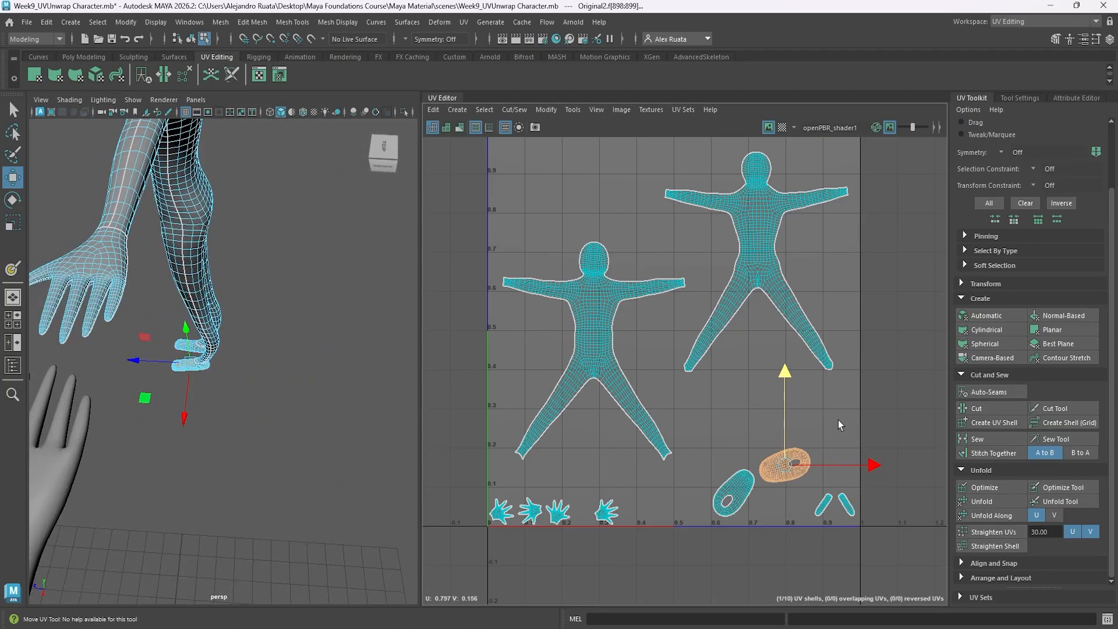
drag(872, 466, 908, 465)
Move the other foot shell beside the first one and rotate it so that the two mirror each other.
click(739, 488)
drag(731, 411, 731, 389)
drag(822, 473, 841, 474)
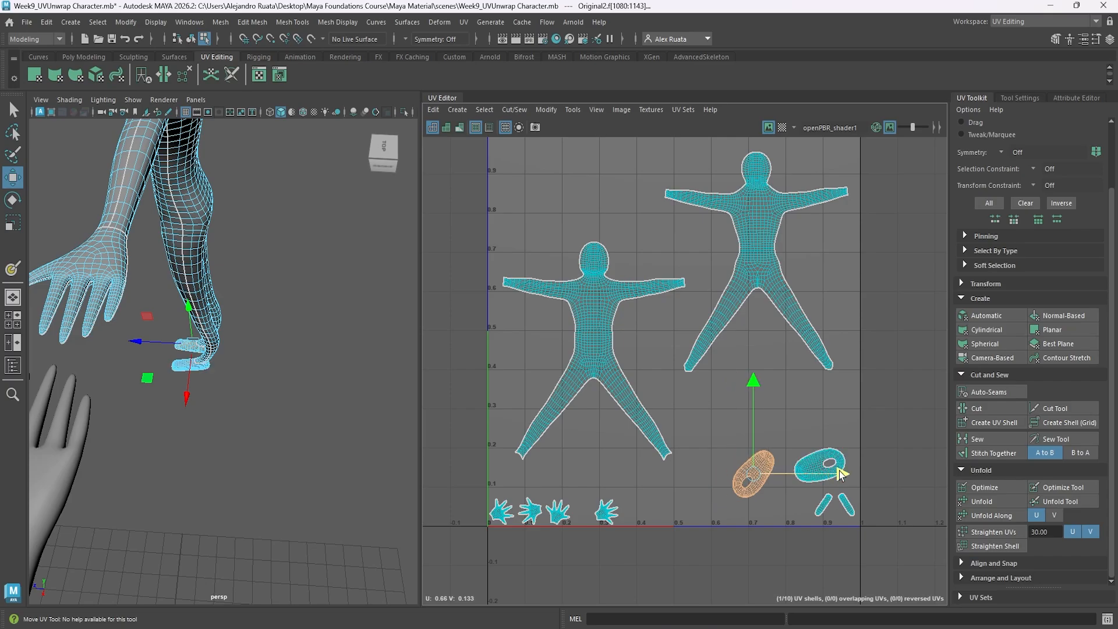
drag(758, 379, 837, 462)
key(e)
key(w)
Move one hand's pair of UV shells up between the two body heads, stacking them near the higher body's outstretched arm.
click(607, 511)
alt+drag(132, 335, 192, 406)
drag(611, 427, 640, 124)
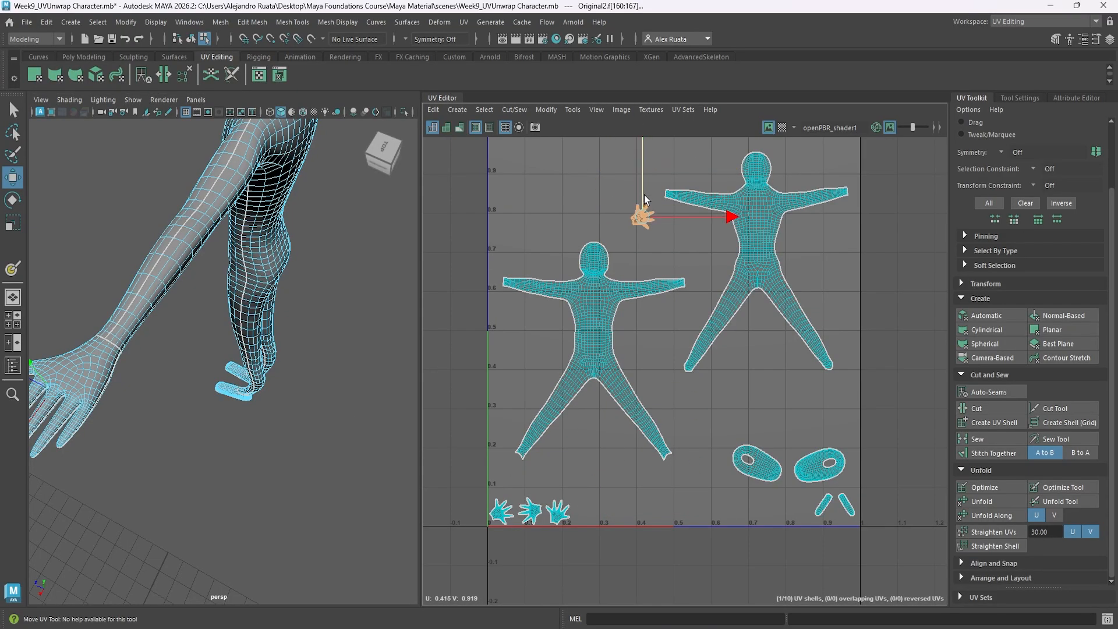
click(563, 510)
drag(537, 517, 640, 161)
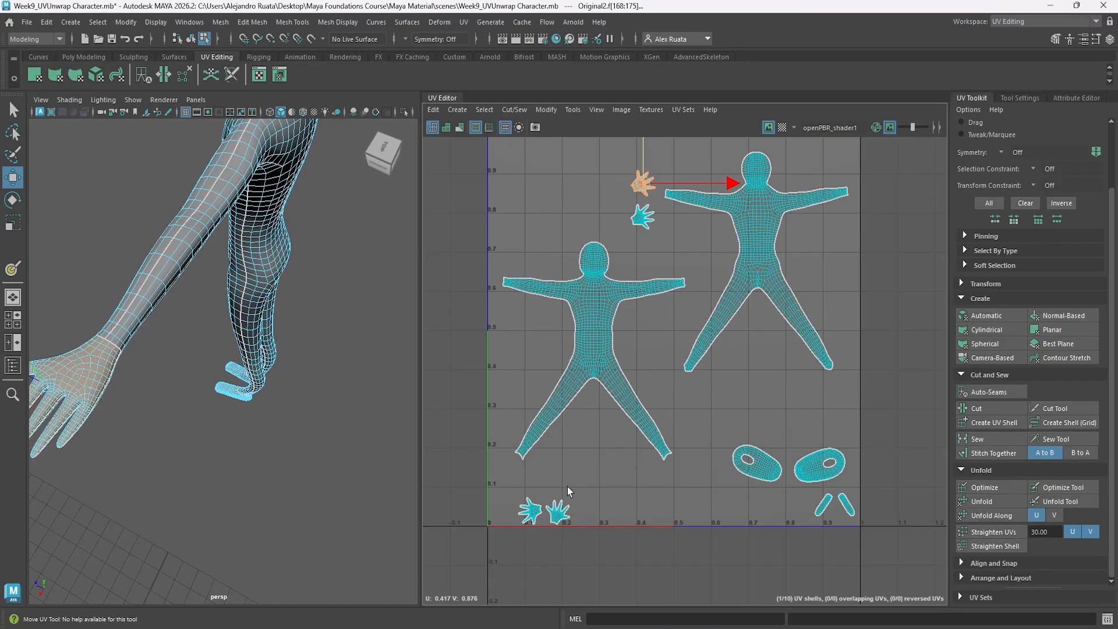
Move the other hand's pair of UV shells up to the low-U corner above the lower body shell.
click(558, 513)
key(f)
scroll(292, 341, down, 5)
alt+drag(292, 344, 233, 323)
drag(558, 423, 560, 135)
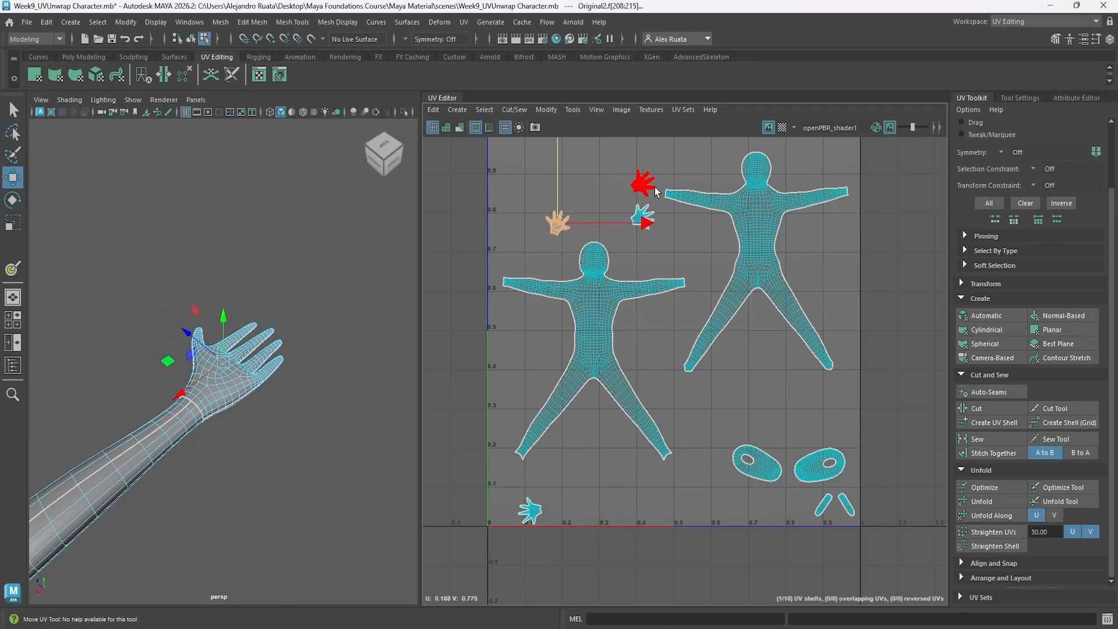
click(529, 511)
drag(547, 414, 547, 92)
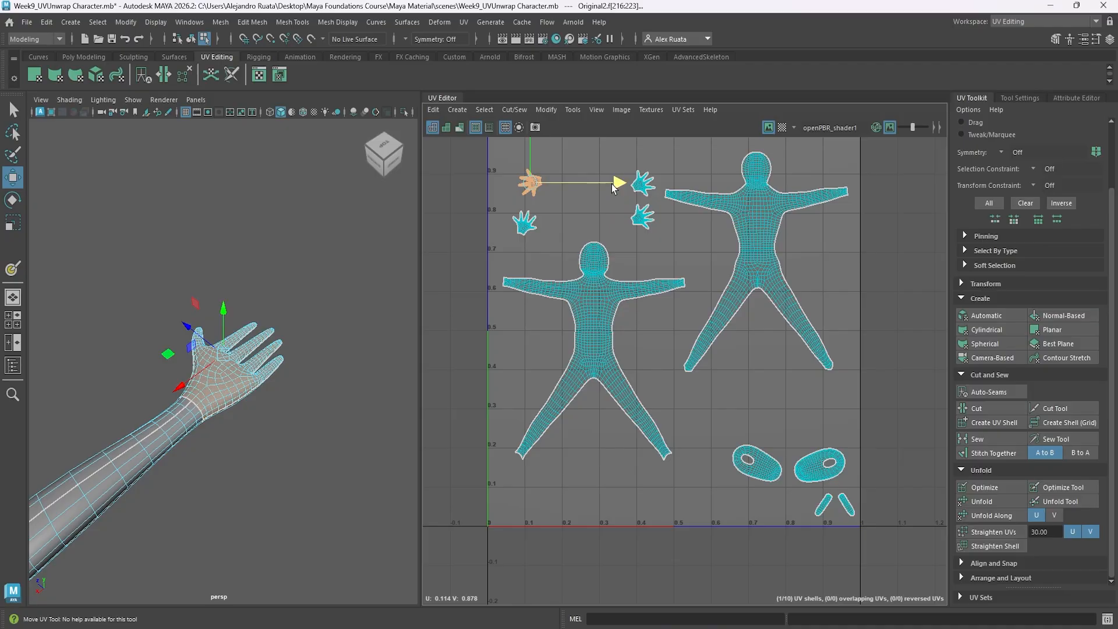
drag(611, 184, 600, 183)
Select all four hand UV shells and scale them up uniformly.
alt+middle_drag(799, 279, 782, 326)
scroll(781, 326, up, 1)
key(f)
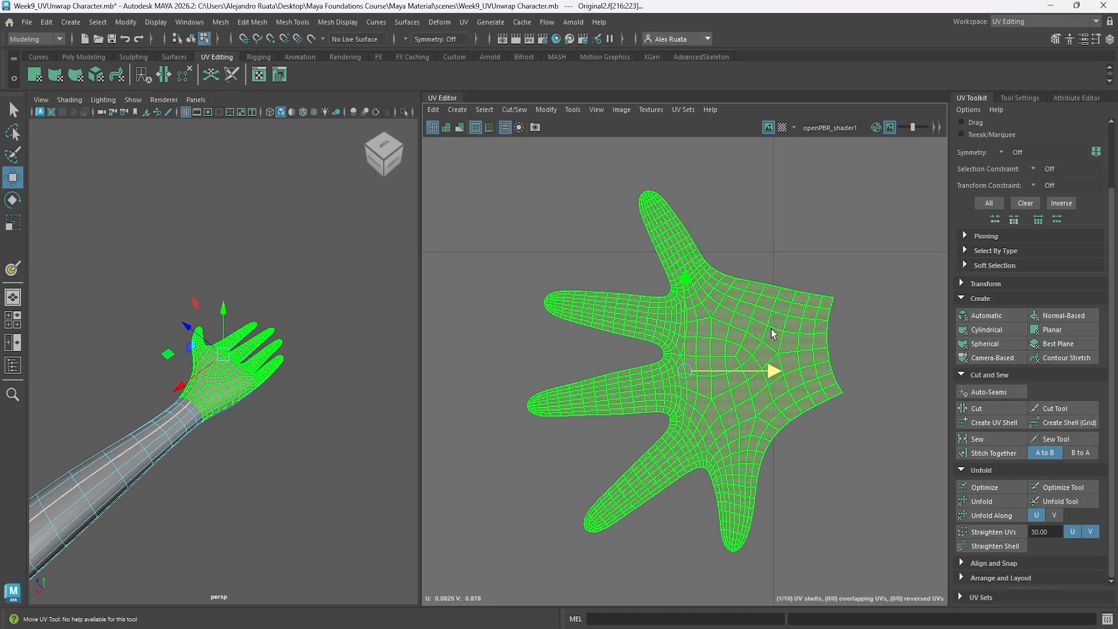
scroll(771, 329, down, 7)
click(721, 290)
key(f)
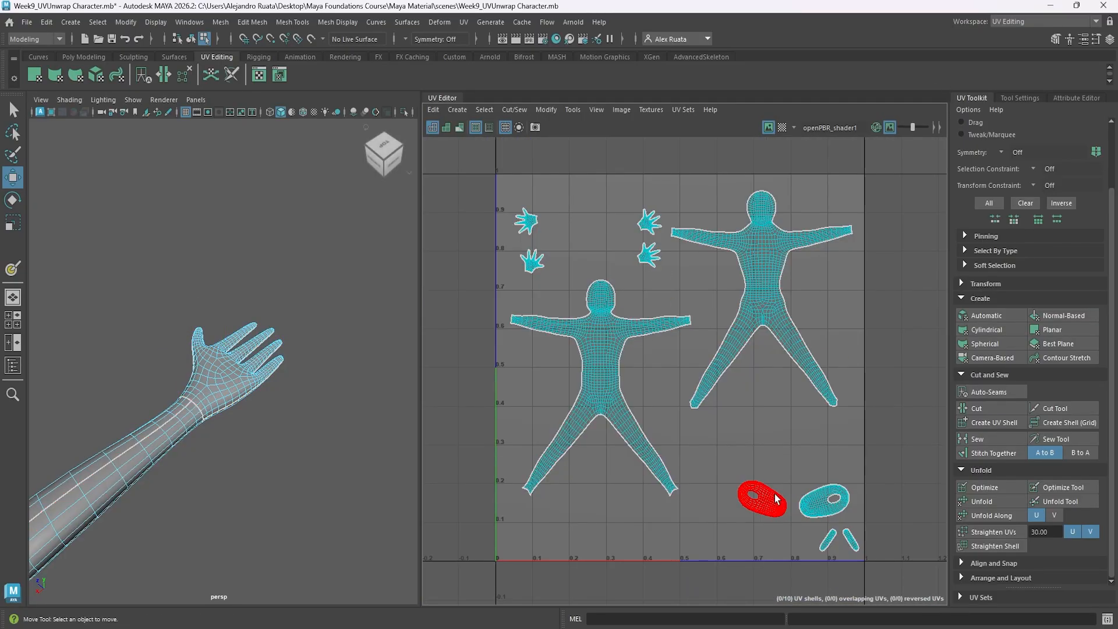
click(774, 494)
drag(519, 212, 546, 281)
key(r)
shift+drag(638, 188, 658, 271)
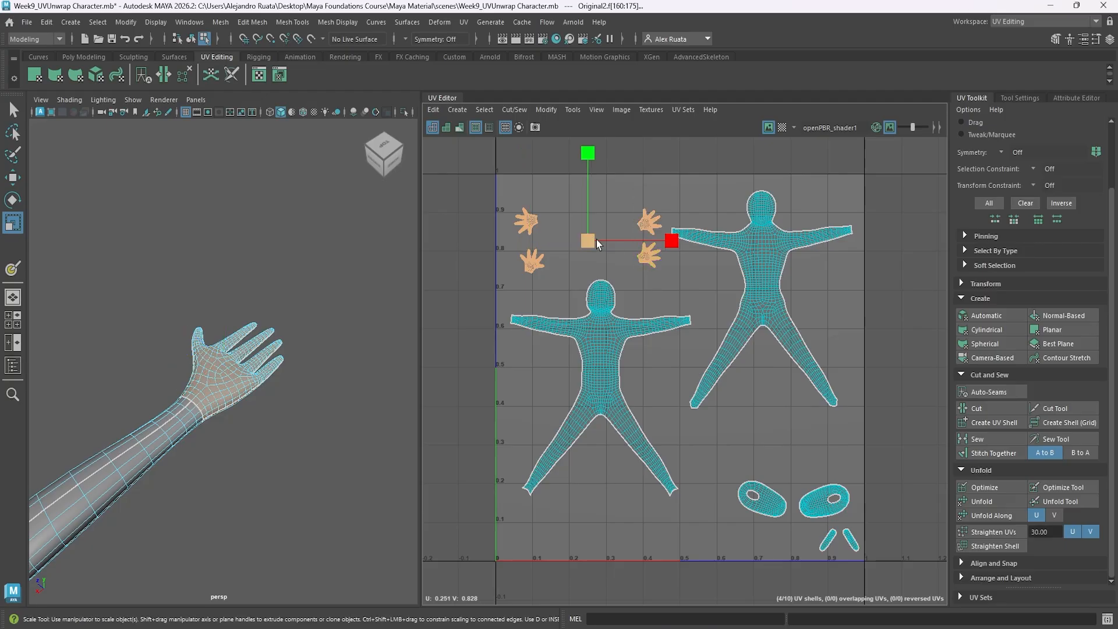
mouse_move(597, 240)
mouse_down()
mouse_move(669, 214)
mouse_move(611, 243)
mouse_up()
key(w)
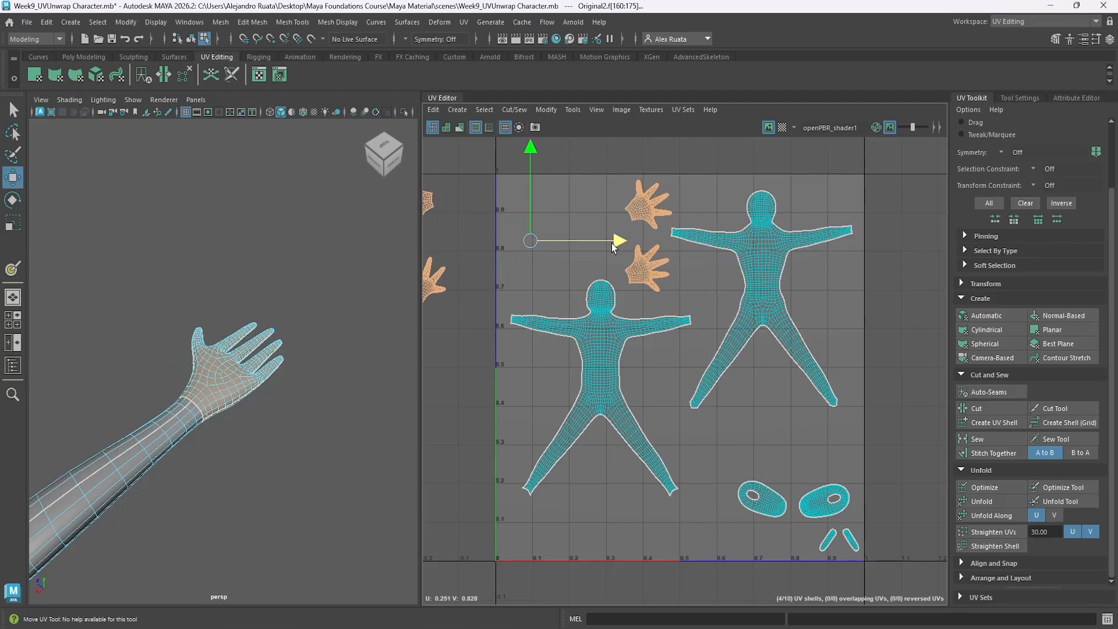
Move the pair of hand shells lying outside the tile back inside, near the U 0 border.
alt+middle_drag(611, 242, 724, 253)
drag(477, 178, 573, 282)
drag(611, 251, 736, 252)
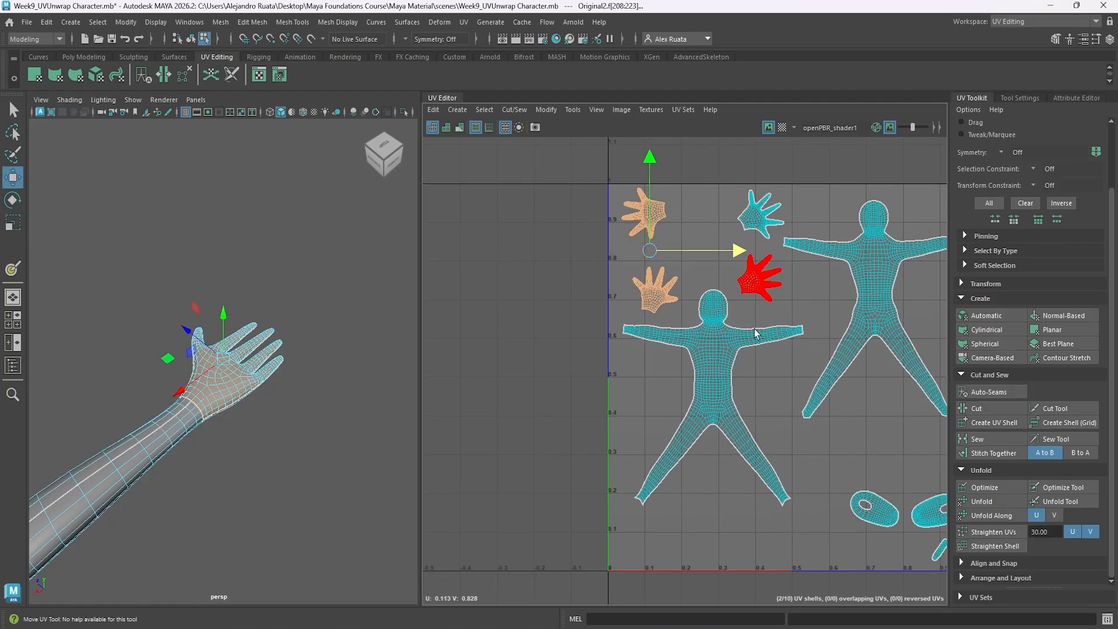
Lower both body UV shells a little to give the enlarged hand shells more room.
alt+middle_drag(755, 329, 704, 233)
click(665, 232)
drag(665, 216, 666, 253)
alt+middle_drag(666, 253, 566, 313)
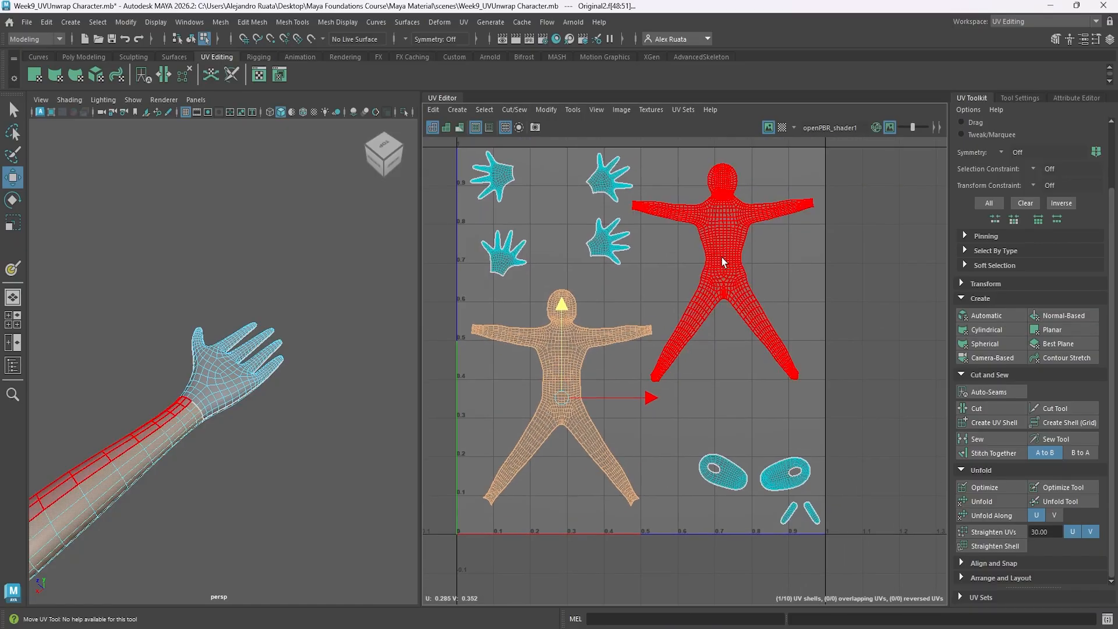
click(722, 257)
drag(722, 180, 722, 191)
Move the foot and sole shells together under the higher body shell, then show the checker map again.
click(732, 473)
shift+click(772, 479)
drag(757, 377, 759, 354)
drag(840, 449, 812, 450)
drag(791, 494, 819, 524)
drag(887, 516, 810, 515)
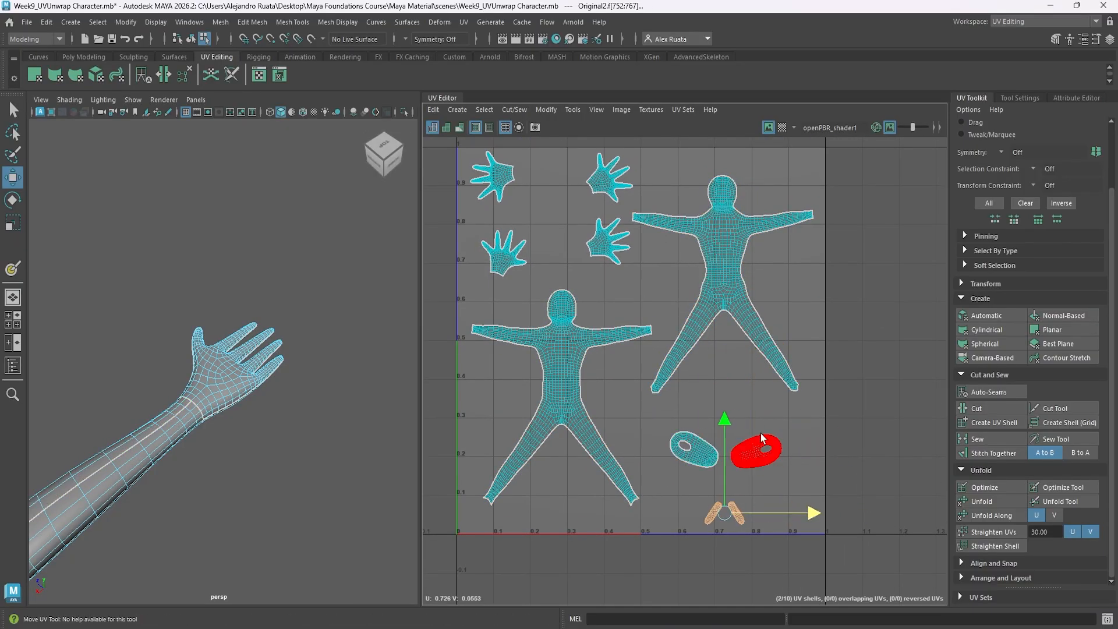
drag(725, 417, 725, 402)
click(782, 127)
Switch to the General workspace and select the unwrapped character as a whole object.
click(1030, 23)
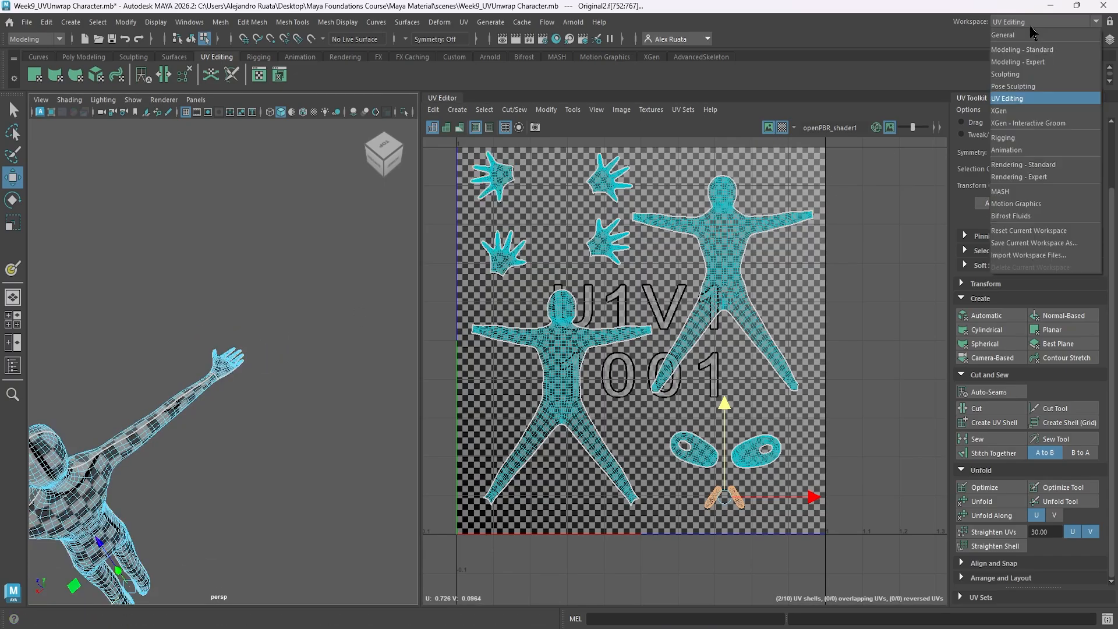
click(1029, 34)
alt+middle_drag(484, 387, 527, 308)
alt+drag(409, 429, 516, 367)
right_drag(516, 365, 536, 321)
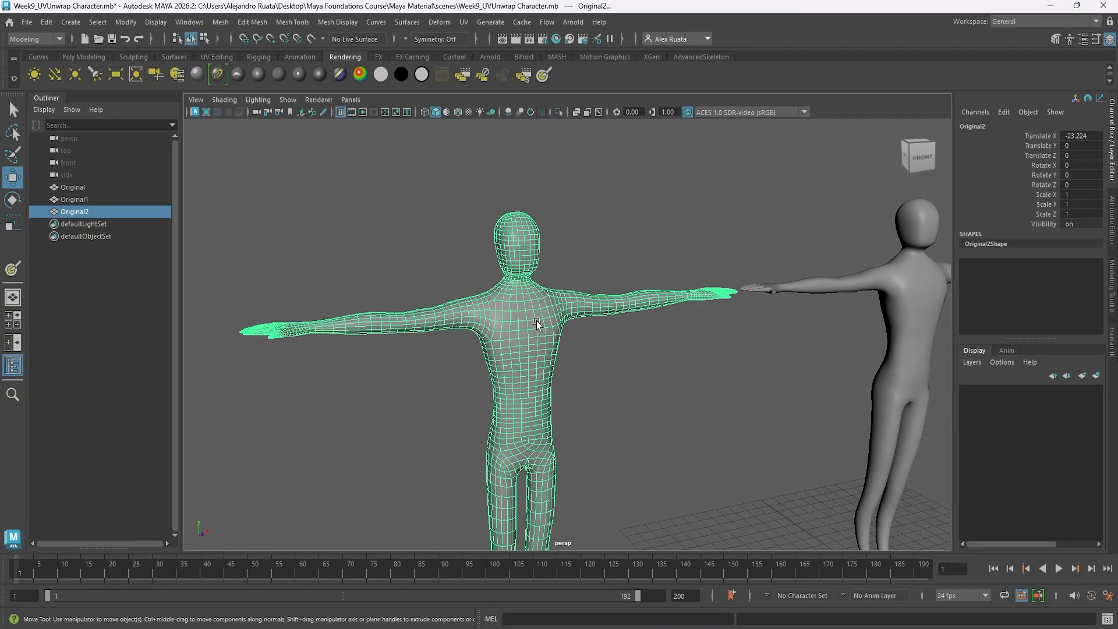
Return to the UV Editing workspace and examine the checker pattern on the unwrapped character's torso, head and arms.
click(1042, 22)
click(1028, 98)
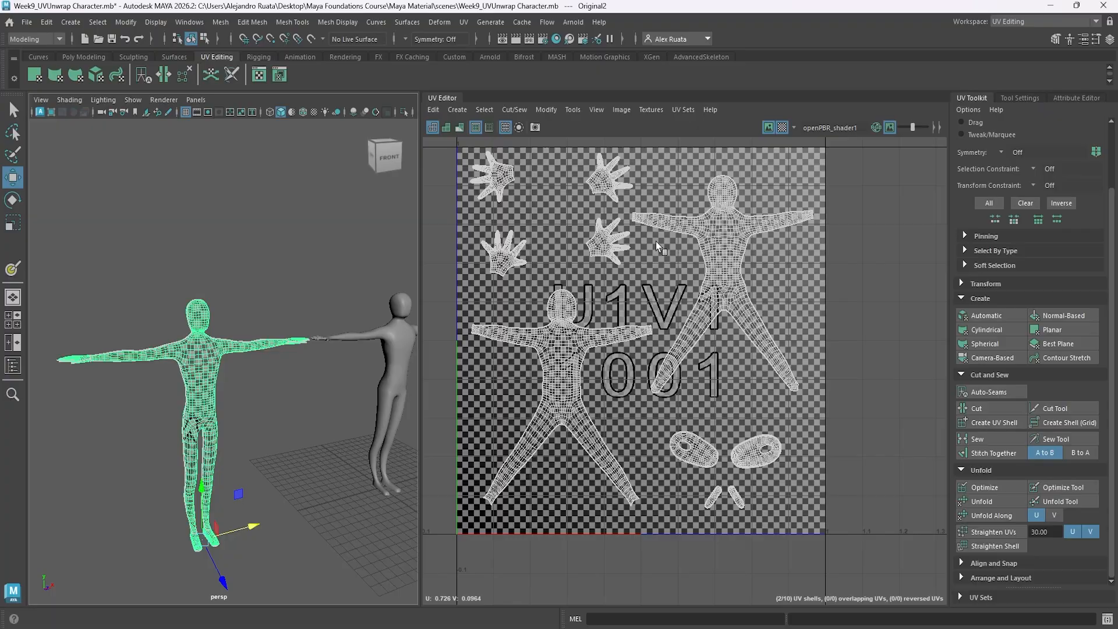
alt+middle_drag(280, 347, 305, 335)
alt+drag(305, 334, 282, 340)
alt+right_drag(282, 340, 509, 358)
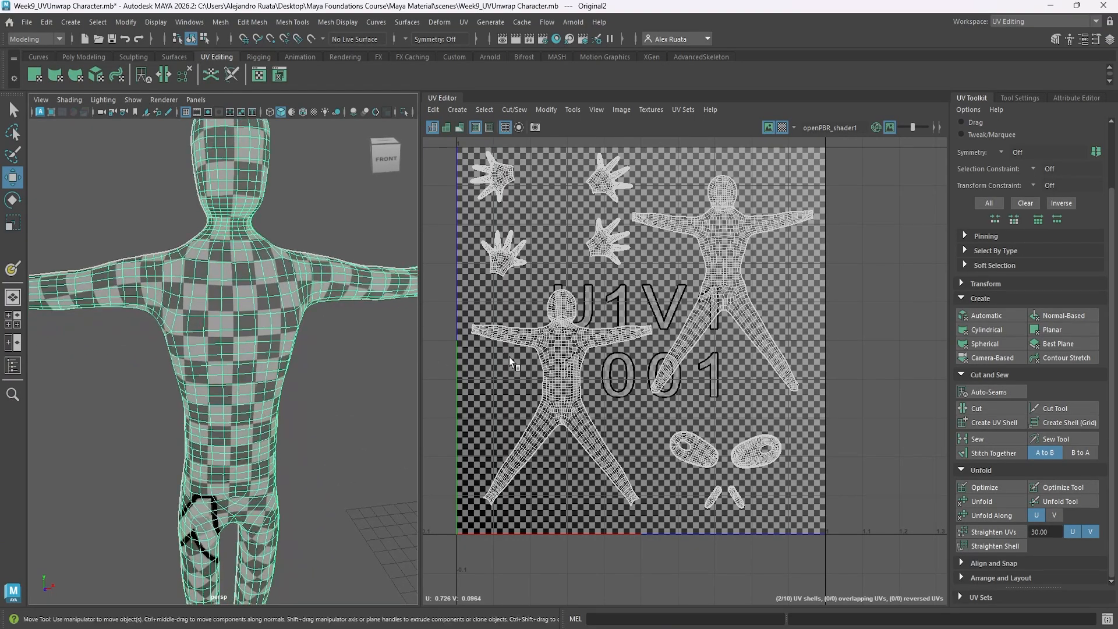
alt+middle_drag(198, 359, 236, 366)
mouse_move(236, 365)
alt+mouse_down()
mouse_move(330, 390)
mouse_move(401, 379)
mouse_move(248, 372)
alt+mouse_up()
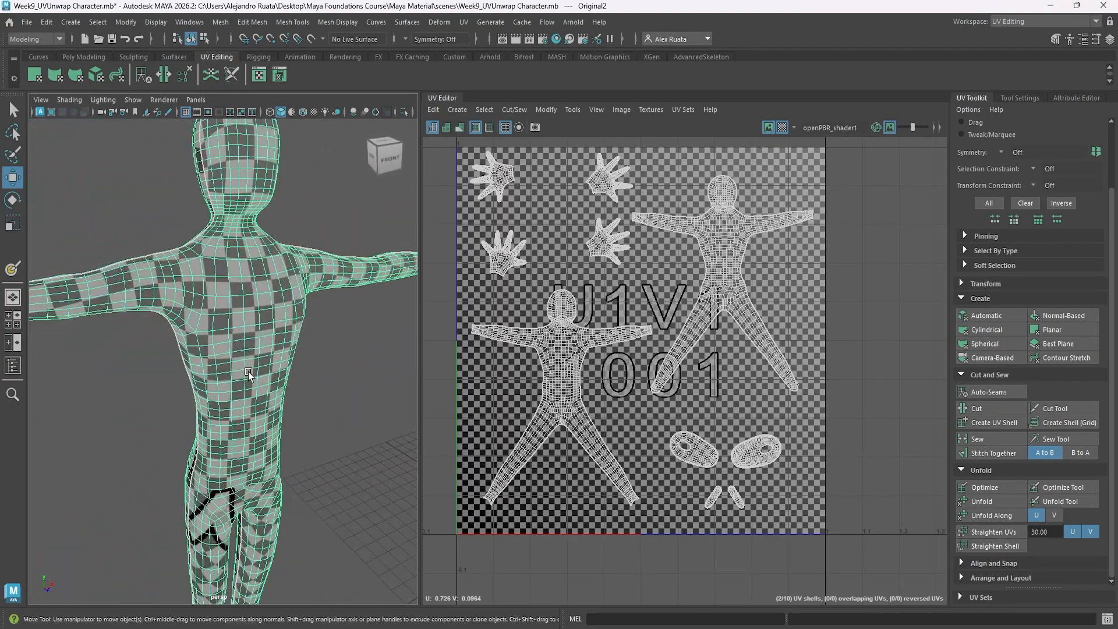
alt+right_drag(248, 371, 349, 350)
alt+middle_drag(408, 317, 60, 361)
alt+middle_drag(280, 349, 192, 367)
alt+right_drag(250, 367, 191, 368)
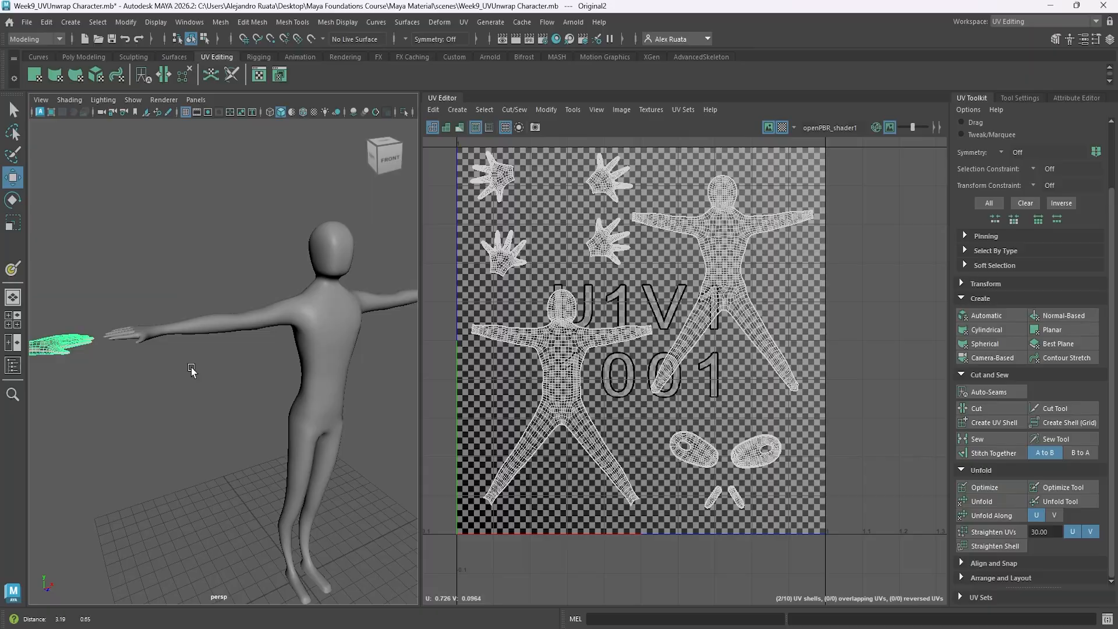
Select the untouched Original character and examine its default UV layout and surface for comparison.
click(321, 335)
alt+middle_drag(318, 495, 303, 369)
key(f)
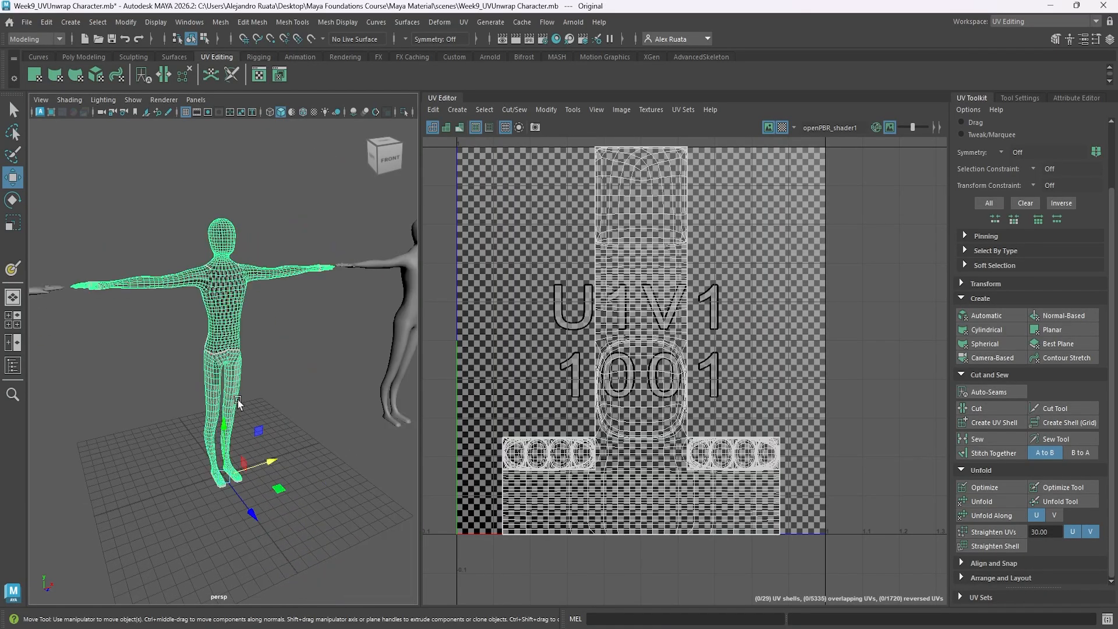
alt+drag(239, 403, 265, 414)
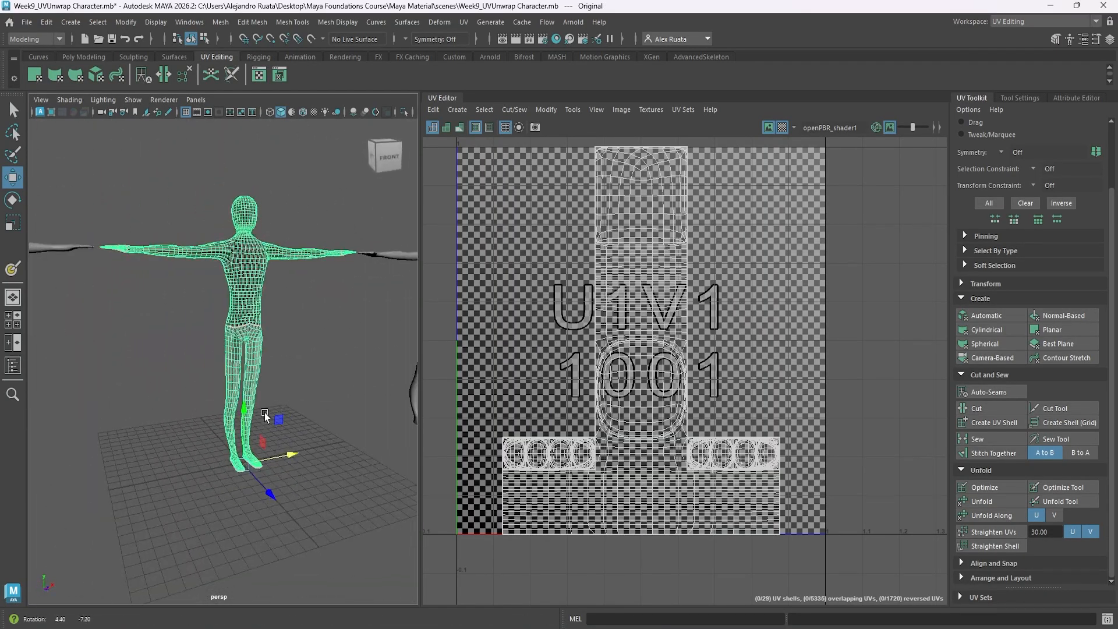
alt+right_drag(265, 412, 460, 386)
alt+drag(256, 349, 326, 349)
alt+middle_drag(273, 203, 259, 393)
mouse_move(260, 393)
alt+mouse_down()
mouse_move(287, 407)
mouse_move(254, 409)
alt+mouse_up()
alt+right_drag(294, 387, 142, 374)
alt+middle_drag(142, 374, 224, 376)
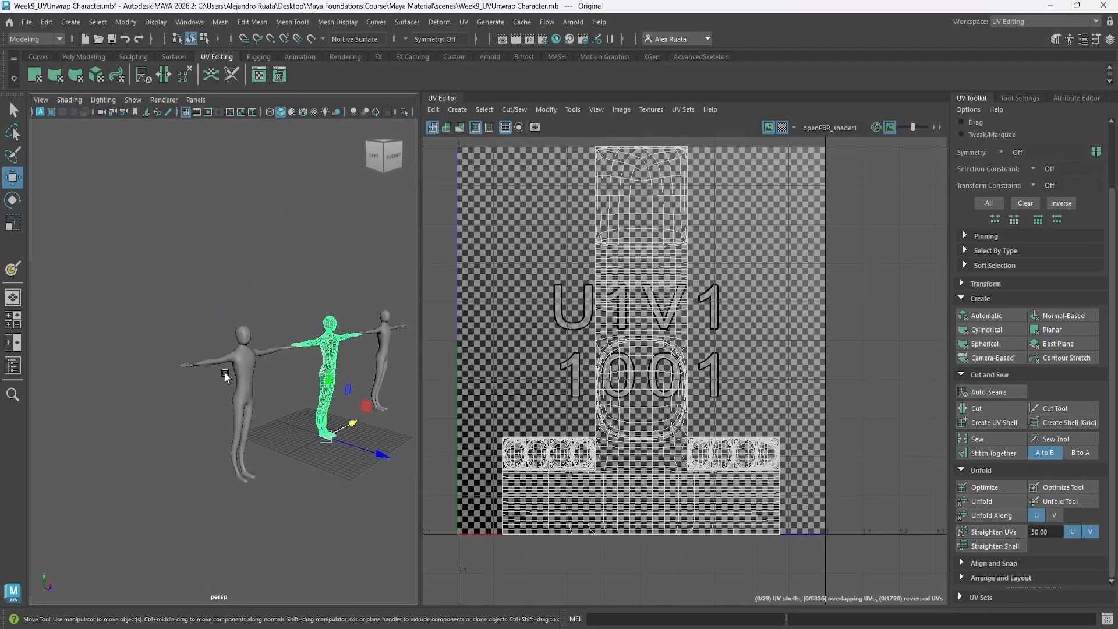
Select the unwrapped Original2 character and examine its checker pattern from the front, side and back.
click(225, 376)
scroll(245, 373, up, 10)
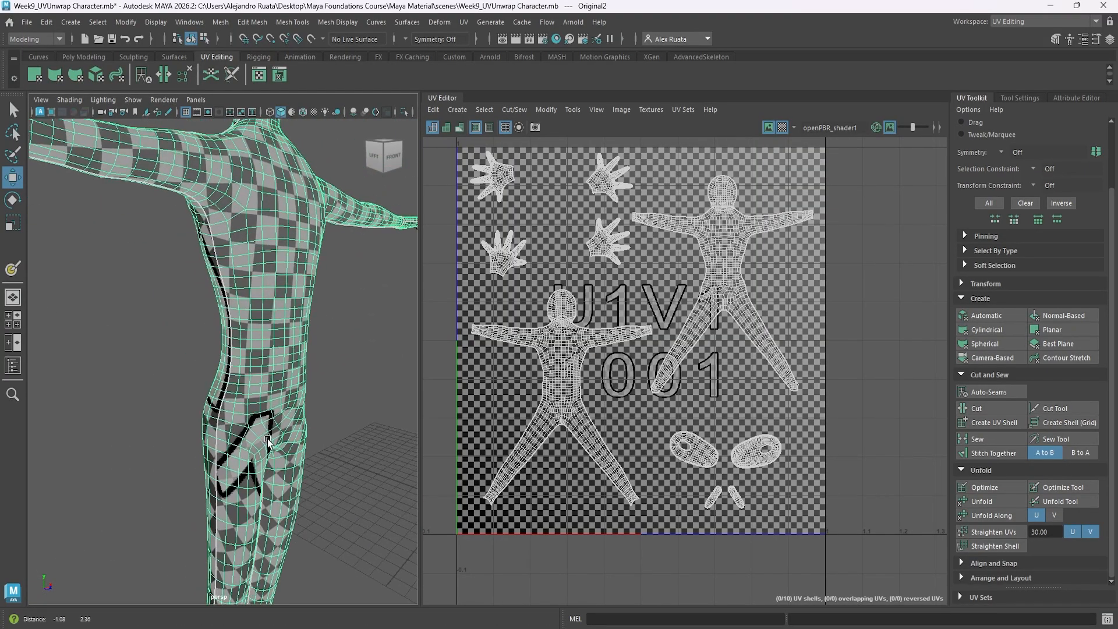
alt+drag(268, 441, 452, 422)
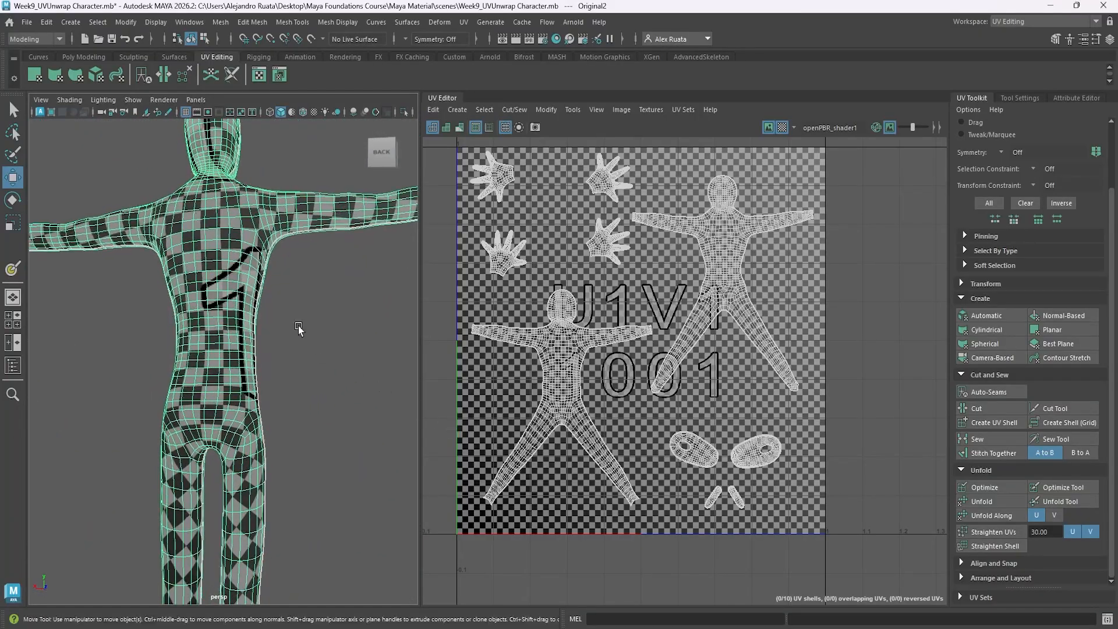
alt+drag(298, 329, 87, 476)
alt+right_drag(204, 463, 120, 460)
alt+middle_drag(259, 460, 247, 377)
alt+drag(246, 393, 222, 402)
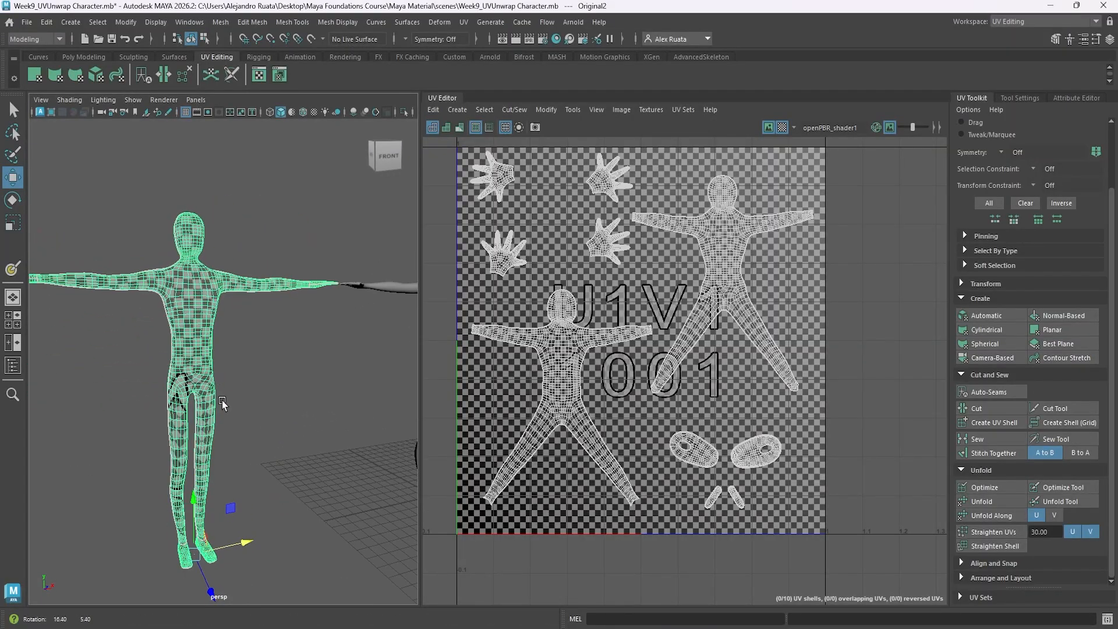
Switch to the General workspace, bring all three characters into view, and select the Original1 duplicate.
click(1013, 22)
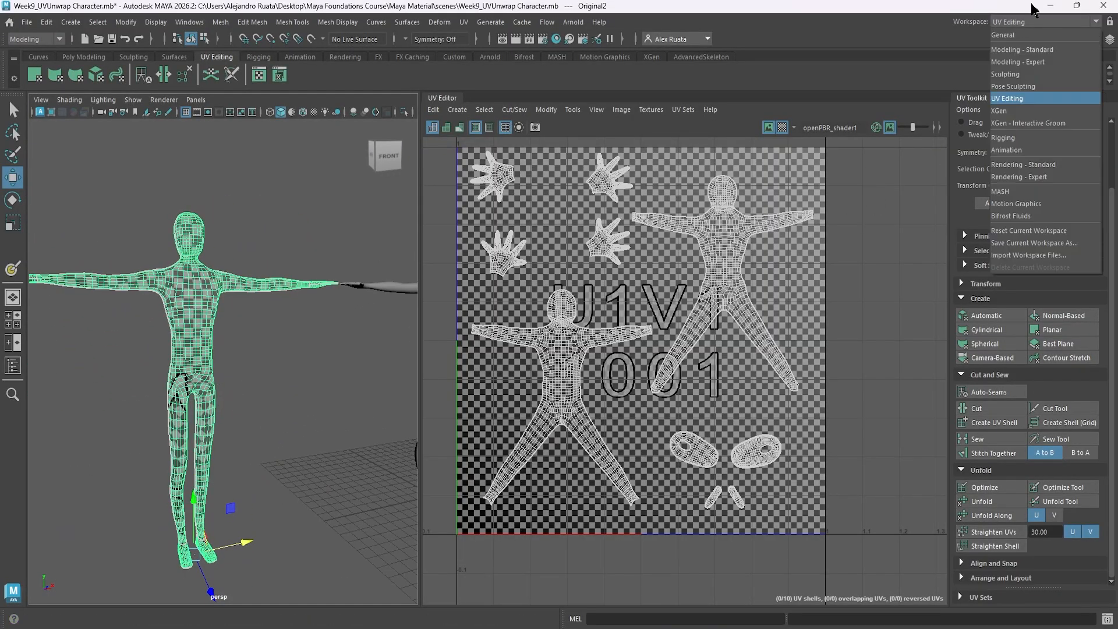
click(1025, 37)
click(623, 352)
scroll(623, 353, down, 5)
alt+drag(623, 352, 667, 396)
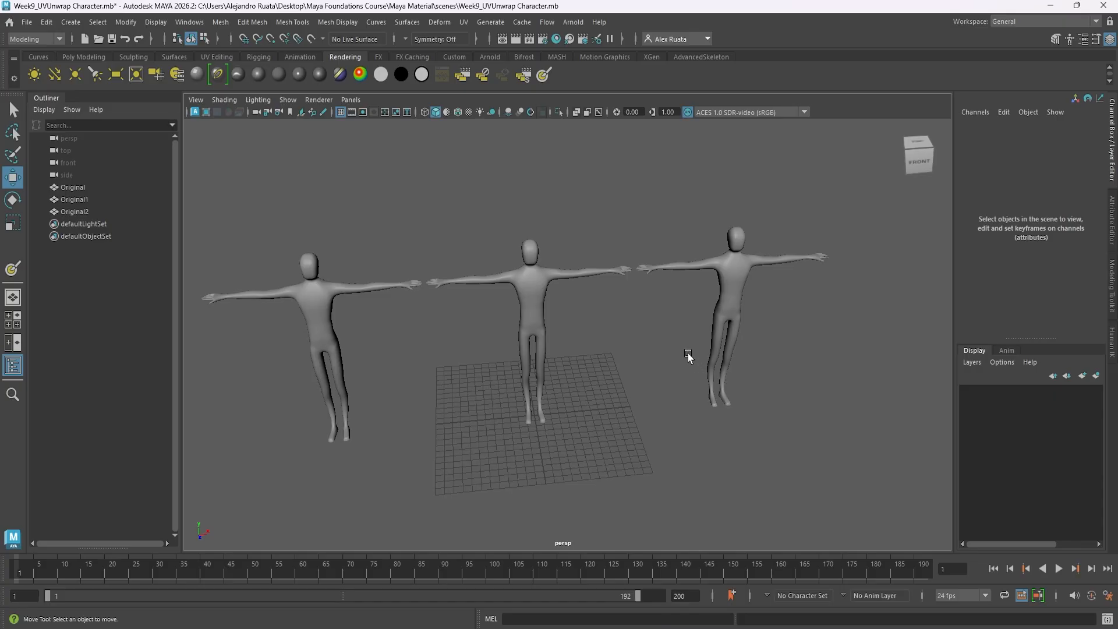
alt+middle_drag(664, 339, 664, 357)
click(731, 275)
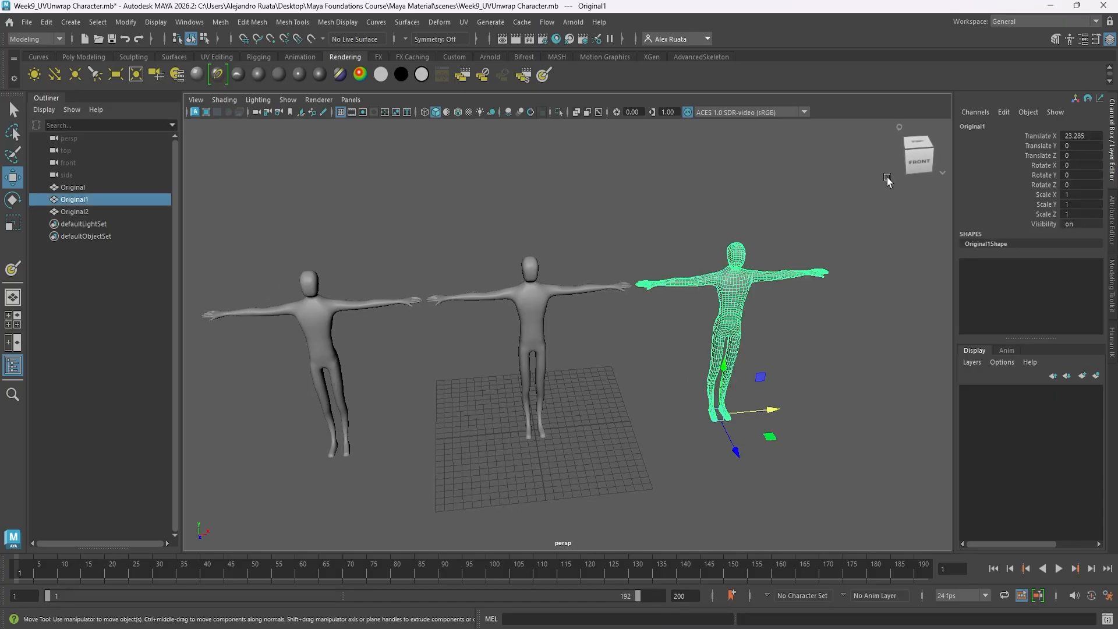
Return to the UV Editing workspace and frame the Original1 character in the viewport.
click(1042, 22)
click(1016, 110)
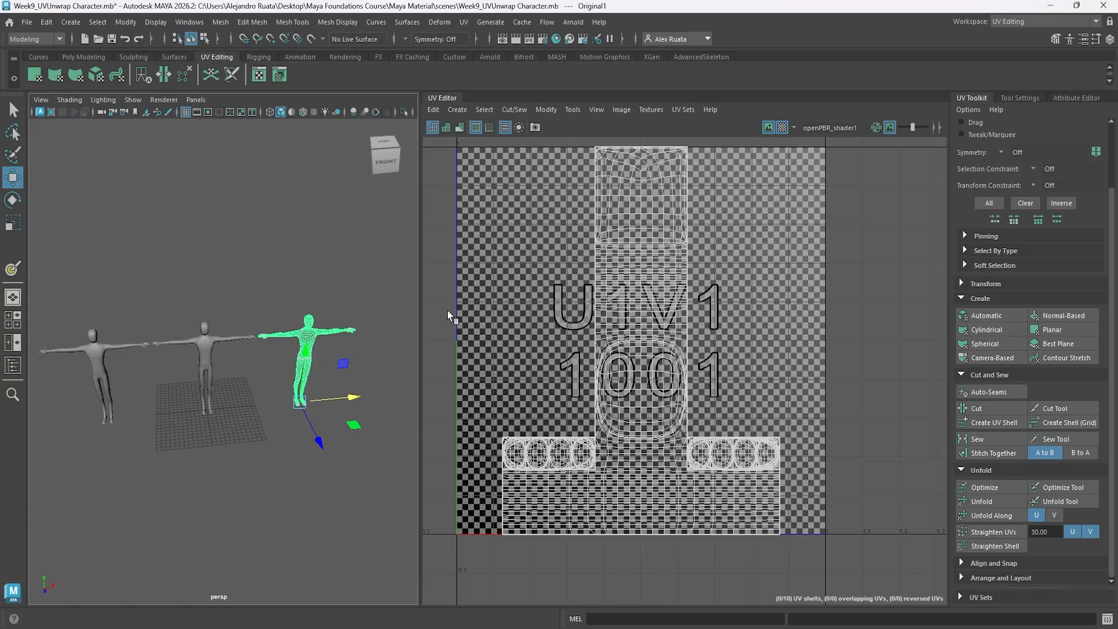
alt+drag(345, 356, 333, 337)
key(f)
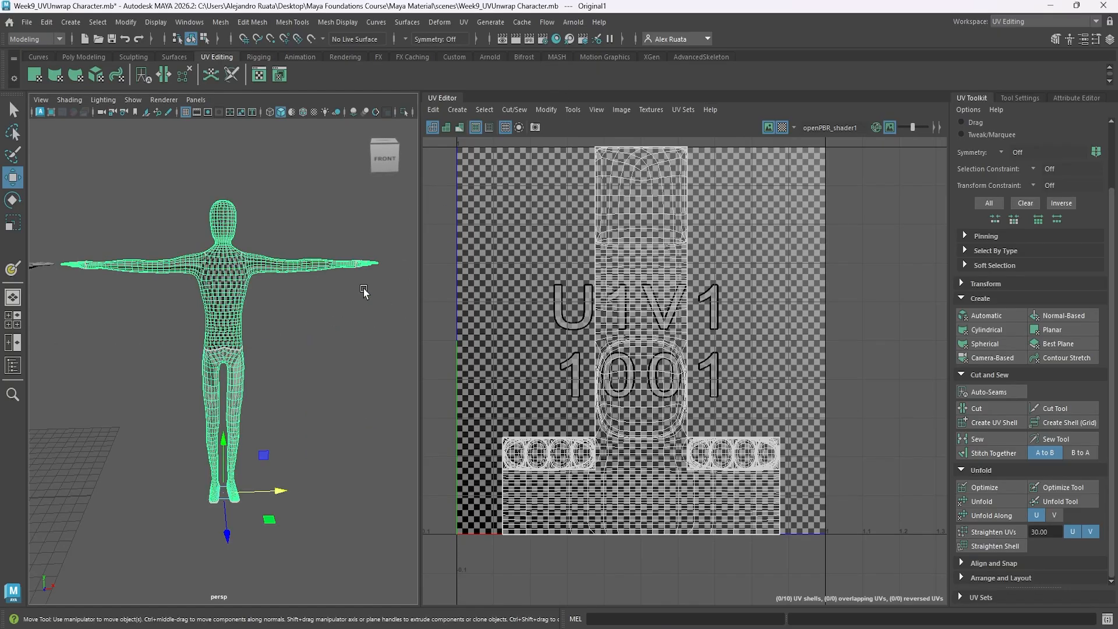
Apply an automatic UV projection to the Original1 character and dim the background image in the UV Editor.
click(462, 24)
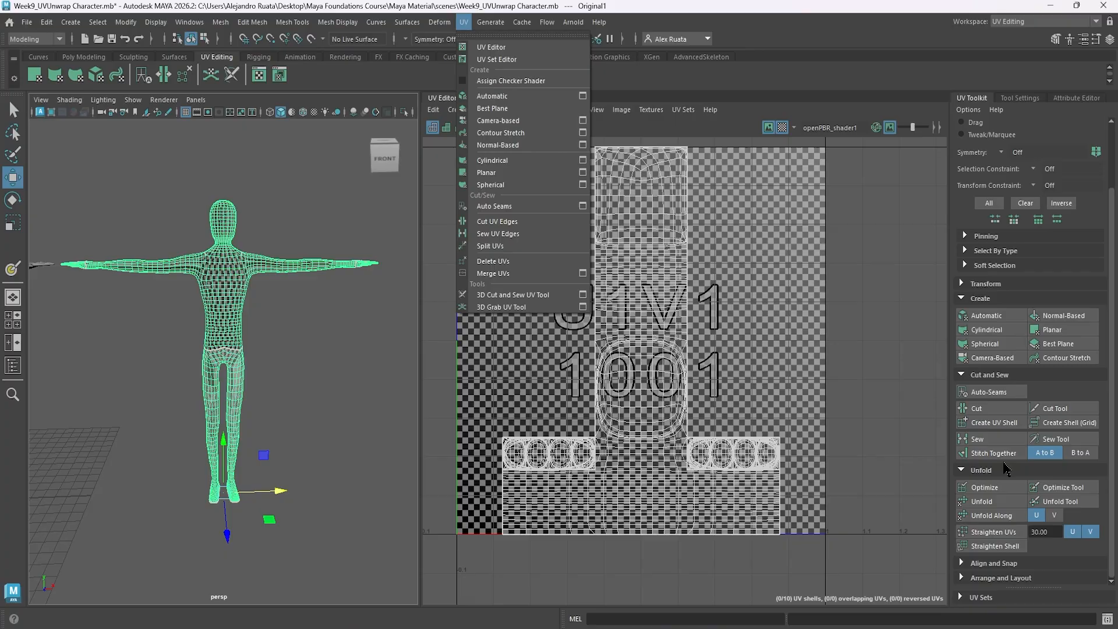
click(982, 318)
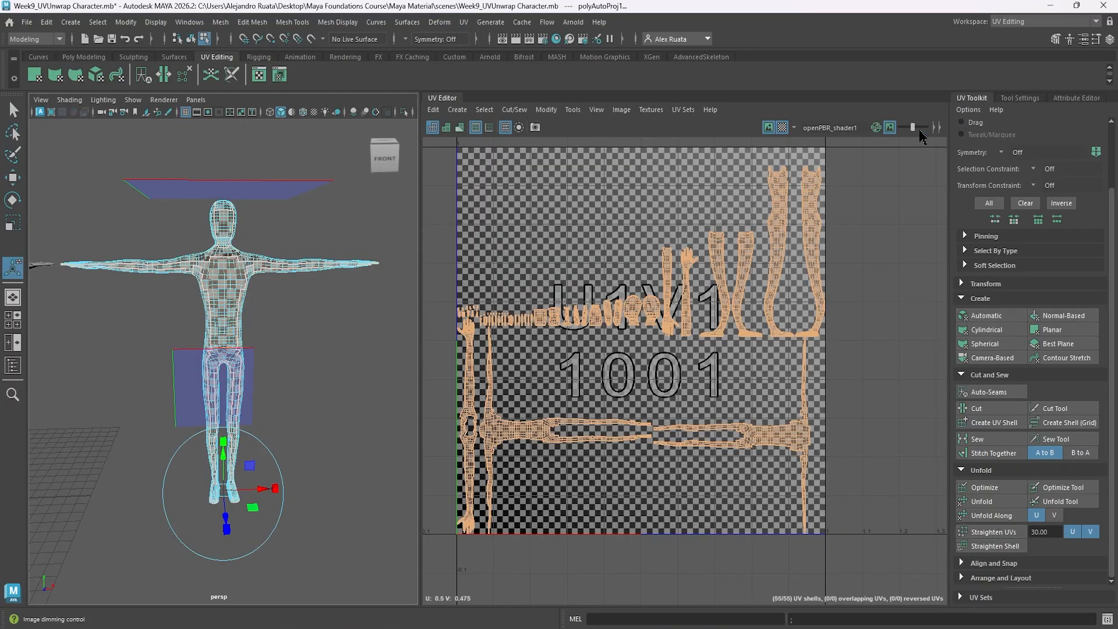
drag(916, 132, 923, 133)
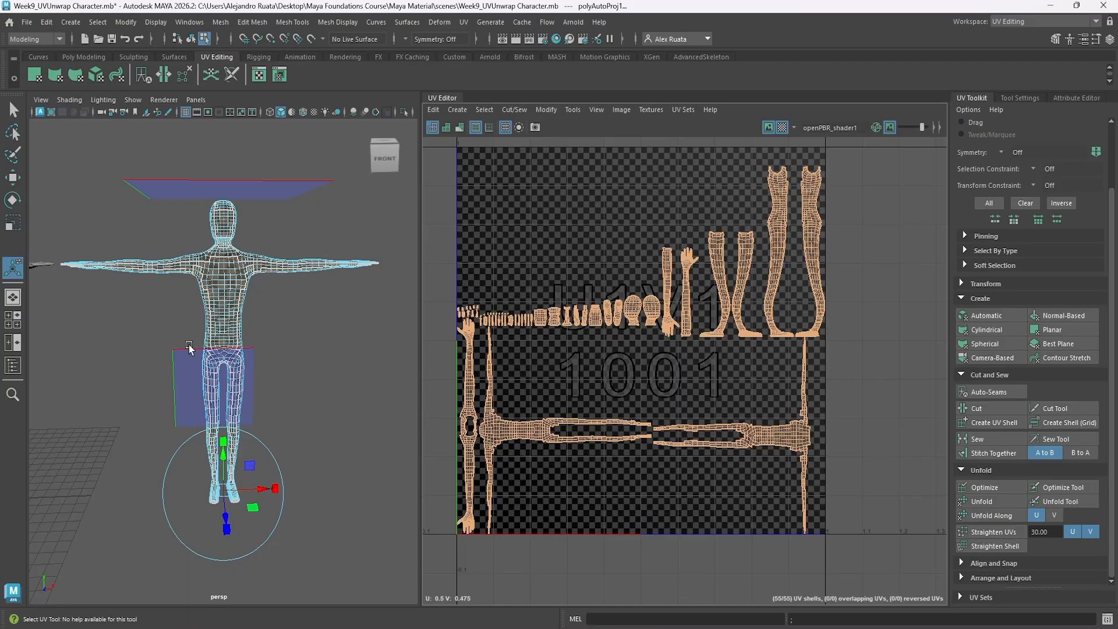
Examine the checker pattern and seams of the automatic projection on the character's back, legs and front.
alt+drag(208, 297, 113, 342)
alt+right_drag(116, 340, 305, 325)
alt+drag(305, 325, 259, 361)
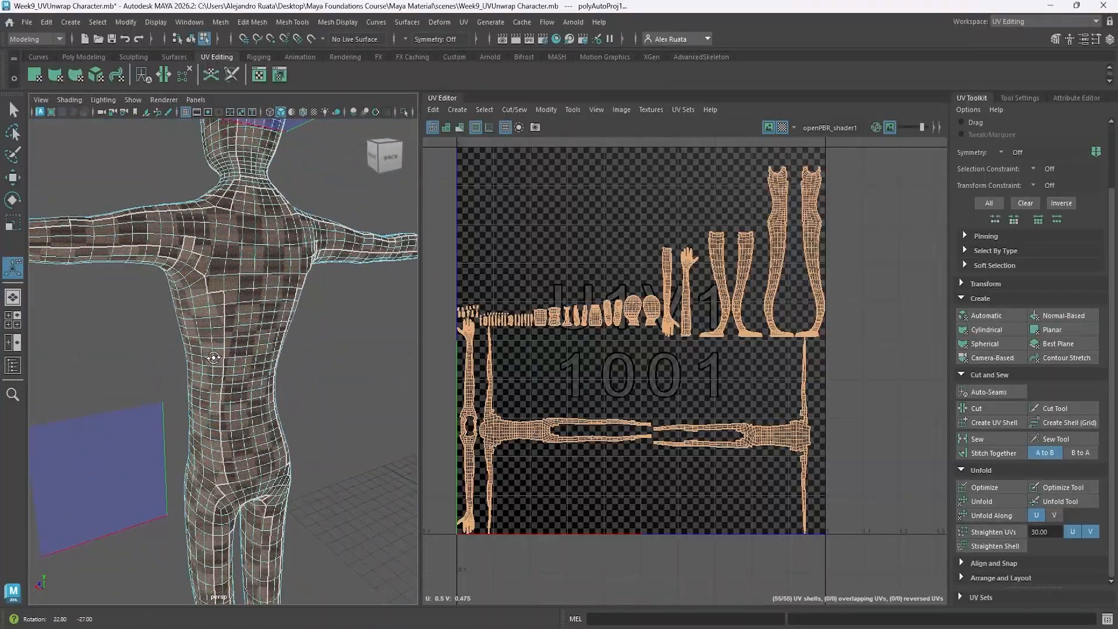
alt+middle_drag(267, 440, 274, 370)
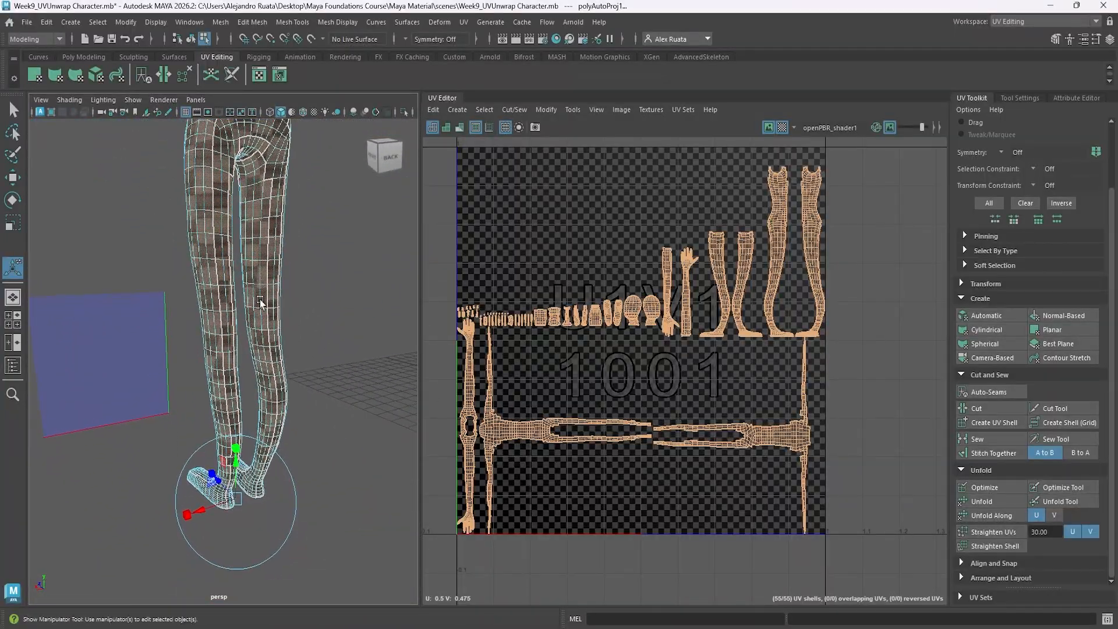
alt+middle_drag(260, 303, 256, 256)
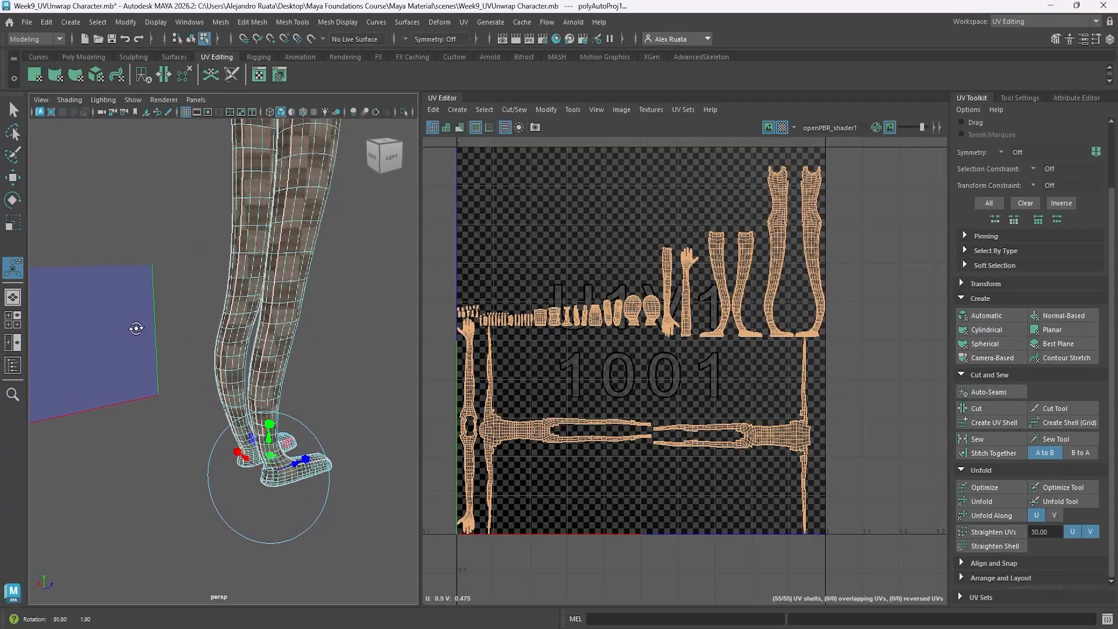
alt+drag(136, 329, 499, 333)
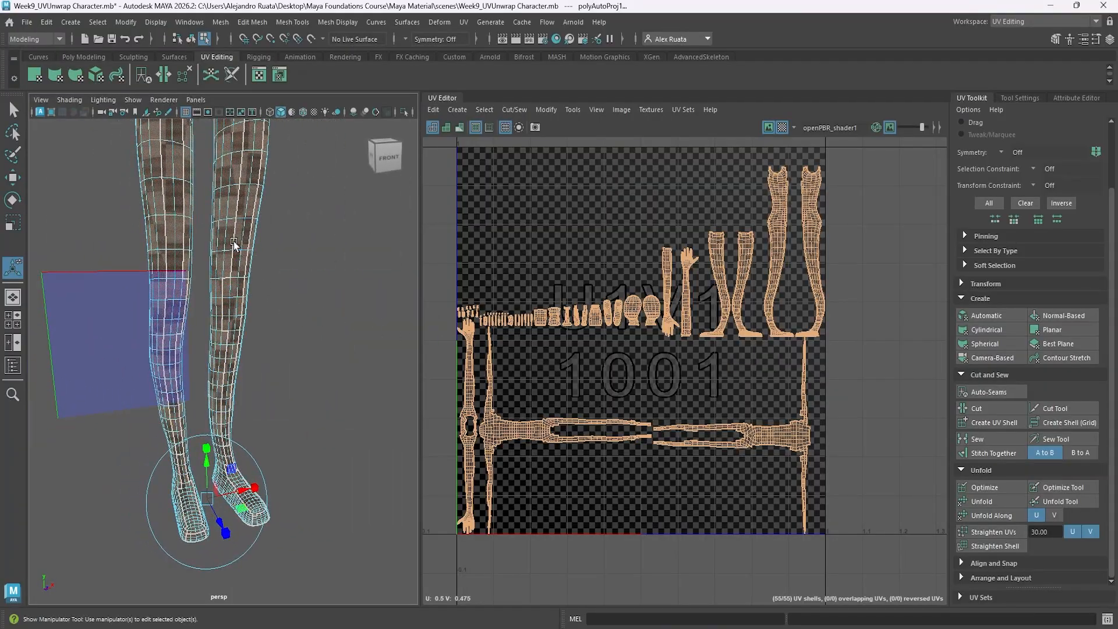
alt+middle_drag(234, 243, 255, 459)
alt+drag(255, 459, 255, 349)
alt+right_drag(255, 350, 204, 367)
alt+middle_drag(205, 367, 178, 391)
scroll(241, 352, down, 5)
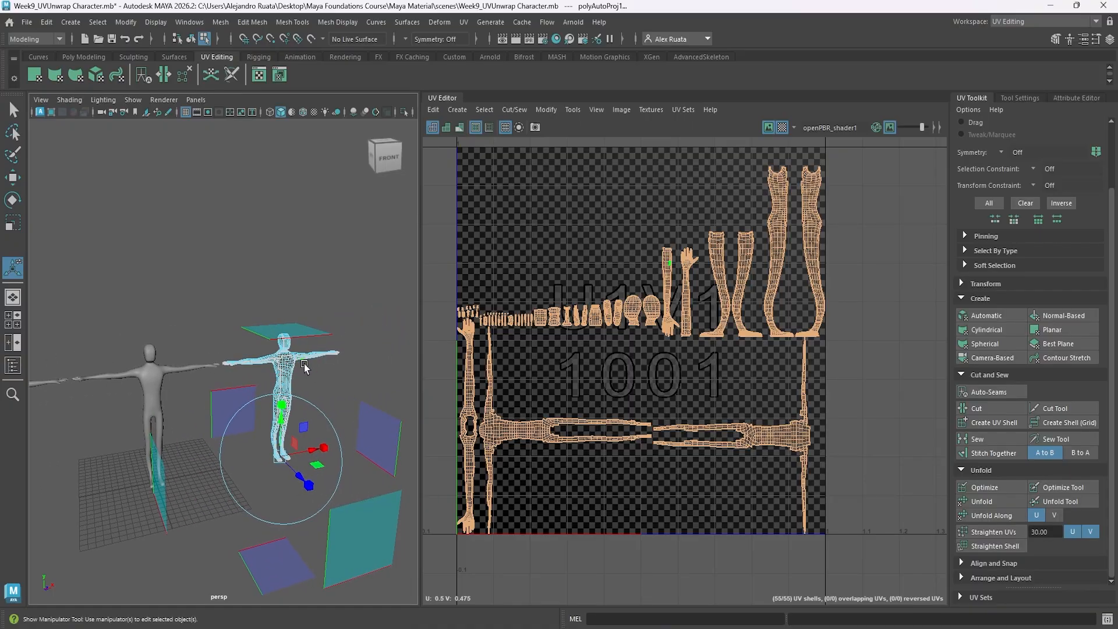
Switch to the General workspace and delete the Original and Original1 characters.
click(1013, 21)
click(1016, 33)
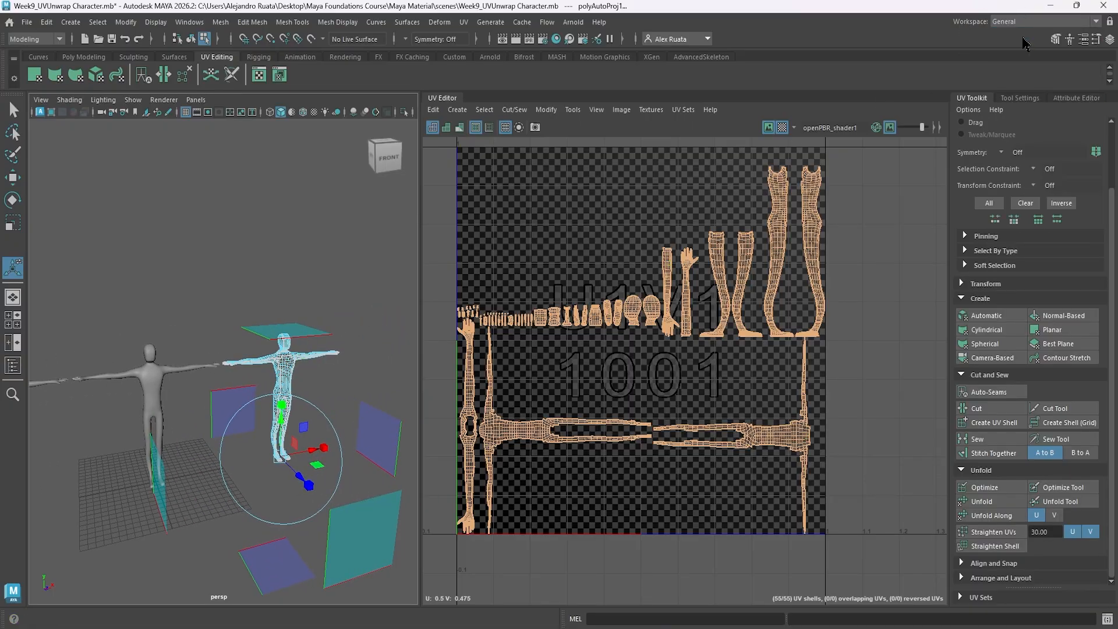
alt+drag(589, 307, 579, 314)
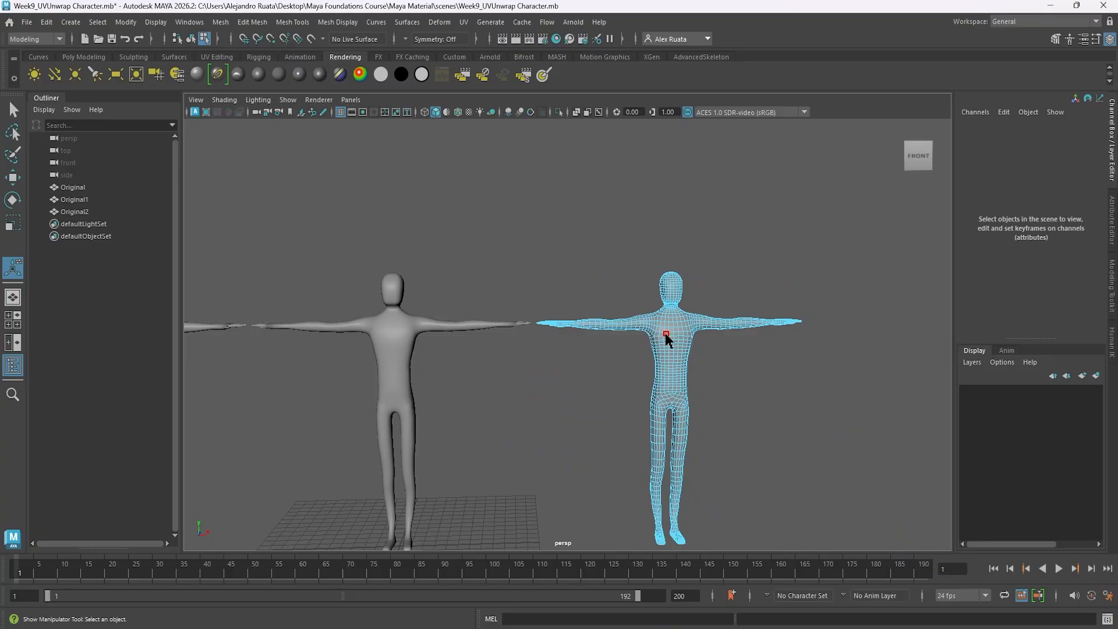
right_drag(667, 337, 725, 245)
click(670, 309)
alt+middle_drag(594, 348, 672, 312)
shift+click(473, 290)
alt+middle_drag(473, 323, 569, 316)
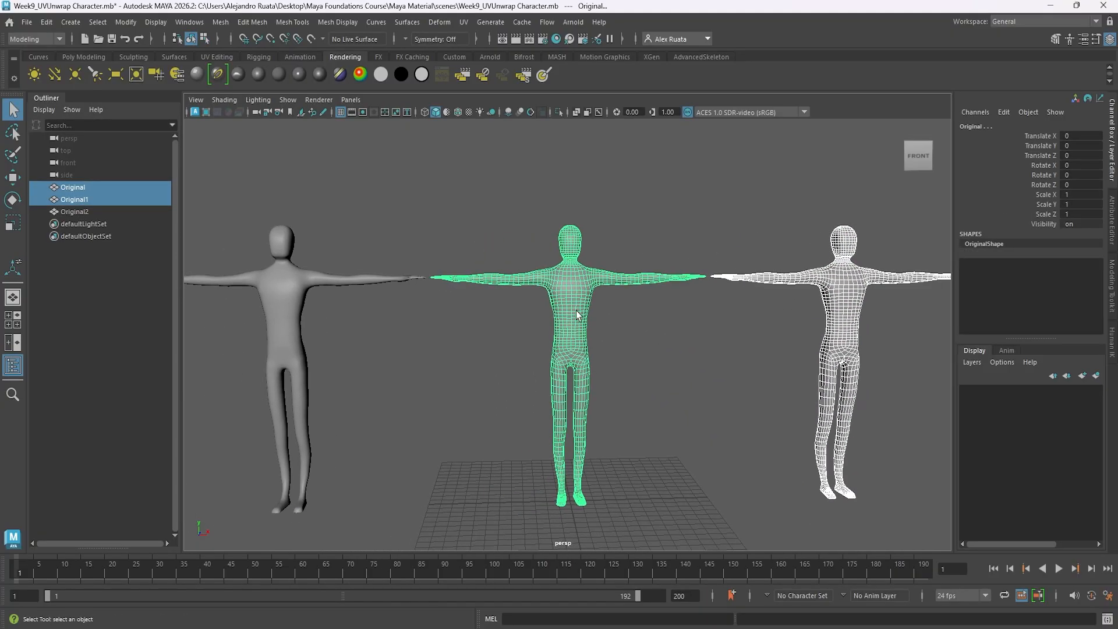
key(Delete)
Center the Original2 character by setting its Translate X to 0.
click(297, 294)
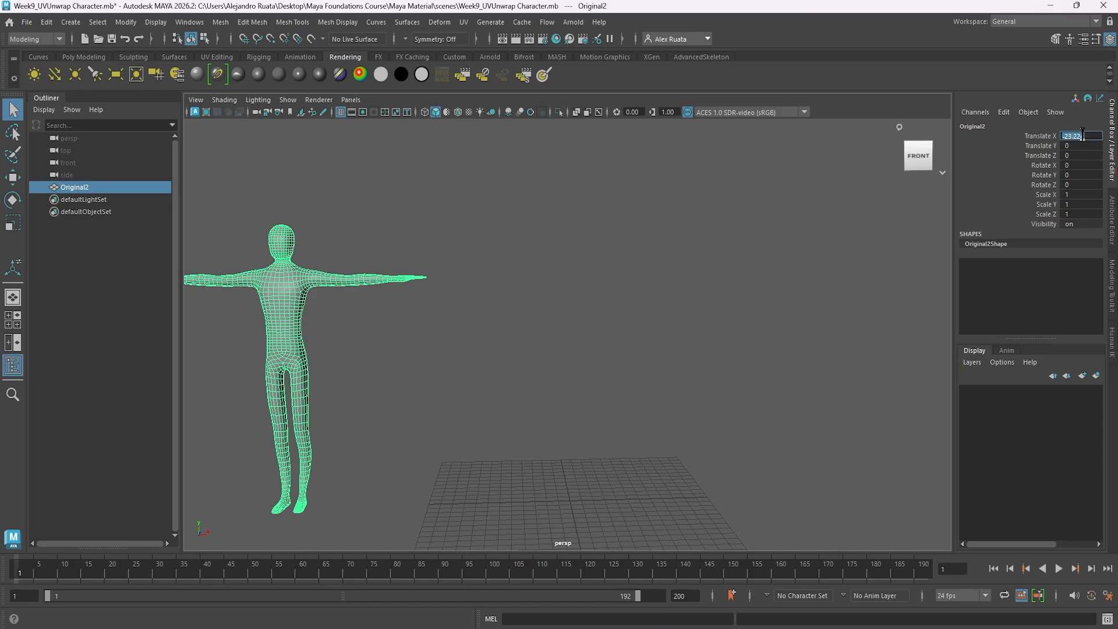
click(1082, 135)
text(0)
key(Return)
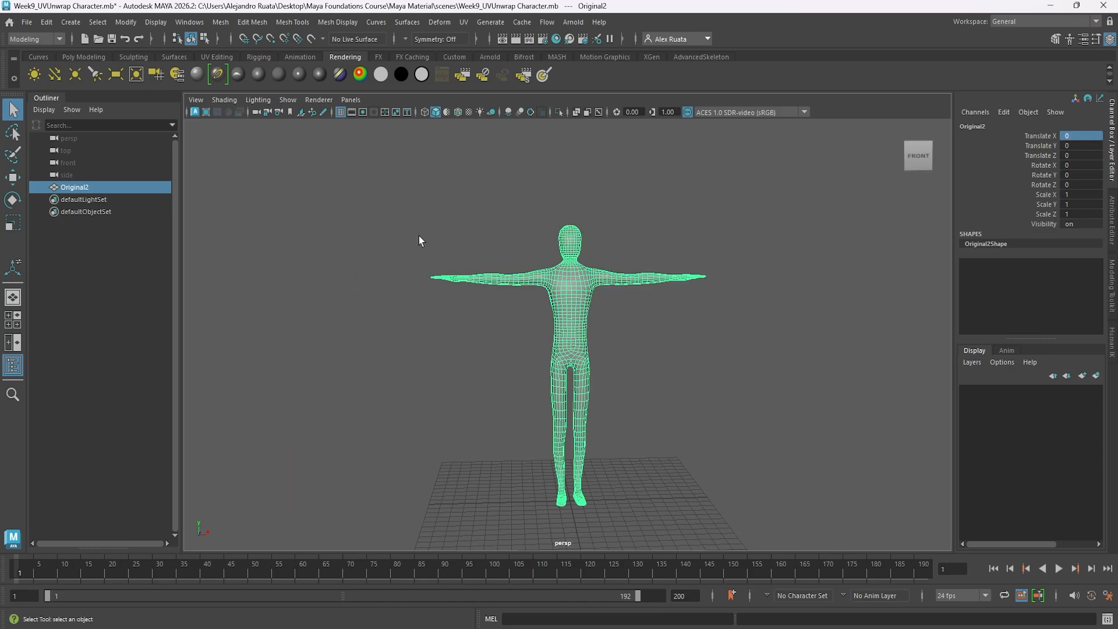
Rename the Original2 character to MyCharacter_Demo and frame it in the viewport.
double_click(98, 187)
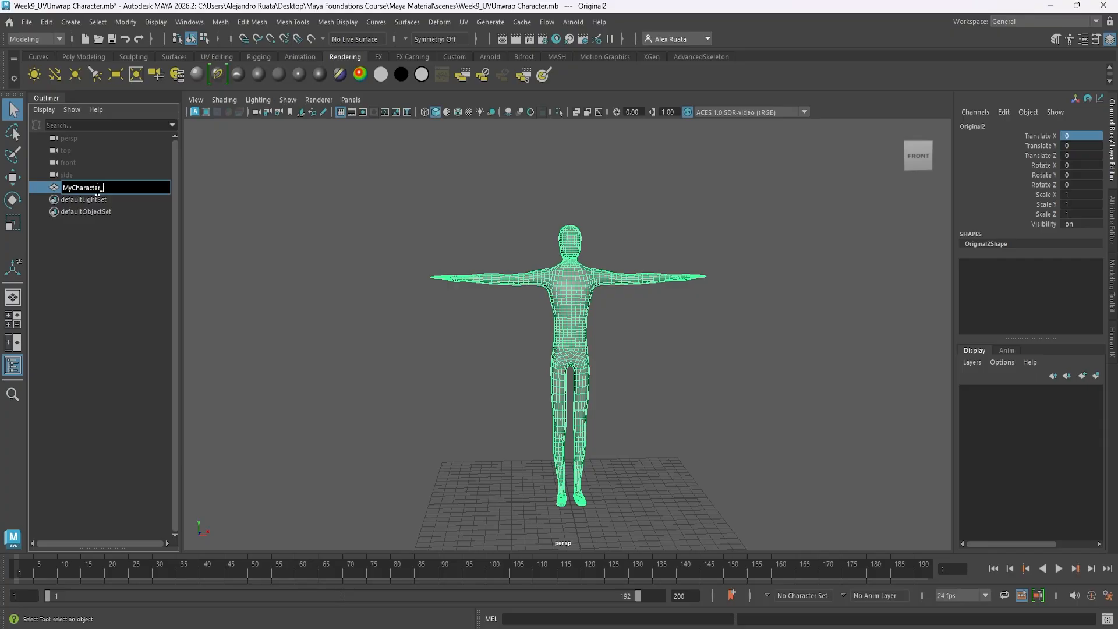
key(Return)
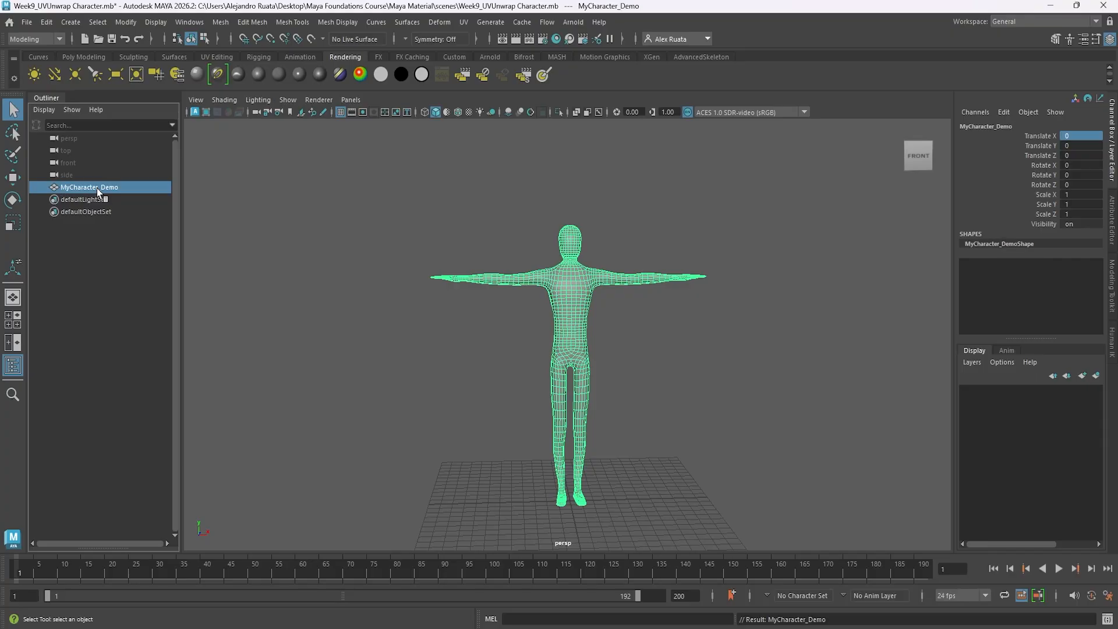
click(445, 238)
alt+drag(445, 239, 463, 257)
click(614, 325)
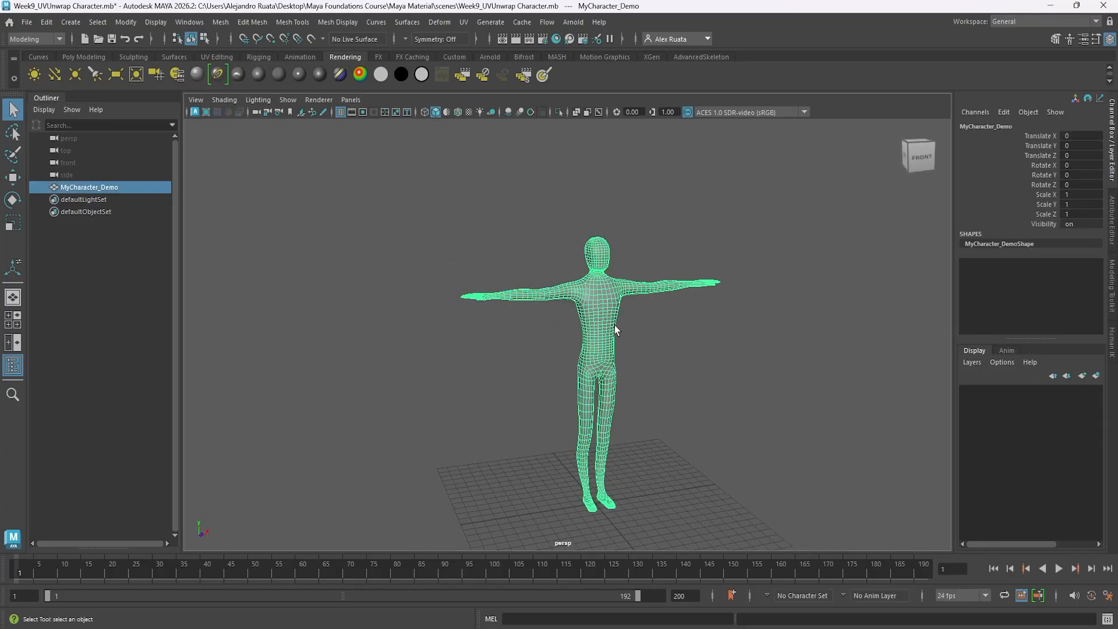
key(f)
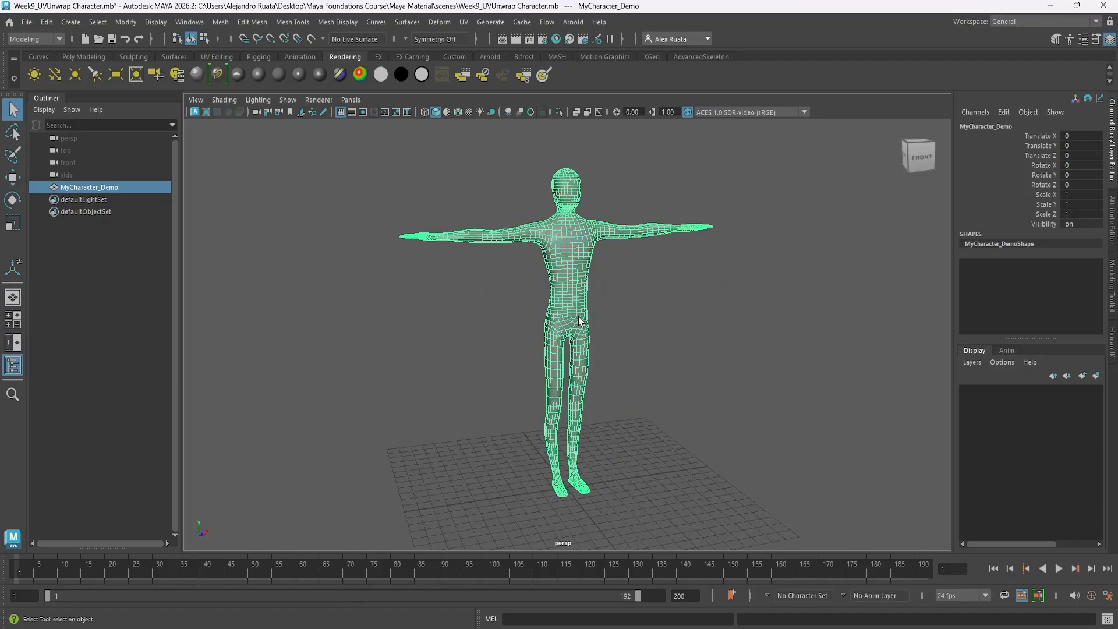
mouse_move(600, 338)
alt+mouse_down()
mouse_move(793, 342)
mouse_move(597, 343)
alt+mouse_up()
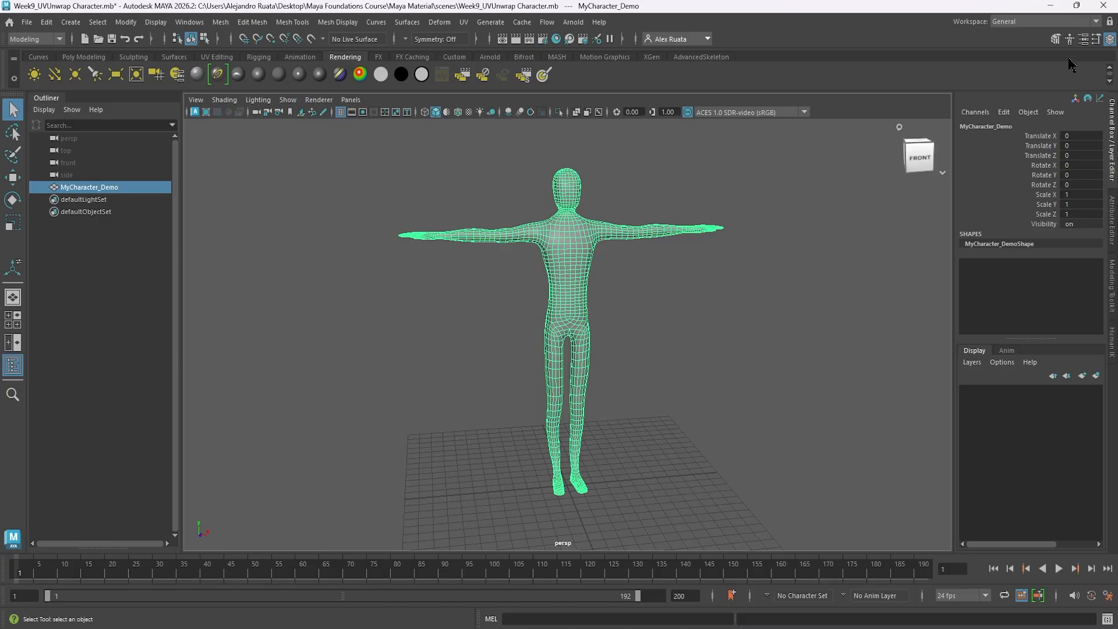
Show the Attribute Editor and delete the construction history of MyCharacter_Demo.
click(1084, 40)
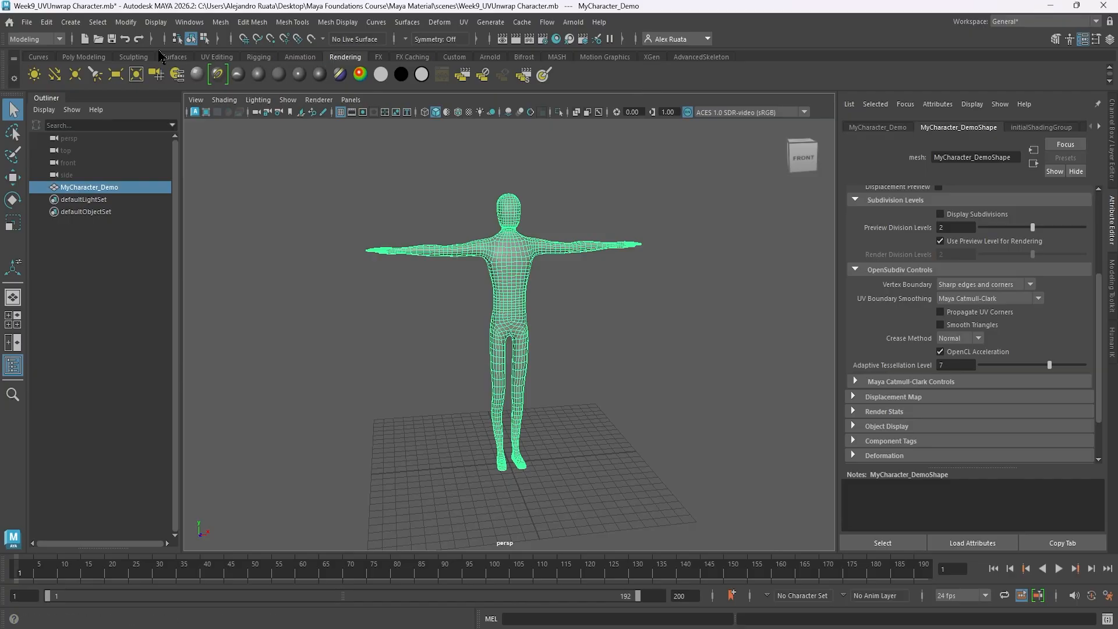
click(52, 27)
mouse_move(132, 170)
click(211, 167)
Assign a new Lambert material named MyCharacter_MAT to the character and deselect it.
click(278, 78)
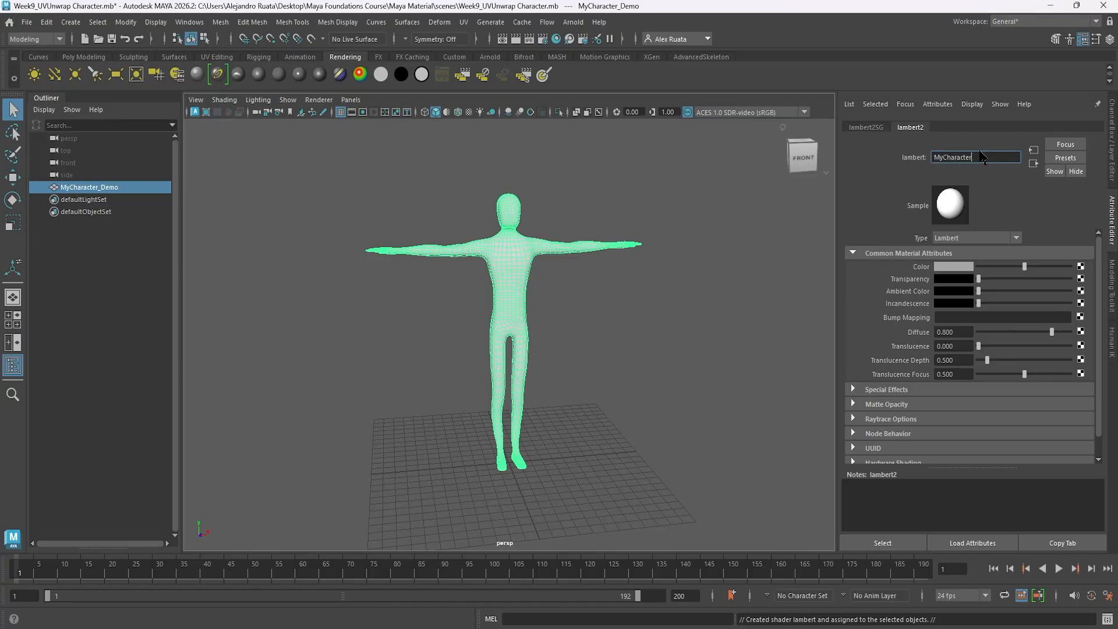
click(983, 157)
text(MyCharacter_MAT)
key(Return)
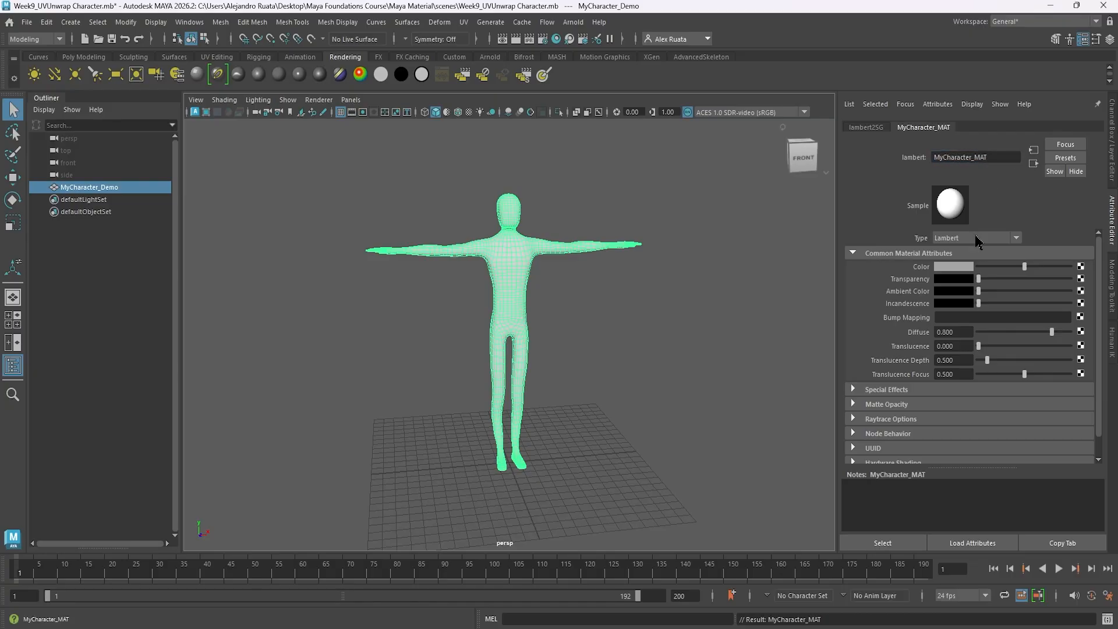
click(762, 285)
alt+drag(634, 290, 540, 310)
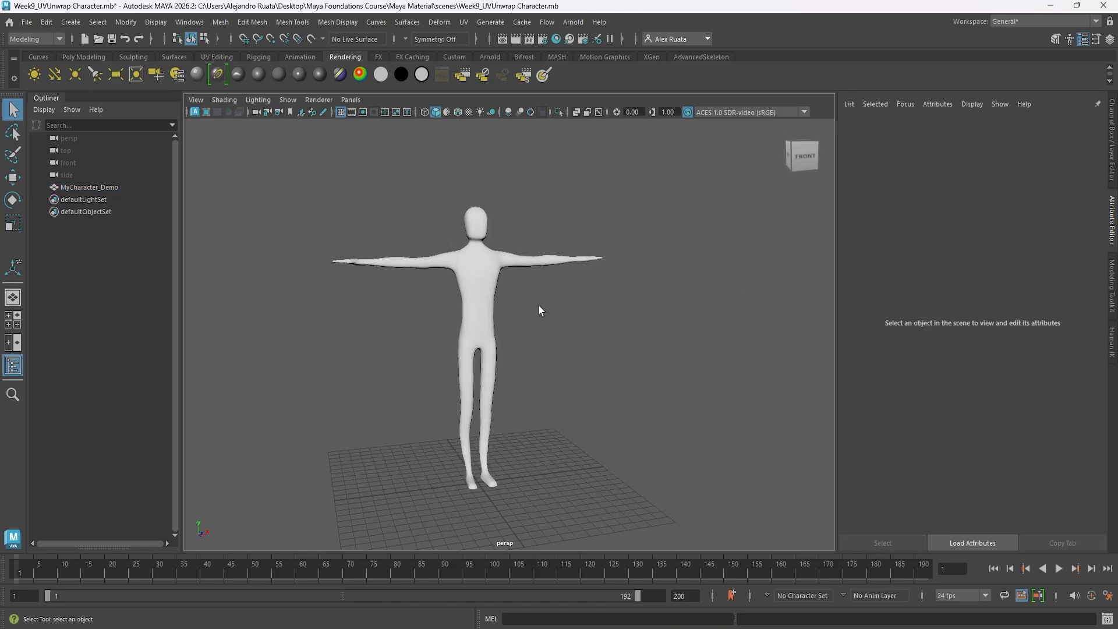
Show the Channel Box for the MyCharacter_Demo character and save the scene under its current name.
click(494, 300)
click(1109, 41)
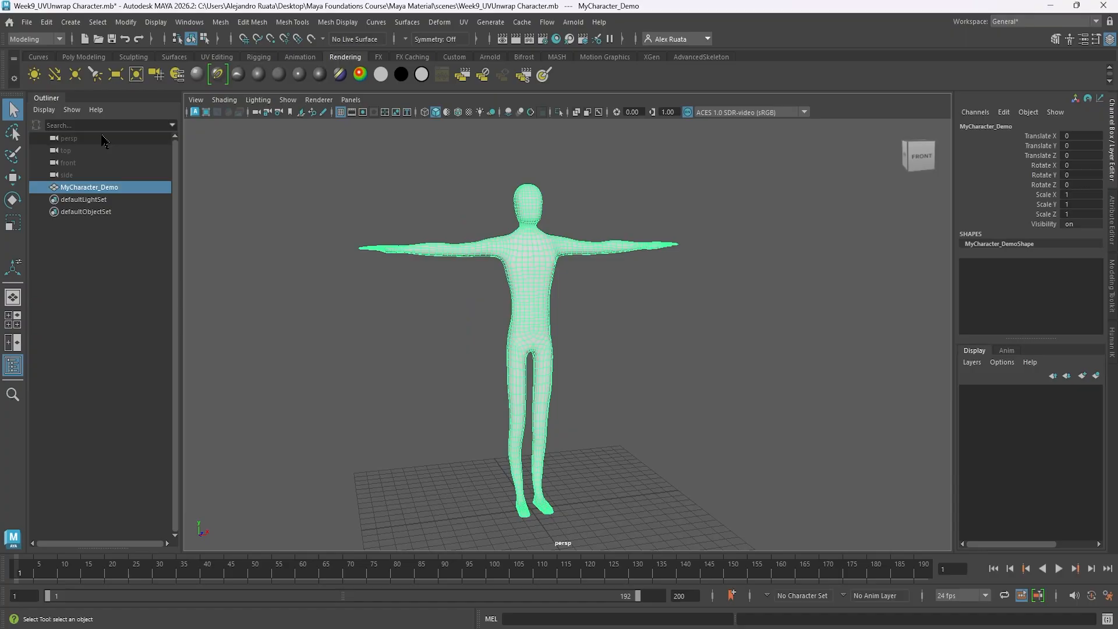
click(55, 39)
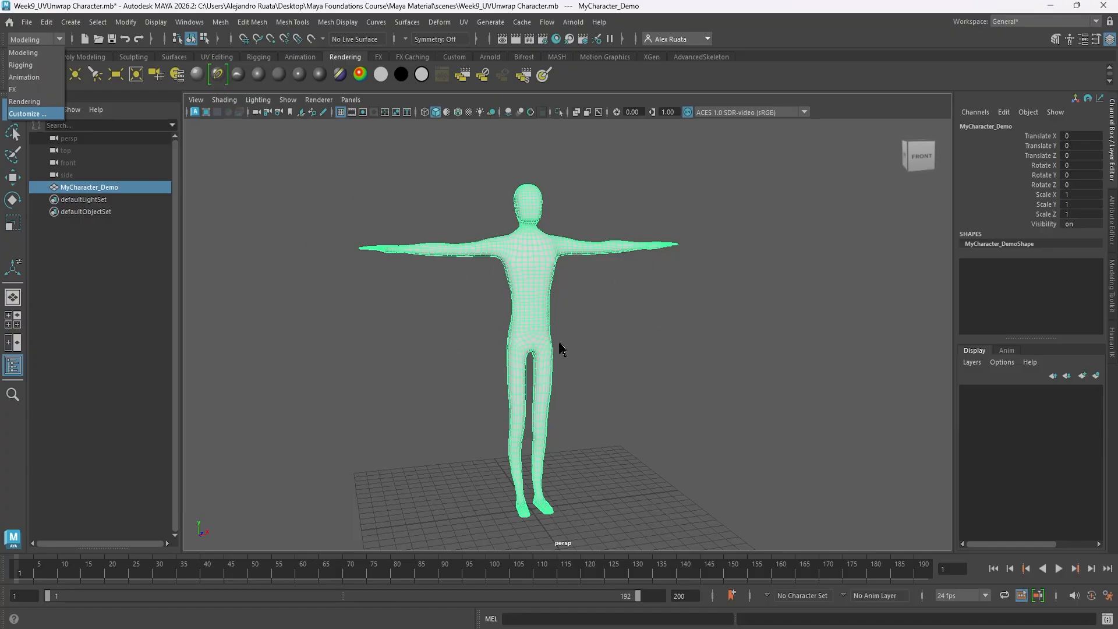
alt+drag(559, 349, 506, 356)
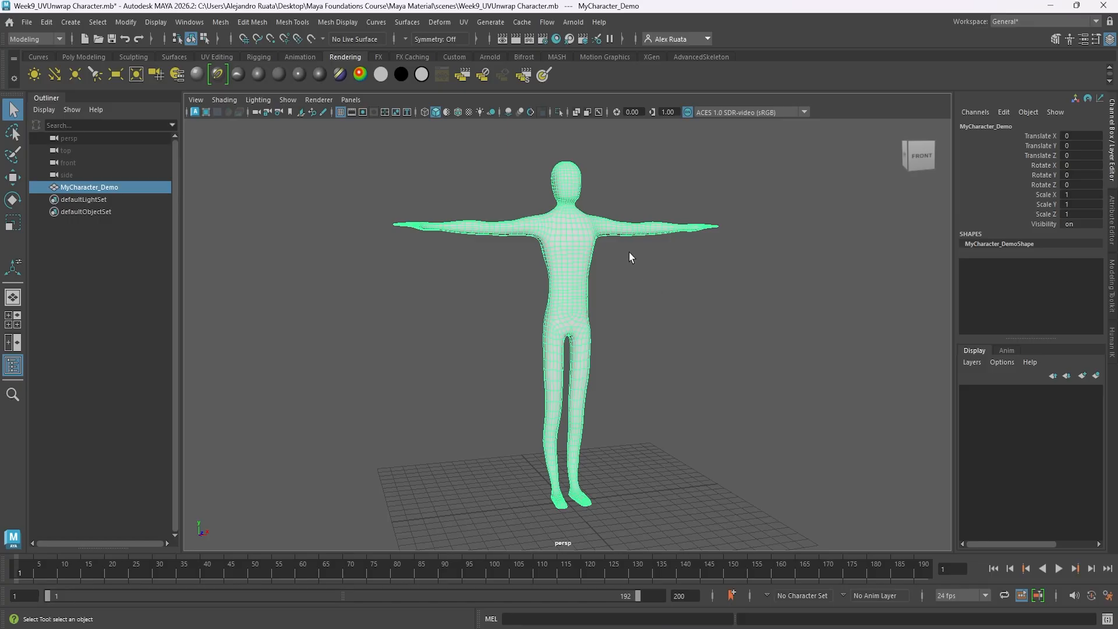
click(26, 21)
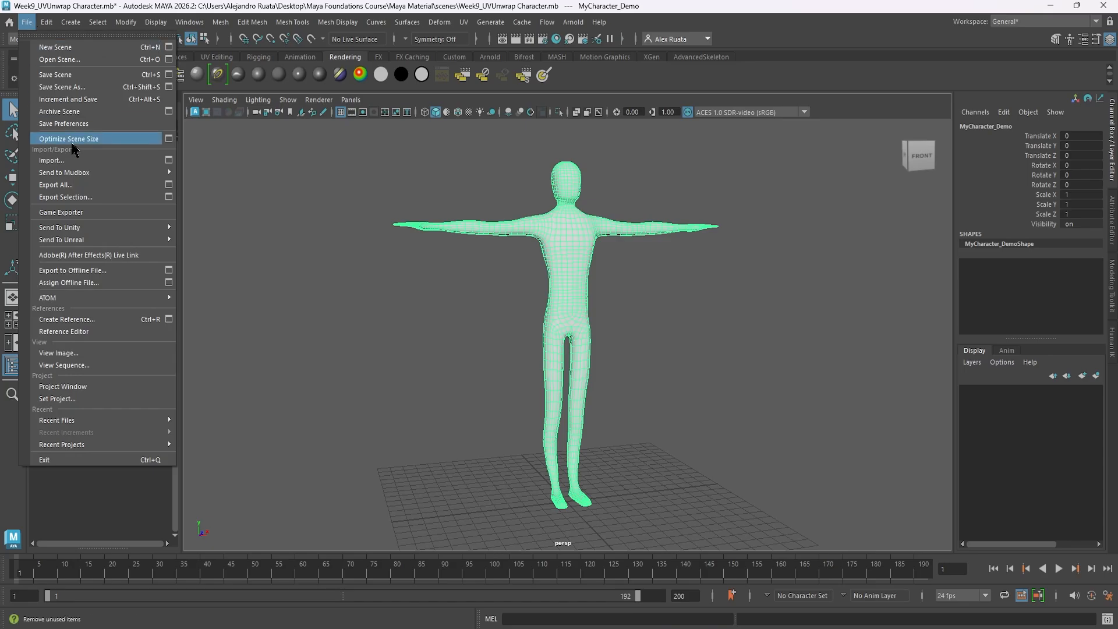
click(64, 75)
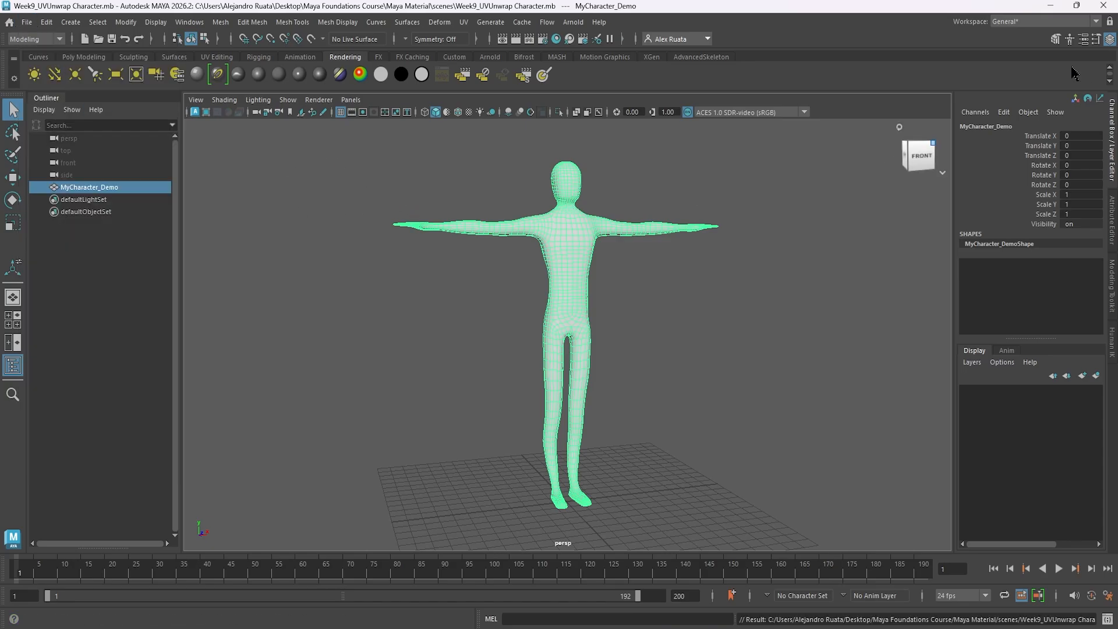
Return to the UV Editing workspace and turn off the checker map display.
click(1056, 23)
click(1020, 99)
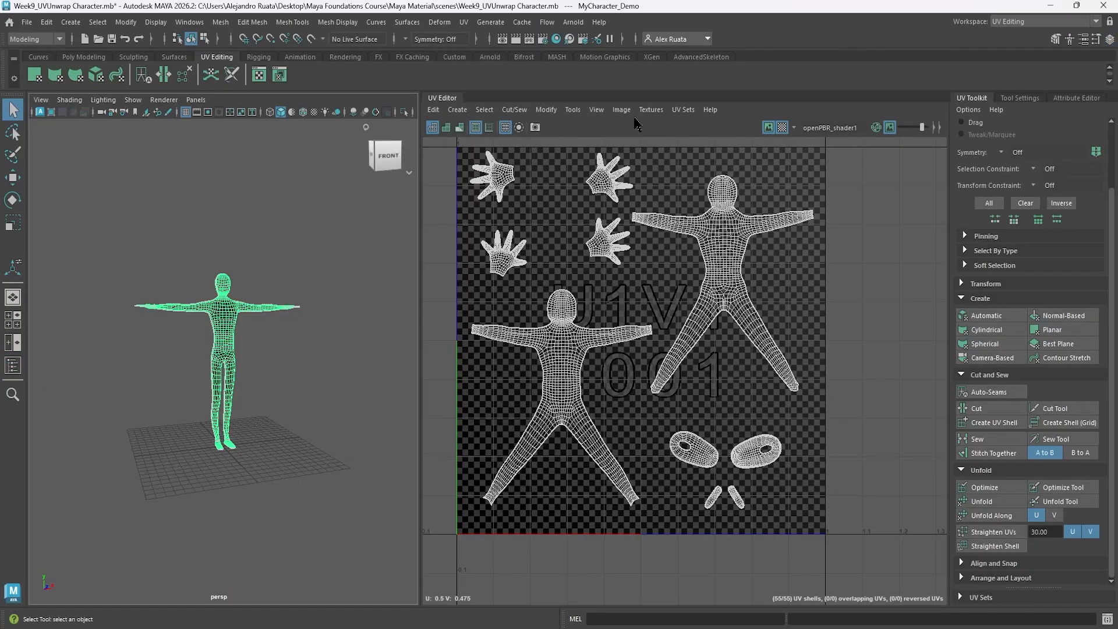
click(621, 111)
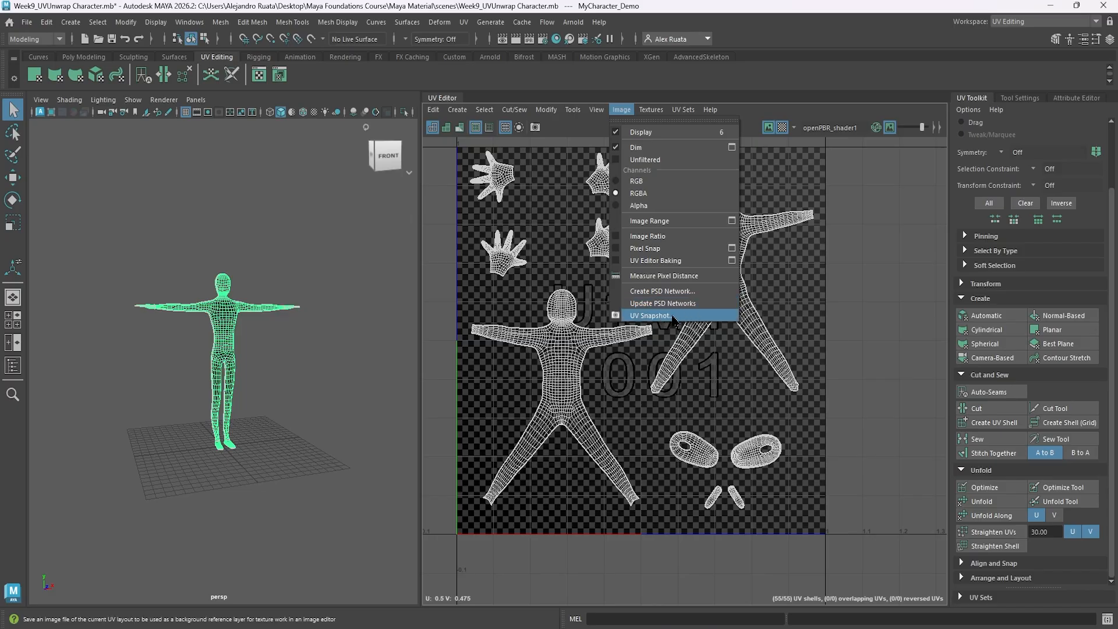
click(786, 129)
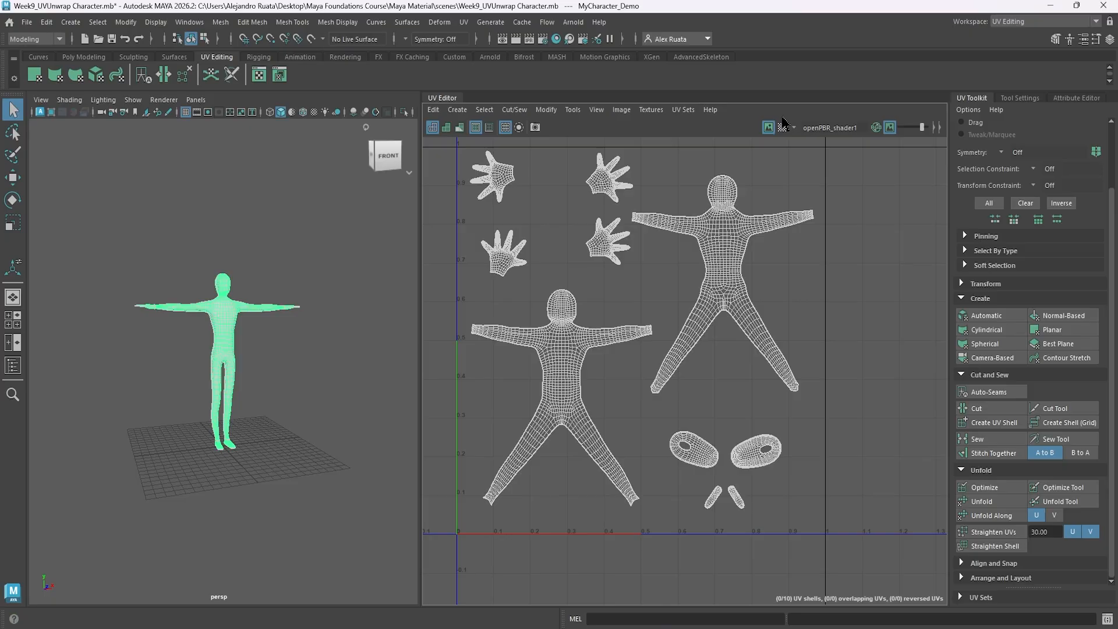
Export a UV snapshot named MyCharacterUVs to the Desktop as a JPEG at 4096 by 4096 px.
click(621, 110)
click(653, 316)
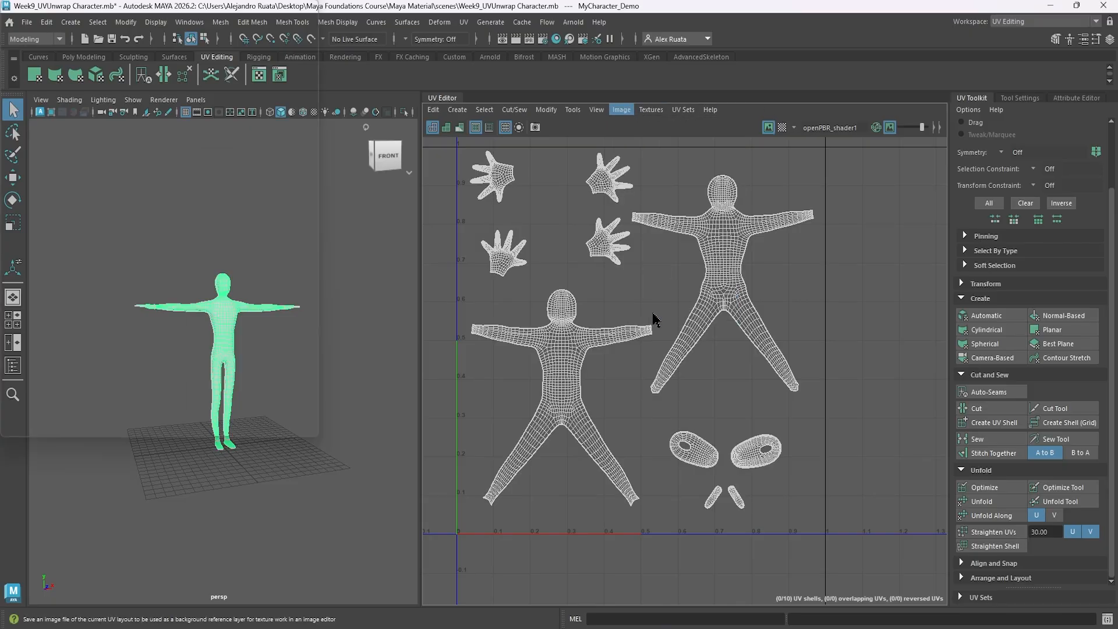
click(326, 225)
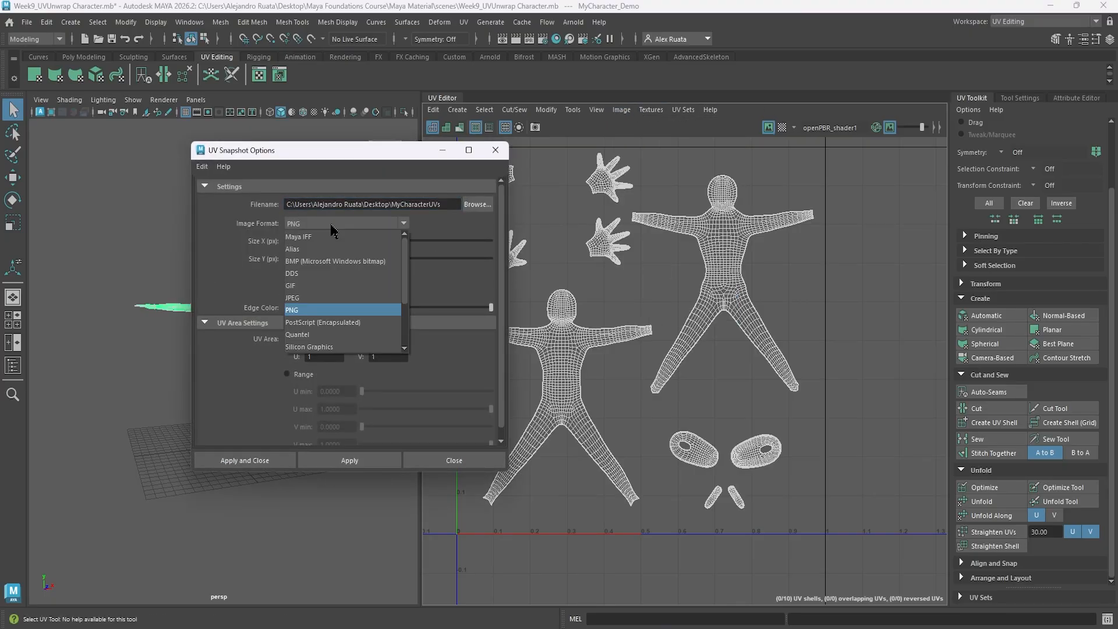
click(317, 292)
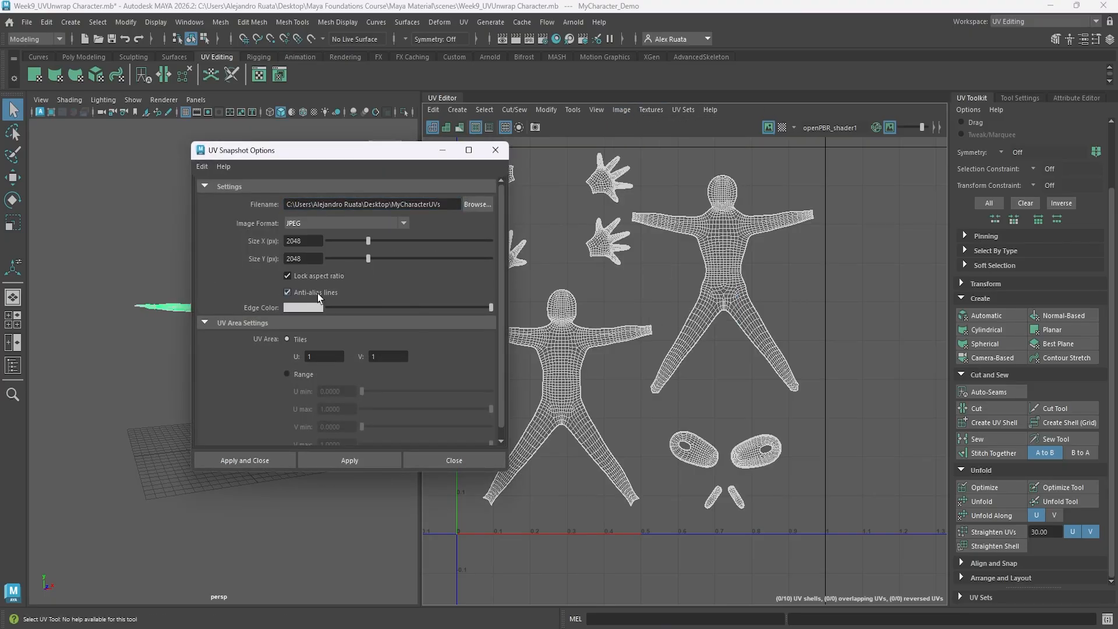
double_click(309, 242)
text(4096)
key(Tab)
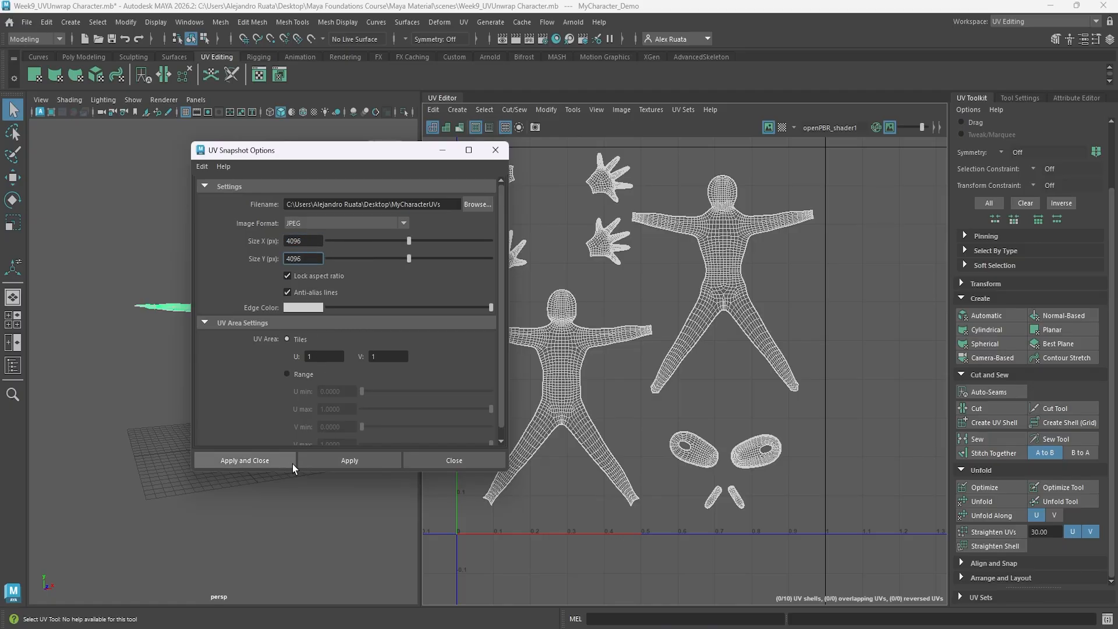
click(346, 461)
Export the UV snapshot again in PNG format and return to the General workspace.
click(350, 225)
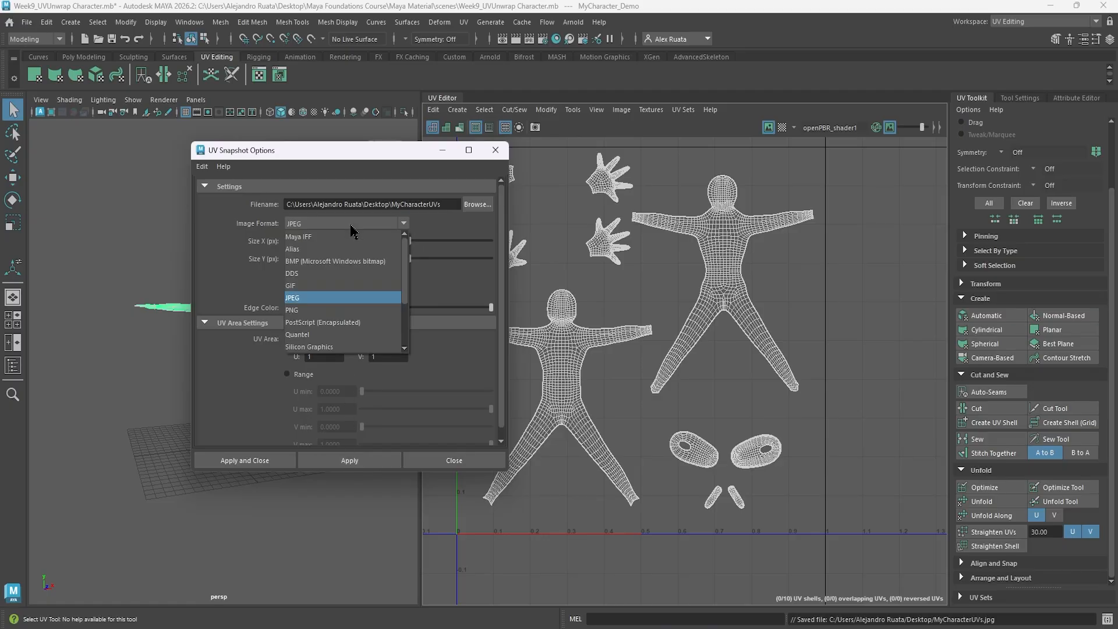
click(327, 309)
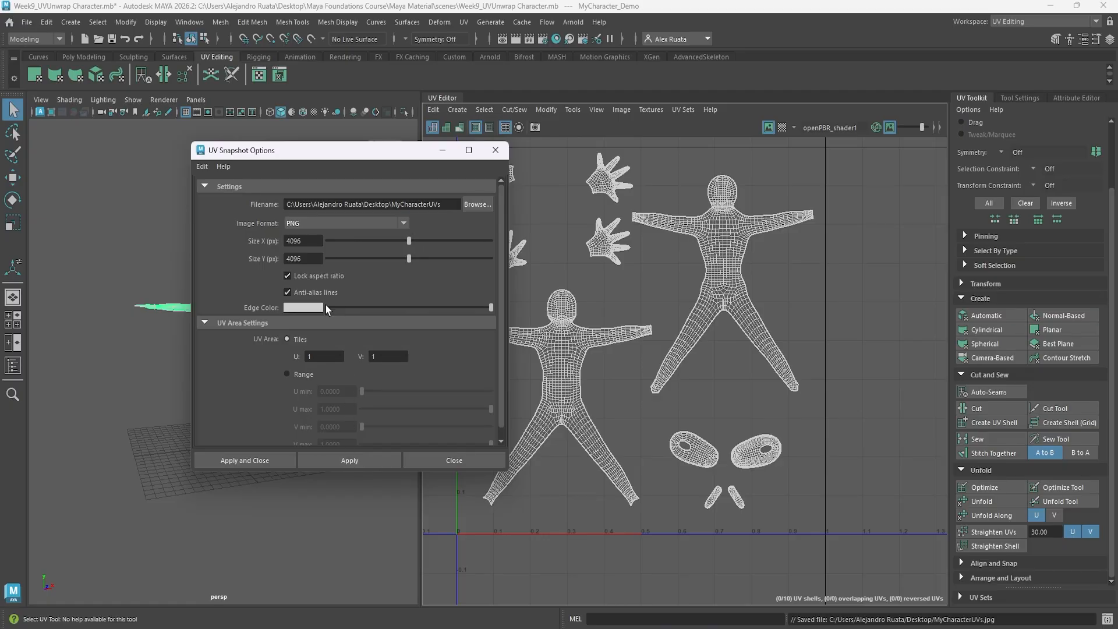
click(349, 460)
click(455, 460)
click(1014, 23)
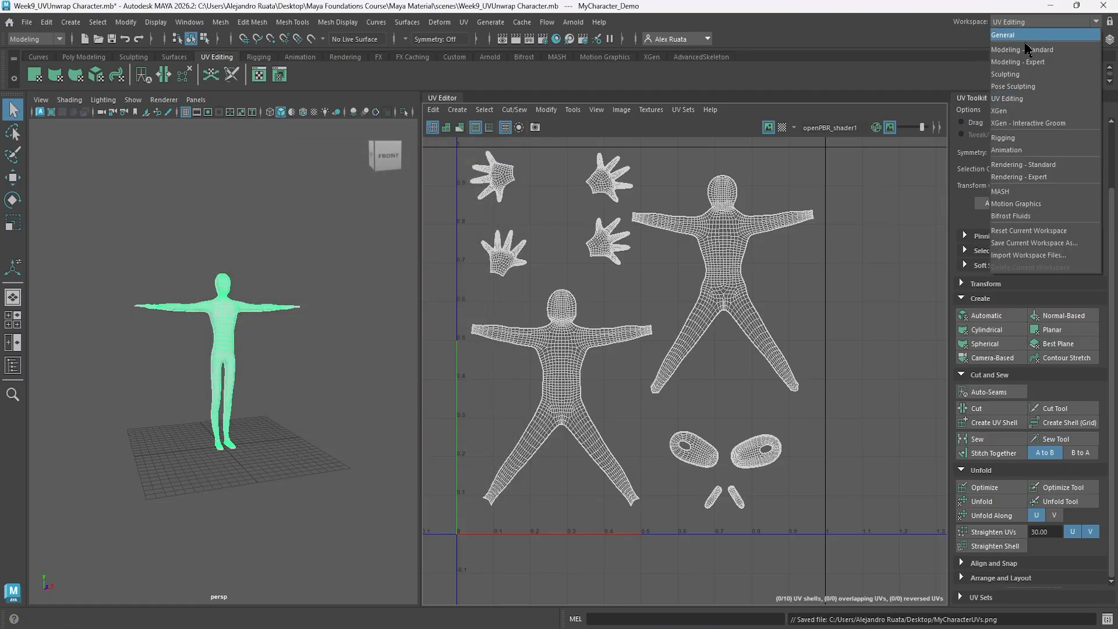
click(1022, 36)
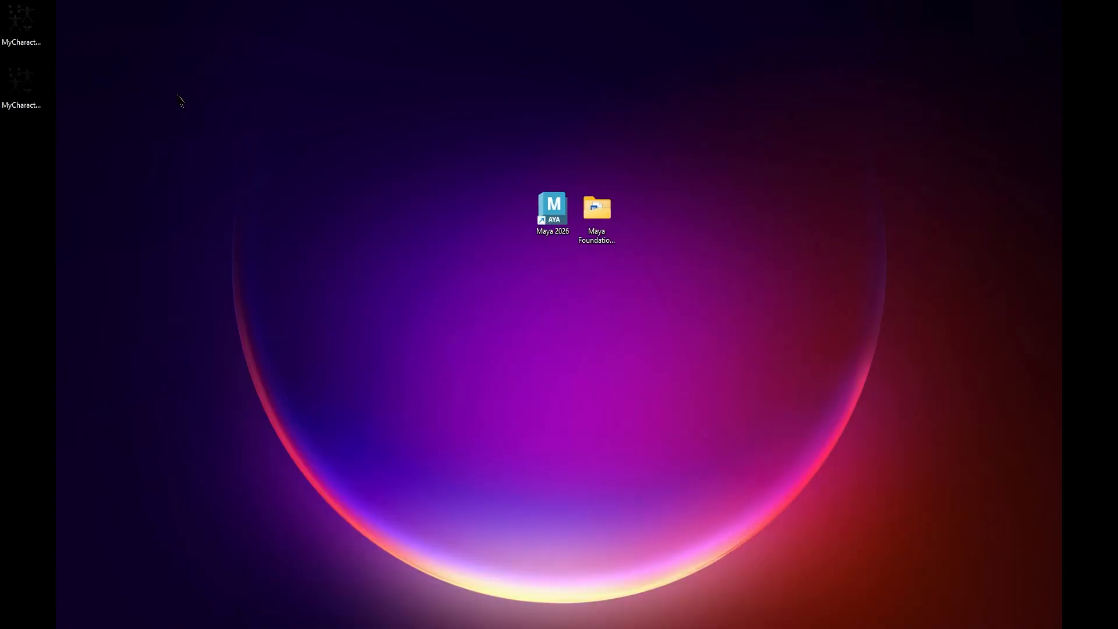
Line up the two exported UV snapshot images side by side in an empty area of the desktop.
drag(110, 89, 374, 148)
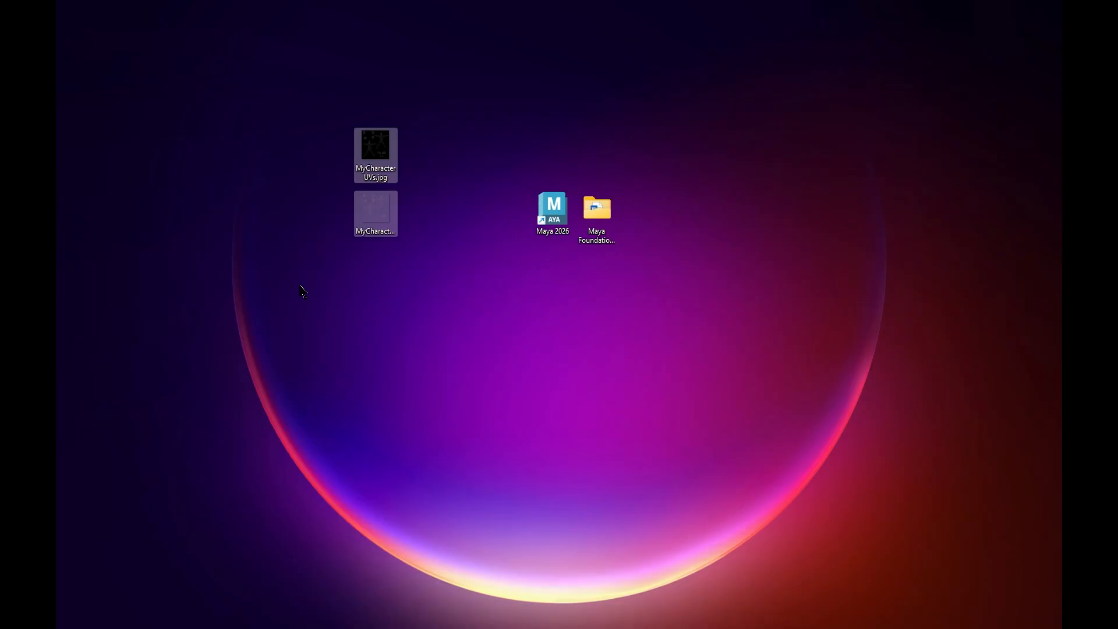
click(300, 285)
drag(369, 225, 432, 165)
drag(348, 202, 769, 168)
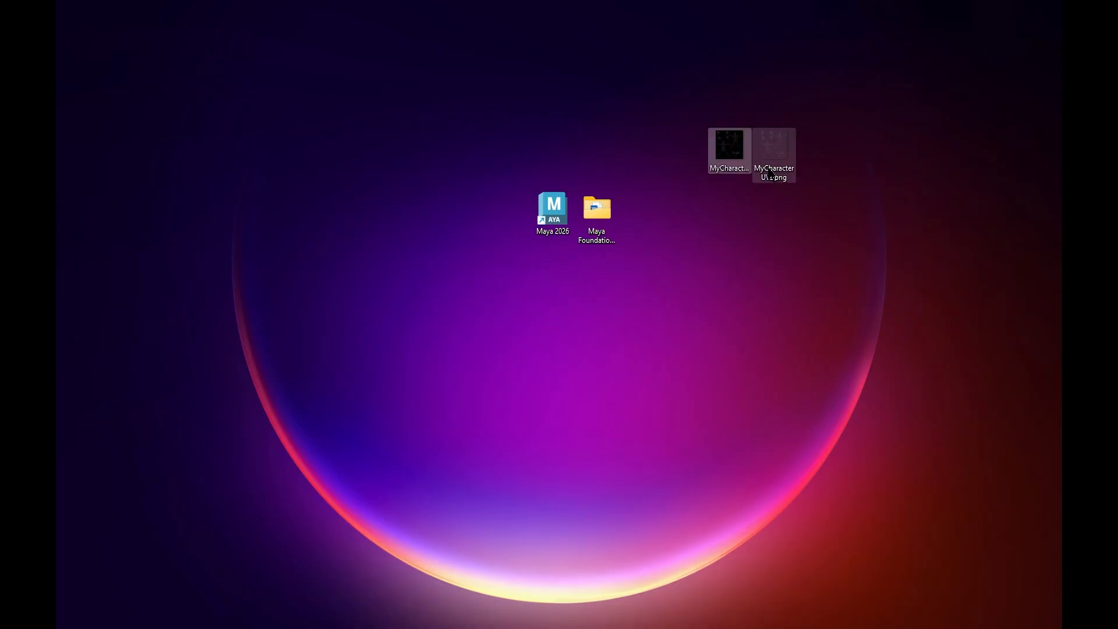
click(751, 262)
Open MyCharacterUVs.jpg and MyCharacterUVs.png one after the other in the image viewer to compare their backgrounds.
click(732, 152)
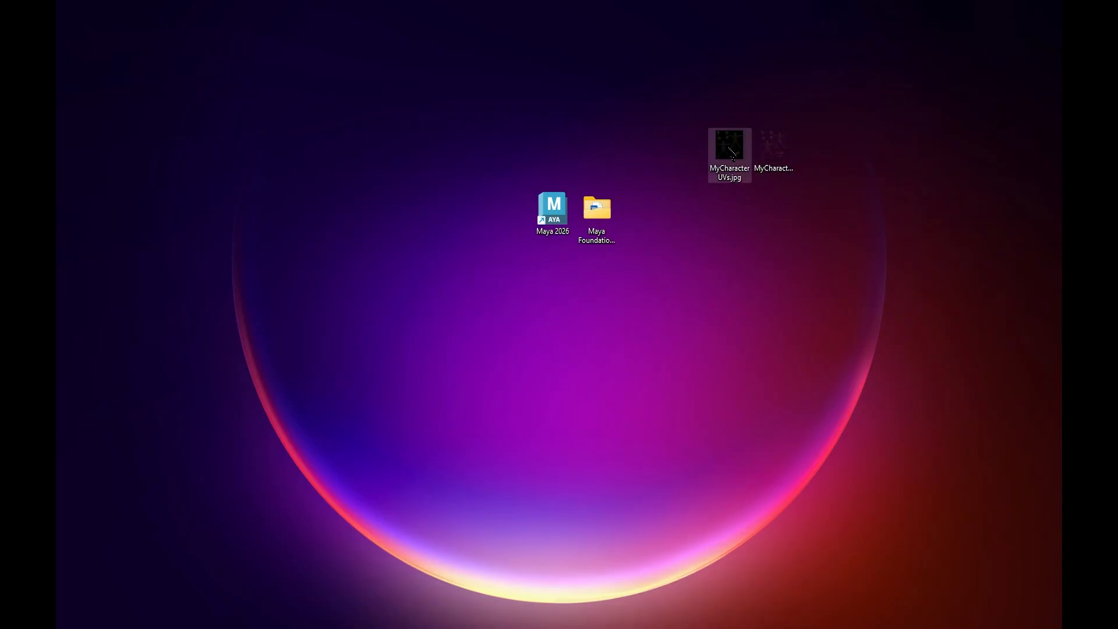
double_click(732, 153)
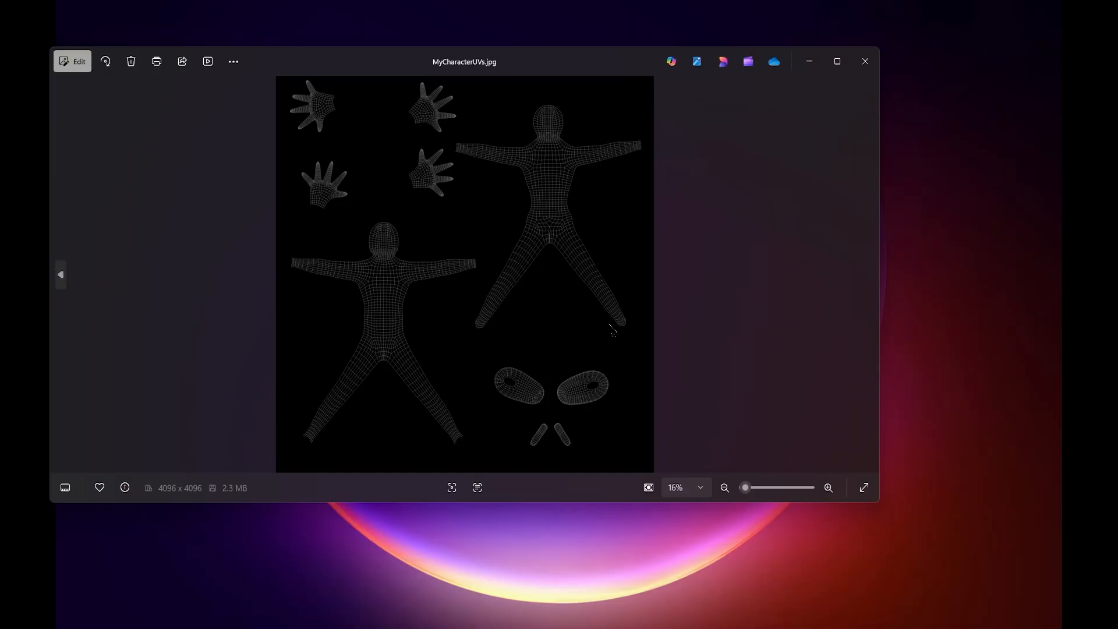
click(837, 61)
click(1102, 9)
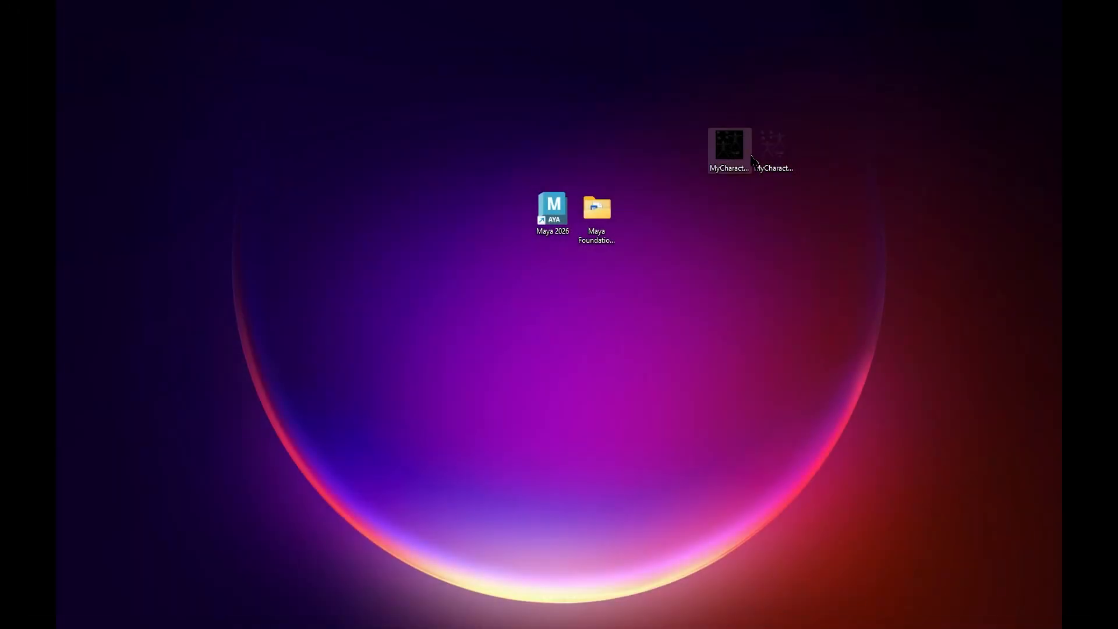
double_click(795, 141)
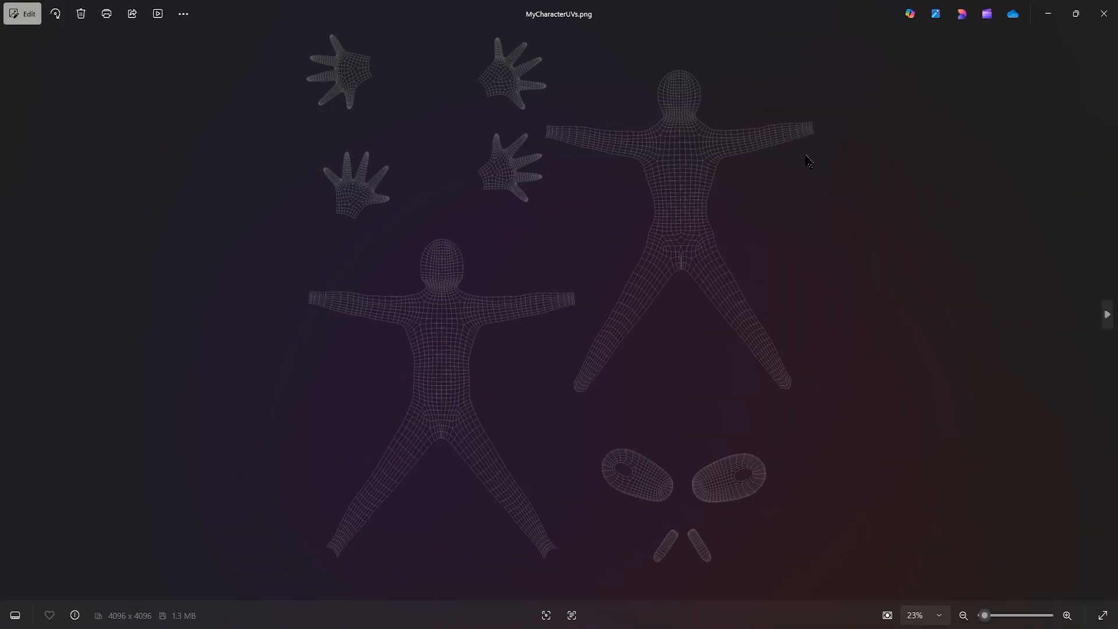
click(1103, 14)
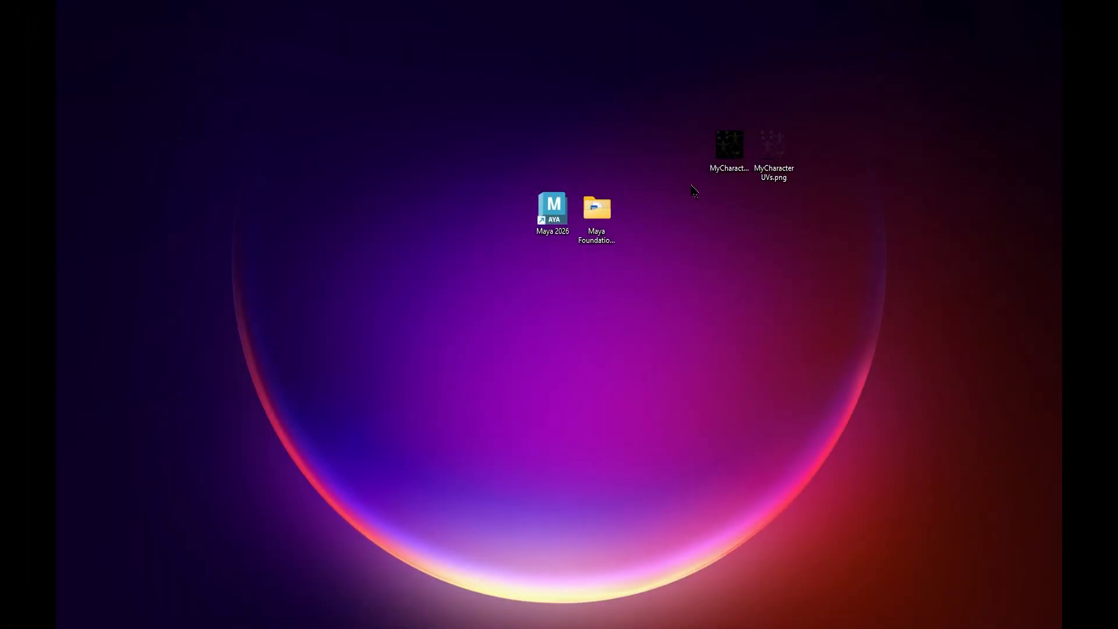
drag(688, 115, 839, 215)
click(746, 179)
key(Right)
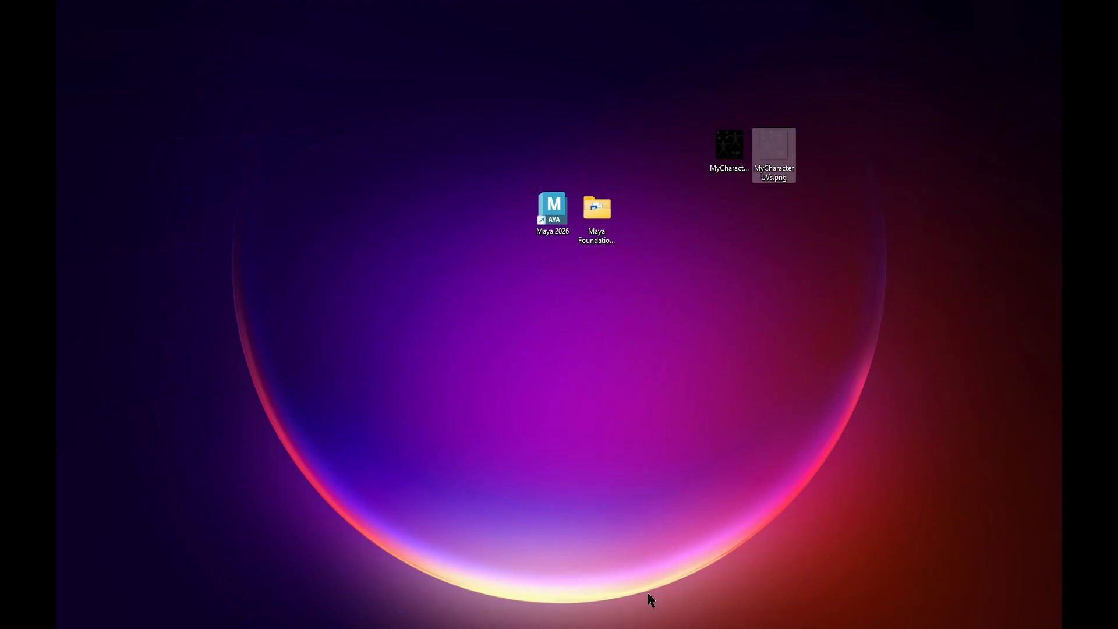
Launch GIMP and open MyCharacterUVs.png from the Desktop as a layer.
click(658, 495)
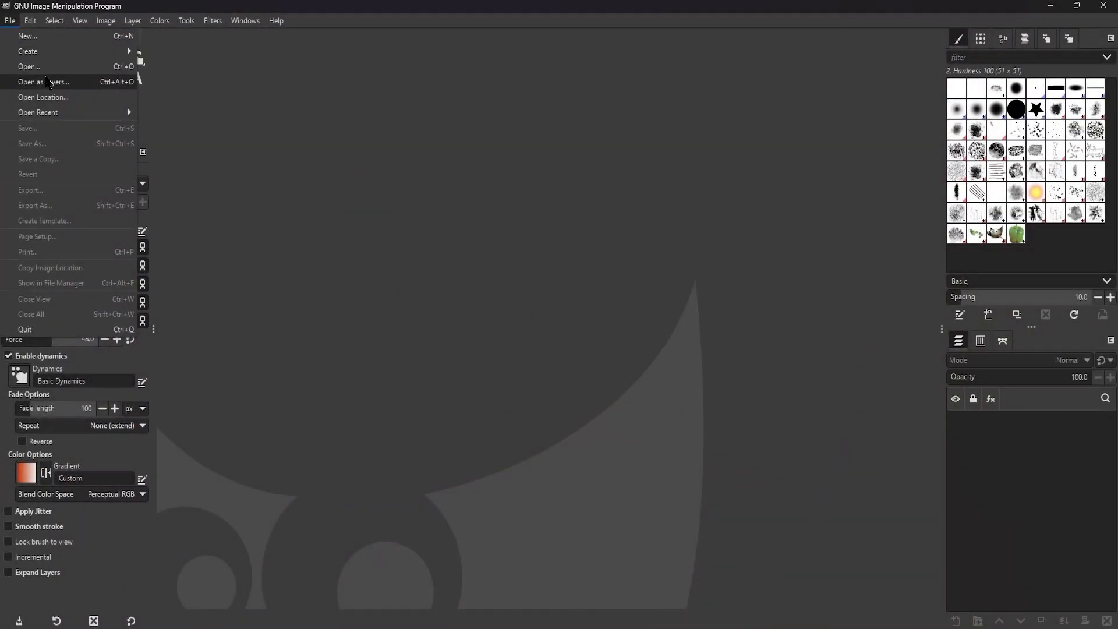
click(47, 81)
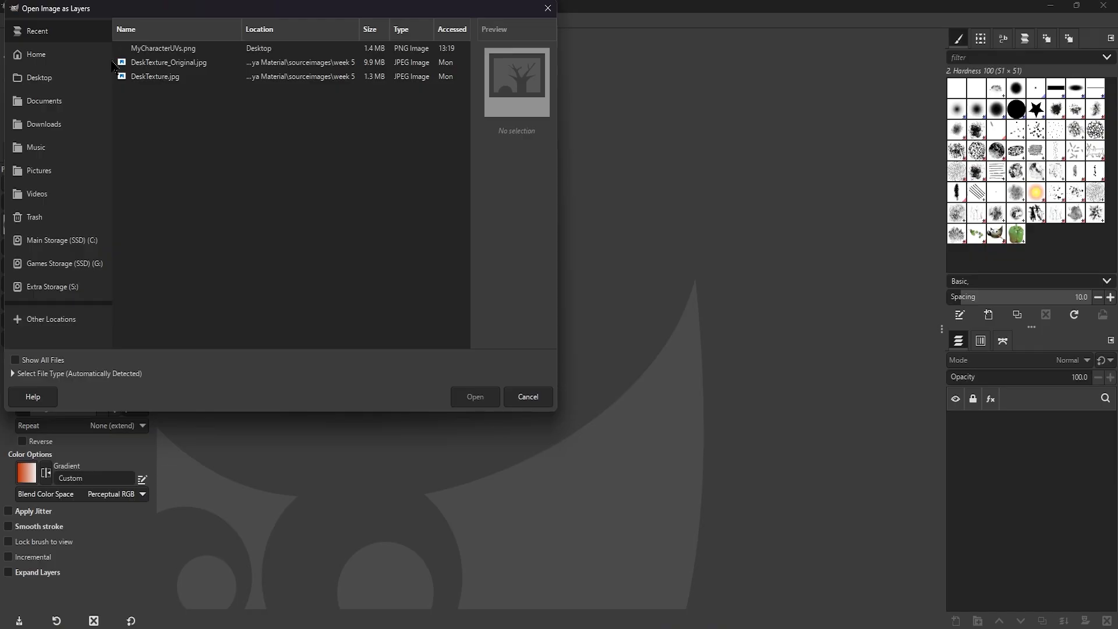
click(41, 54)
click(47, 77)
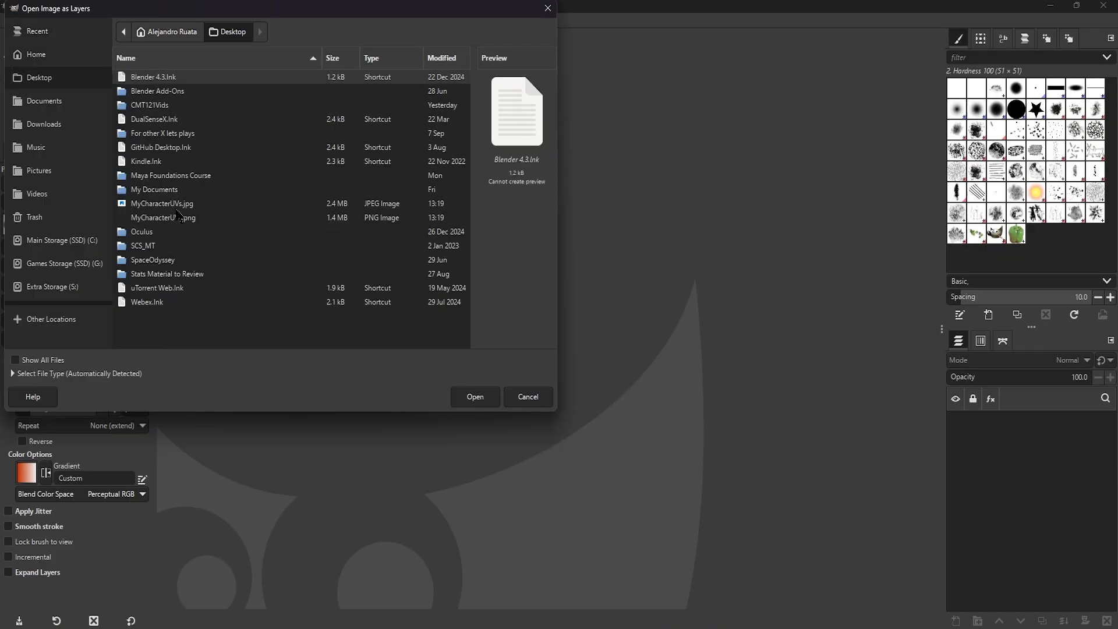
click(190, 205)
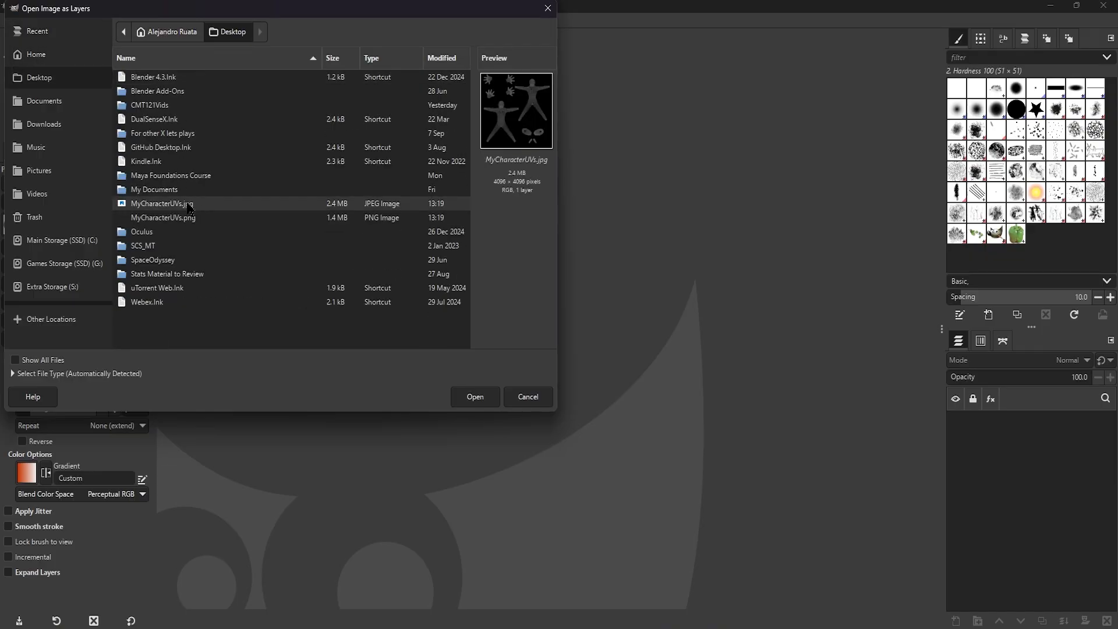
click(175, 221)
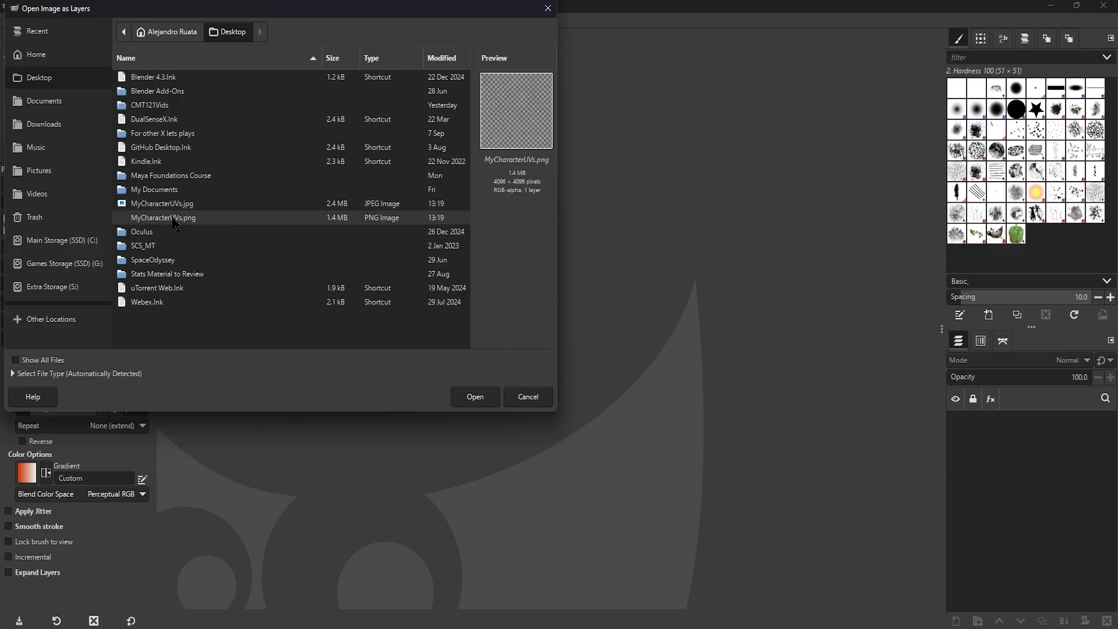
double_click(175, 221)
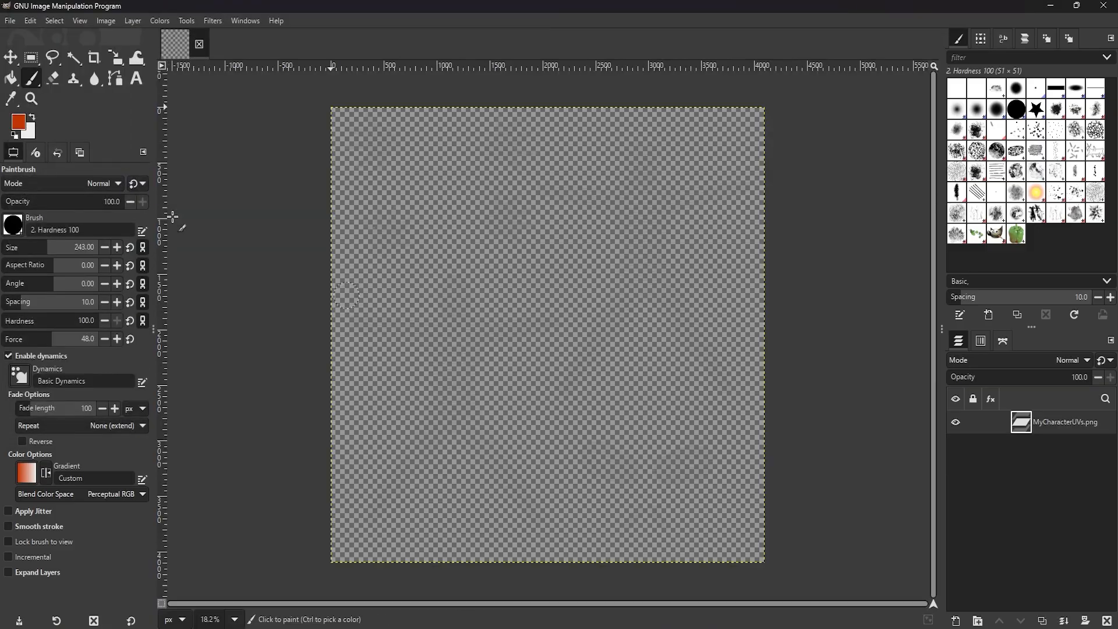
Add a new layer and place it below the MyCharacterUVs.png layer.
right_click(1026, 476)
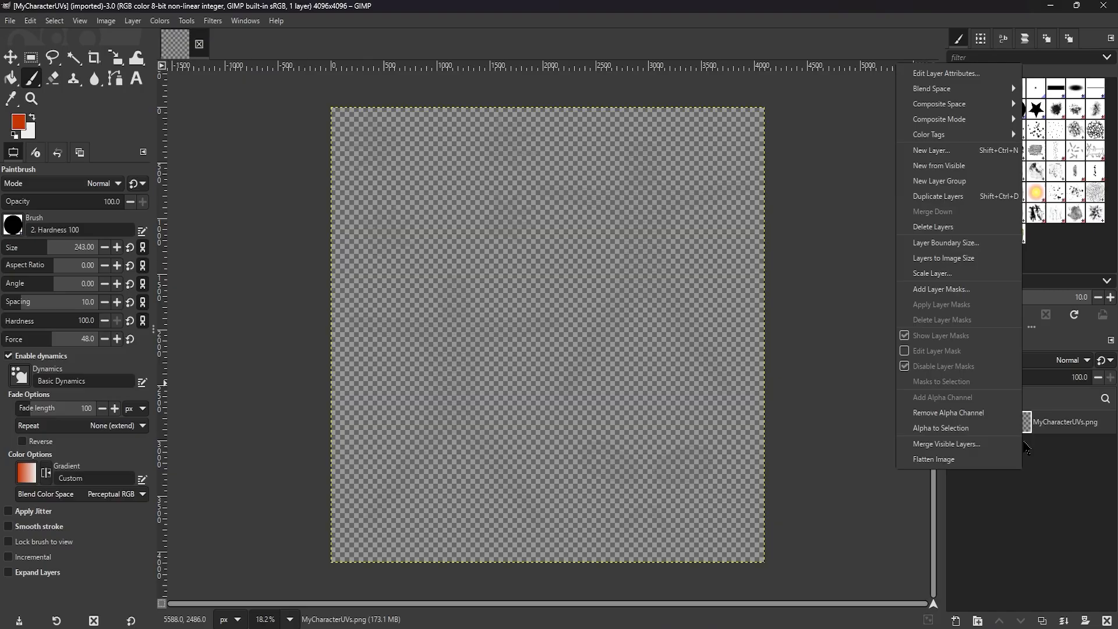
click(960, 155)
click(651, 498)
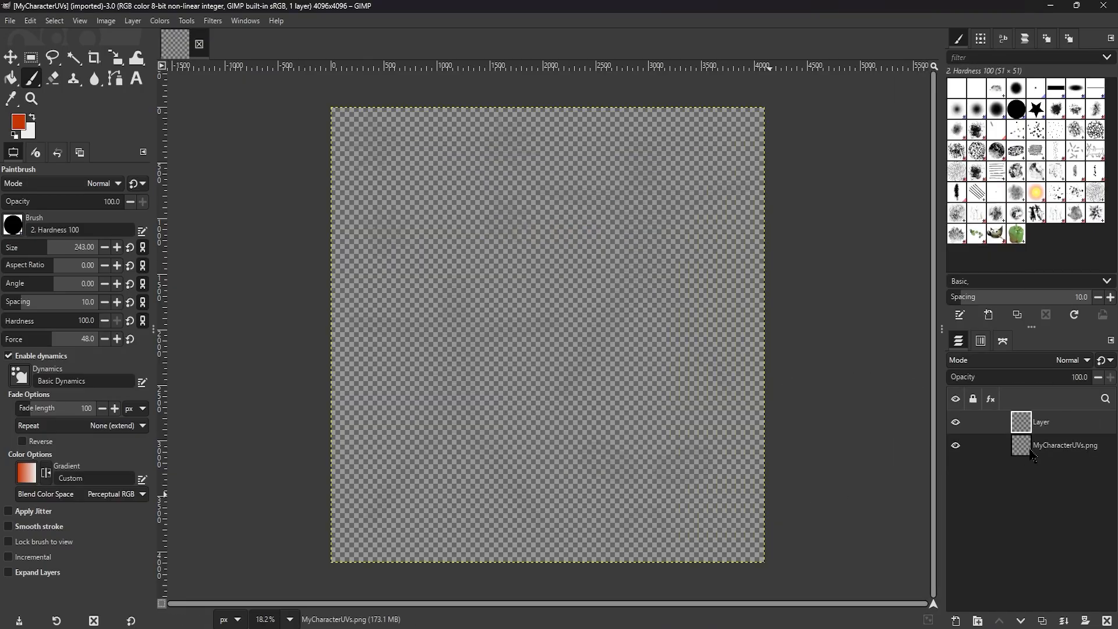
drag(1034, 456, 1035, 417)
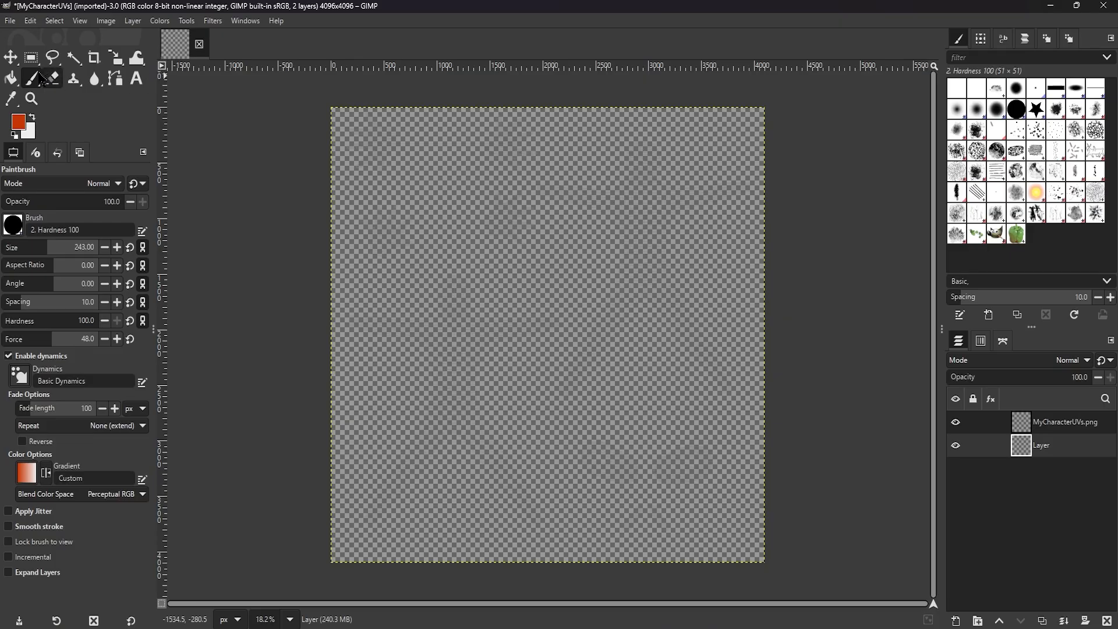
Set the foreground colour to black and bucket-fill the new bottom layer with it.
click(10, 78)
click(21, 122)
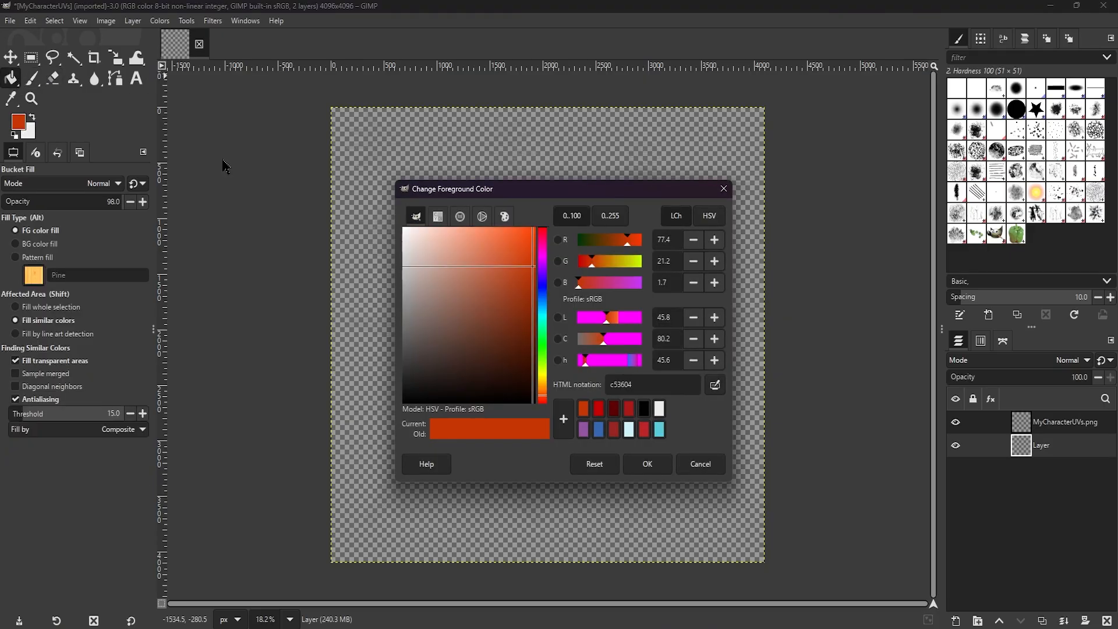
click(644, 408)
click(648, 465)
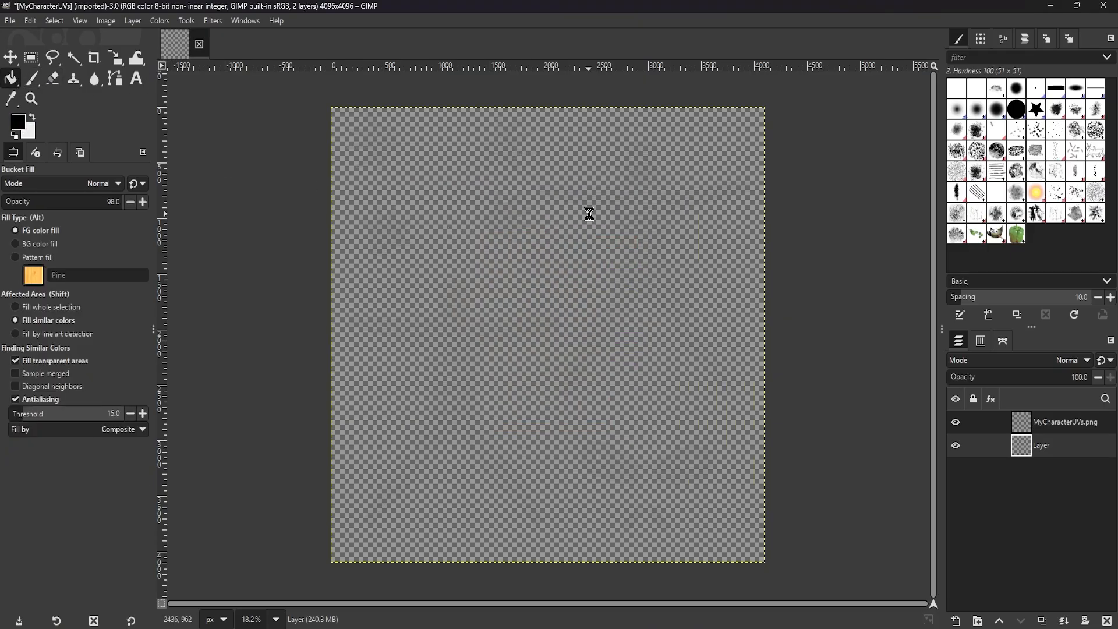
click(589, 213)
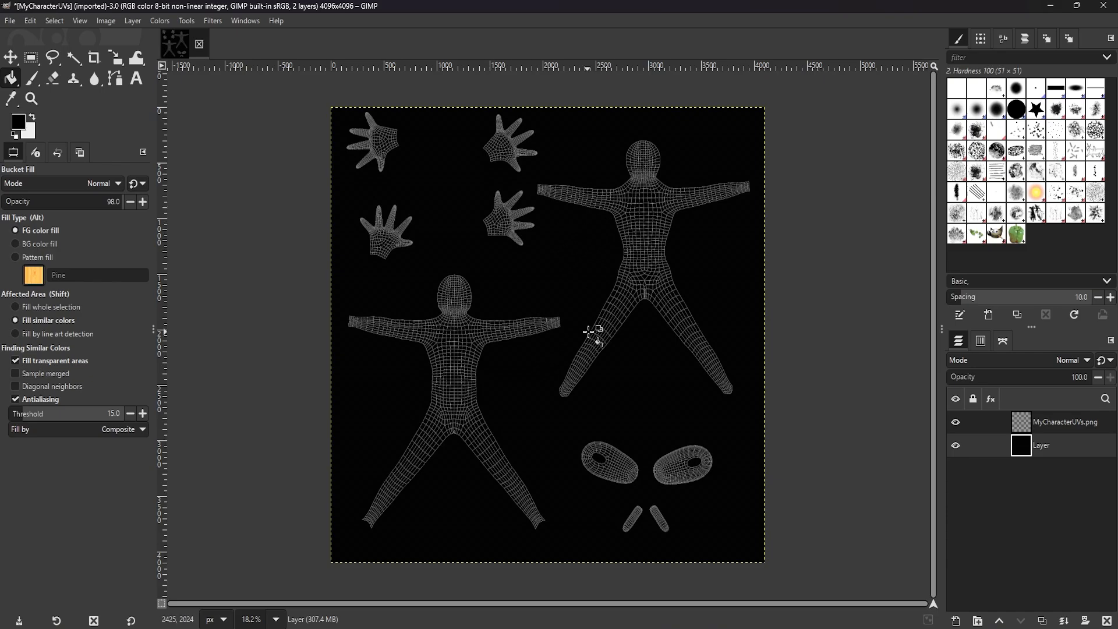
Toggle the visibility of the black background layer and the UV wireframe layer to compare the image with and without each.
click(957, 446)
click(956, 446)
click(958, 447)
click(958, 447)
click(957, 424)
click(958, 424)
click(957, 424)
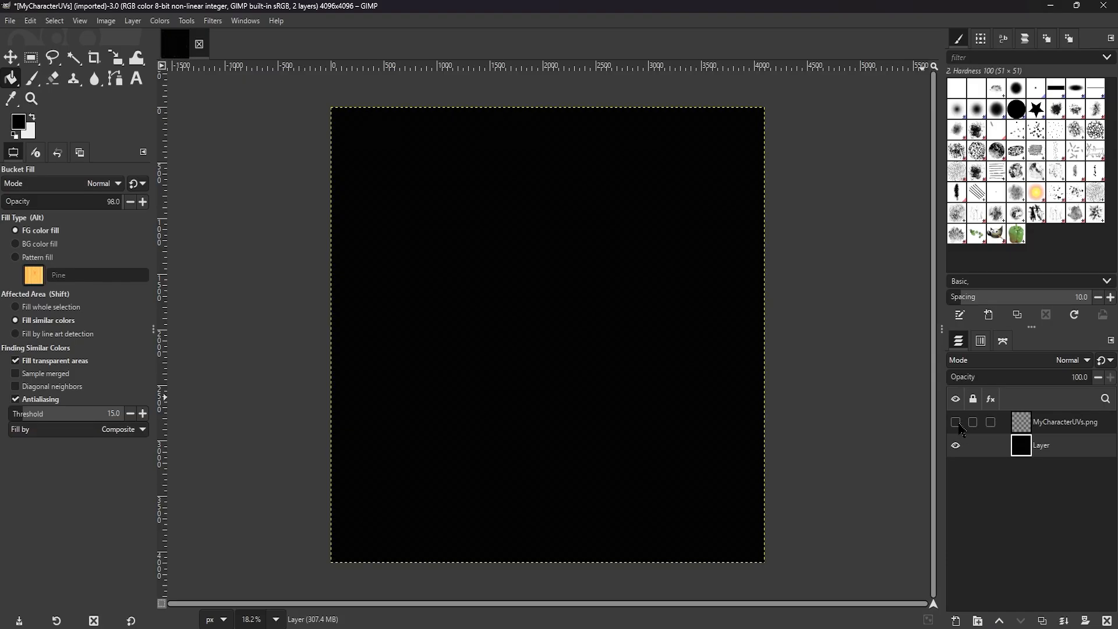
click(956, 423)
Add another new layer and move it to the top of the stack, above MyCharacterUVs.png.
right_click(1024, 502)
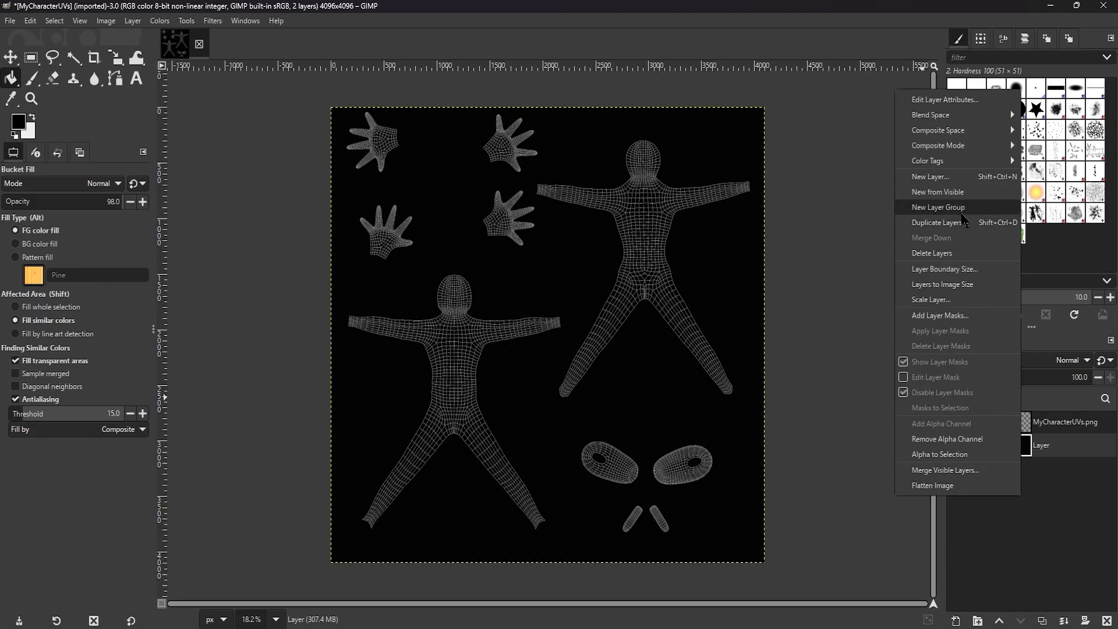
click(935, 177)
click(648, 496)
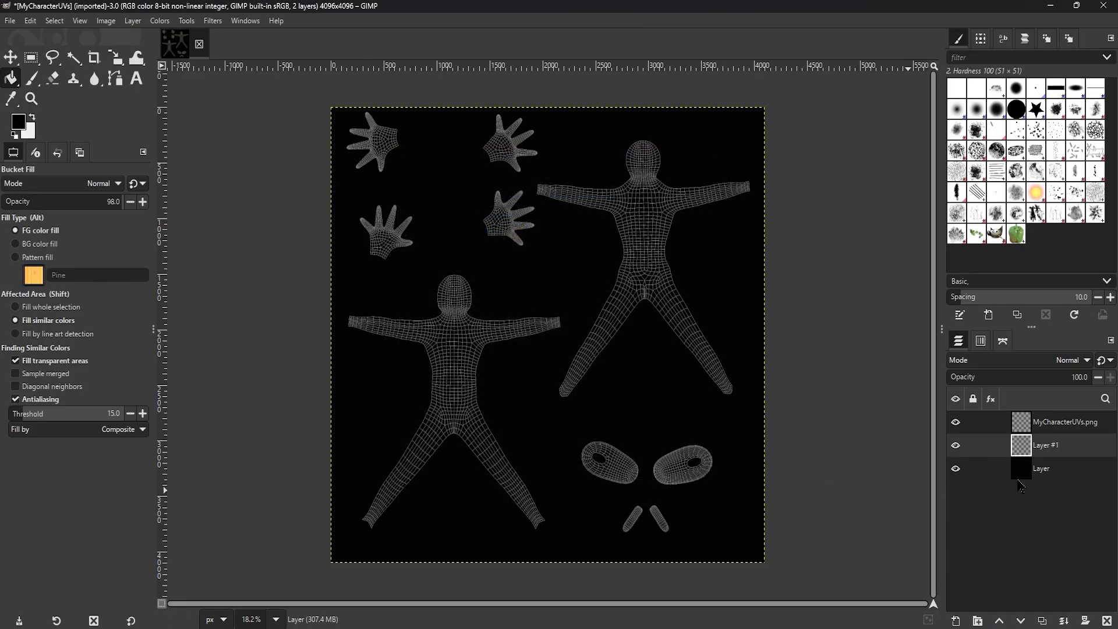
drag(1056, 449, 1059, 422)
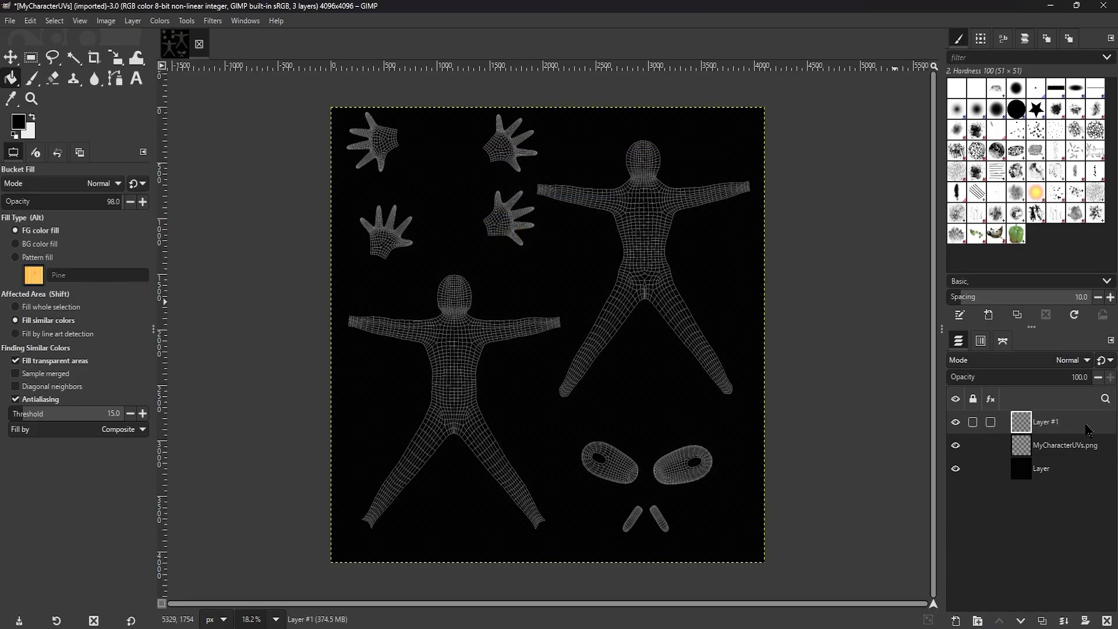
Paint a white Paintbrush stroke on the top layer across the waist of the upper body shell.
click(34, 79)
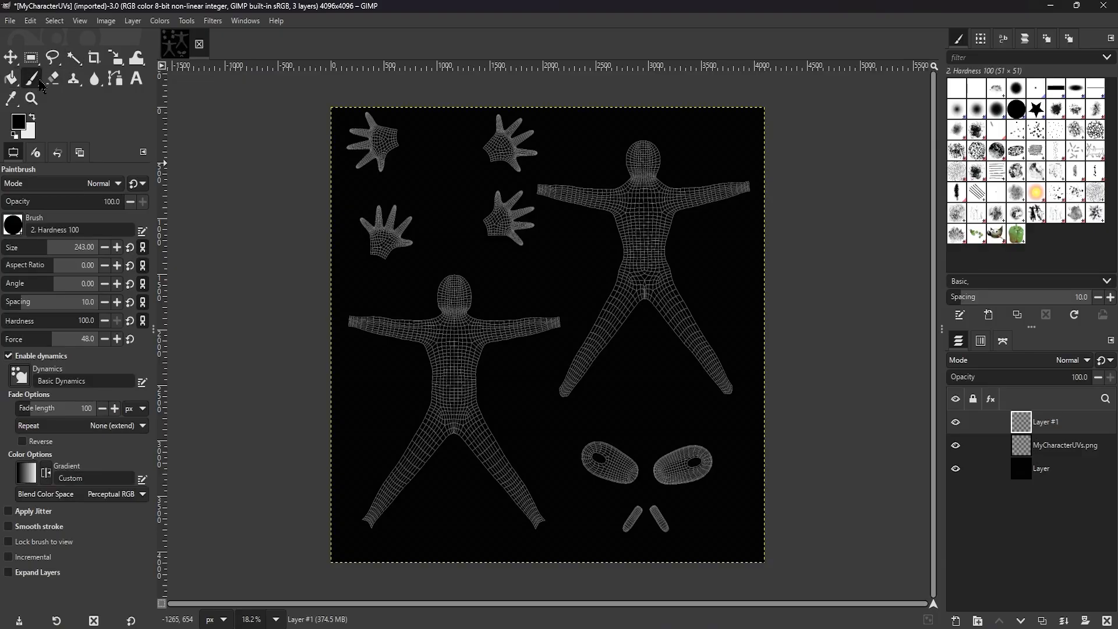
click(32, 119)
mouse_move(656, 256)
mouse_down()
mouse_move(675, 251)
mouse_move(582, 252)
mouse_up()
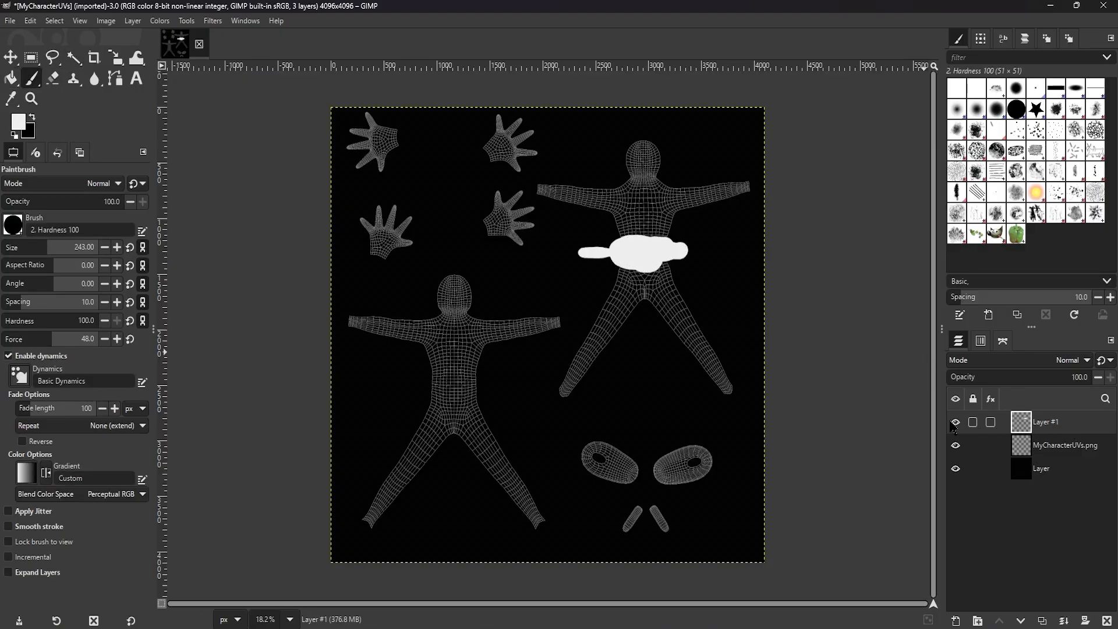
Toggle the painted layer and the black background on and off, and undo the last visibility change of the painted layer.
click(955, 423)
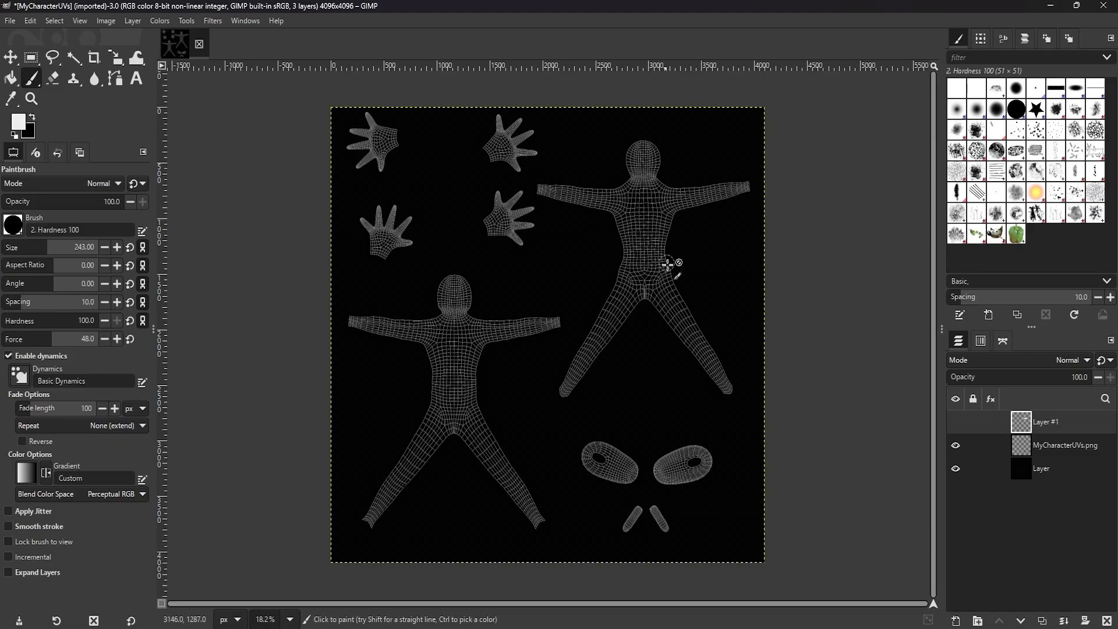
click(956, 470)
click(956, 470)
click(955, 423)
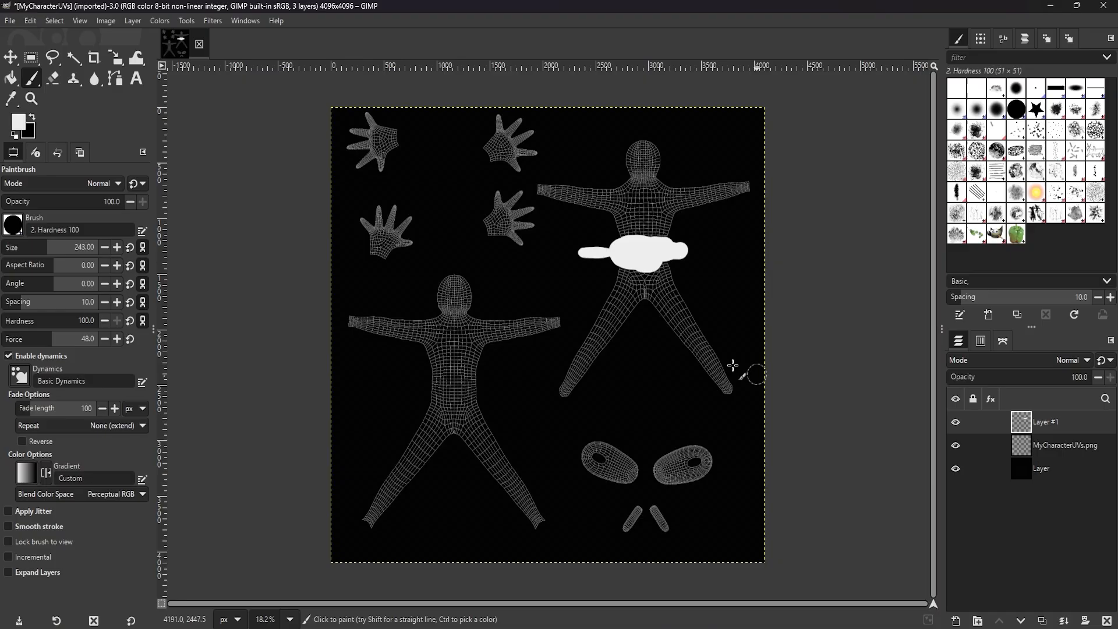
key(ctrl+z)
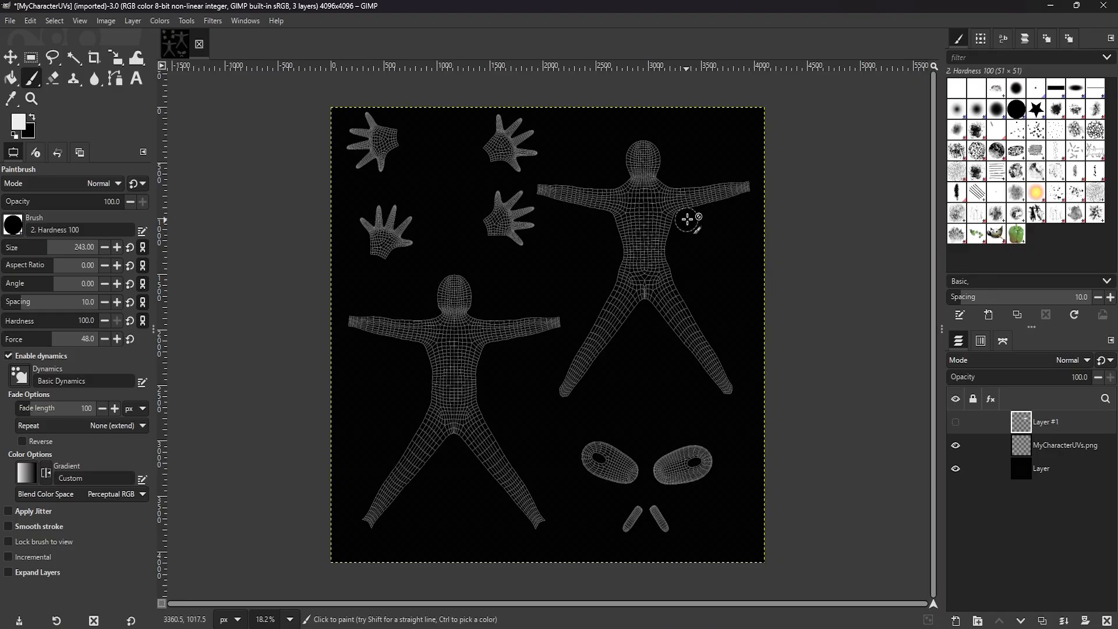
click(699, 195)
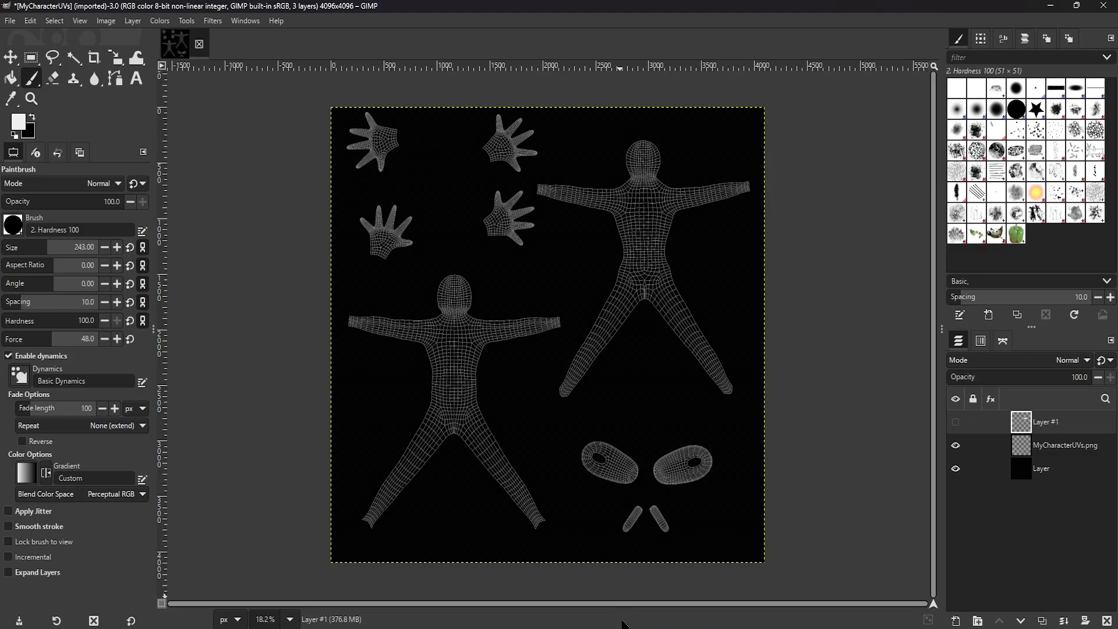
Switch to Paint and import MyCharacterUVs.jpg from the Desktop onto the canvas, showing the entire UV layout.
click(624, 627)
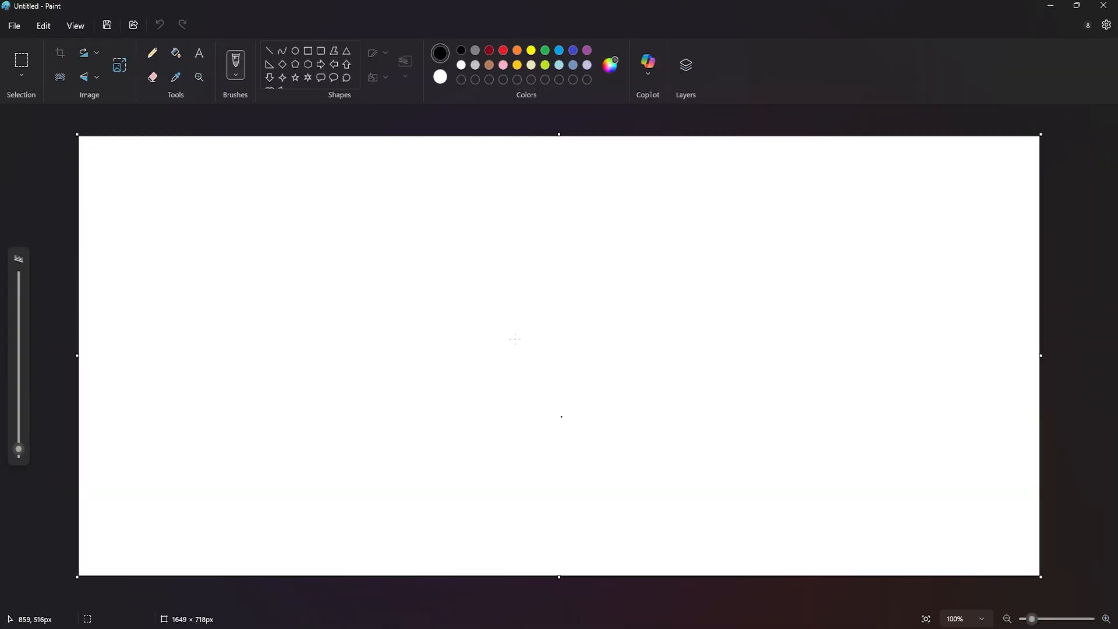
click(13, 25)
mouse_move(61, 85)
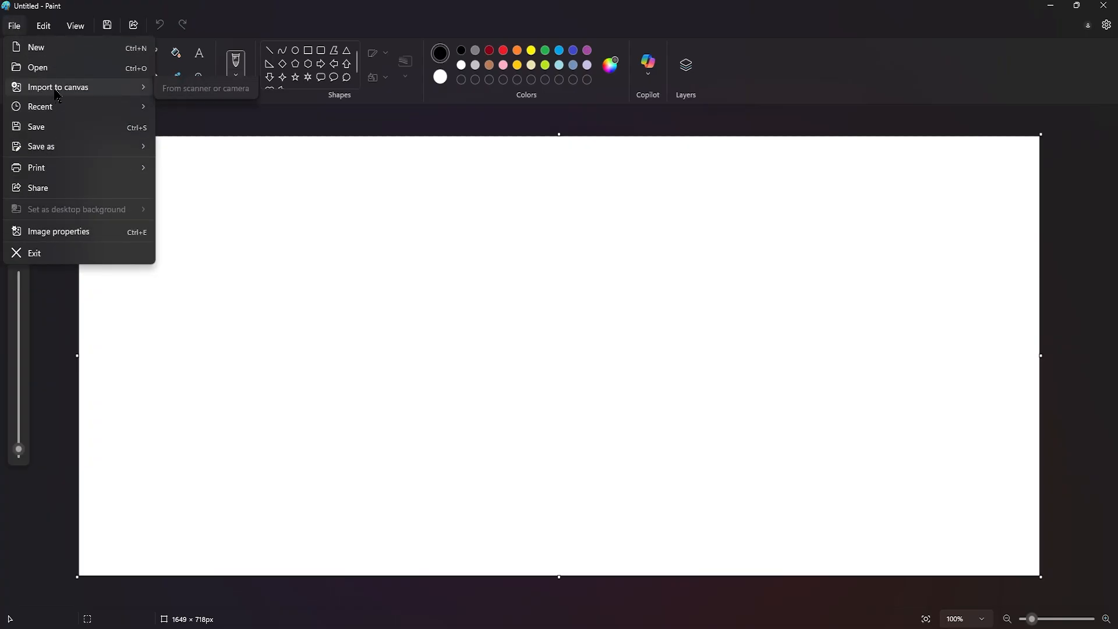
click(196, 92)
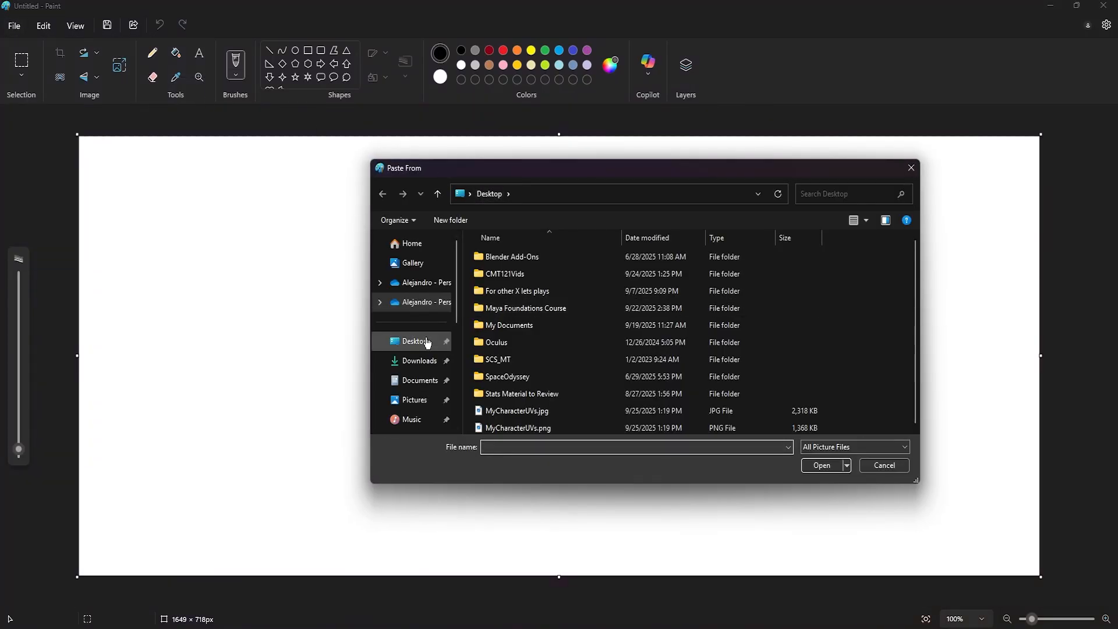
double_click(556, 412)
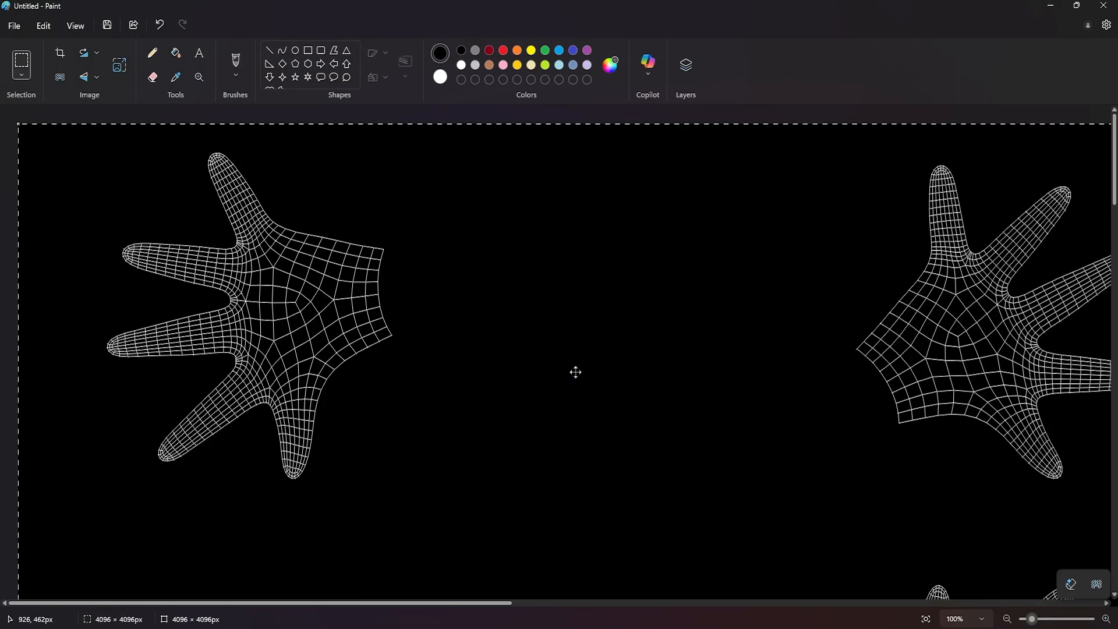
scroll(575, 371, down, 3)
click(981, 620)
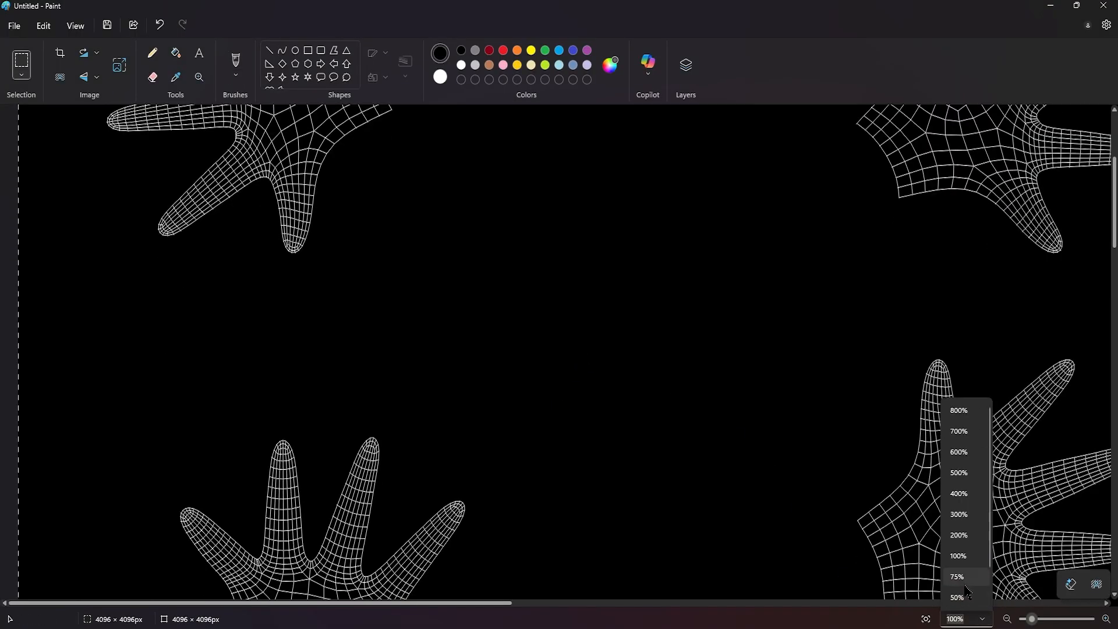
click(966, 579)
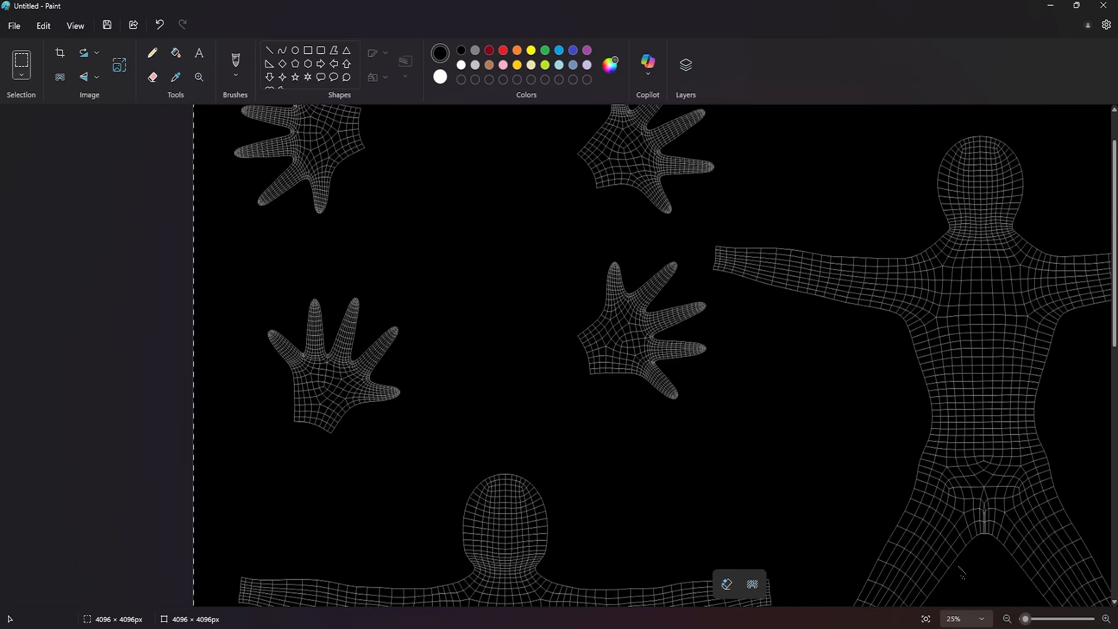
ctrl+scroll(874, 459, down, 1)
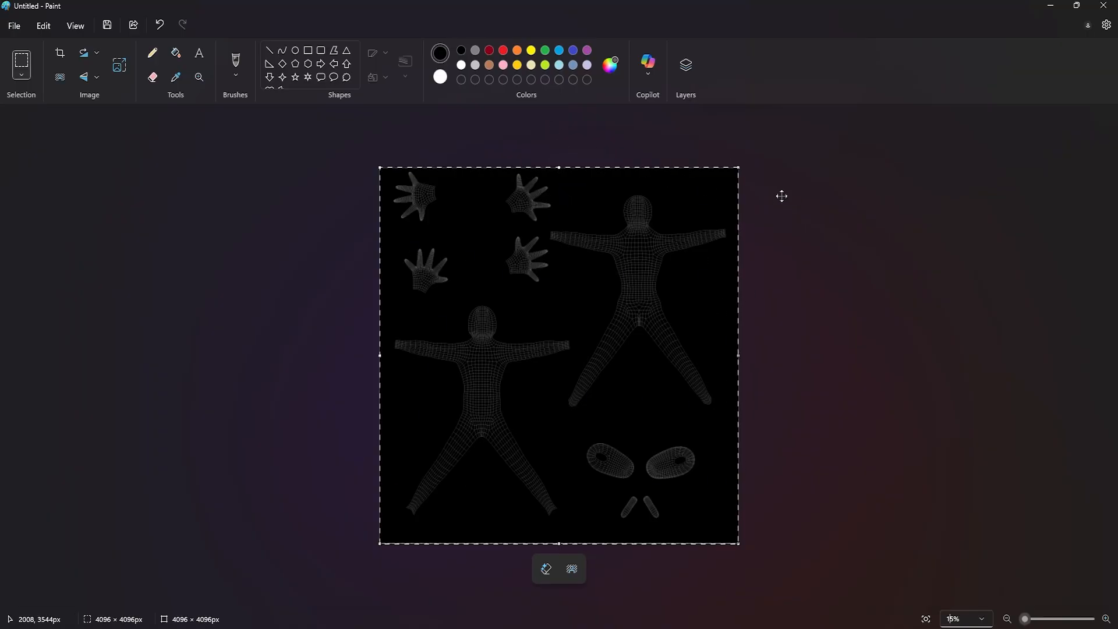
Close Paint and GIMP without saving the open images, and return to the character scene in Maya.
click(1103, 5)
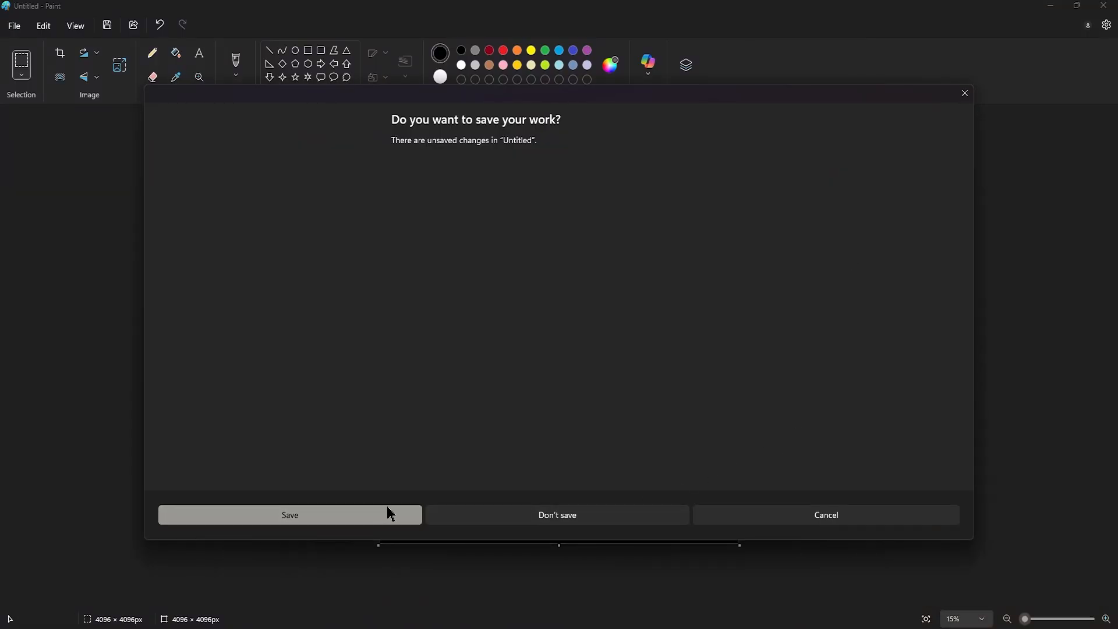
click(524, 519)
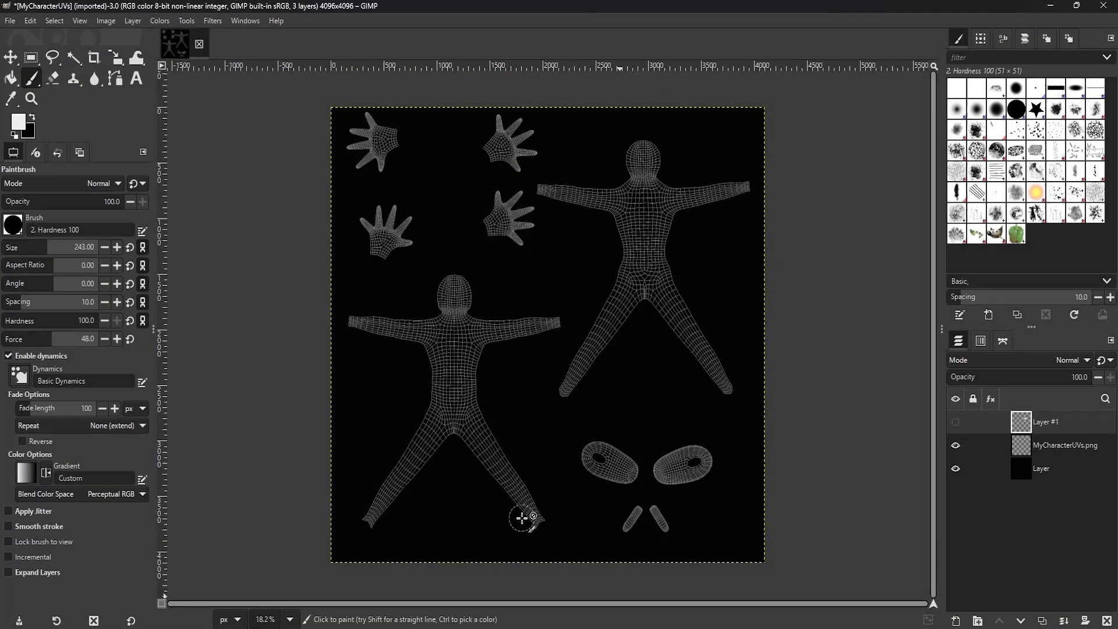
click(1103, 5)
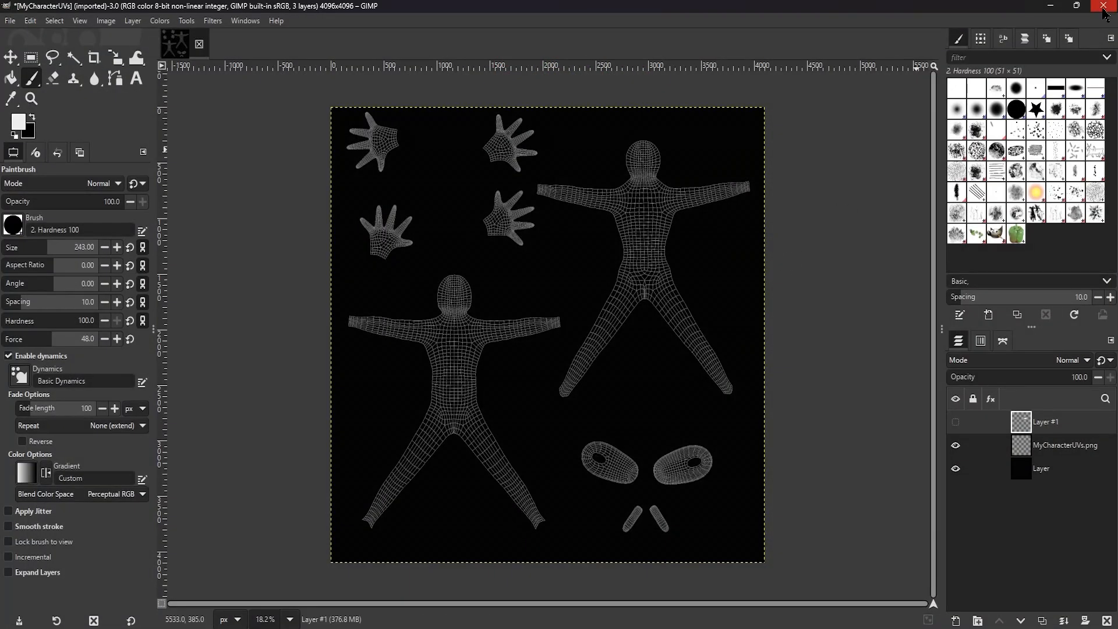
click(569, 407)
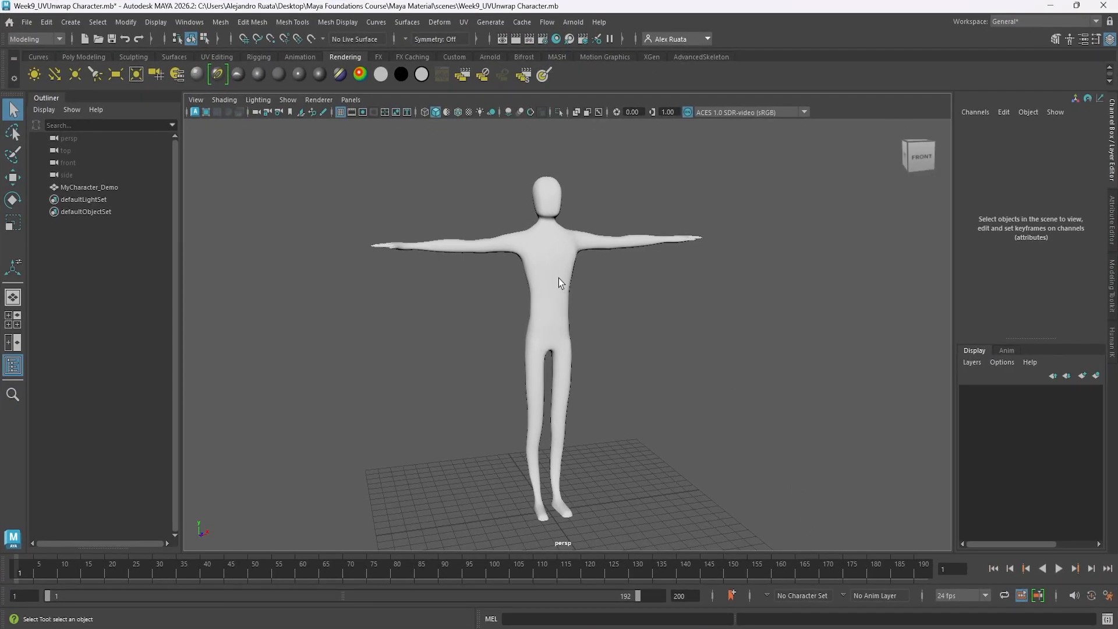
Select MyCharacter_Demo and connect a File texture to the Color attribute of its MyCharacter_MAT material.
click(559, 282)
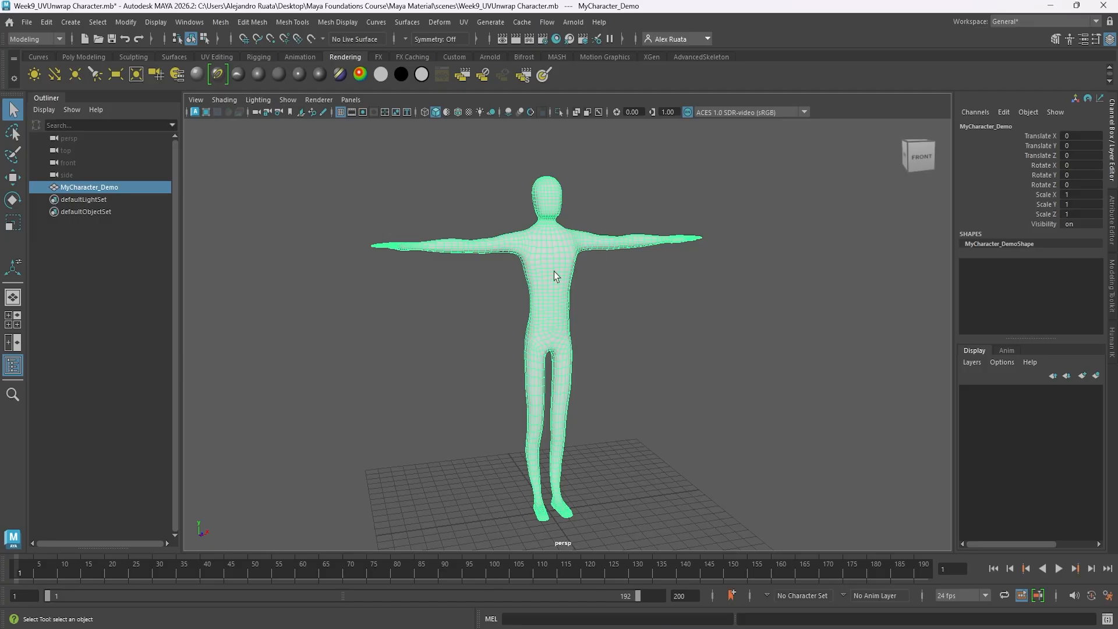
click(1083, 40)
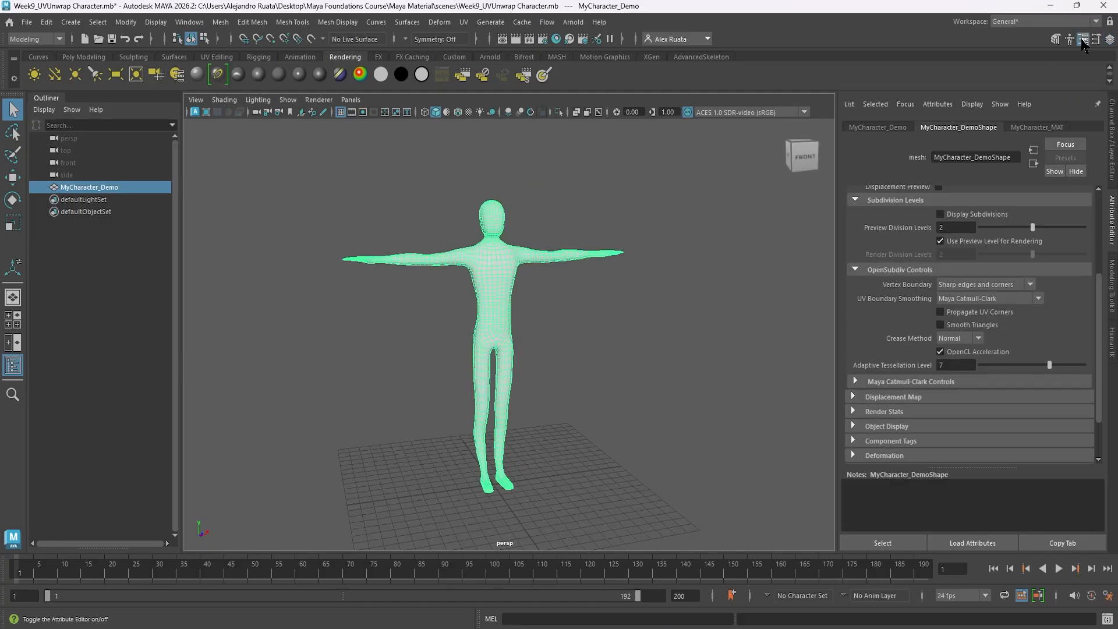
click(1039, 128)
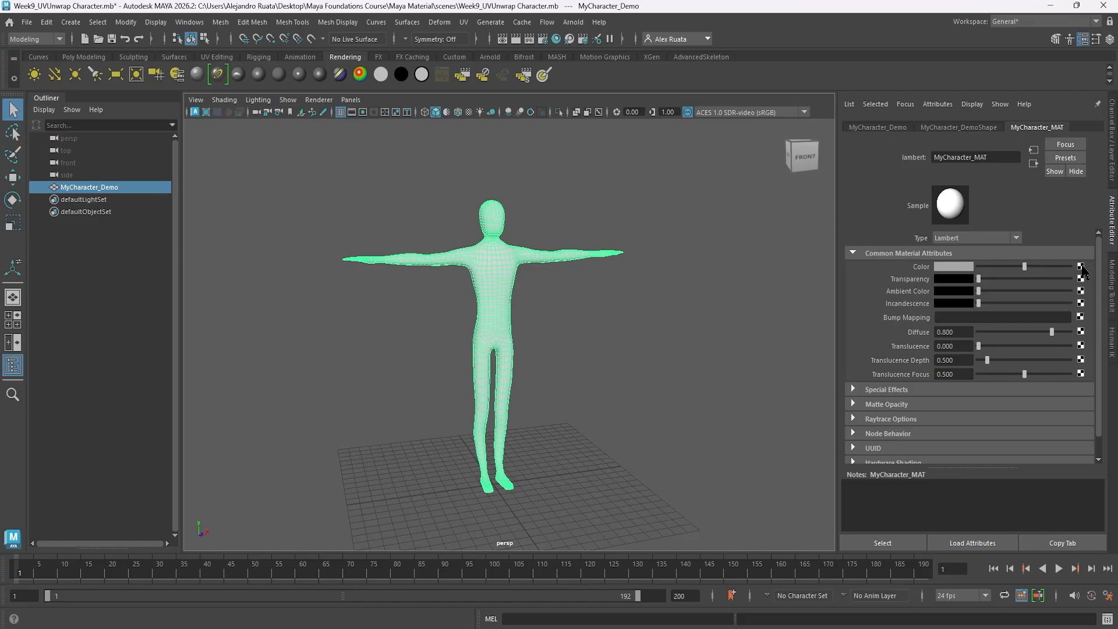
click(1081, 266)
click(472, 320)
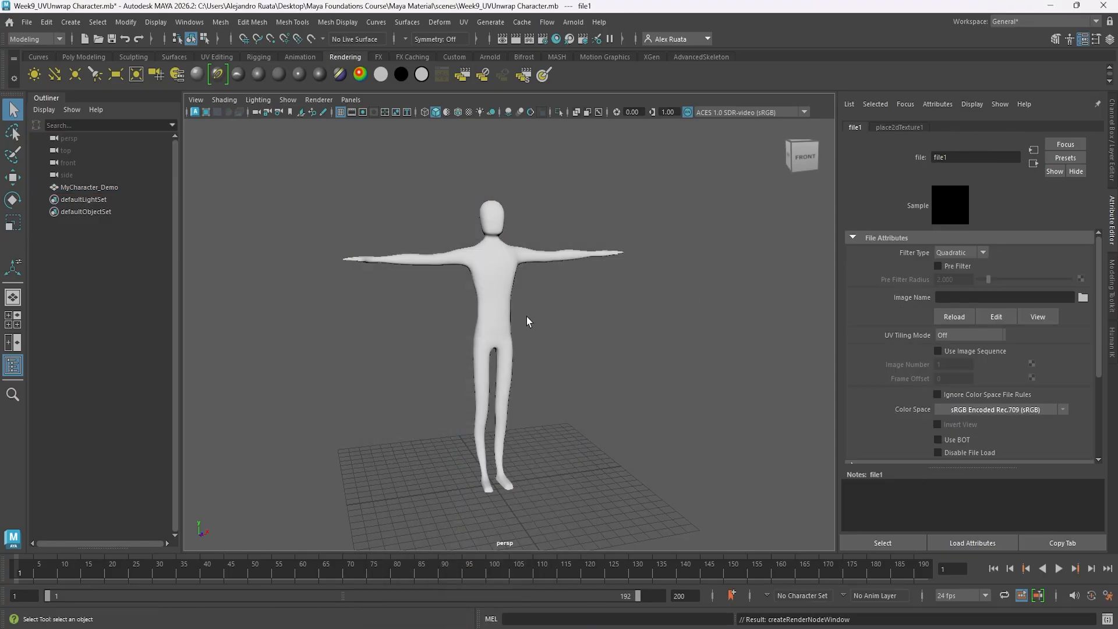
Load MyCharacterUVs.png from the Desktop as the image of the new file texture.
click(1083, 298)
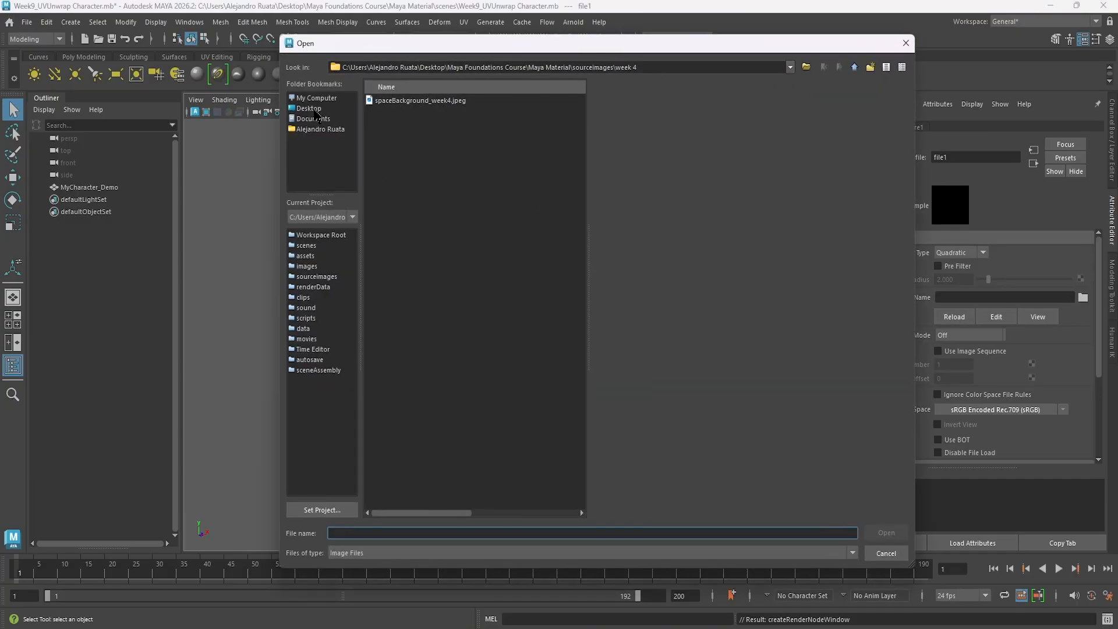
click(317, 110)
click(421, 200)
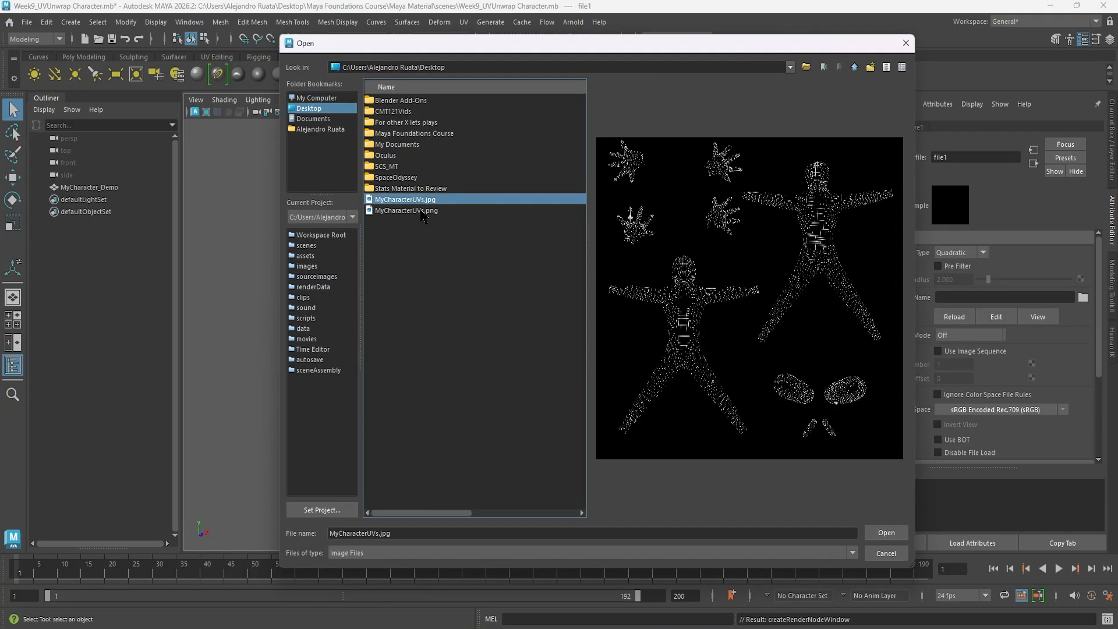
click(421, 211)
double_click(421, 211)
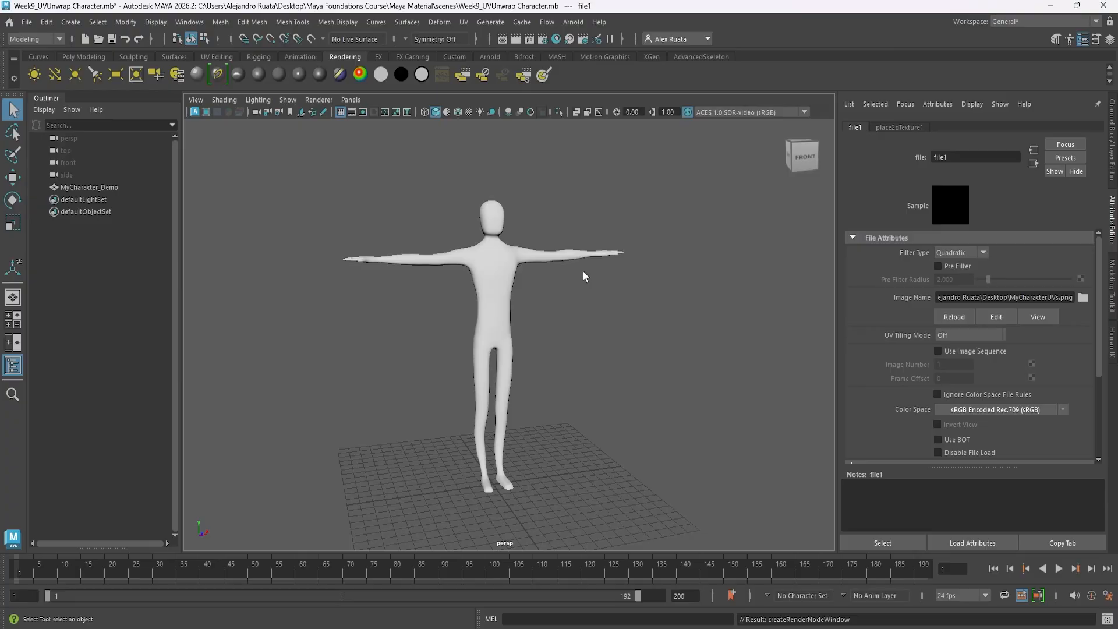
Turn on textured display and inspect how the UV snapshot maps onto the character from several angles.
click(468, 113)
scroll(530, 215, up, 5)
alt+middle_drag(480, 201, 574, 337)
alt+drag(574, 337, 464, 357)
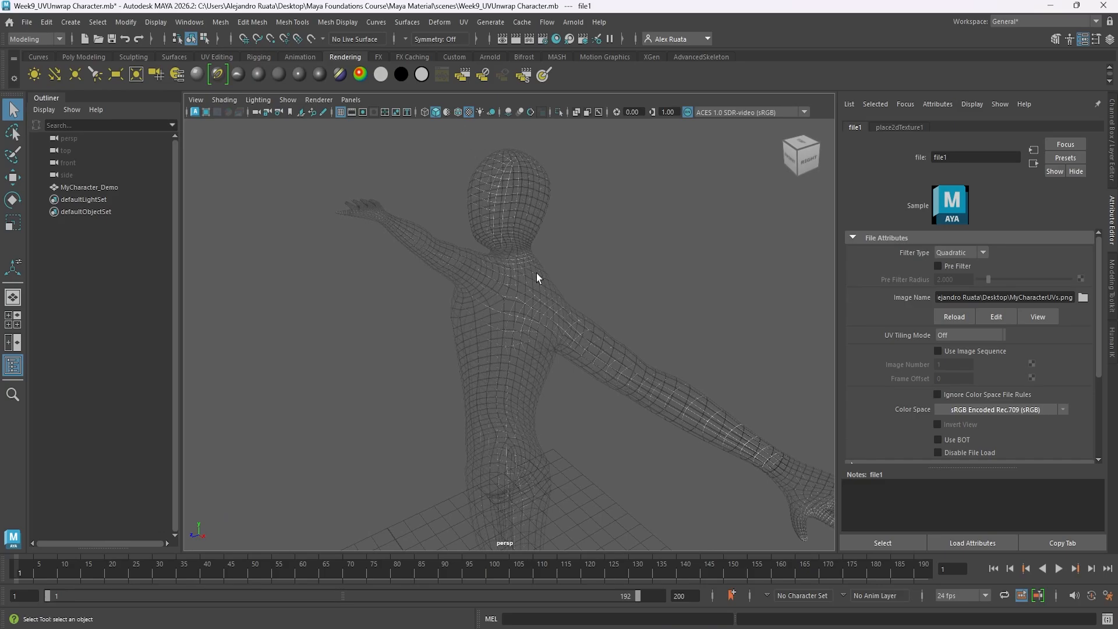
mouse_move(537, 277)
alt+mouse_down()
mouse_move(313, 278)
mouse_move(669, 270)
mouse_move(749, 259)
mouse_move(758, 243)
mouse_move(651, 225)
mouse_move(390, 304)
mouse_move(653, 258)
mouse_move(736, 290)
mouse_move(634, 297)
alt+mouse_up()
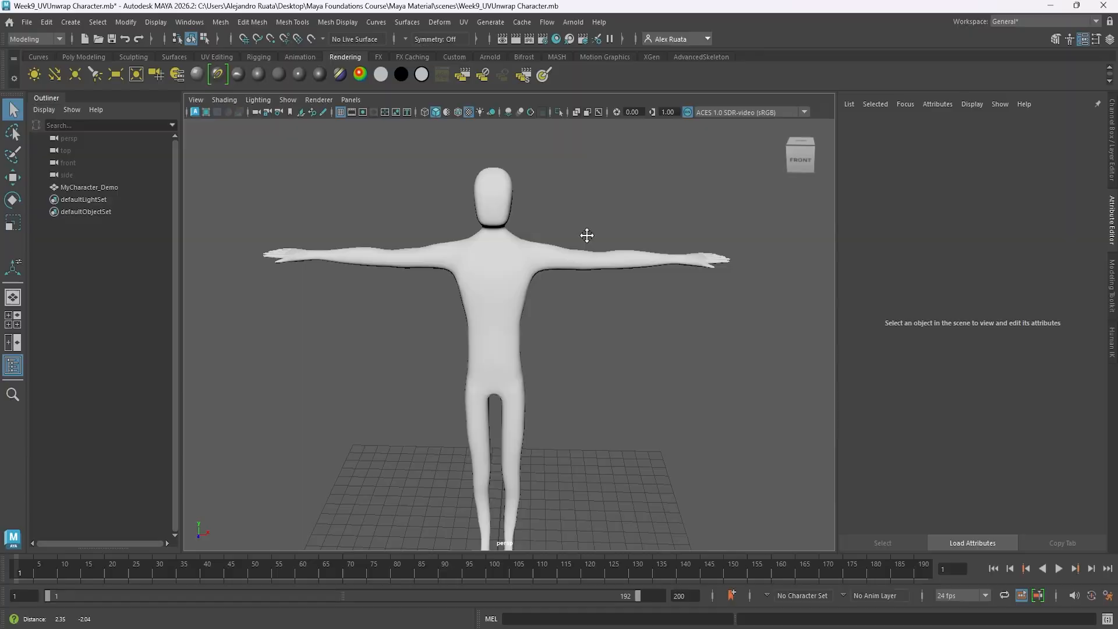
mouse_move(587, 237)
alt+mouse_down()
mouse_move(607, 312)
mouse_move(697, 328)
mouse_move(794, 297)
mouse_move(644, 282)
mouse_move(573, 330)
mouse_move(432, 277)
mouse_move(571, 275)
mouse_move(553, 282)
alt+mouse_up()
alt+right_drag(554, 282, 508, 293)
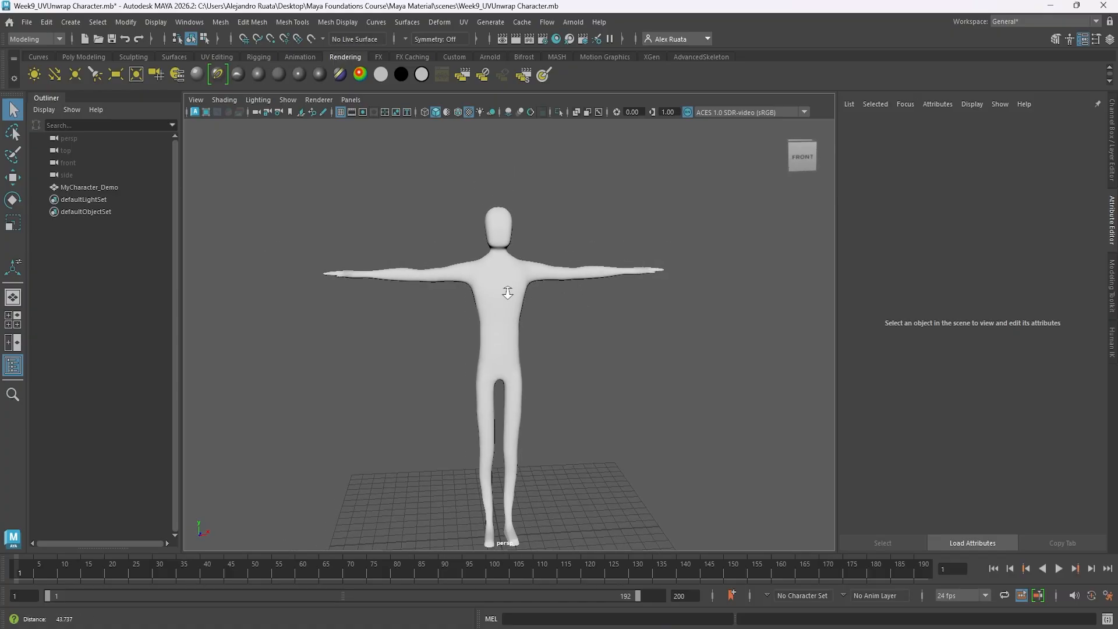
alt+drag(507, 290, 536, 259)
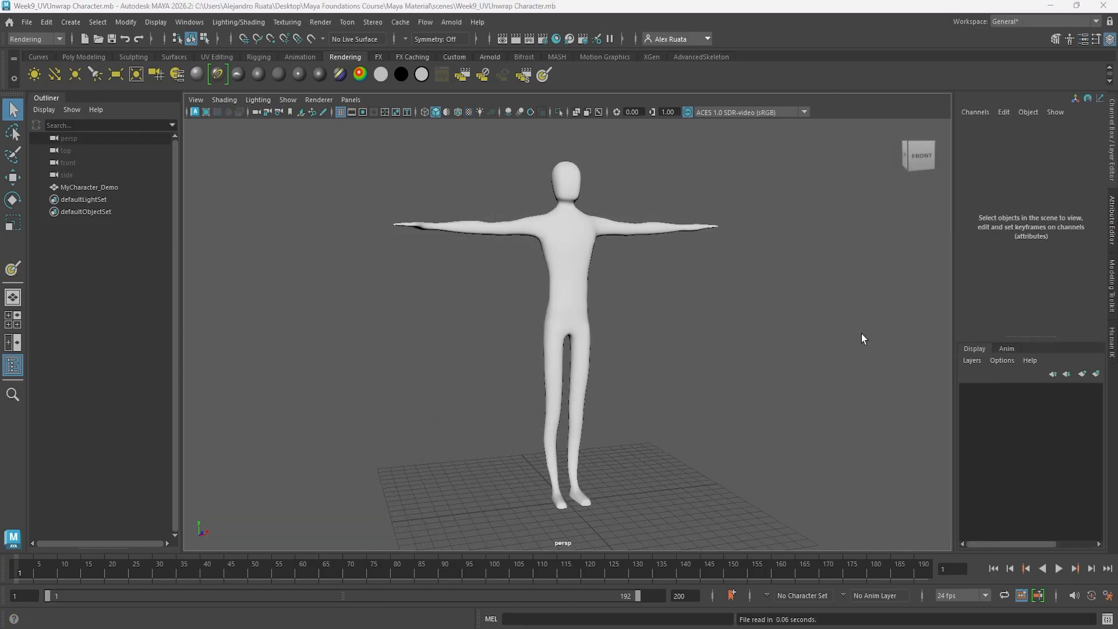
Select MyCharacter_Demo and open the settings of the 3D Paint Tool.
alt+drag(619, 304, 670, 434)
click(571, 313)
key(w)
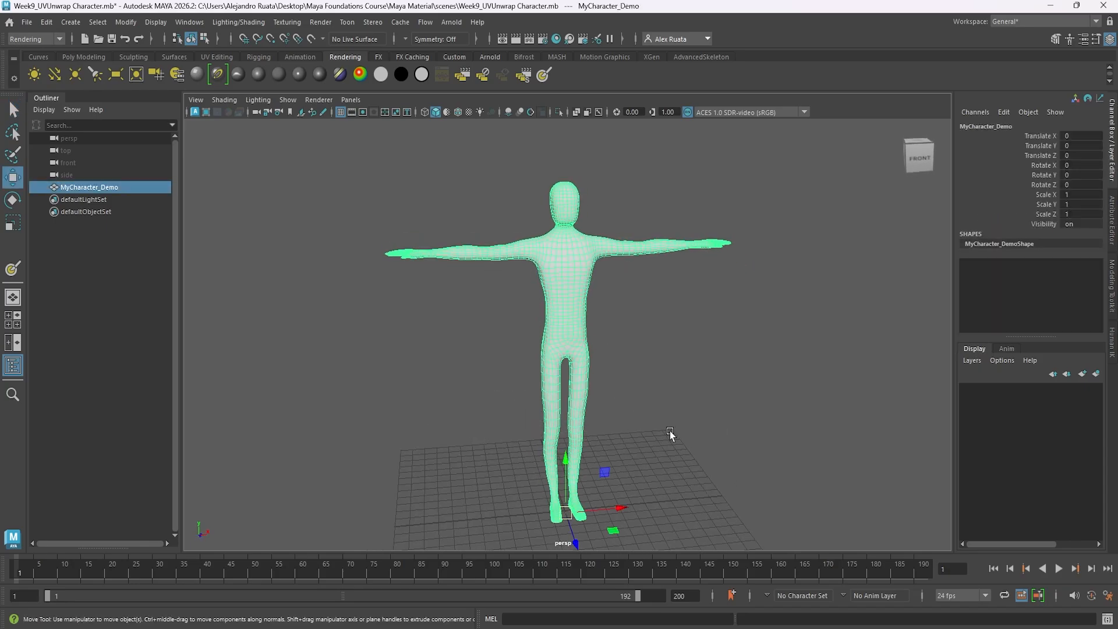
click(291, 22)
click(420, 57)
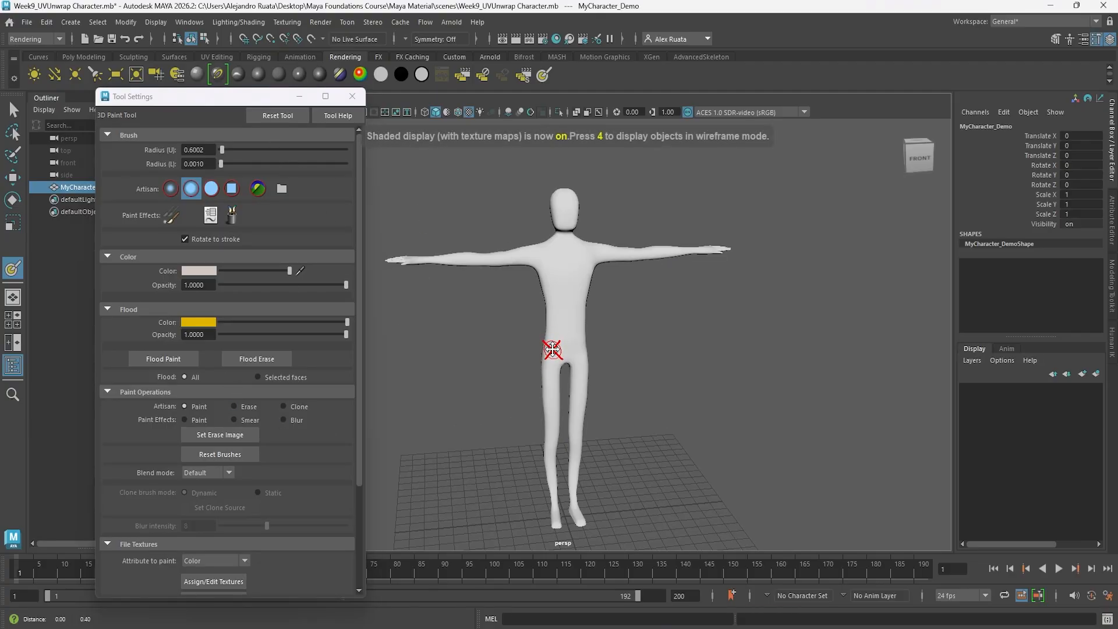
Assign a 4096 × 4096 PNG file texture to the character's Color attribute for 3D painting.
scroll(280, 466, down, 5)
click(213, 449)
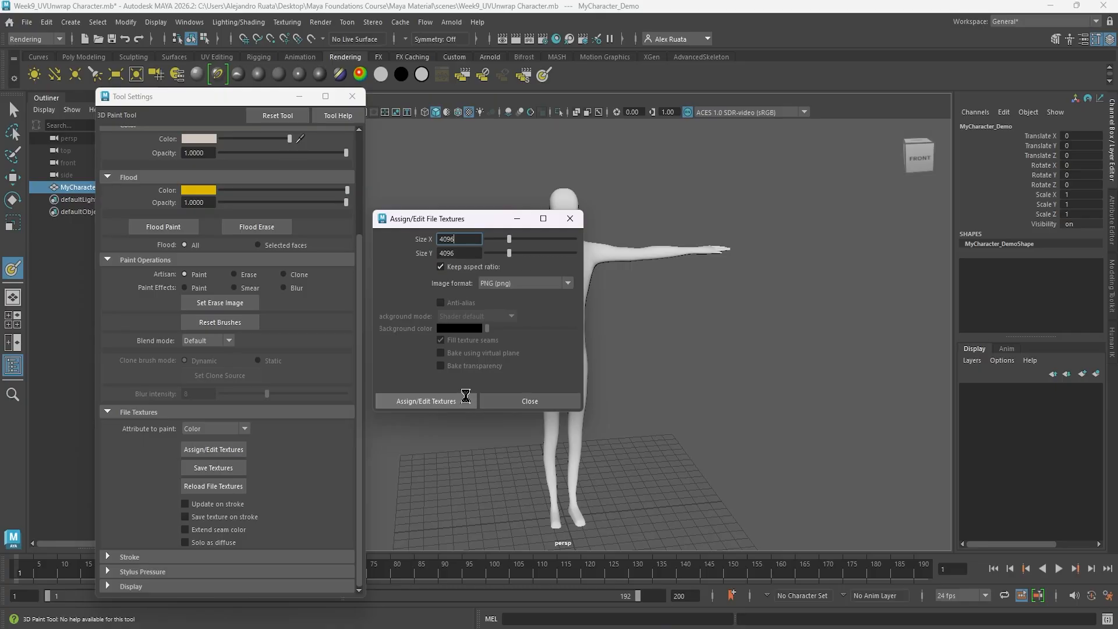
click(465, 396)
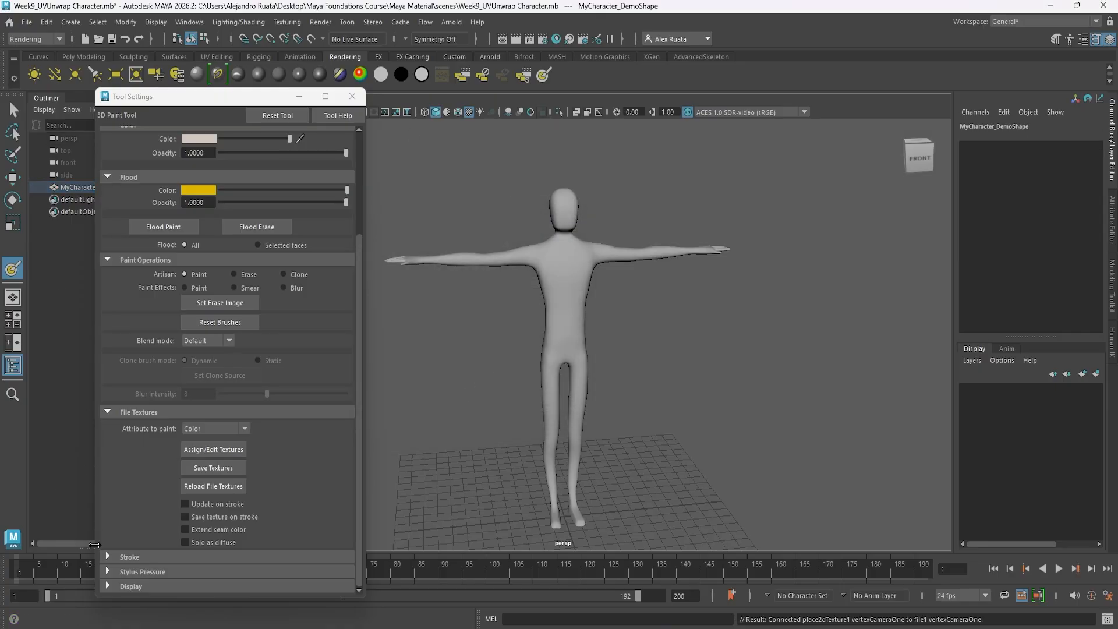
Show the stroke options, try a stroke mirrored along X down both sides of the torso, and undo it.
click(108, 557)
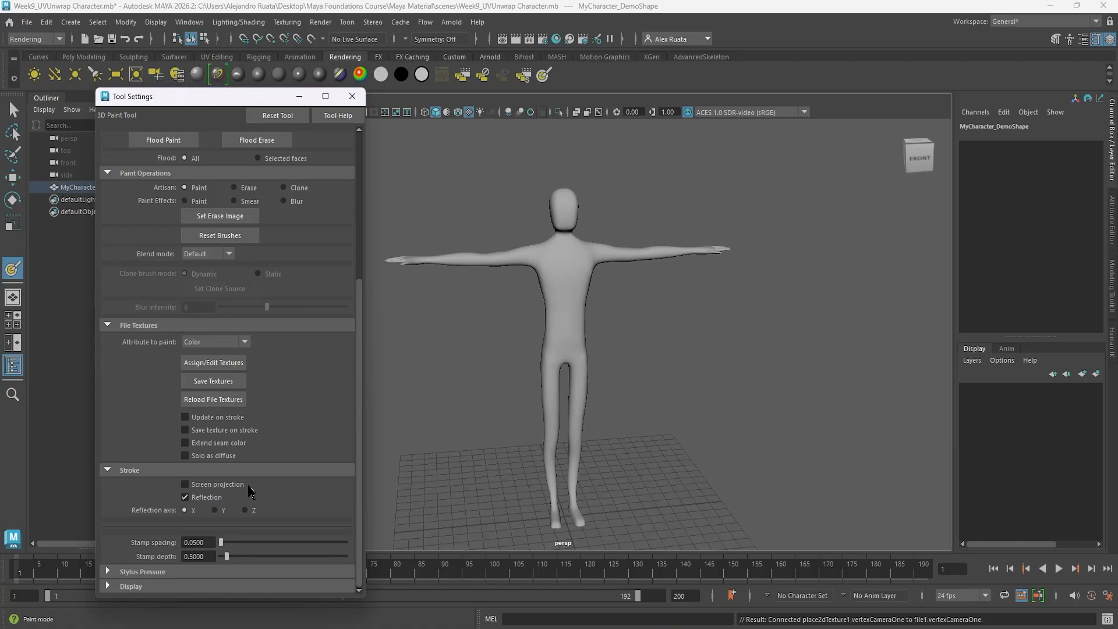
scroll(553, 256, up, 2)
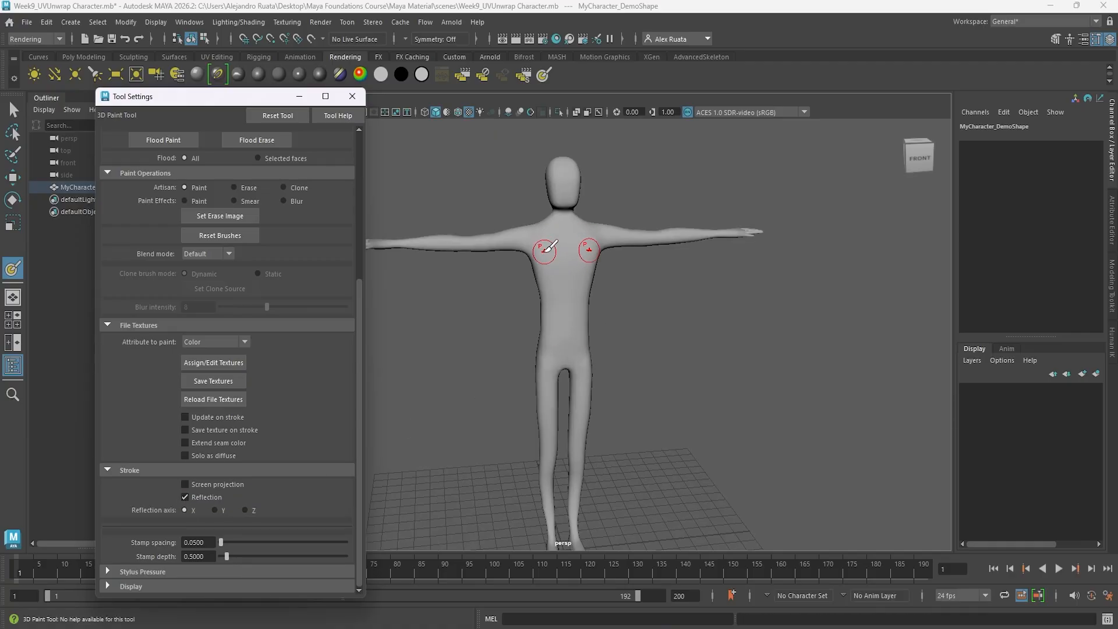
scroll(291, 274, up, 1)
drag(544, 236, 550, 328)
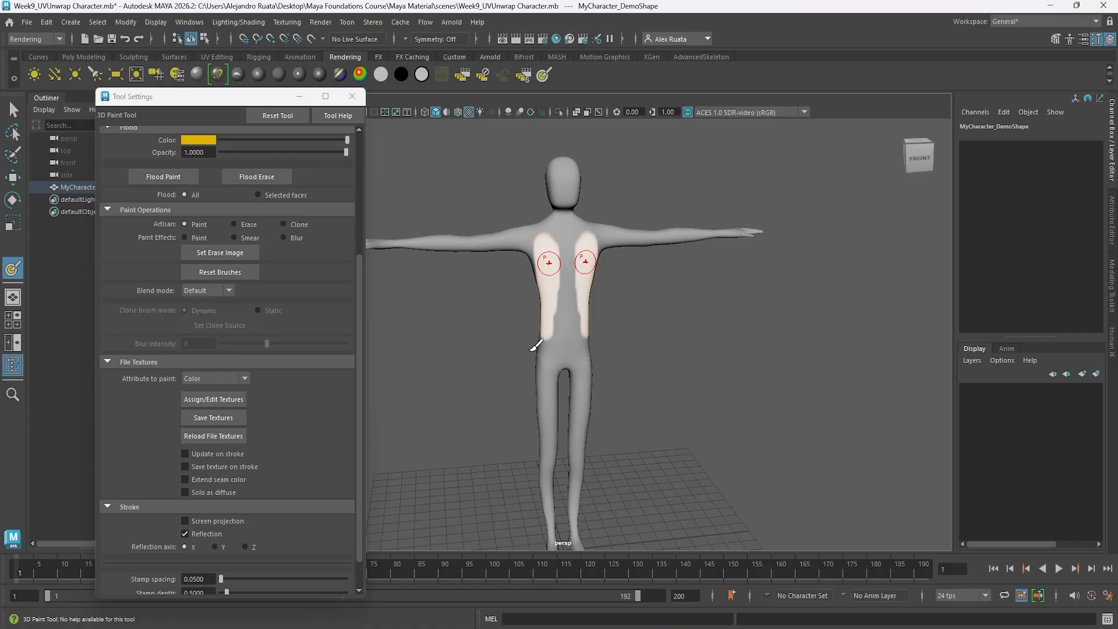
key(ctrl+z)
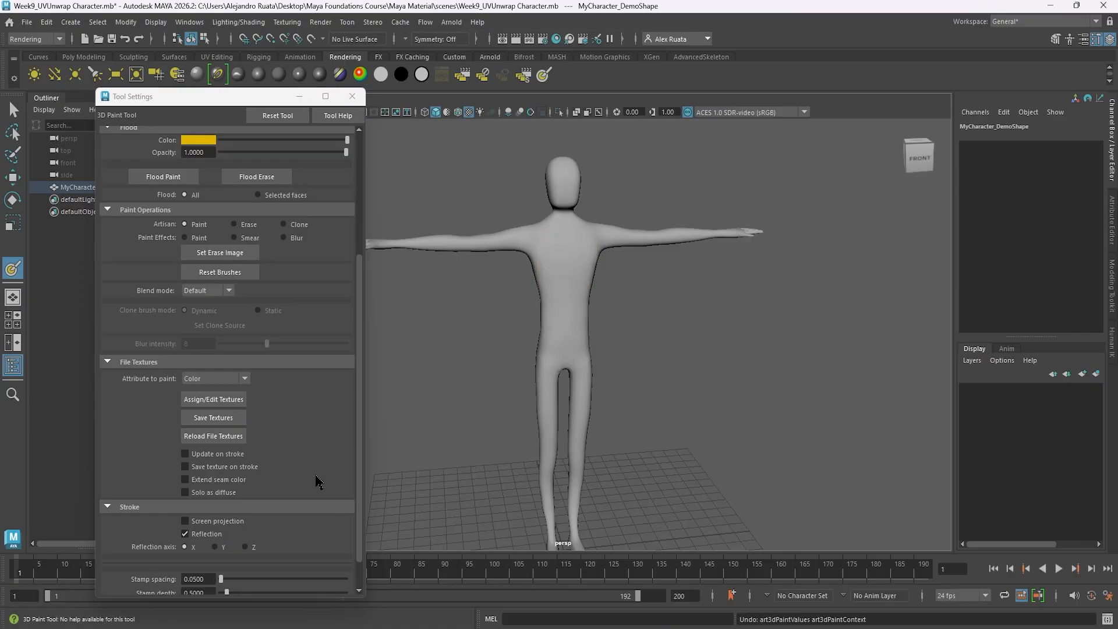
Turn off stroke reflection in the 3D Paint Tool, with the character viewed from its left side.
scroll(318, 482, up, 5)
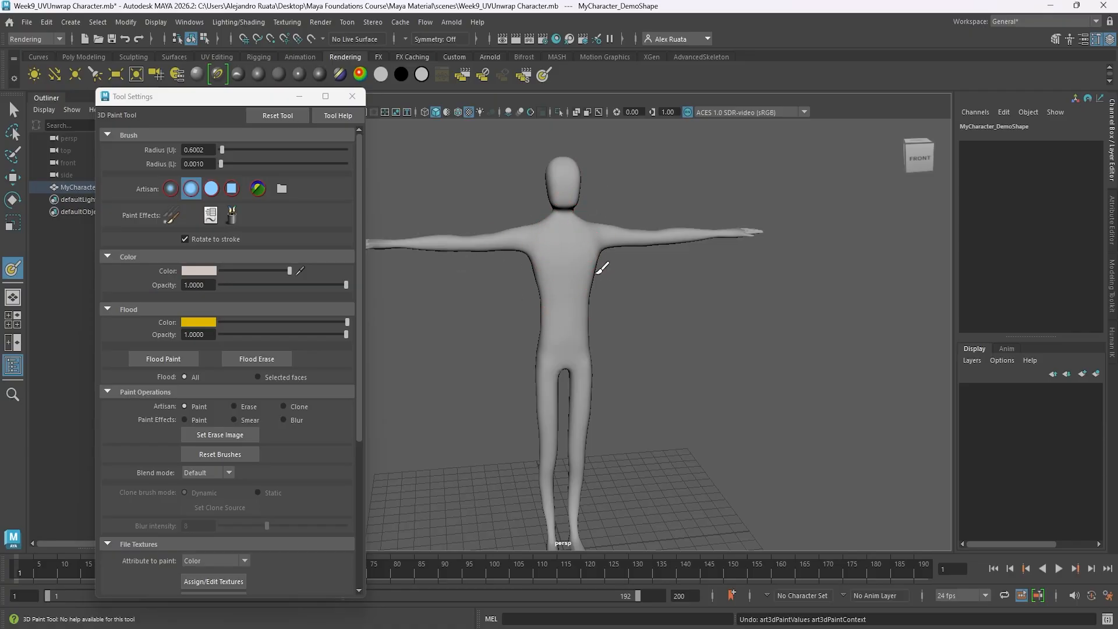
mouse_move(599, 257)
alt+mouse_down()
mouse_move(667, 324)
mouse_move(614, 337)
mouse_move(658, 326)
mouse_move(641, 327)
alt+mouse_up()
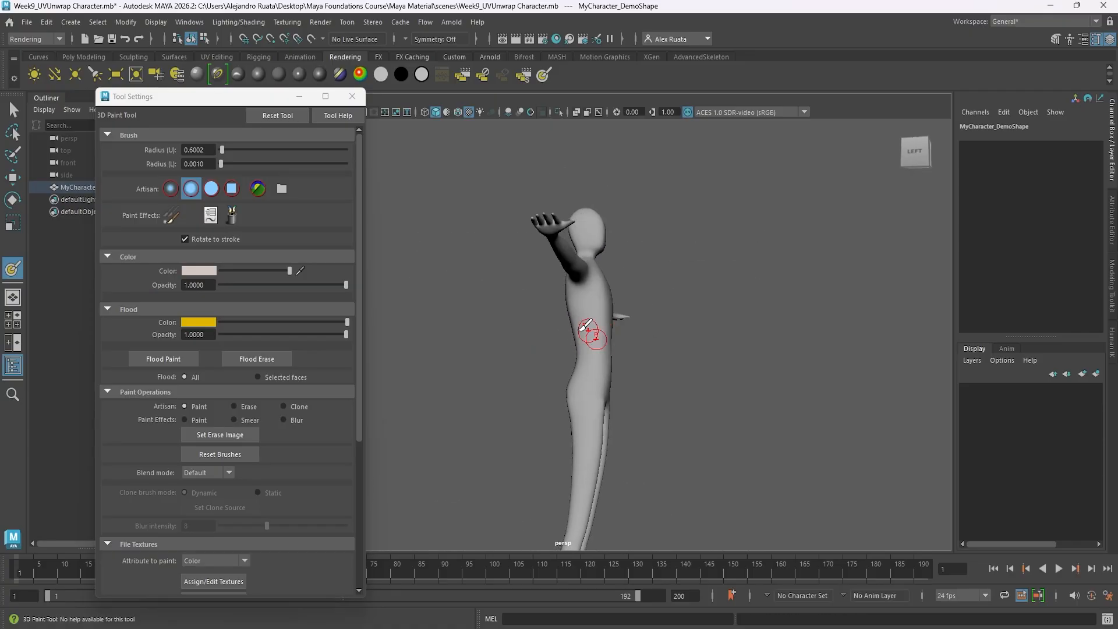
scroll(271, 453, down, 4)
click(185, 496)
scroll(600, 324, up, 6)
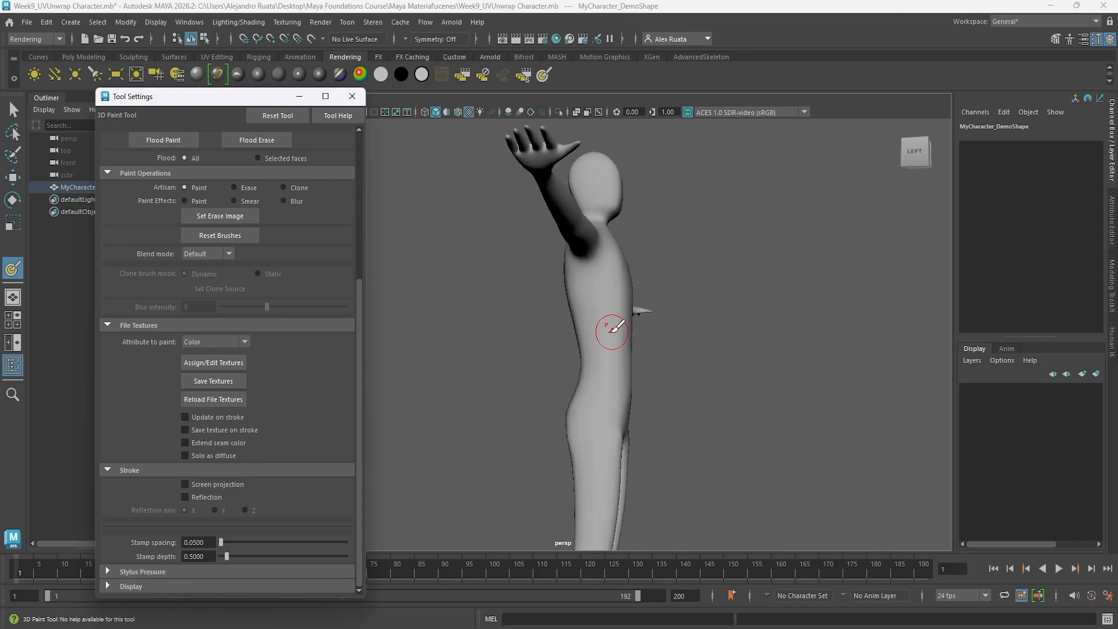
Set the brush's paint color to the cyan swatch with hue 180, saturation 1 and value 1.
scroll(291, 298, up, 4)
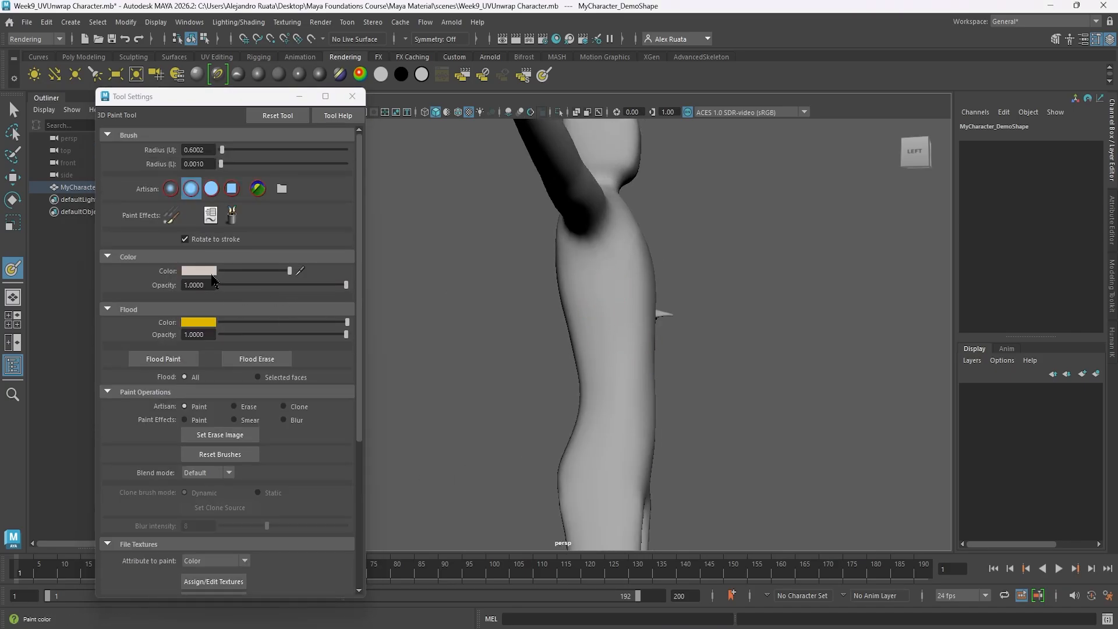
click(206, 271)
click(205, 245)
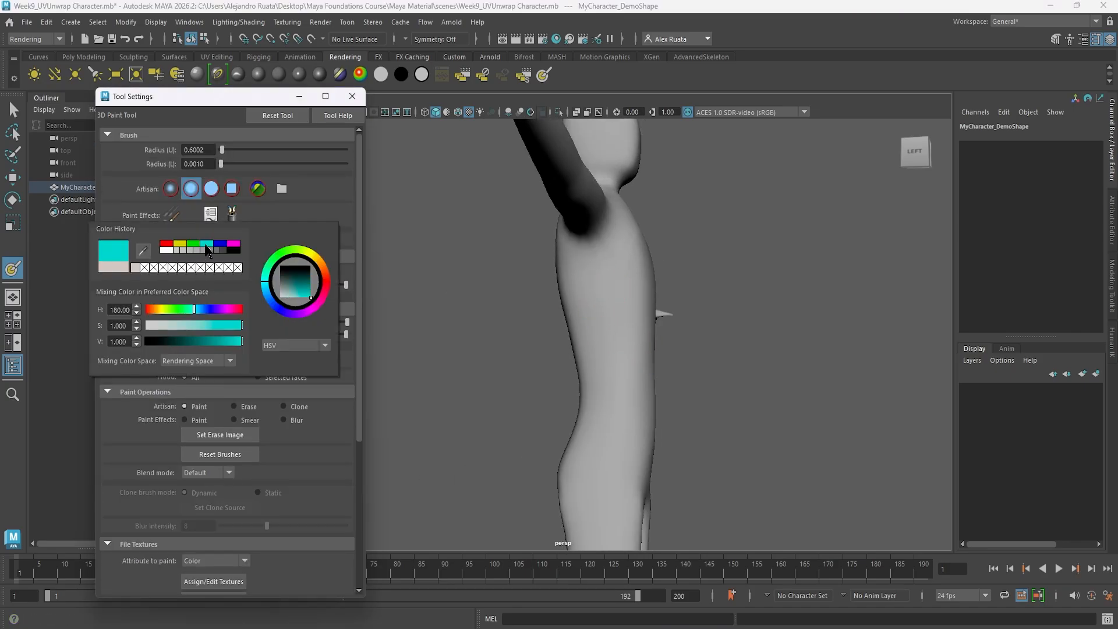
Darken the brush's cyan to a very dark teal, and paint over the character's head, torso, shoulders and upper legs.
drag(290, 282, 296, 274)
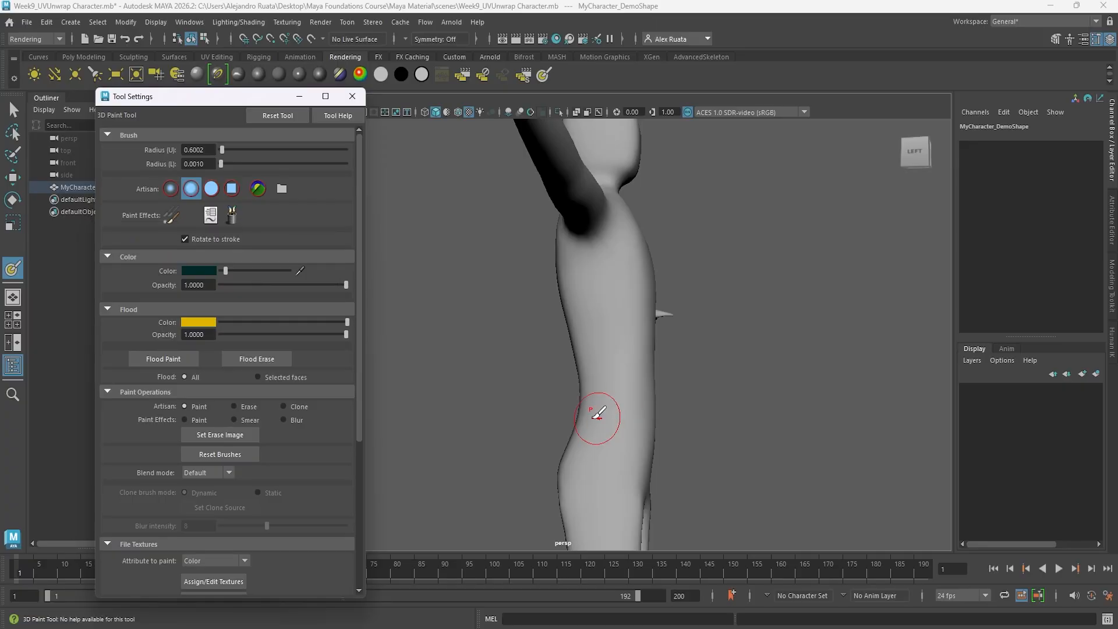
mouse_move(603, 330)
mouse_down()
mouse_move(602, 285)
mouse_move(606, 368)
mouse_move(613, 342)
mouse_move(558, 335)
mouse_up()
scroll(611, 343, down, 6)
mouse_move(557, 317)
mouse_down()
mouse_move(566, 231)
mouse_move(559, 370)
mouse_move(542, 358)
mouse_up()
mouse_move(544, 378)
mouse_down()
mouse_move(559, 400)
mouse_move(532, 388)
mouse_move(566, 328)
mouse_up()
alt+middle_drag(548, 454, 557, 371)
alt+drag(557, 371, 539, 373)
scroll(553, 442, up, 3)
mouse_move(559, 515)
mouse_down()
mouse_move(567, 481)
mouse_move(619, 411)
mouse_up()
scroll(618, 402, down, 4)
Set the paint color back to bright cyan, and paint one stroke down the side of the waist to the hip.
click(201, 271)
click(195, 242)
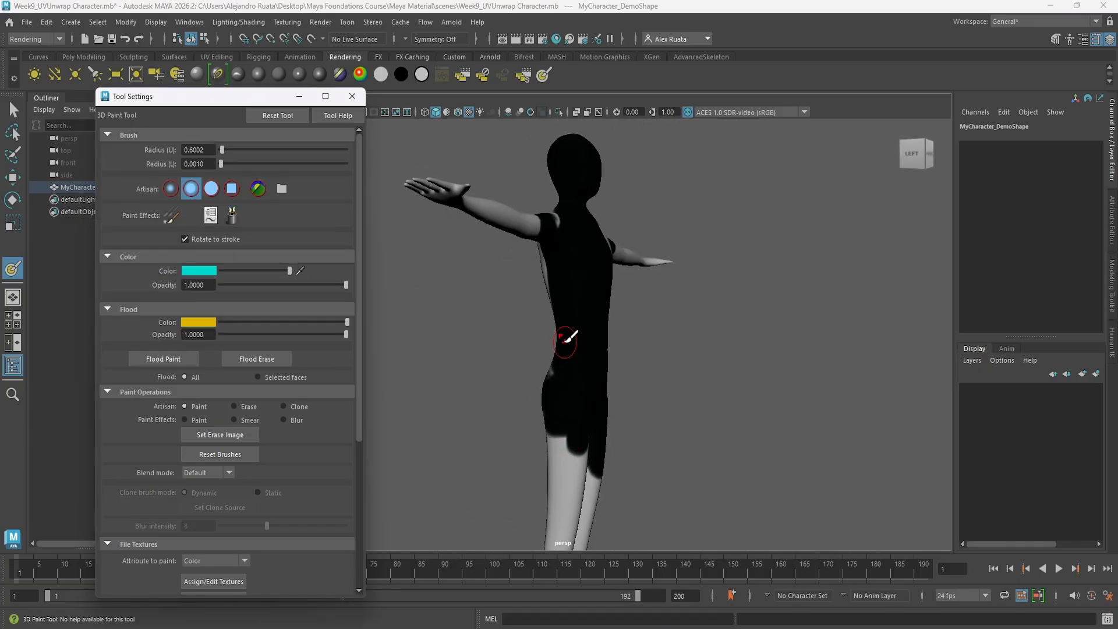
alt+drag(564, 341, 605, 329)
drag(593, 300, 606, 386)
alt+drag(547, 422, 475, 404)
Switch the render settings to the Maya Software renderer, and choose a quality preset for it.
click(543, 40)
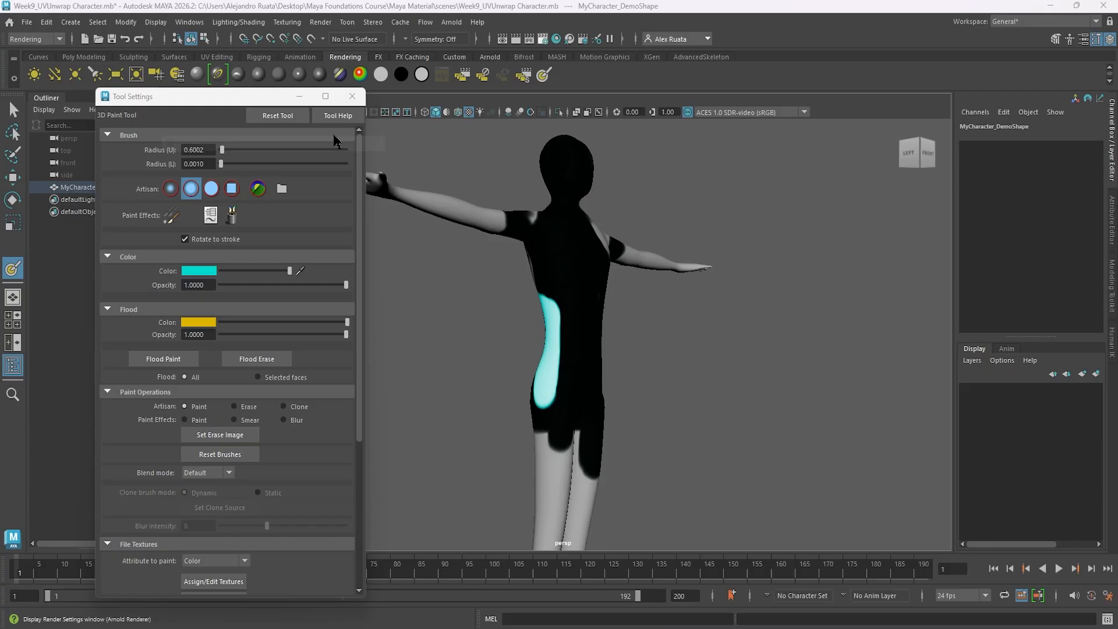
click(231, 161)
click(228, 174)
click(226, 180)
click(270, 209)
click(267, 271)
Set the render image size to 1920 × 1080, and close the Render Settings and Tool Settings windows.
click(168, 180)
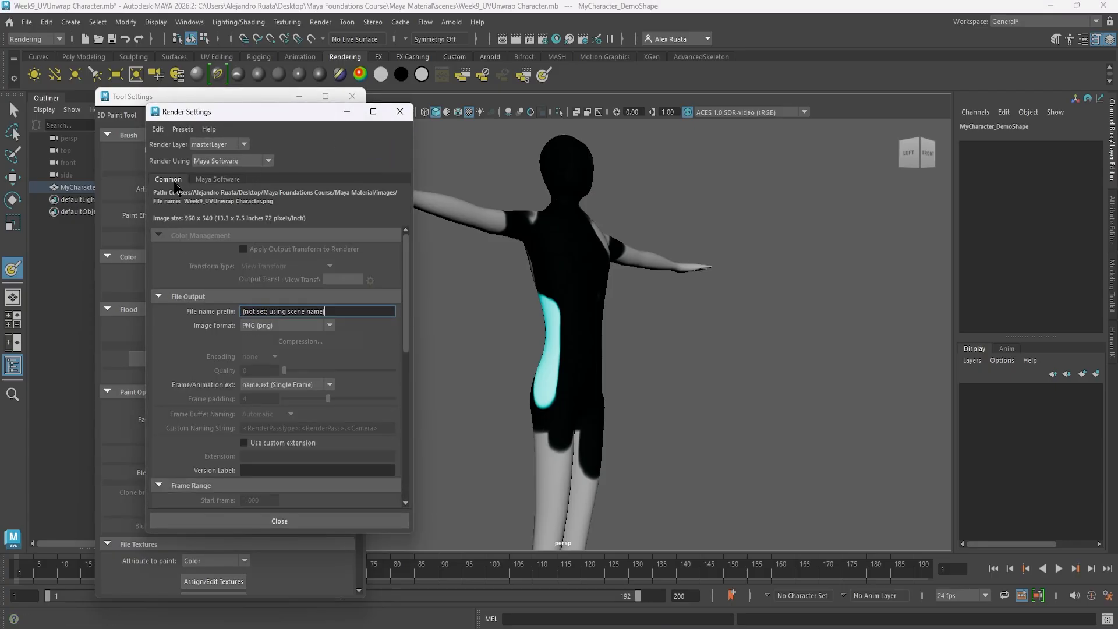
scroll(280, 379, down, 4)
click(299, 451)
scroll(298, 492, down, 3)
click(297, 498)
click(294, 523)
click(352, 97)
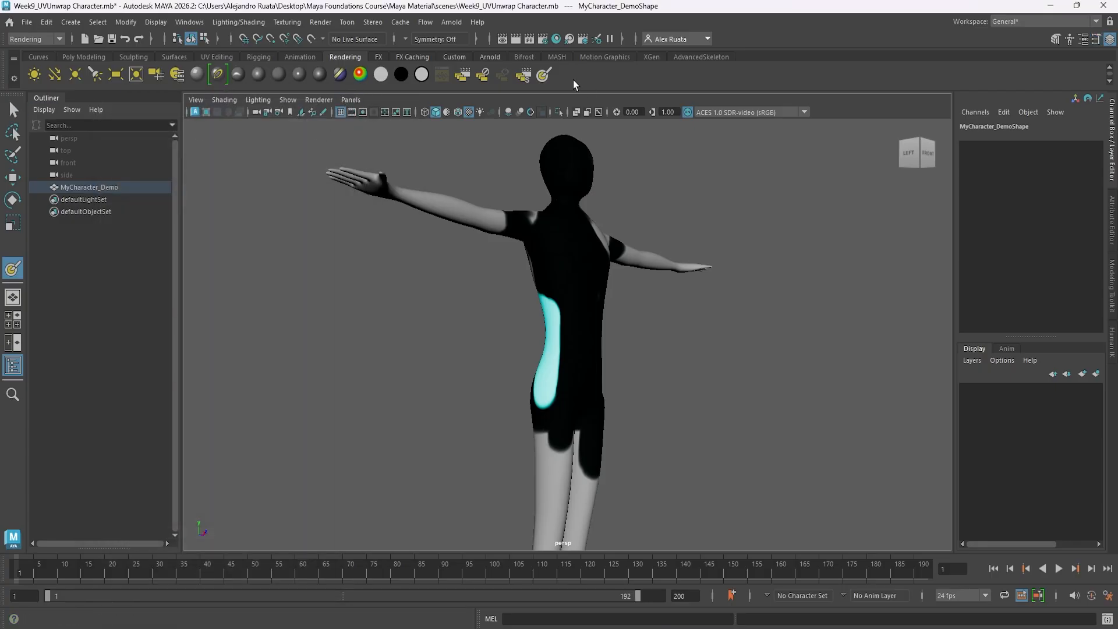
Render the painted character with Maya Software, examine the torso's UV seams up close, and close the render.
click(516, 39)
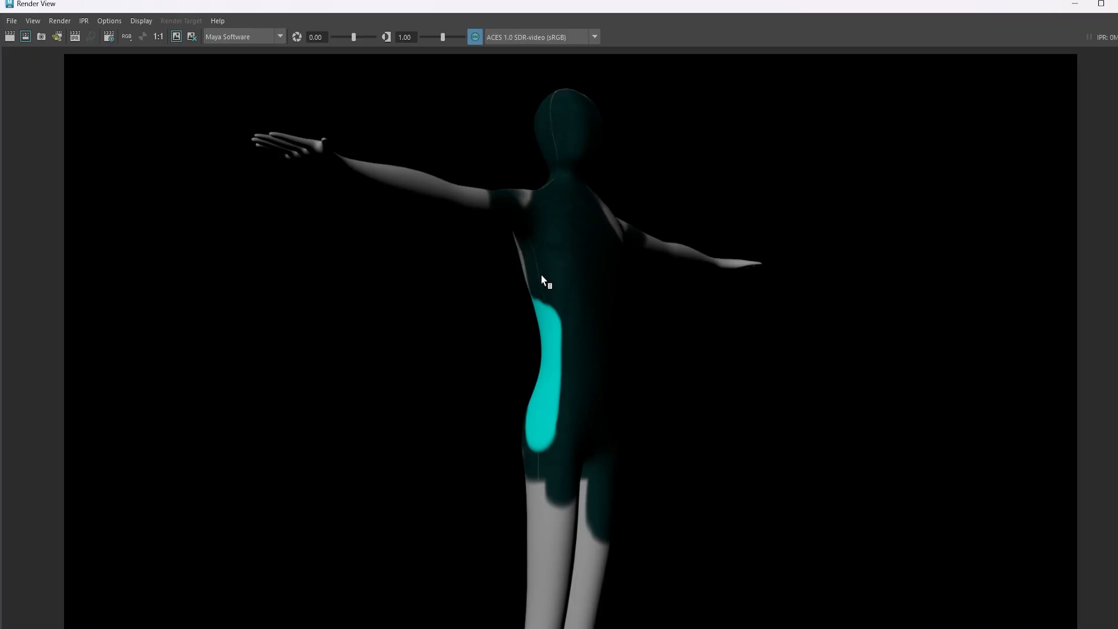
scroll(542, 279, up, 5)
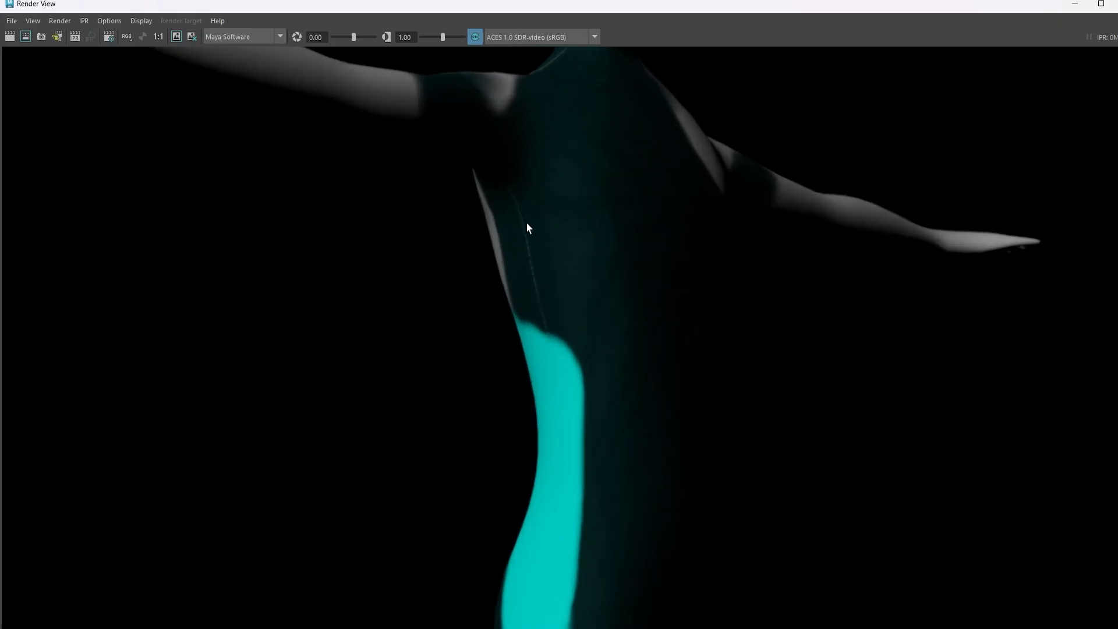
scroll(524, 221, down, 5)
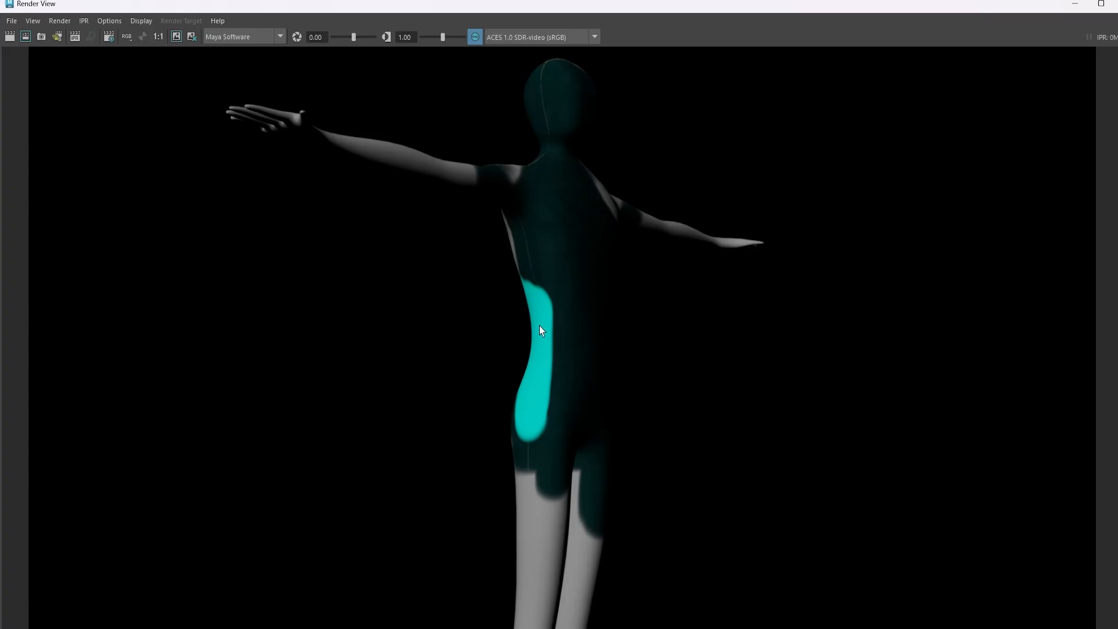
click(1106, 4)
click(1103, 5)
Dab a spot of cyan on the front of the character's chest.
mouse_move(688, 239)
alt+mouse_down()
mouse_move(651, 263)
mouse_move(512, 274)
mouse_move(571, 303)
mouse_move(576, 251)
alt+mouse_up()
click(565, 255)
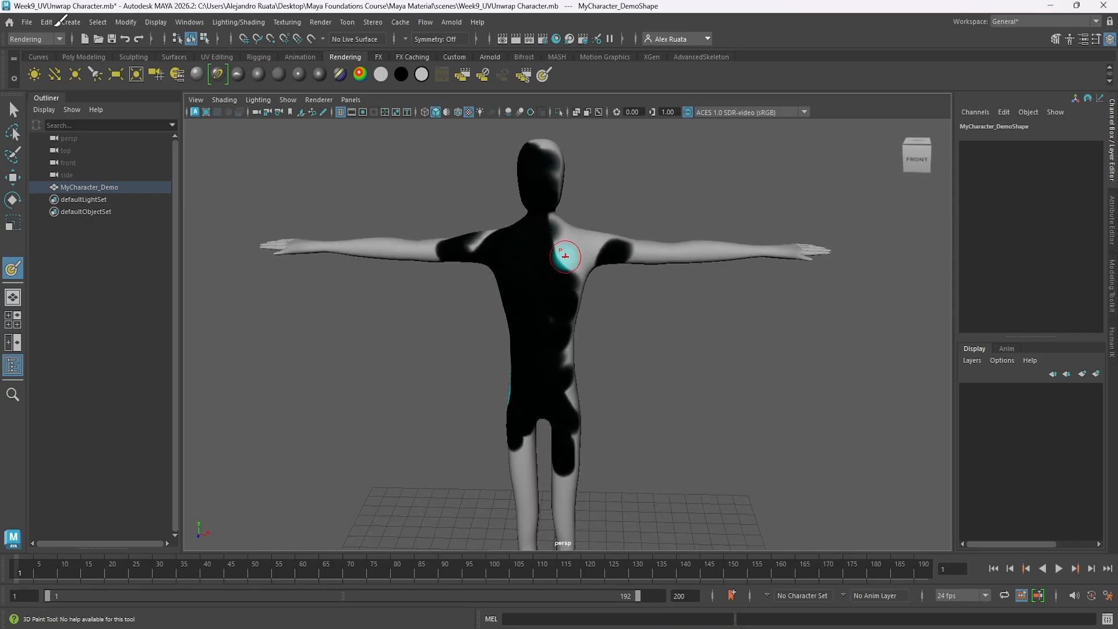
Reselect MyCharacter_Demo and flood its whole texture with the yellow flood color at opacity 1 using the 3D Paint Tool.
click(12, 109)
click(538, 224)
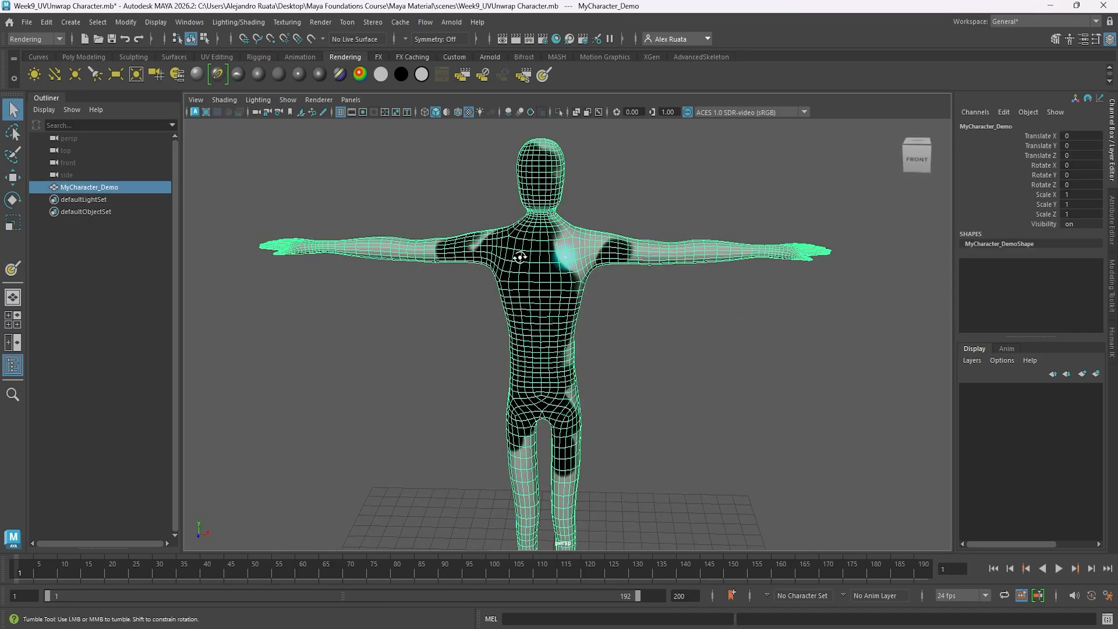
alt+drag(520, 257, 587, 240)
click(287, 22)
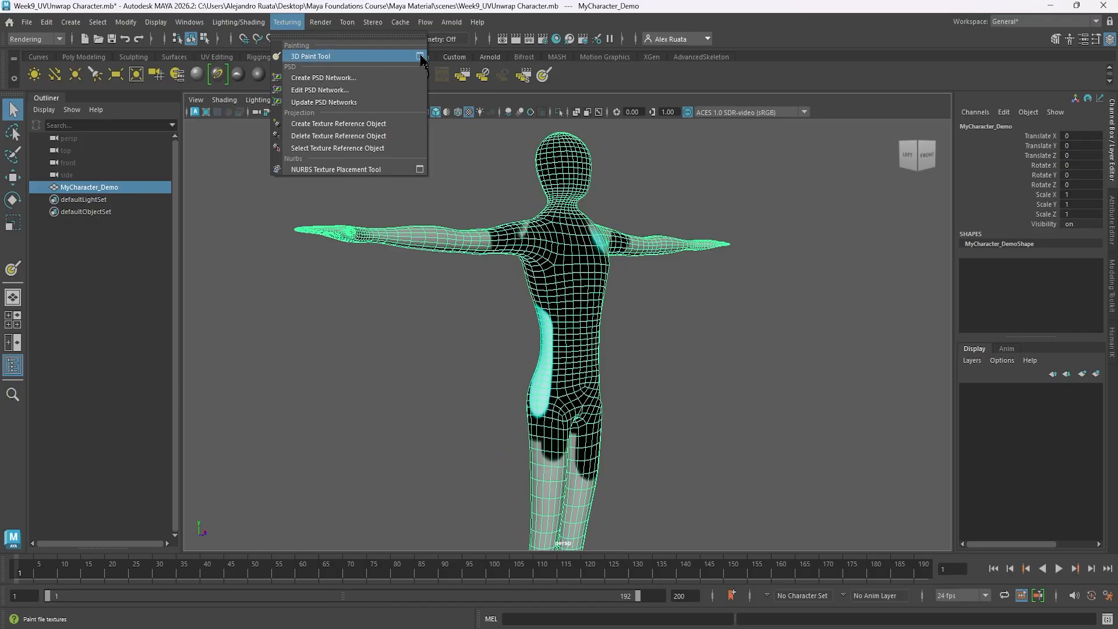
click(420, 57)
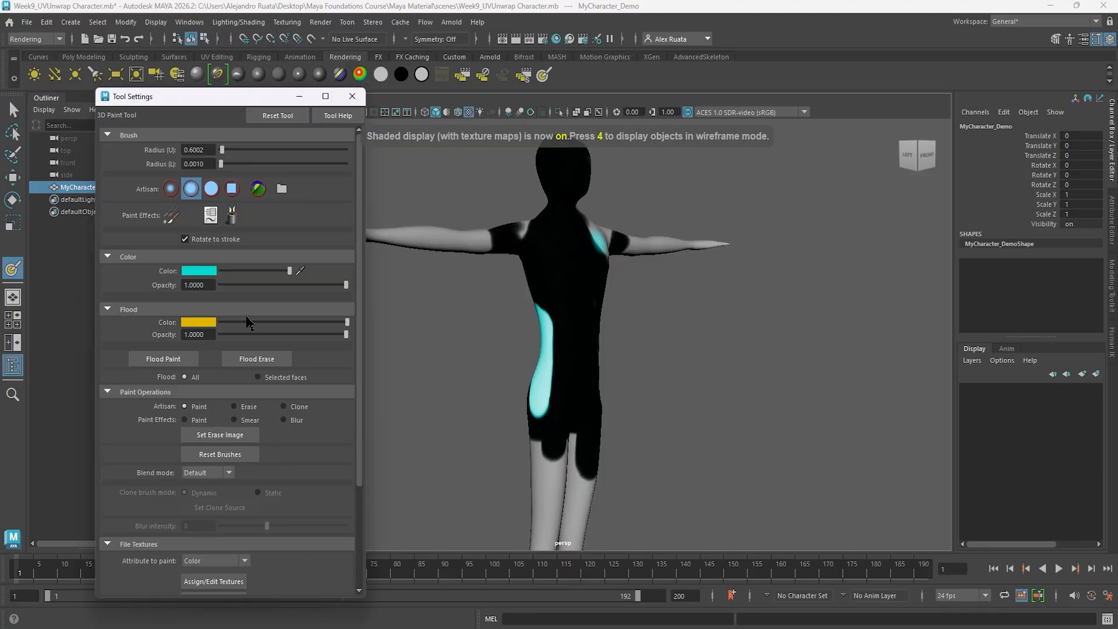
click(166, 358)
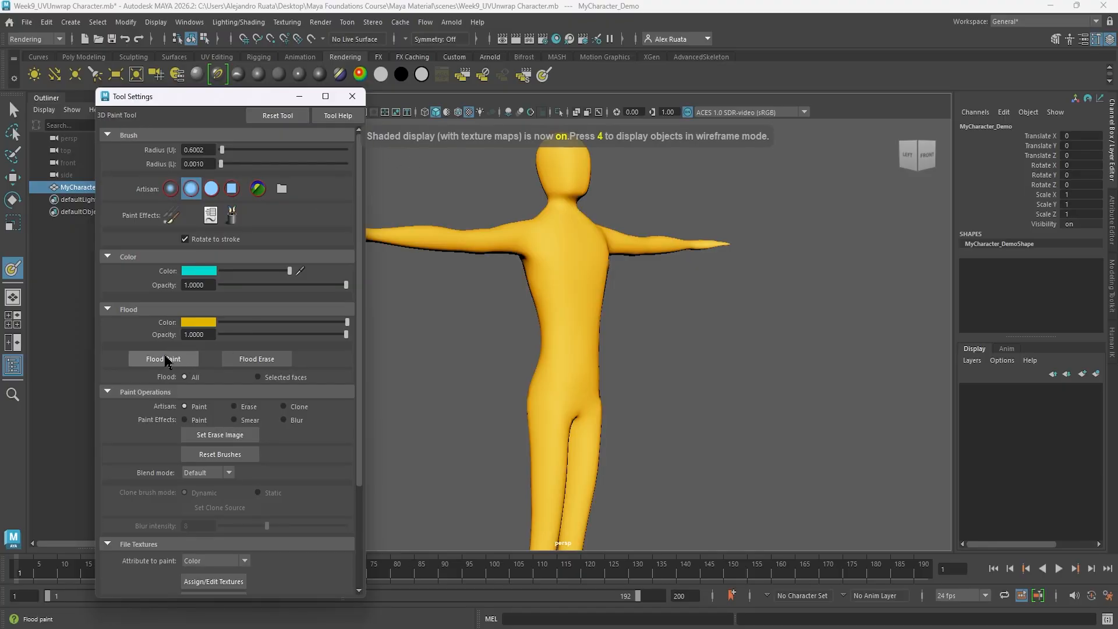
Render the yellow-flooded character with Maya Software to check its surface, and close the render.
mouse_move(454, 349)
alt+mouse_down()
mouse_move(523, 347)
mouse_move(637, 116)
alt+mouse_up()
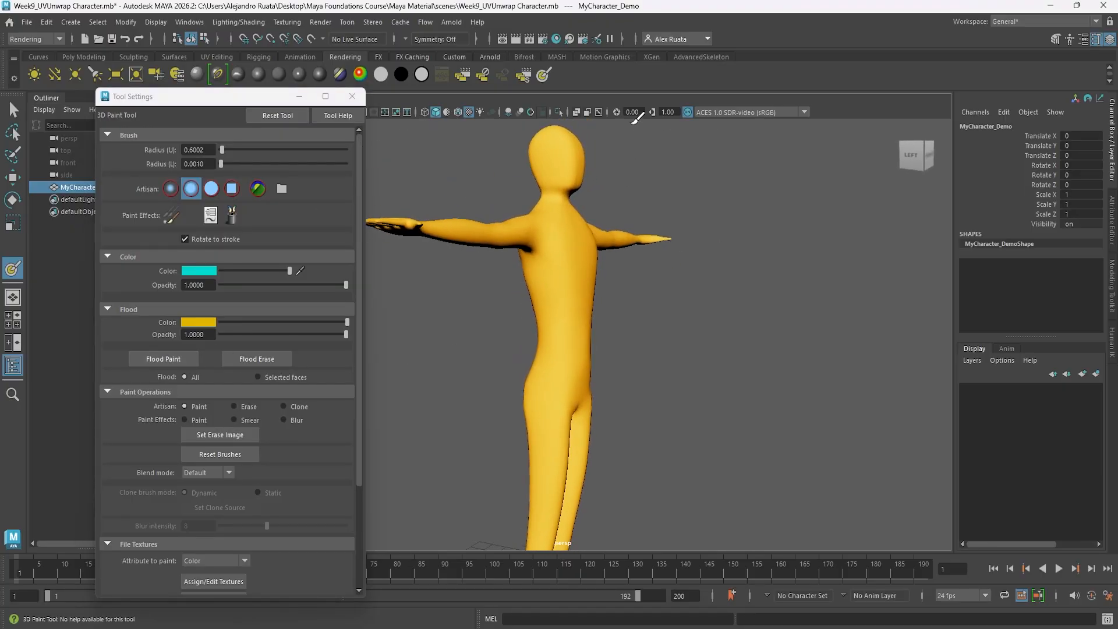
click(528, 41)
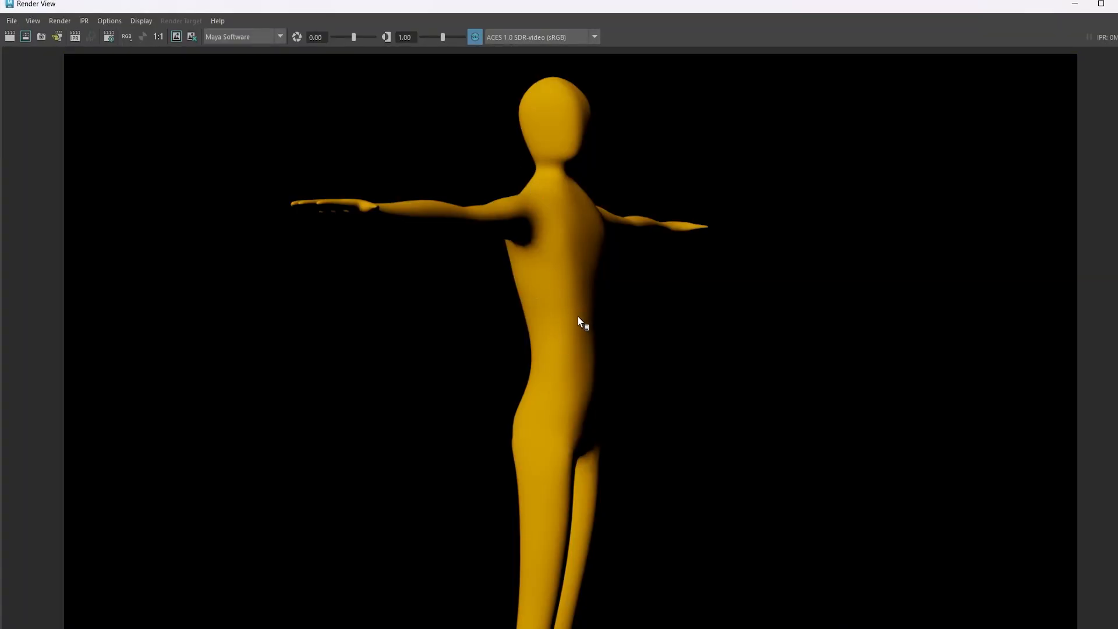
click(1100, 5)
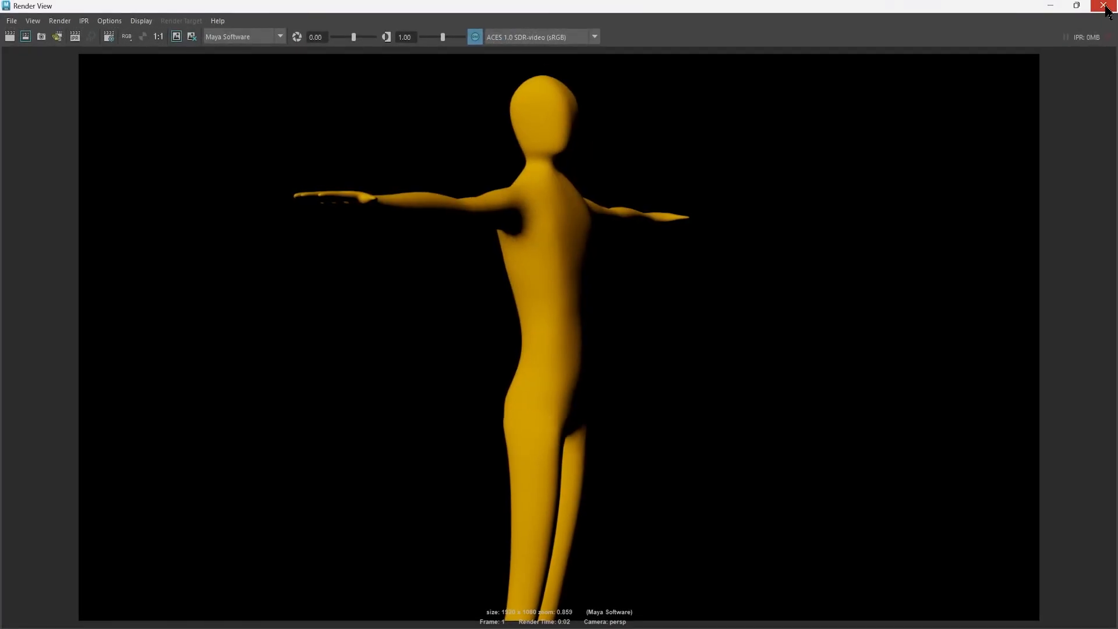
click(1104, 6)
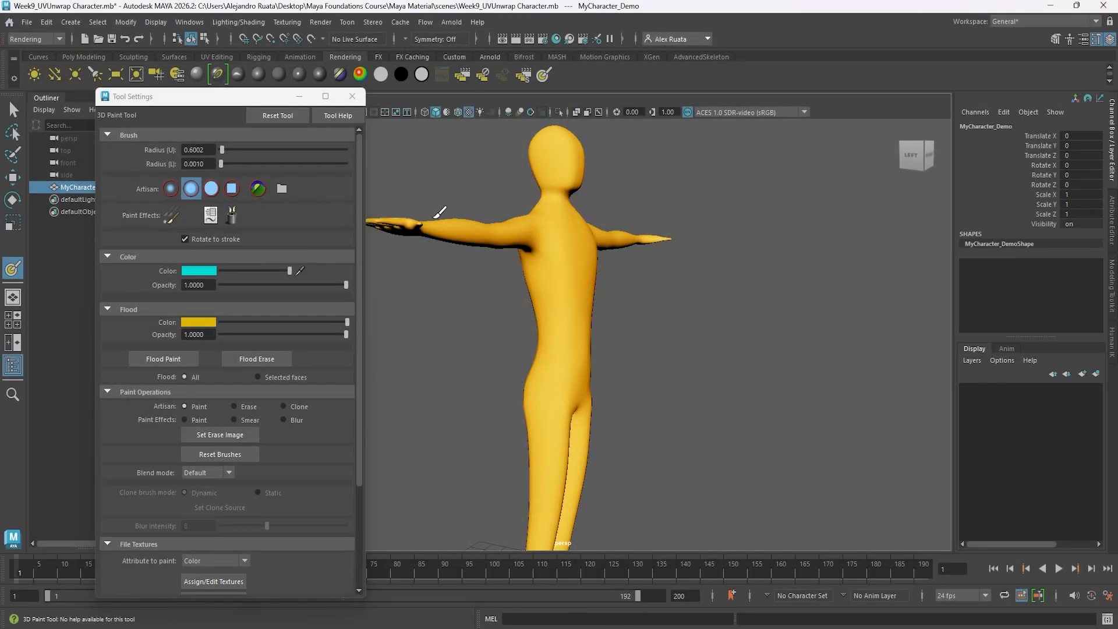
Examine the flooded character from the front and side, along with the 3D Paint Tool's file texture and stroke settings.
alt+drag(439, 212, 497, 291)
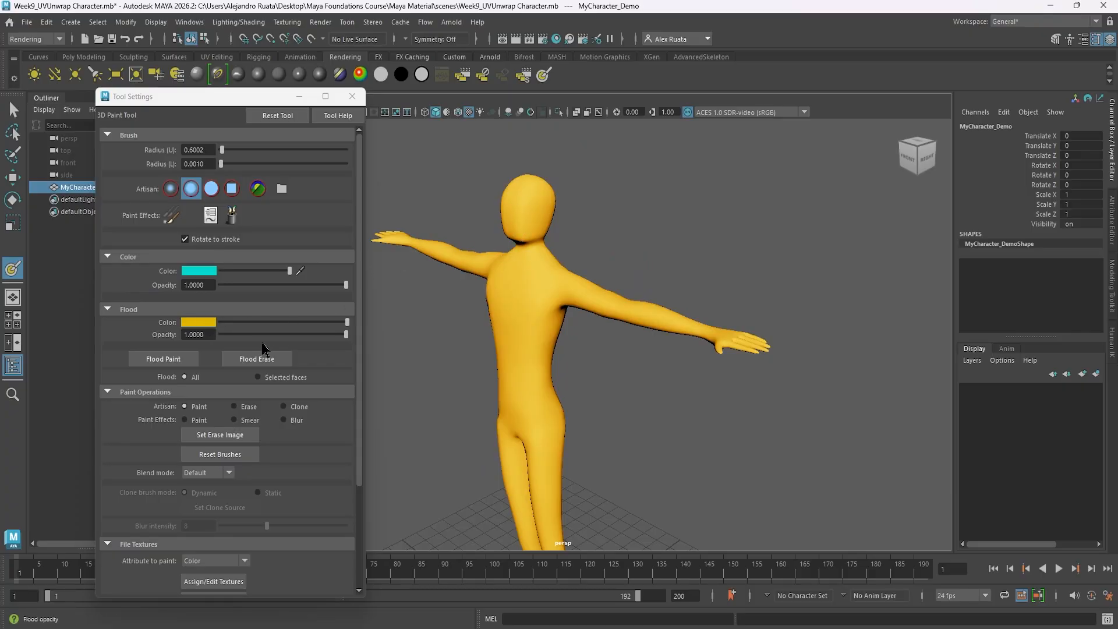
alt+middle_drag(484, 347, 563, 363)
alt+drag(532, 374, 600, 337)
scroll(262, 473, down, 4)
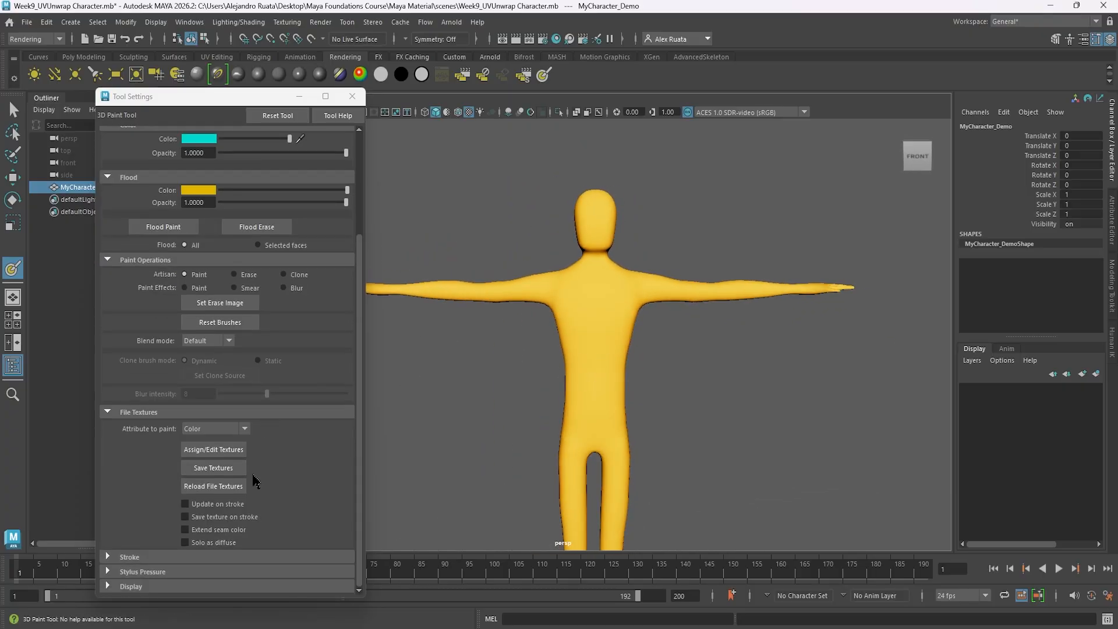
click(142, 558)
scroll(162, 566, up, 5)
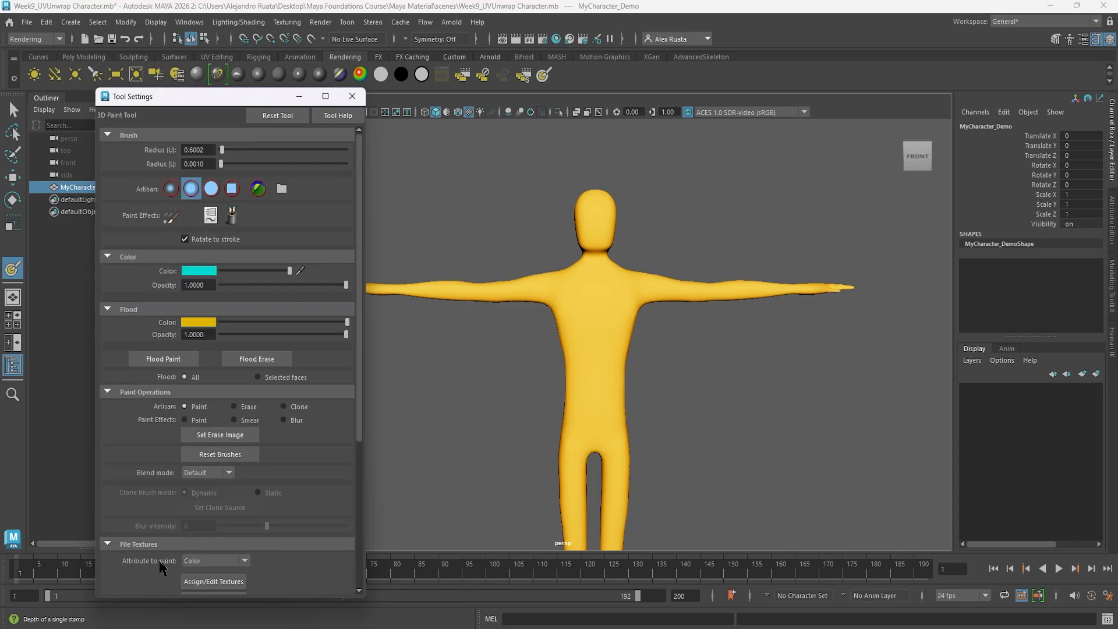
alt+drag(576, 347, 546, 347)
mouse_move(547, 344)
alt+right_down()
mouse_move(849, 327)
mouse_move(503, 341)
mouse_move(619, 330)
mouse_move(575, 318)
alt+right_up()
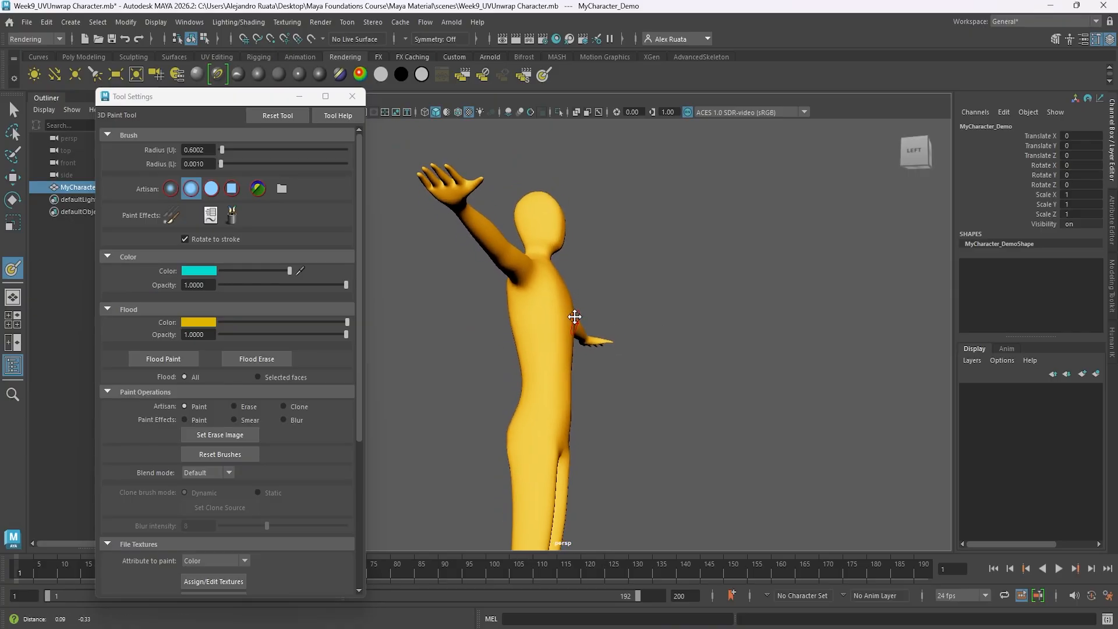
alt+drag(568, 315, 531, 342)
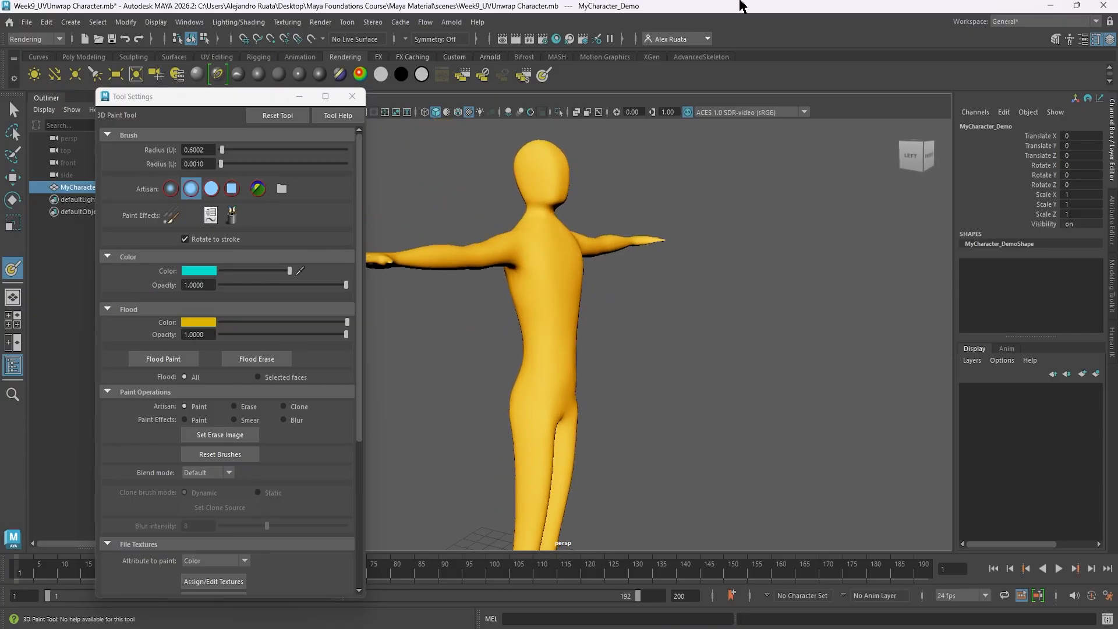
Open the Paint Effects brush library from the 3D Paint Tool settings.
click(236, 217)
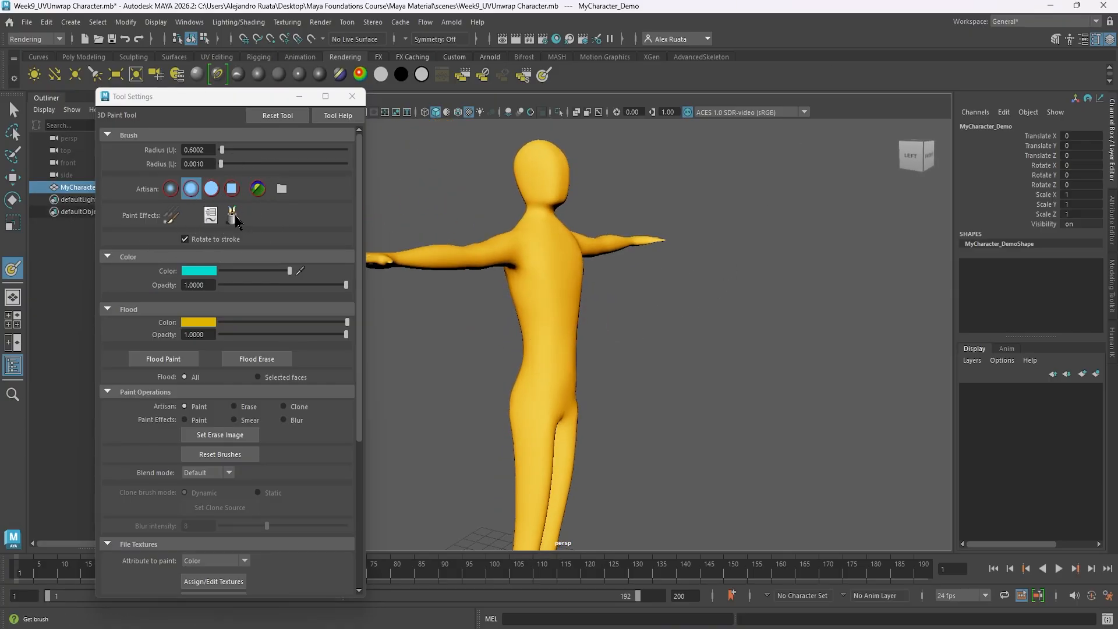
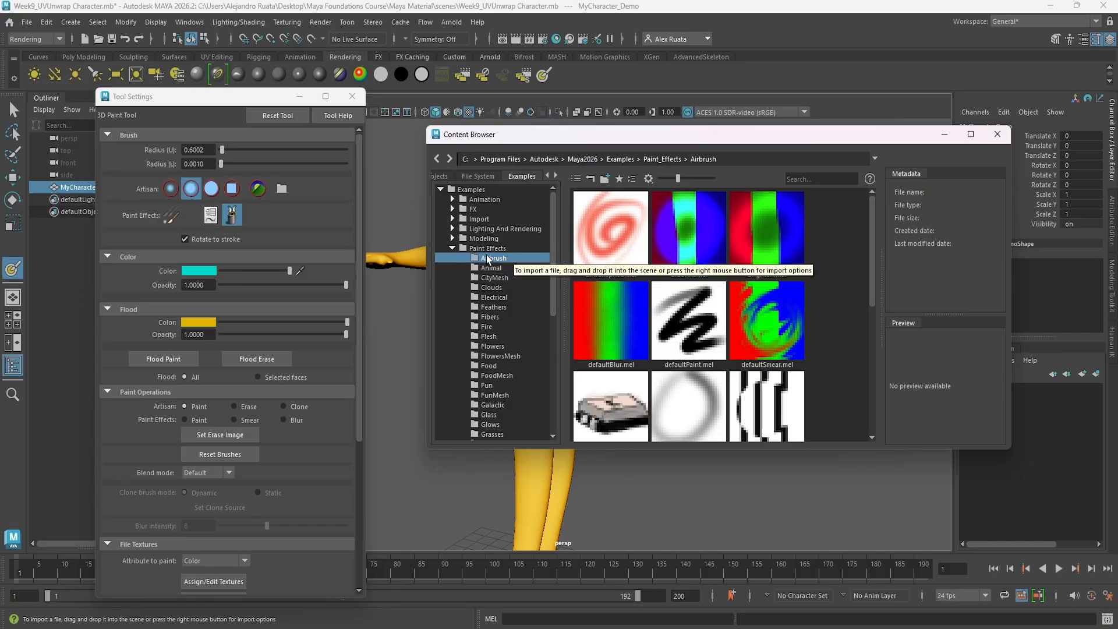
Browse the Flesh, Fire and Glass brush categories in the Paint Effects examples.
scroll(506, 267, down, 4)
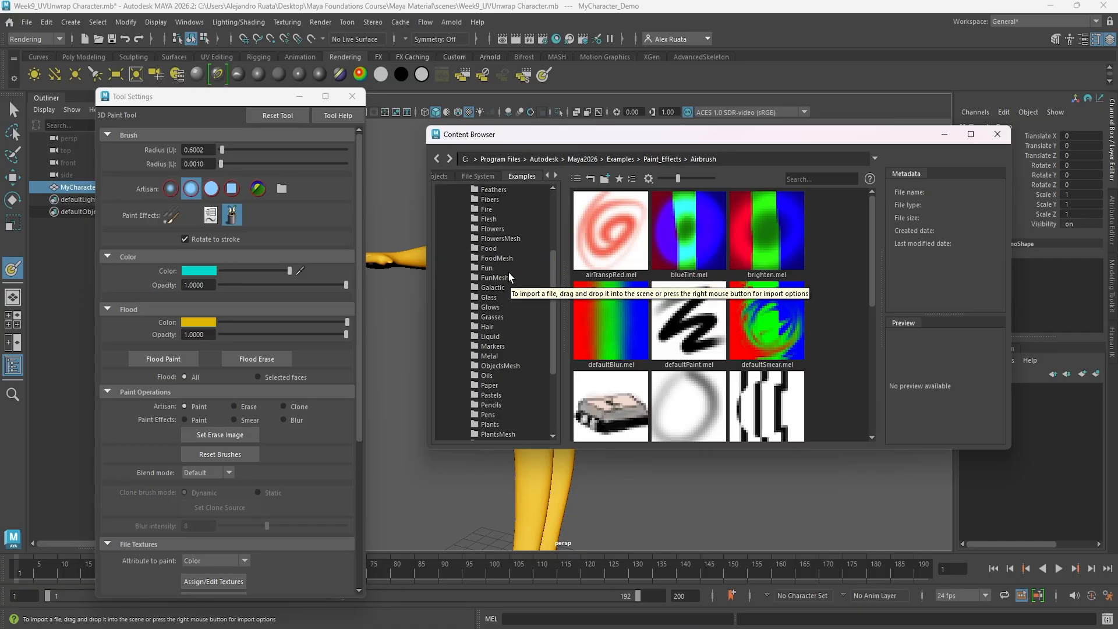
scroll(508, 272, down, 4)
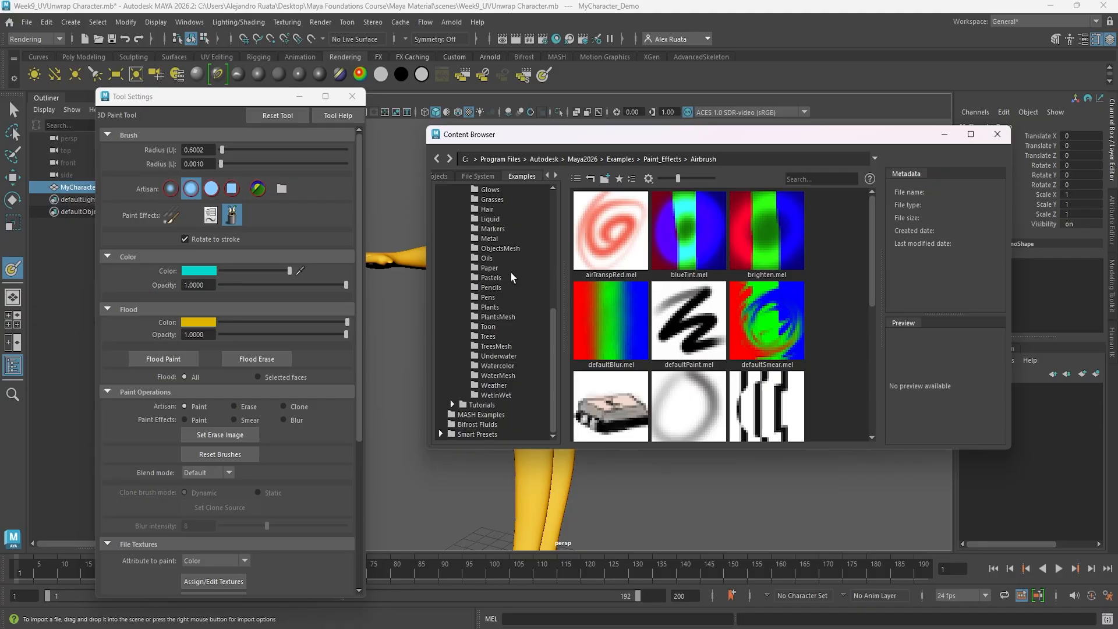
scroll(526, 305, up, 4)
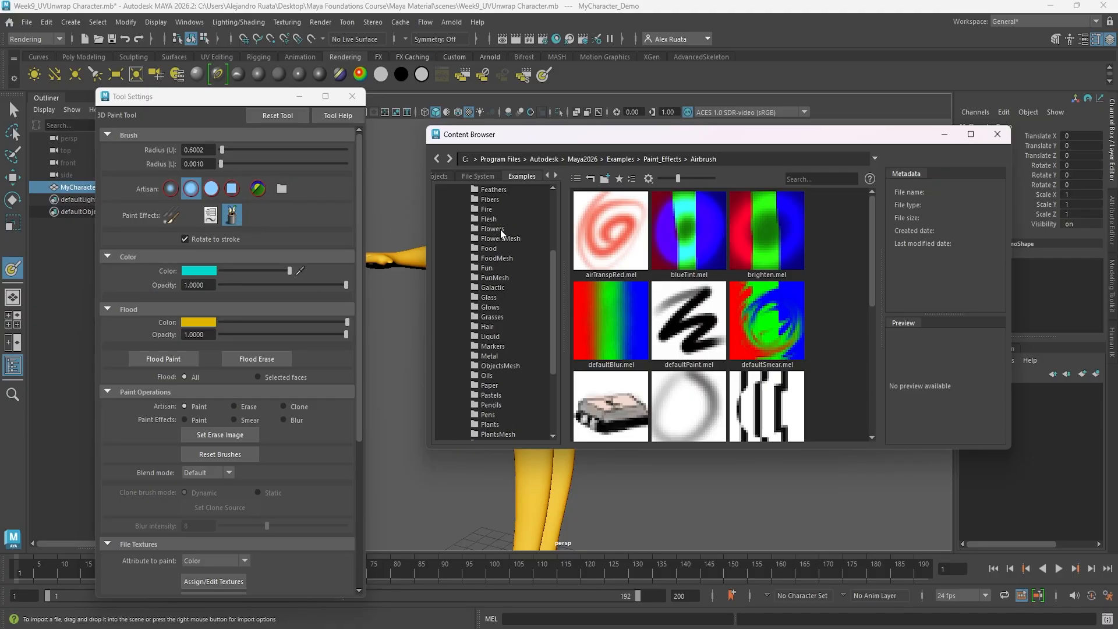
click(488, 219)
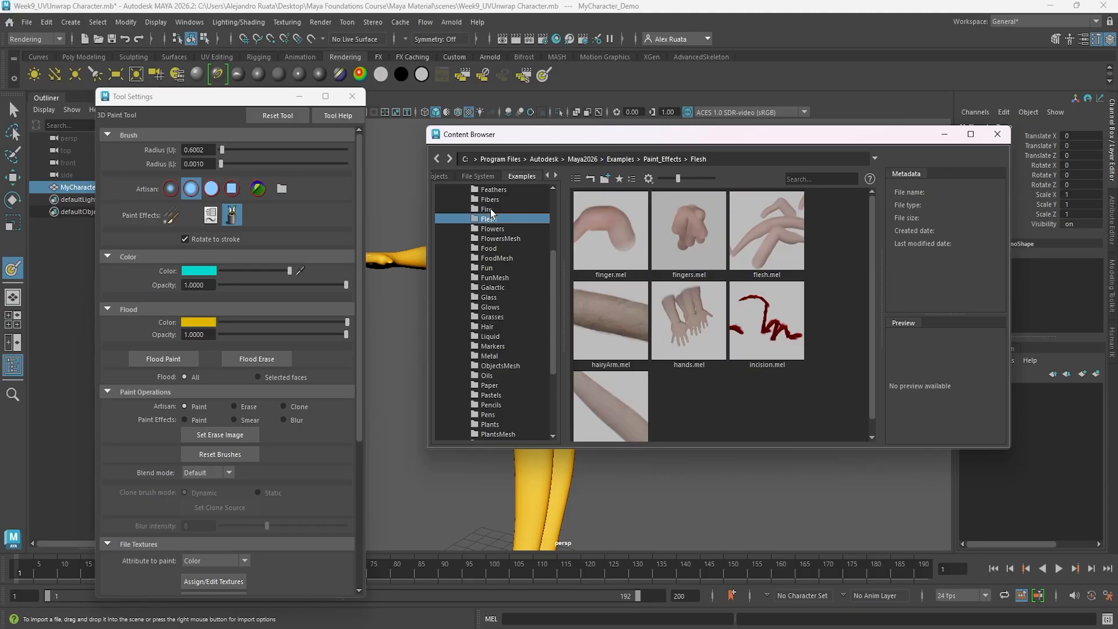
click(490, 210)
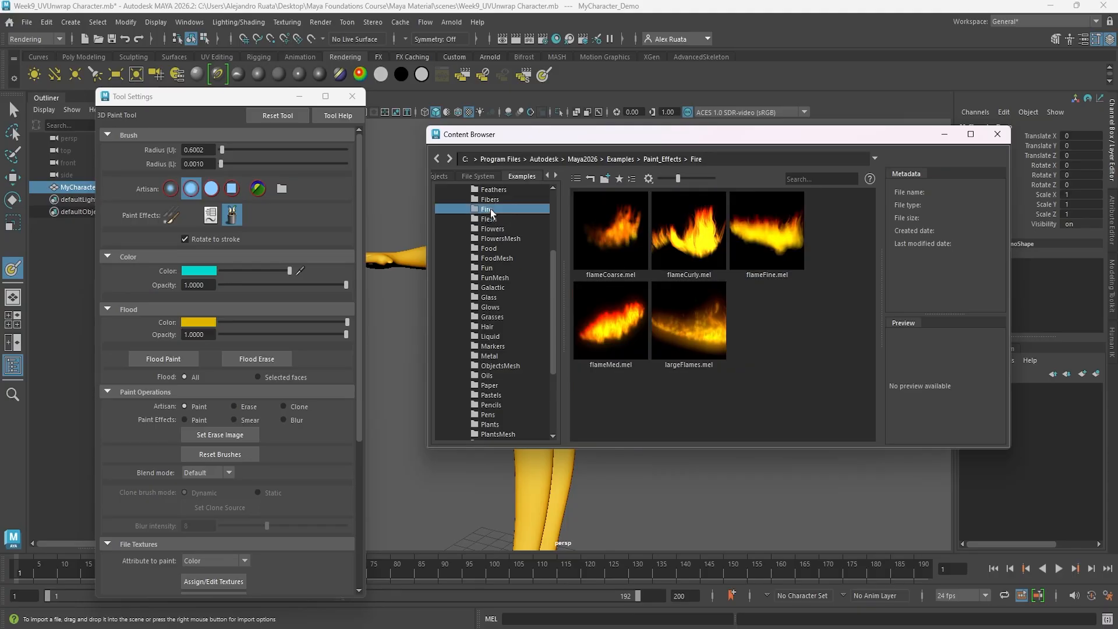
click(489, 298)
Load the aurora.mel brush from the Glows category and paint a vertical test stroke down the character's torso.
click(492, 307)
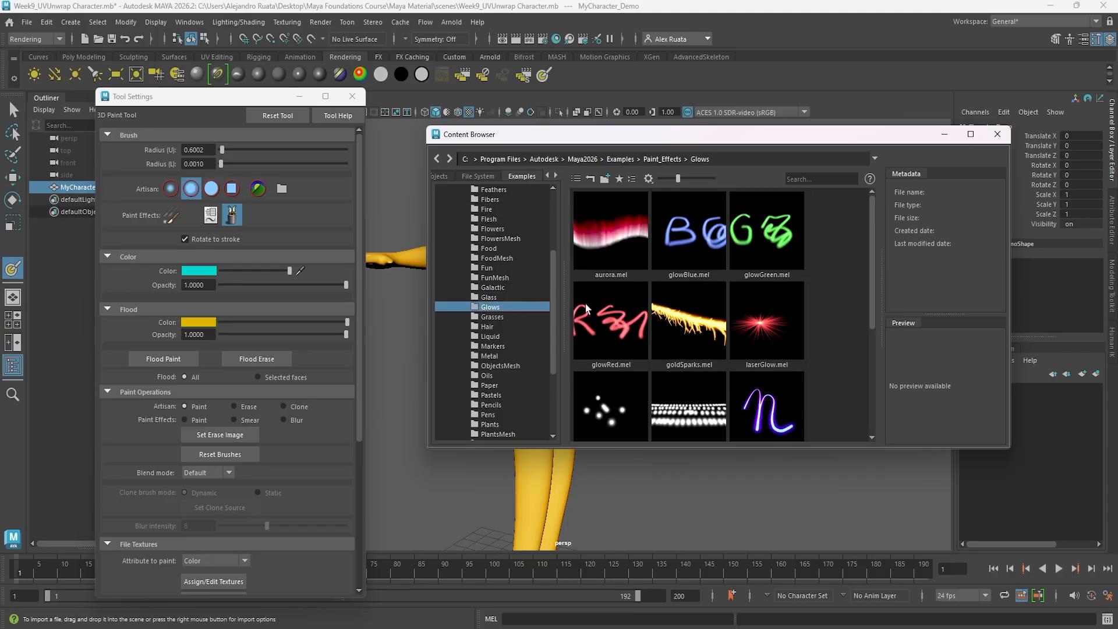
click(610, 233)
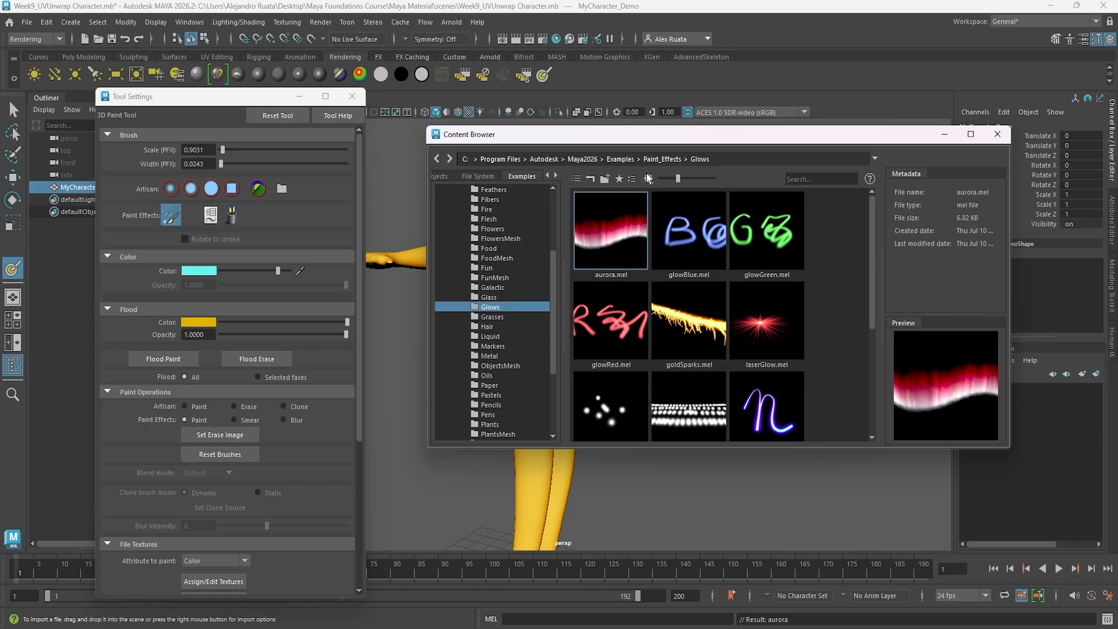
mouse_move(582, 134)
mouse_down()
mouse_move(613, 153)
mouse_move(613, 439)
mouse_up()
alt+drag(557, 338, 500, 334)
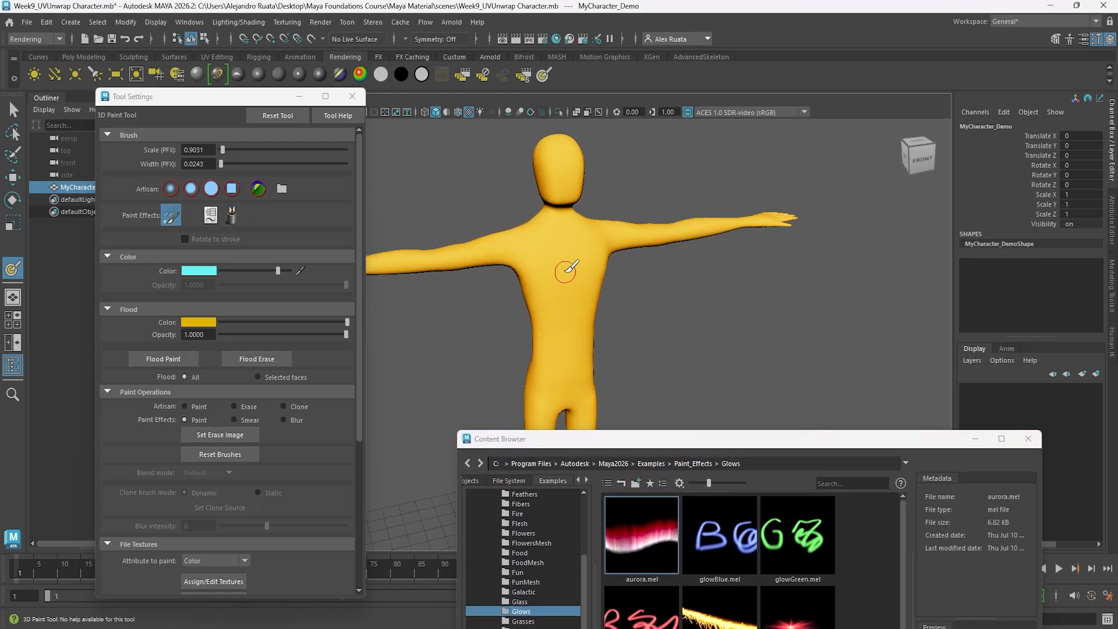
drag(558, 257, 559, 273)
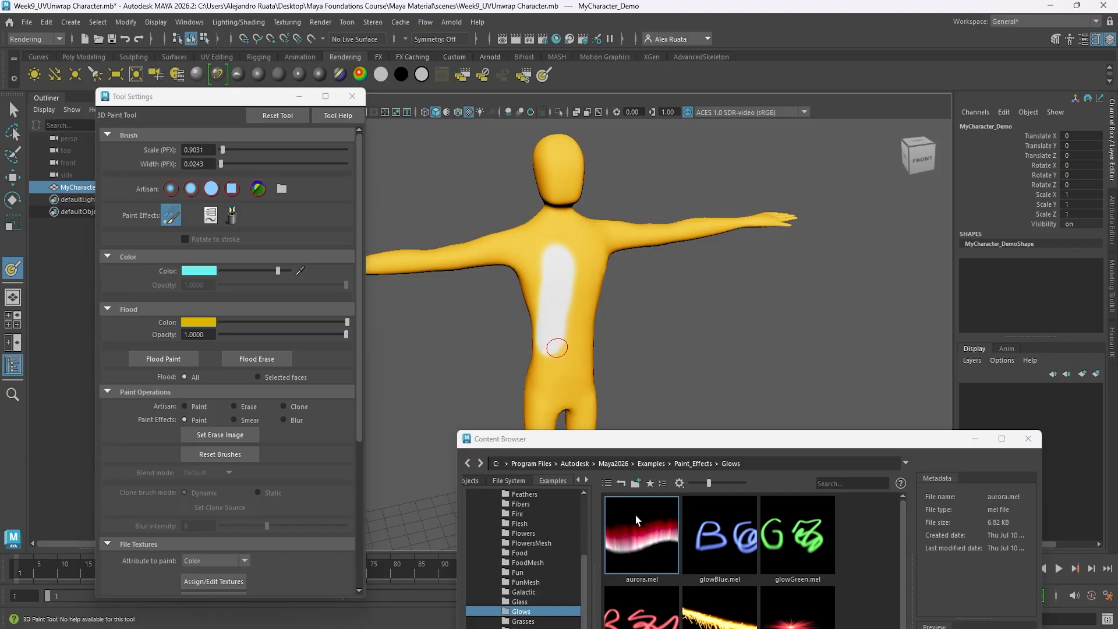
mouse_move(529, 294)
alt+mouse_down()
mouse_move(654, 269)
mouse_move(547, 286)
mouse_move(443, 282)
mouse_move(586, 280)
mouse_move(541, 294)
alt+mouse_up()
scroll(542, 291, up, 5)
scroll(553, 274, down, 5)
mouse_move(564, 332)
alt+mouse_down()
mouse_move(683, 324)
mouse_move(565, 332)
mouse_move(620, 322)
mouse_move(589, 325)
alt+mouse_up()
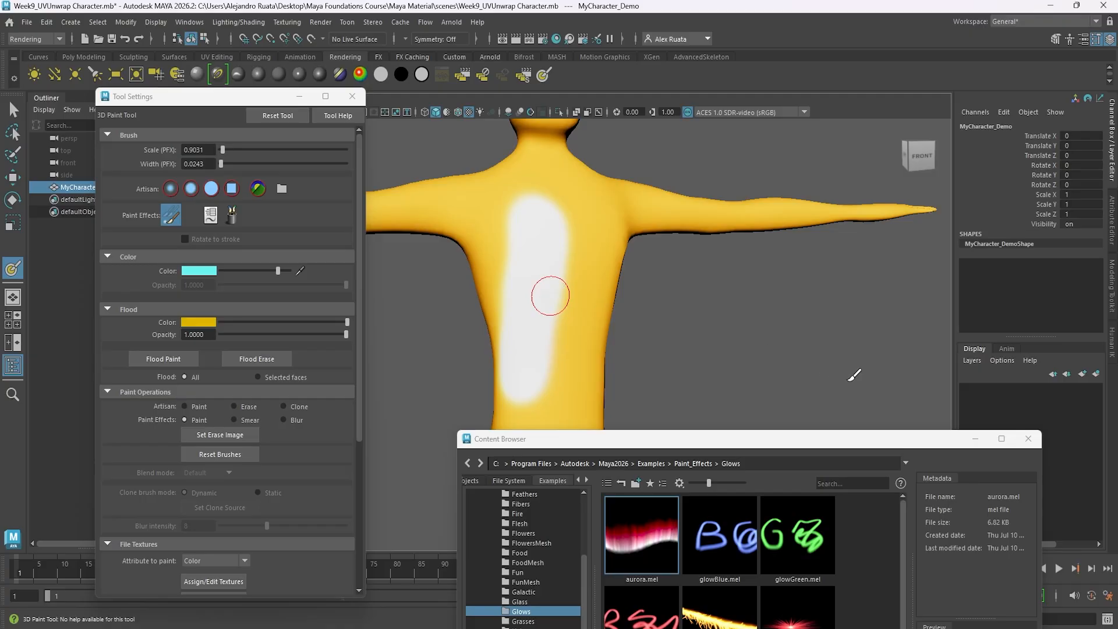
Undo the aurora brush stroke on the torso and close the brush library.
key(ctrl+z)
click(1028, 439)
scroll(592, 316, down, 2)
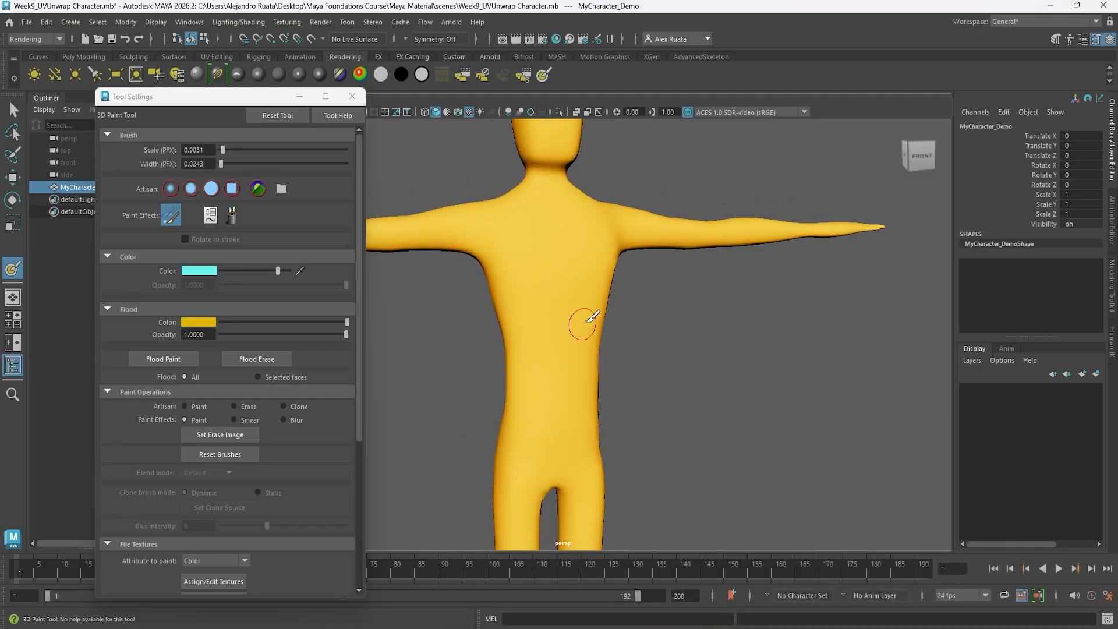
scroll(611, 308, down, 5)
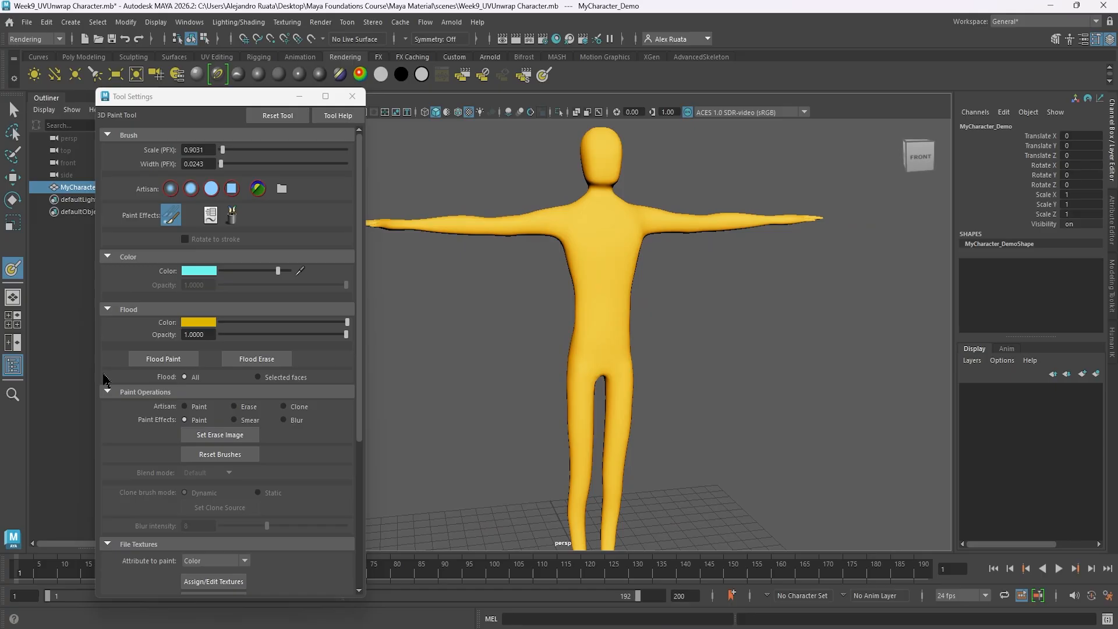
Pick the dark teal from the color history as flood color, brighten it slightly, and flood the whole character with it.
click(210, 323)
click(201, 321)
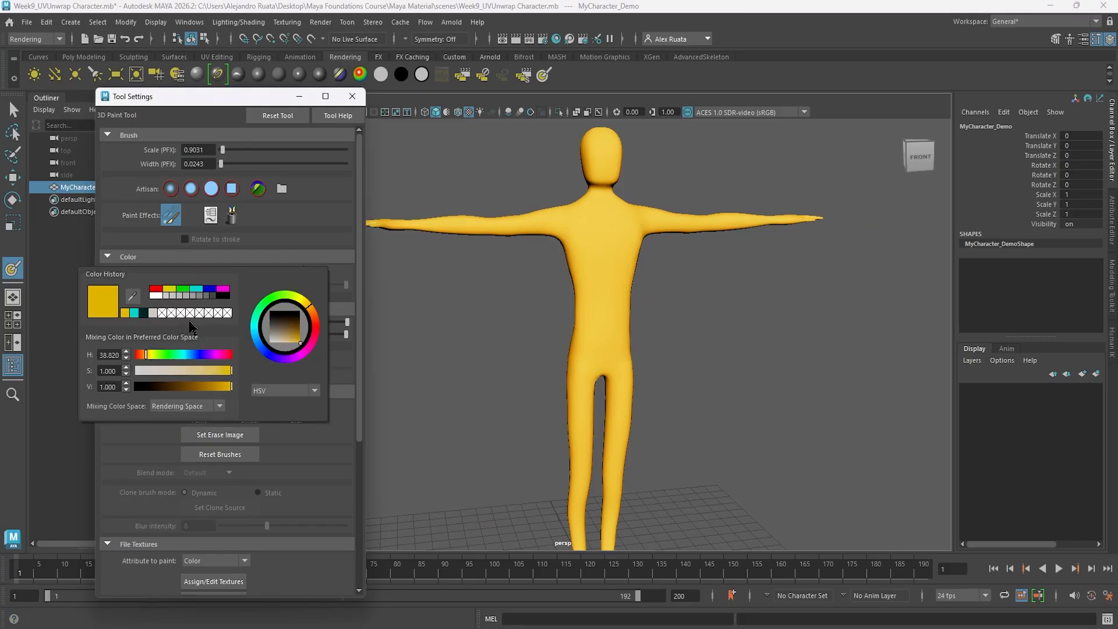
click(144, 313)
click(170, 359)
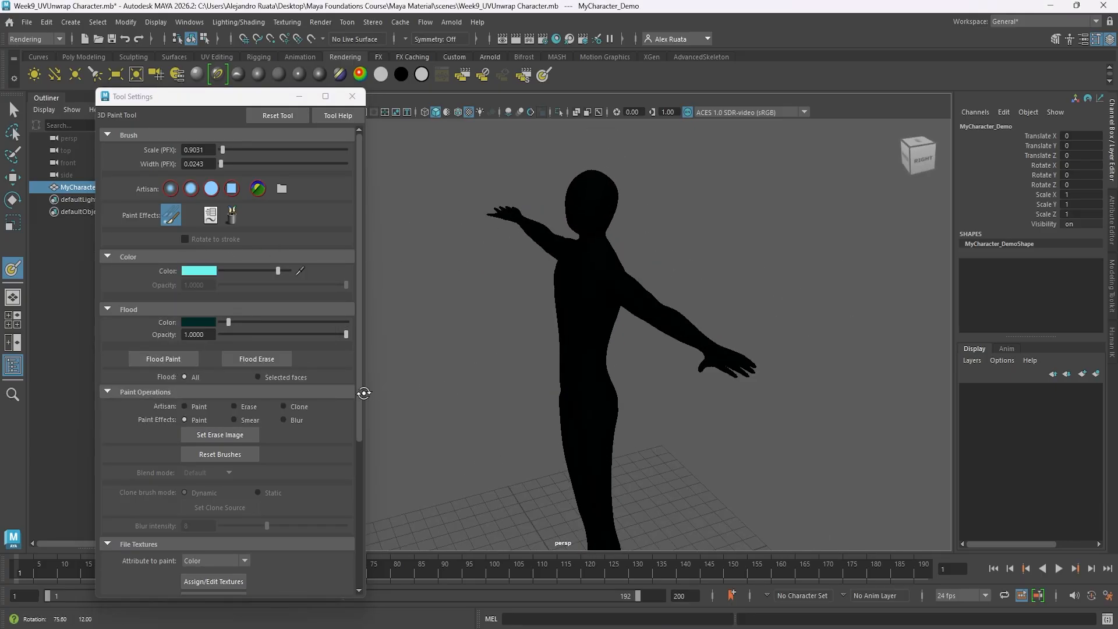
drag(229, 322, 251, 322)
click(166, 359)
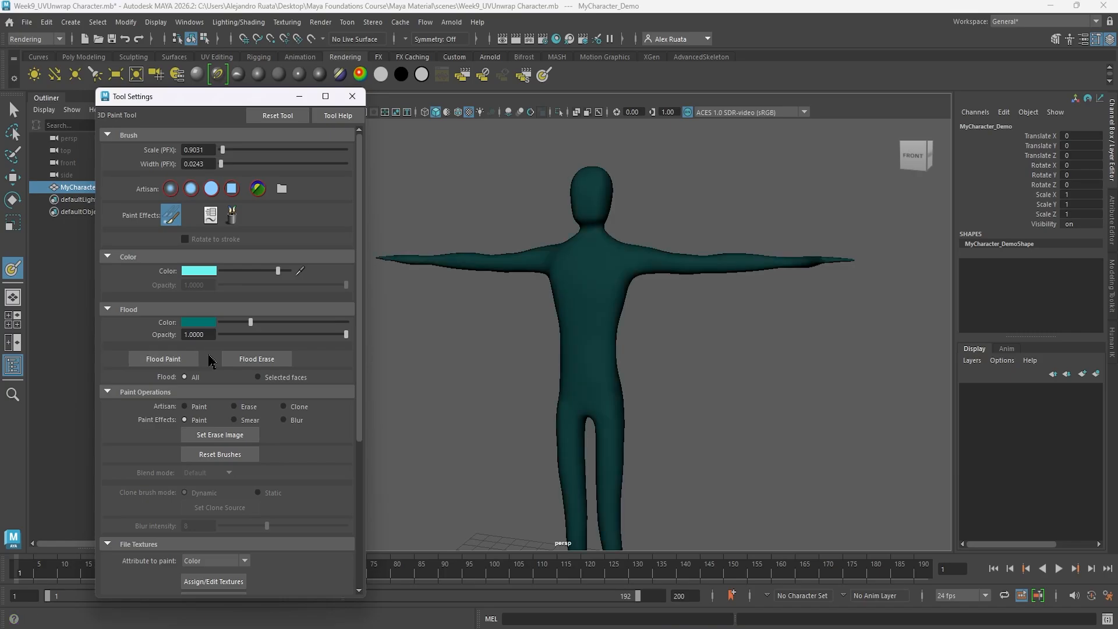
alt+drag(559, 378, 523, 377)
Set the paint color to a near-black magenta and switch the paint operation to Artisan Paint.
click(194, 269)
click(216, 236)
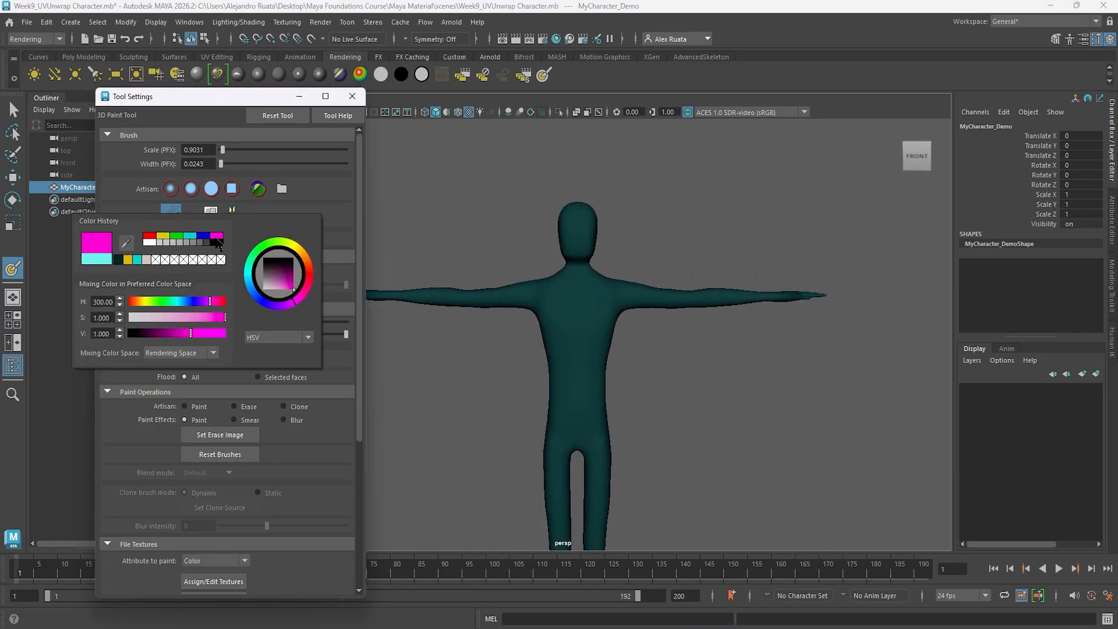
drag(293, 279, 293, 268)
alt+drag(592, 400, 688, 322)
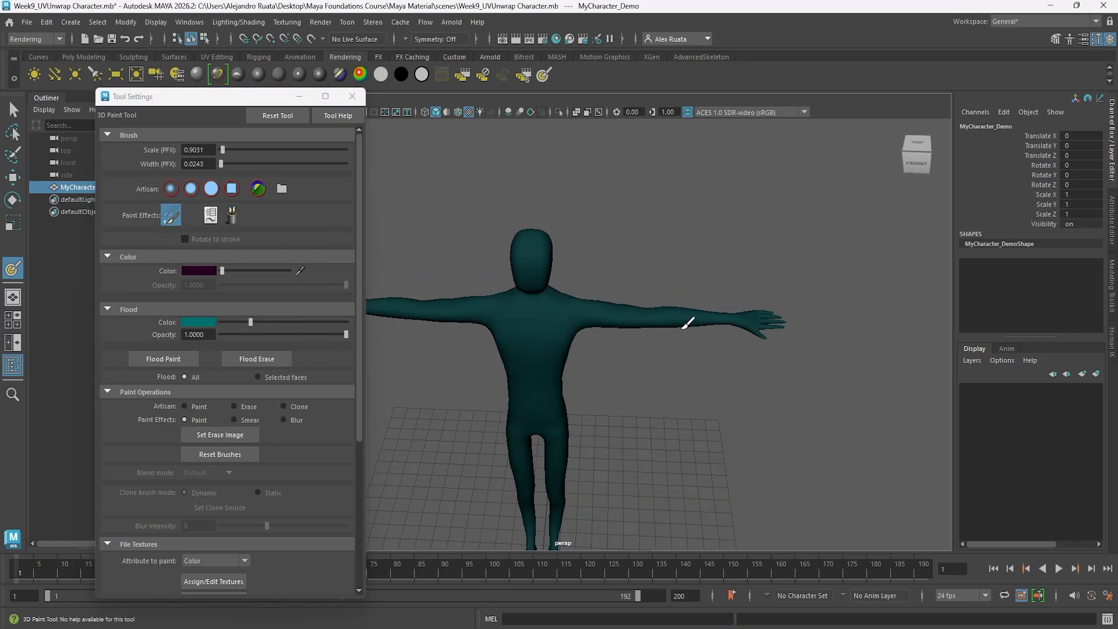
scroll(227, 349, down, 5)
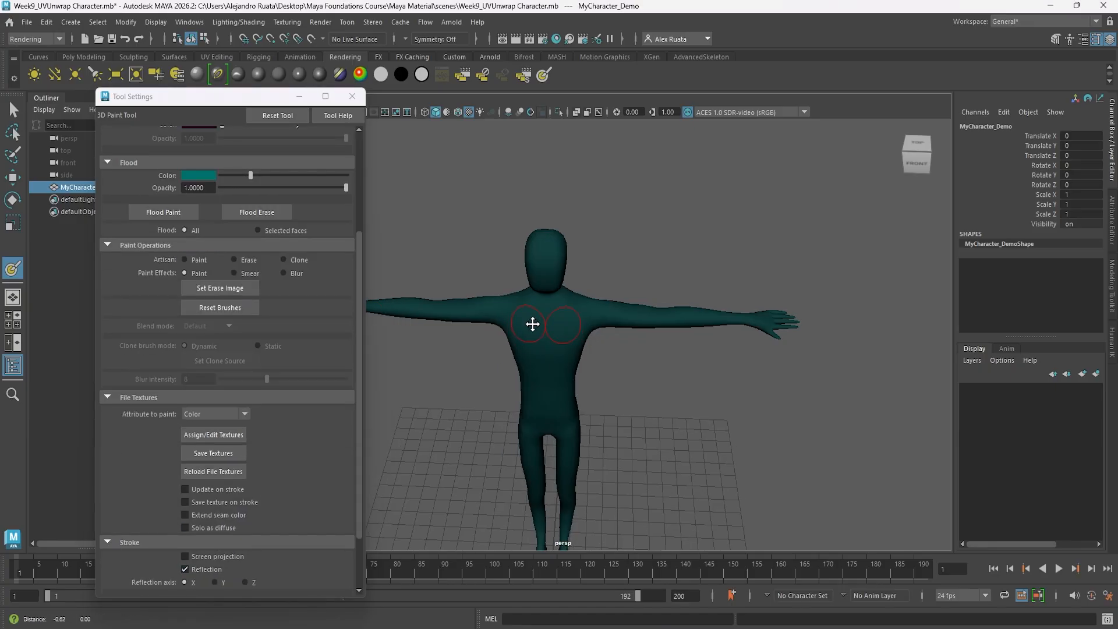
mouse_move(531, 324)
alt+mouse_down()
mouse_move(592, 334)
mouse_move(539, 328)
mouse_move(538, 315)
alt+mouse_up()
click(191, 260)
scroll(258, 311, up, 3)
click(211, 237)
click(138, 228)
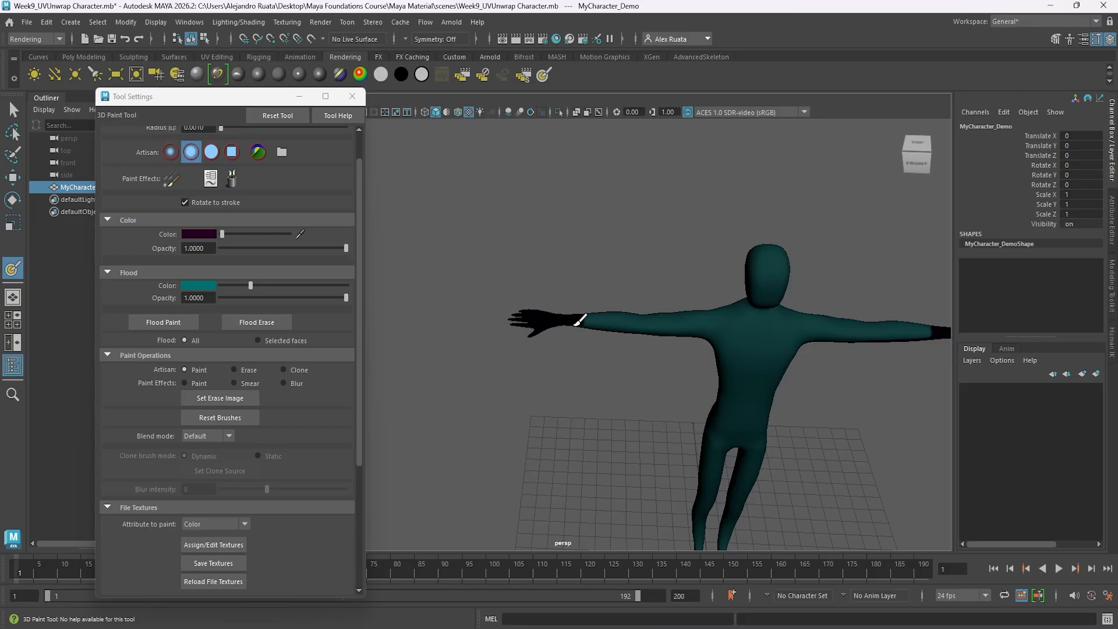
Paint near-black reflected strokes over both hands and across the character's waist.
drag(584, 320, 583, 320)
alt+drag(575, 360, 605, 303)
alt+middle_drag(606, 302, 502, 312)
mouse_move(502, 312)
alt+mouse_down()
mouse_move(579, 377)
mouse_move(606, 378)
alt+mouse_up()
mouse_move(638, 374)
alt+right_down()
mouse_move(686, 375)
mouse_move(629, 369)
alt+right_up()
mouse_move(629, 369)
alt+mouse_down()
mouse_move(594, 352)
mouse_move(761, 351)
mouse_move(579, 354)
mouse_move(565, 370)
mouse_move(388, 357)
mouse_move(532, 327)
mouse_move(564, 350)
mouse_move(756, 334)
mouse_move(800, 352)
mouse_move(555, 360)
alt+mouse_up()
Undo the near-black strokes on the waist and hands.
key(ctrl+z)
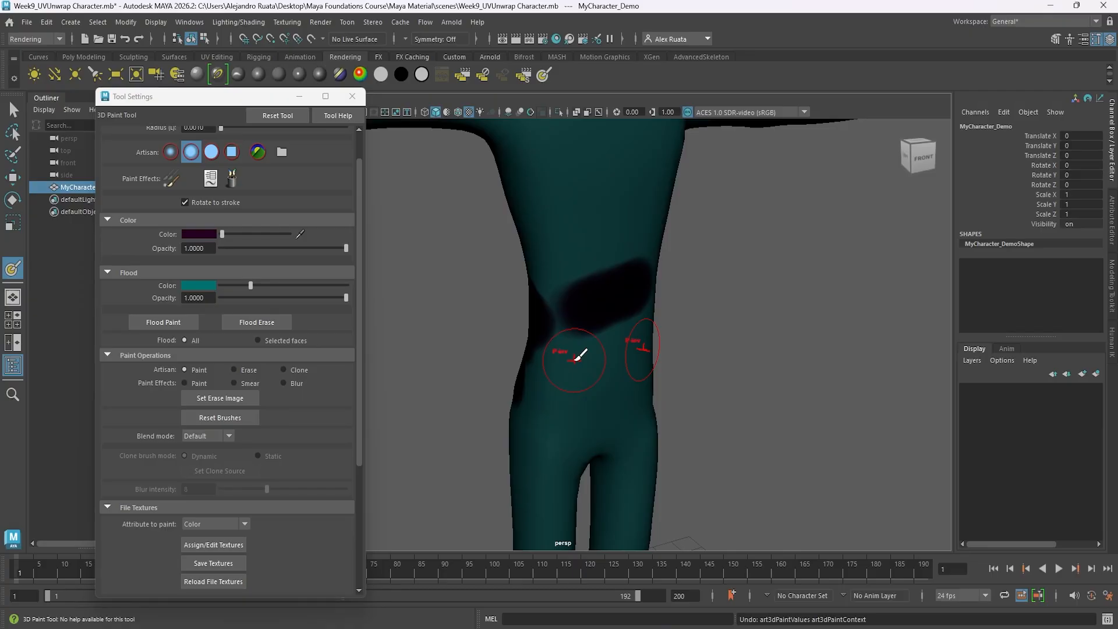
key(ctrl+z)
scroll(573, 382, down, 5)
alt+middle_drag(572, 382, 684, 402)
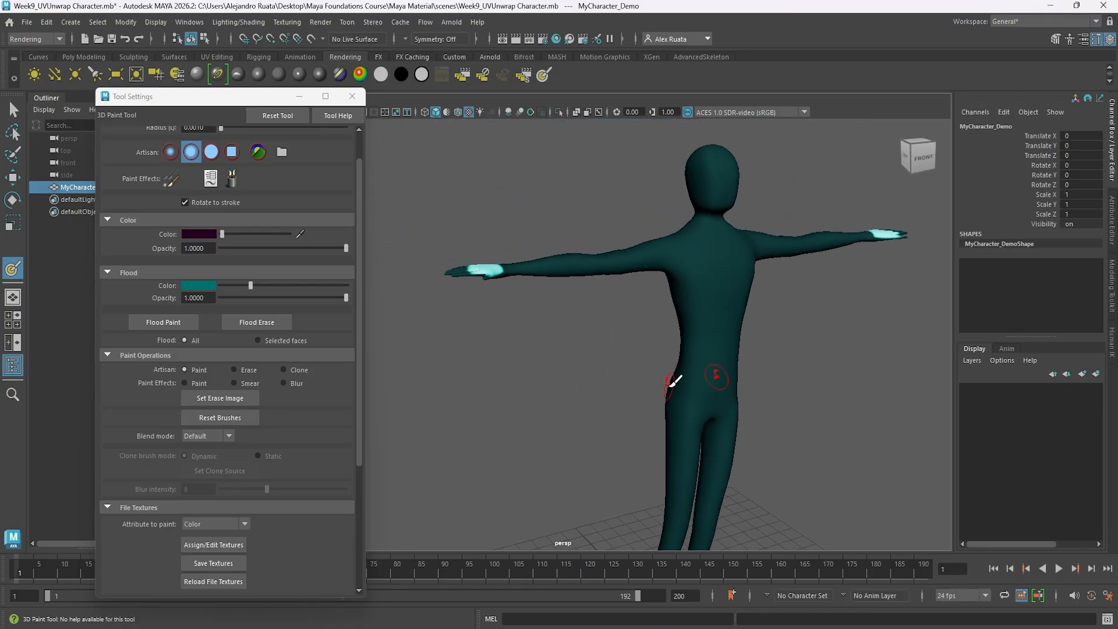
Turn off stroke reflection and paint the character's right hand and forearm near-black from the front and underside.
alt+drag(672, 384, 594, 408)
alt+middle_drag(468, 281, 512, 289)
mouse_move(512, 289)
alt+mouse_down()
mouse_move(515, 325)
mouse_move(689, 294)
mouse_move(630, 313)
mouse_move(599, 342)
mouse_move(289, 399)
mouse_move(614, 333)
alt+mouse_up()
scroll(279, 477, down, 5)
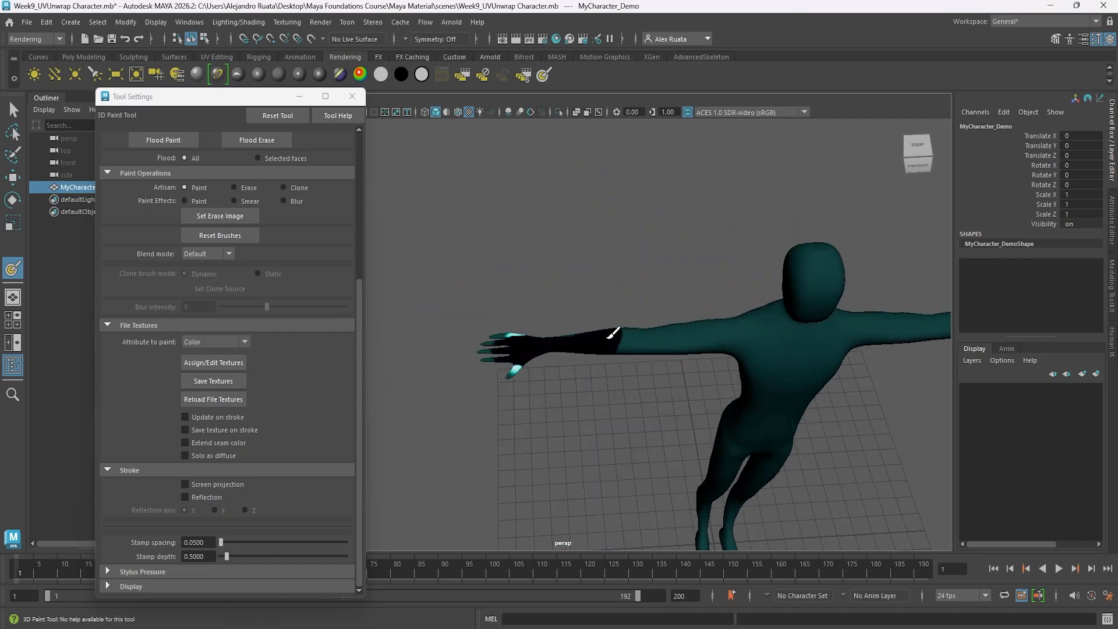
mouse_move(508, 345)
mouse_down()
mouse_move(522, 355)
mouse_move(524, 256)
mouse_move(601, 337)
mouse_move(622, 312)
mouse_up()
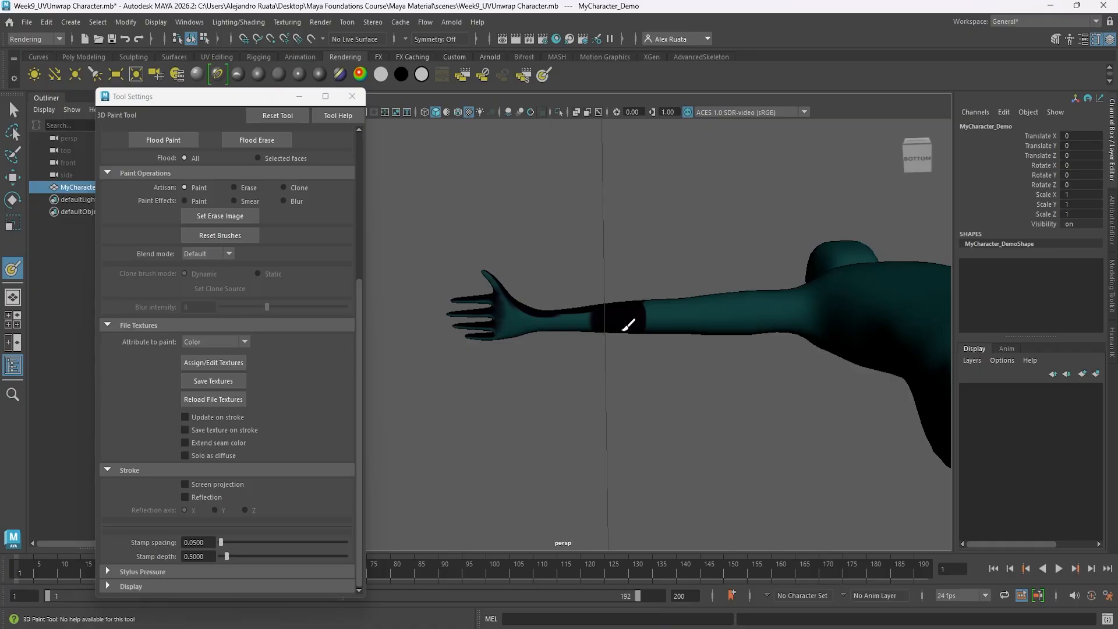
mouse_move(541, 327)
mouse_down()
mouse_move(505, 288)
mouse_move(547, 320)
mouse_move(584, 297)
mouse_move(536, 308)
mouse_move(587, 333)
mouse_move(644, 332)
mouse_move(484, 370)
mouse_move(562, 318)
mouse_up()
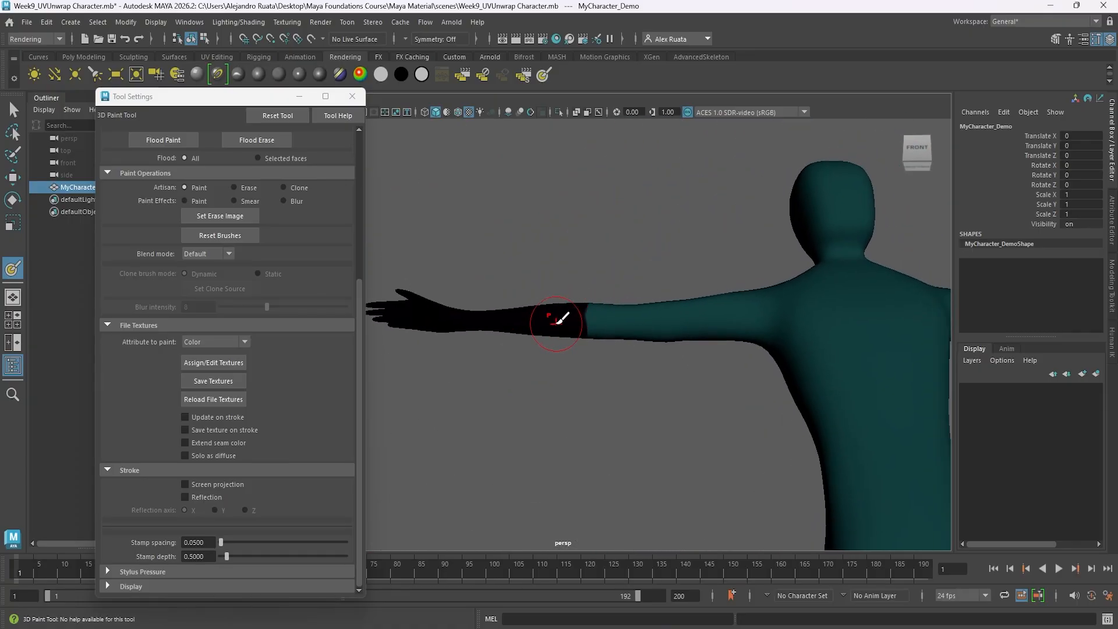
Extend the near-black paint around the back and underside of the right forearm, evening its edge near the elbow.
mouse_move(556, 319)
alt+right_down()
mouse_move(574, 315)
mouse_move(565, 307)
alt+right_up()
mouse_move(597, 279)
mouse_down()
mouse_move(603, 379)
mouse_move(394, 354)
mouse_up()
alt+right_drag(394, 354, 539, 317)
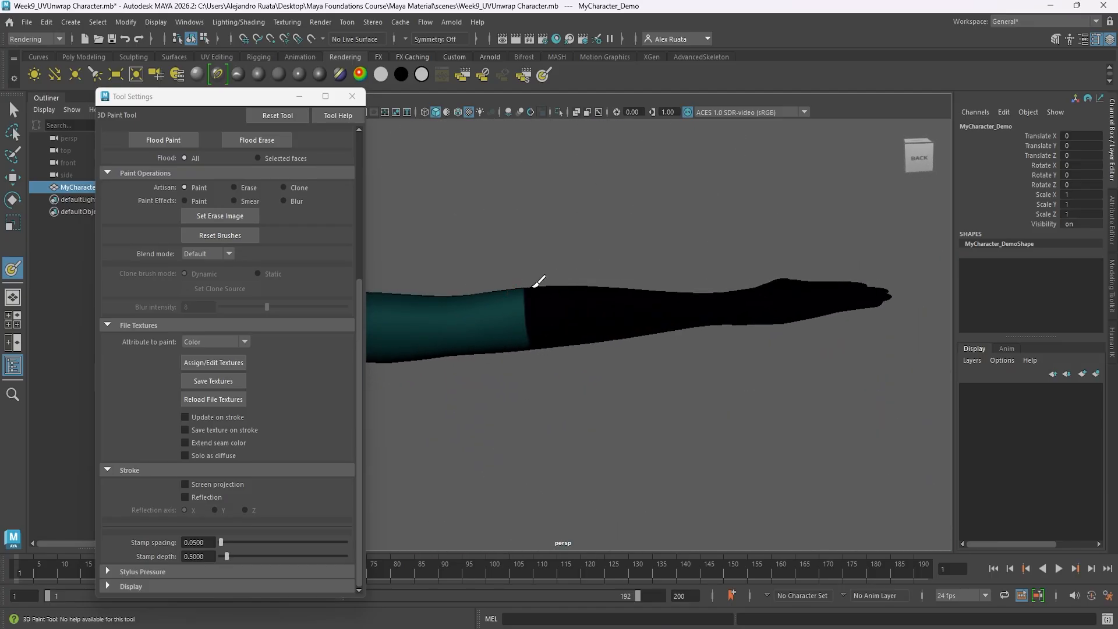
alt+drag(561, 340, 547, 284)
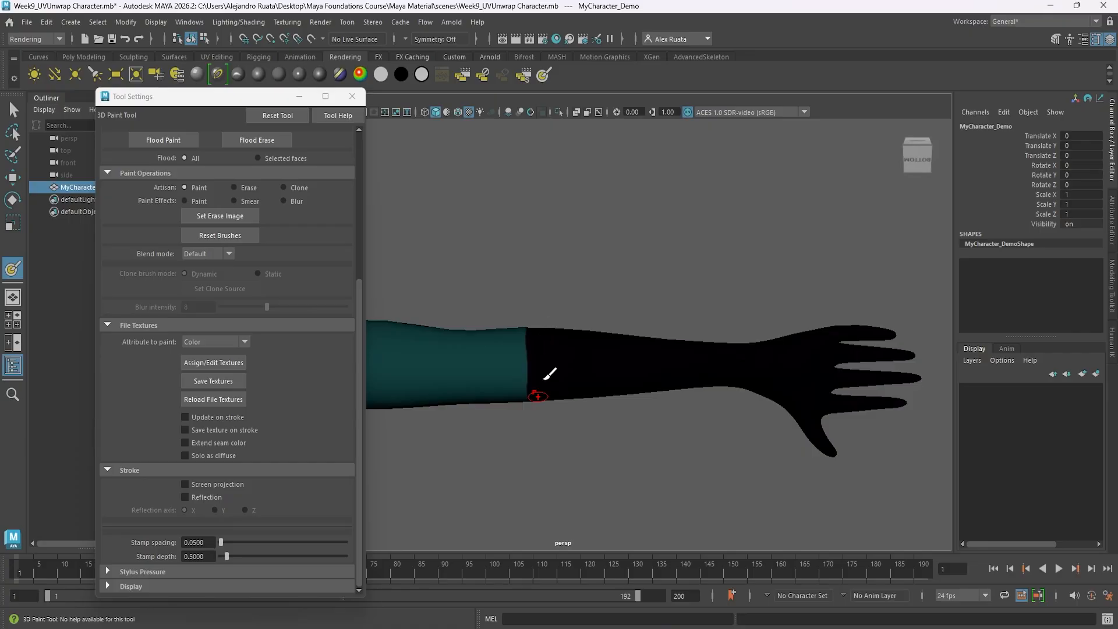
alt+drag(545, 377, 529, 346)
Paint the front of the character's left hand and forearm near-black to match the right arm.
drag(734, 310, 756, 313)
drag(755, 314, 660, 317)
scroll(657, 331, down, 5)
mouse_move(648, 333)
alt+middle_down()
mouse_move(710, 333)
mouse_move(721, 321)
alt+middle_up()
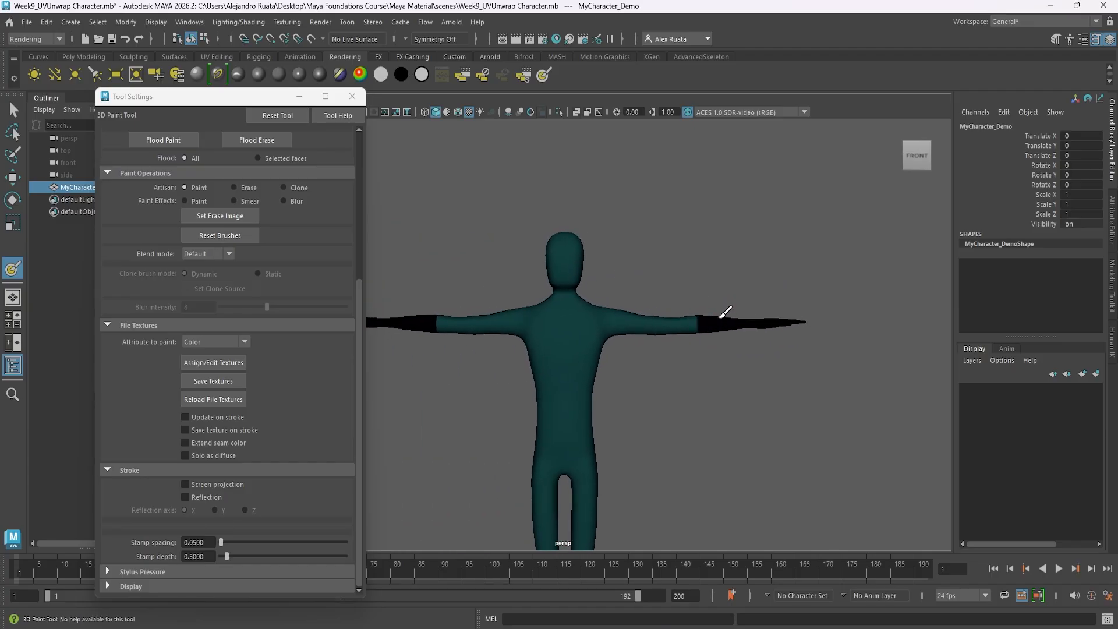
Cover the back of the left hand and forearm with the near-black paint.
mouse_move(838, 325)
alt+mouse_down()
mouse_move(559, 354)
mouse_move(571, 339)
alt+mouse_up()
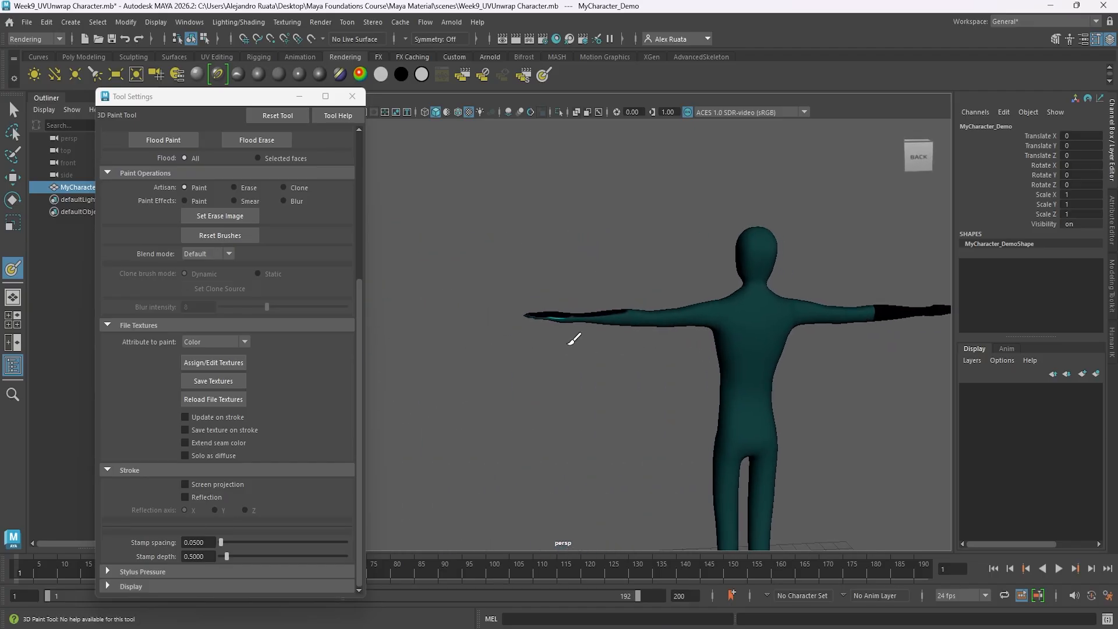
scroll(628, 303, up, 4)
drag(627, 304, 512, 299)
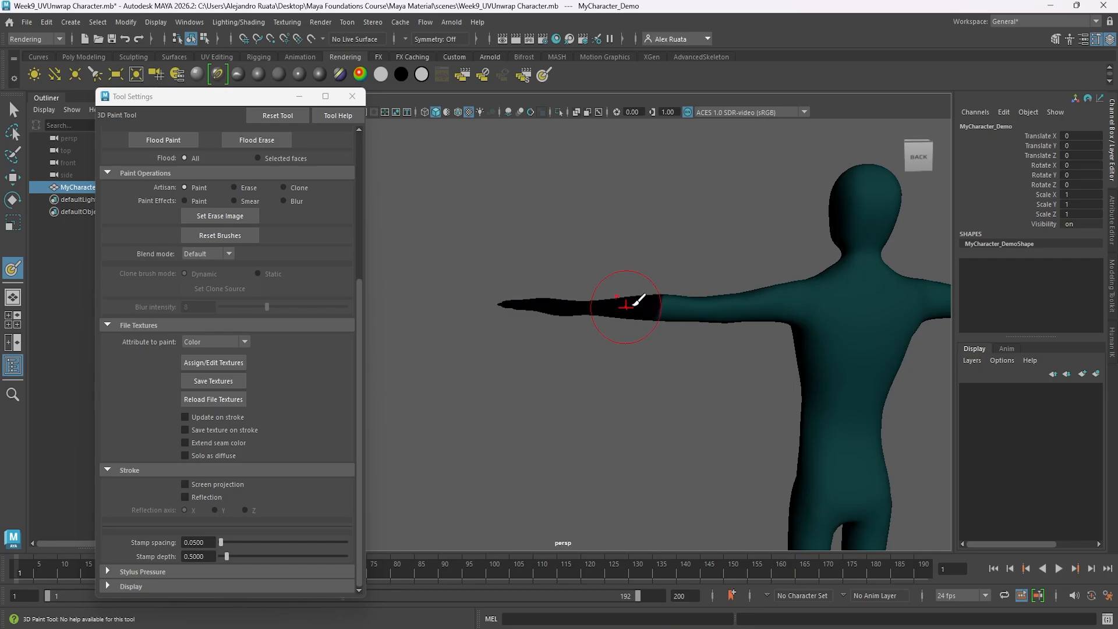
scroll(617, 305, up, 3)
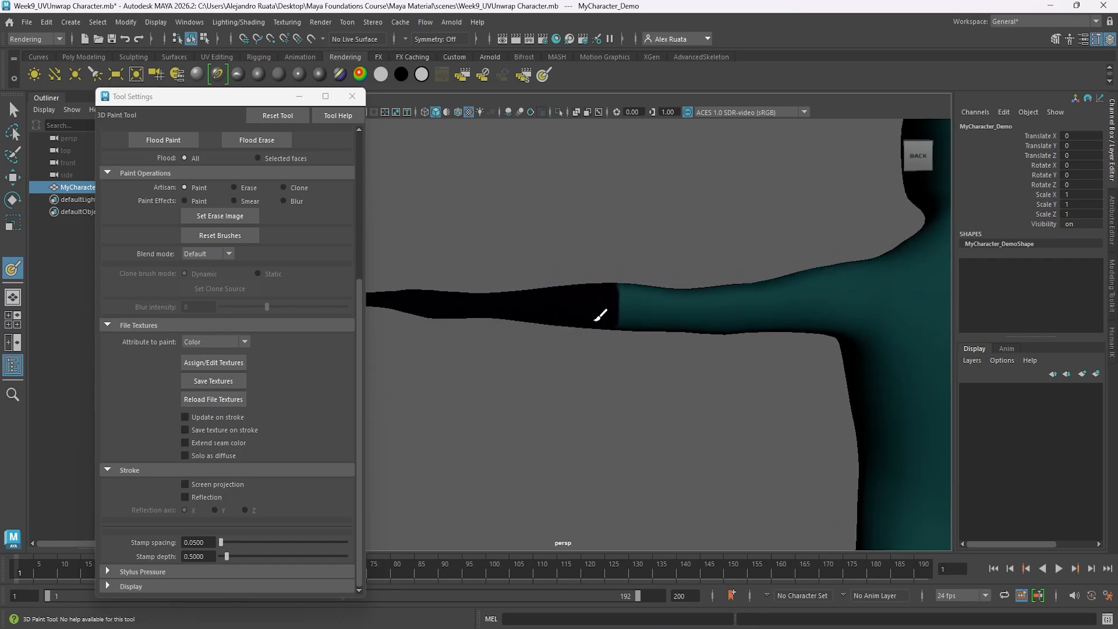
alt+drag(595, 315, 606, 373)
Paint the underside of the left forearm, the palm and all the fingers near-black.
alt+drag(568, 338, 789, 295)
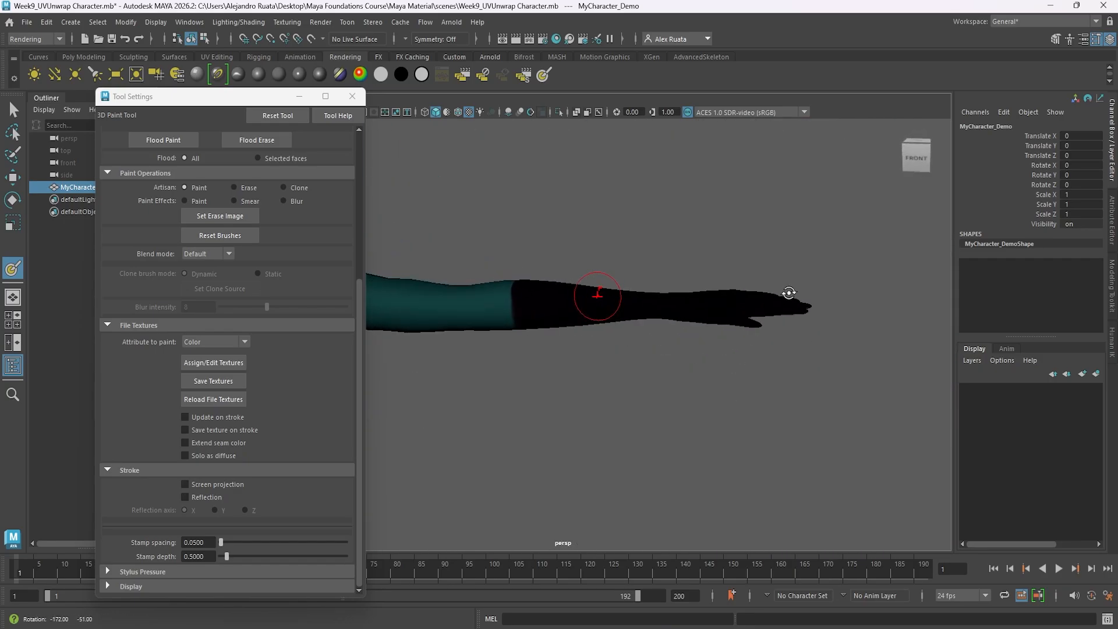
alt+drag(541, 301, 728, 300)
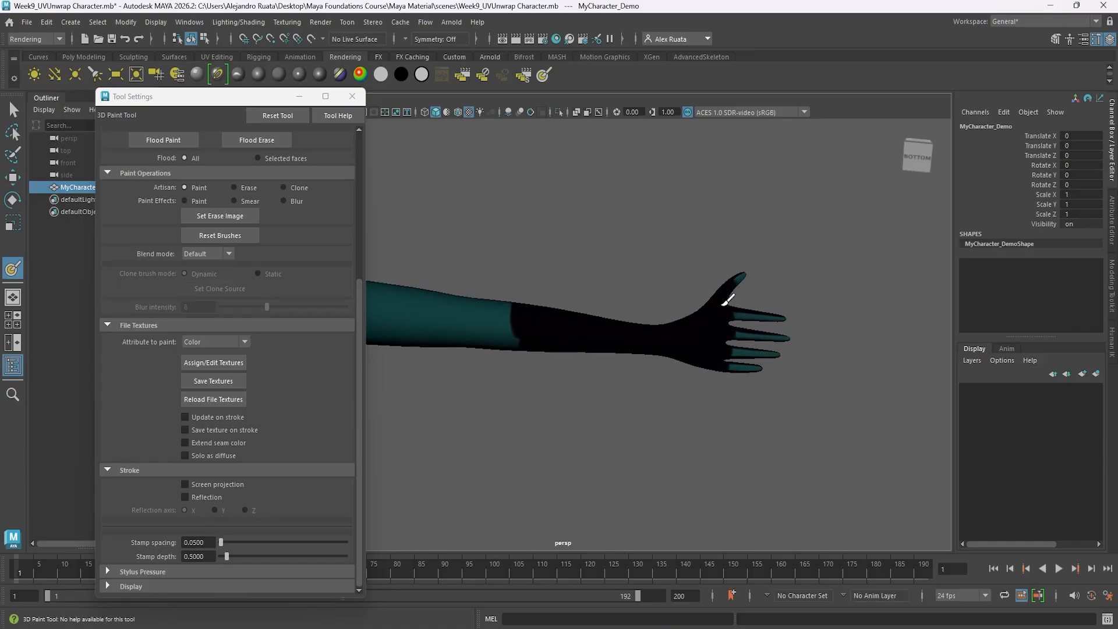
drag(776, 330, 725, 344)
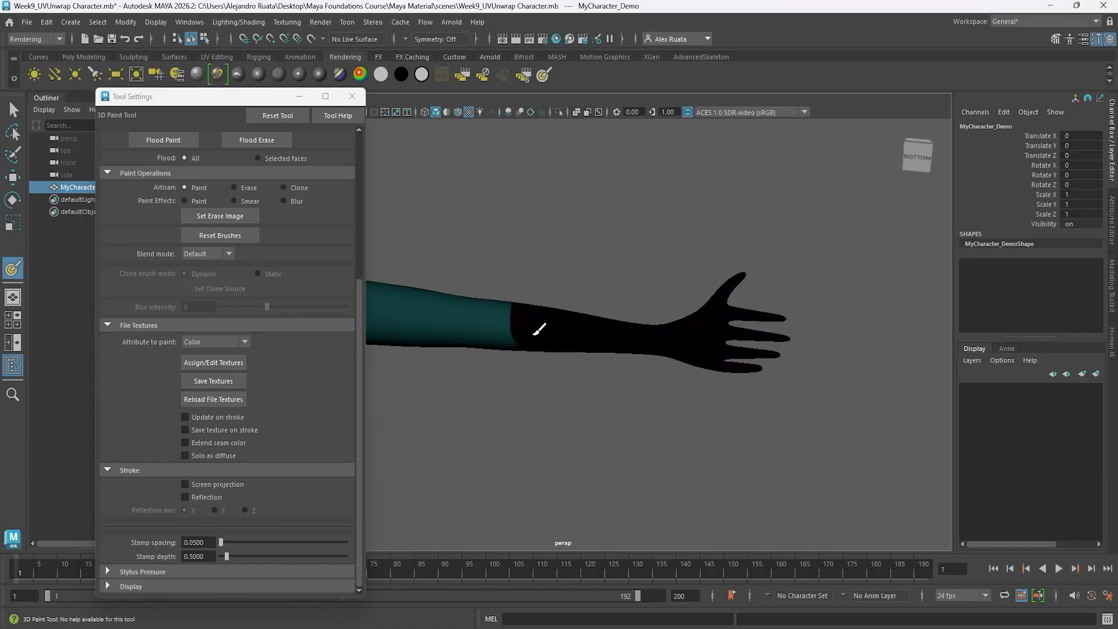
Examine the painted hands and forearms of both arms up close from several angles for missed spots.
alt+drag(534, 337, 648, 286)
alt+middle_drag(714, 300, 564, 328)
alt+right_drag(563, 328, 722, 326)
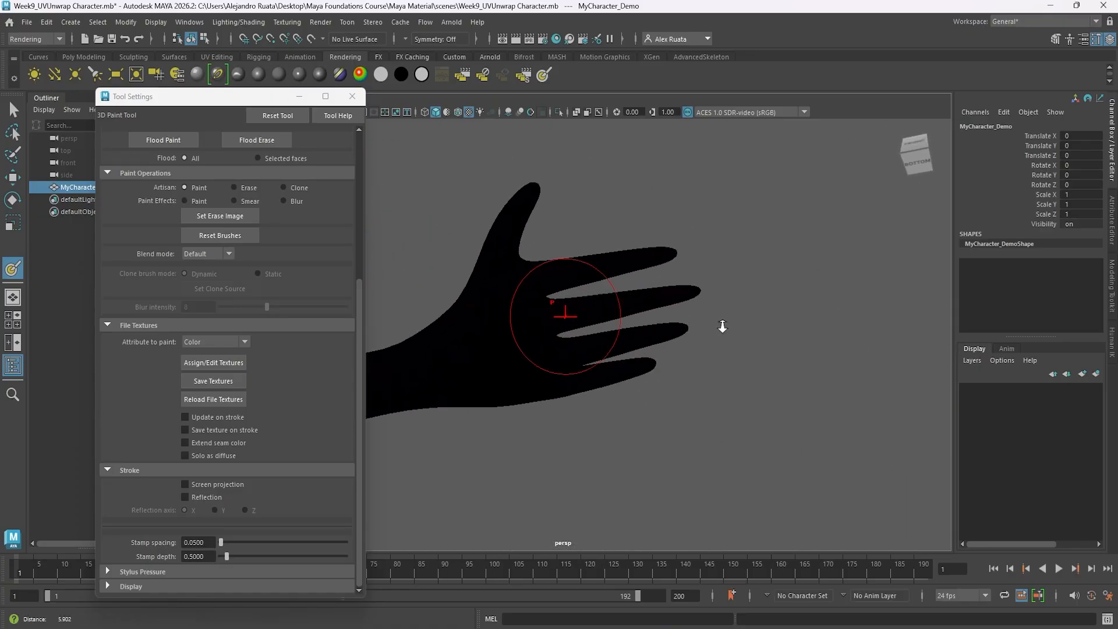
alt+drag(664, 314, 623, 445)
alt+right_drag(582, 384, 233, 366)
alt+middle_drag(390, 361, 530, 358)
alt+drag(529, 358, 548, 336)
alt+right_drag(548, 336, 646, 332)
alt+drag(618, 332, 582, 306)
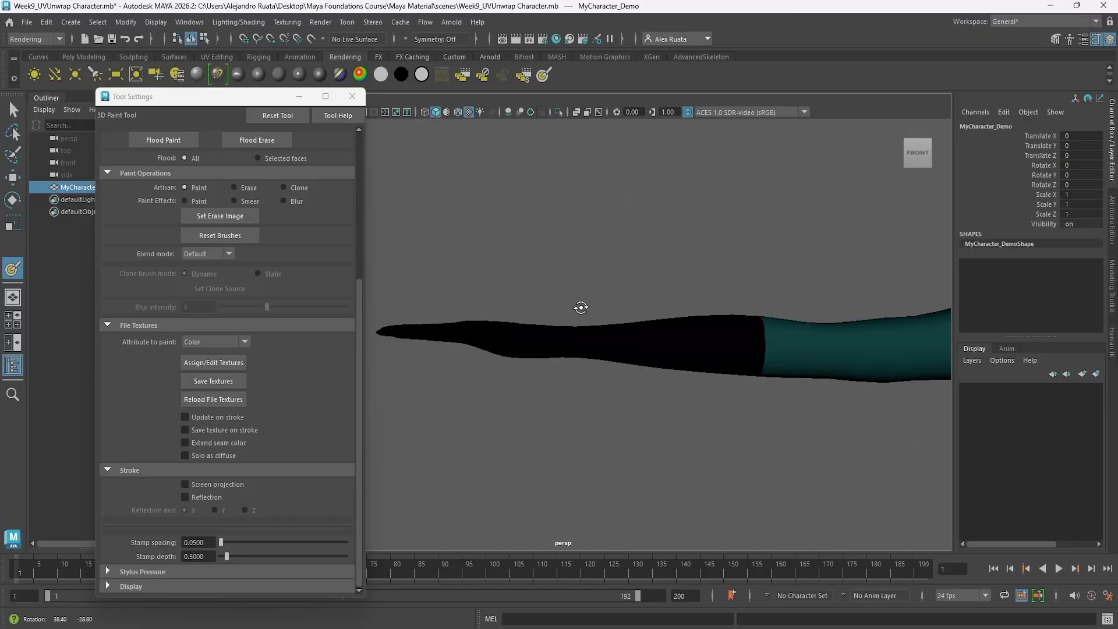
Paint the front of both lower legs and feet near-black from the knees down.
alt+right_drag(582, 306, 454, 344)
alt+middle_drag(637, 373, 580, 272)
alt+right_drag(634, 370, 613, 374)
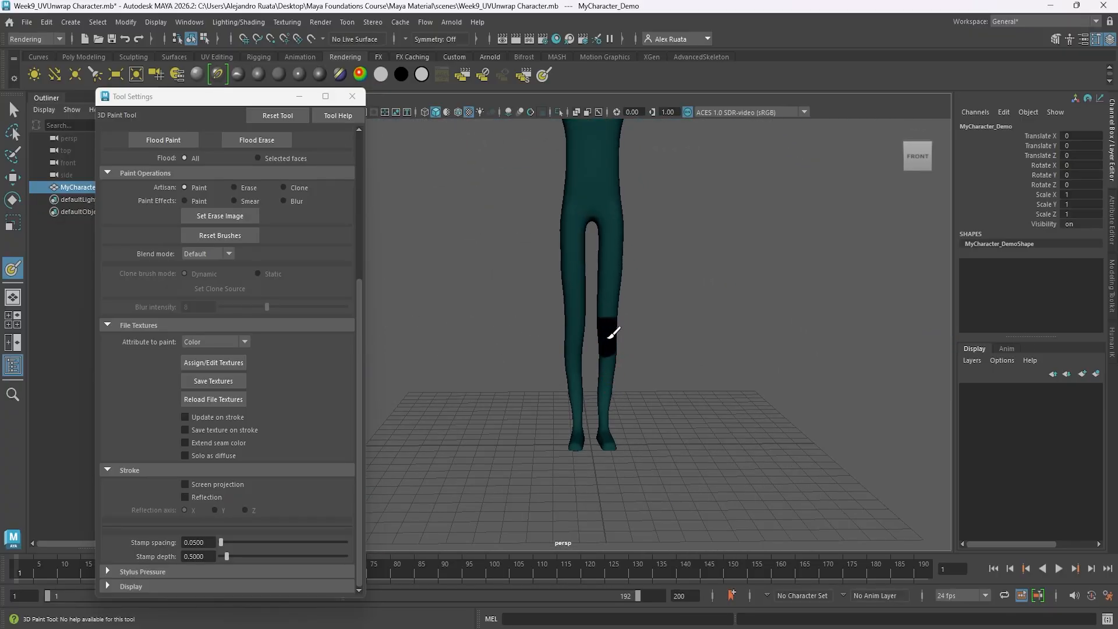
mouse_move(580, 368)
mouse_down()
mouse_move(579, 445)
mouse_move(609, 375)
mouse_up()
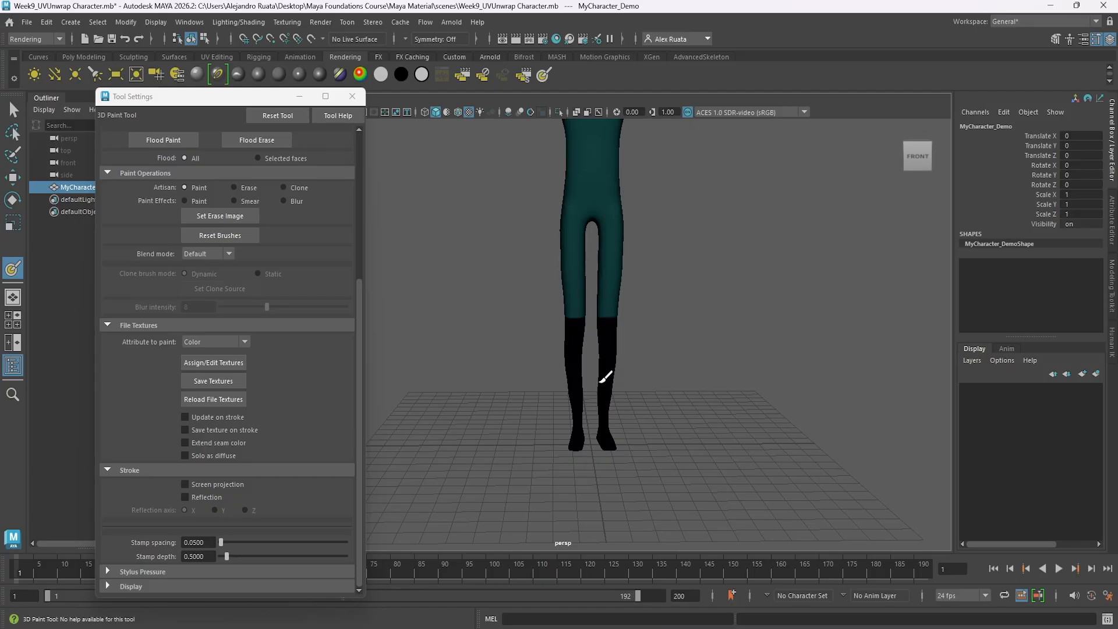
Cover the back of both lower legs and feet with near-black up to knee height.
alt+drag(590, 419, 385, 367)
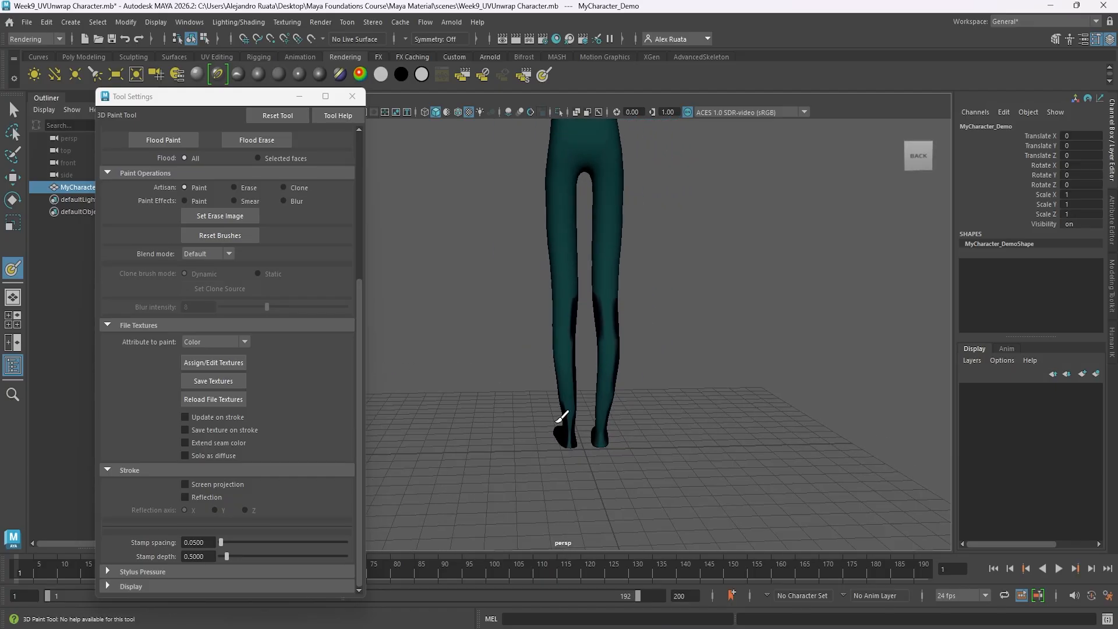
drag(570, 418, 562, 315)
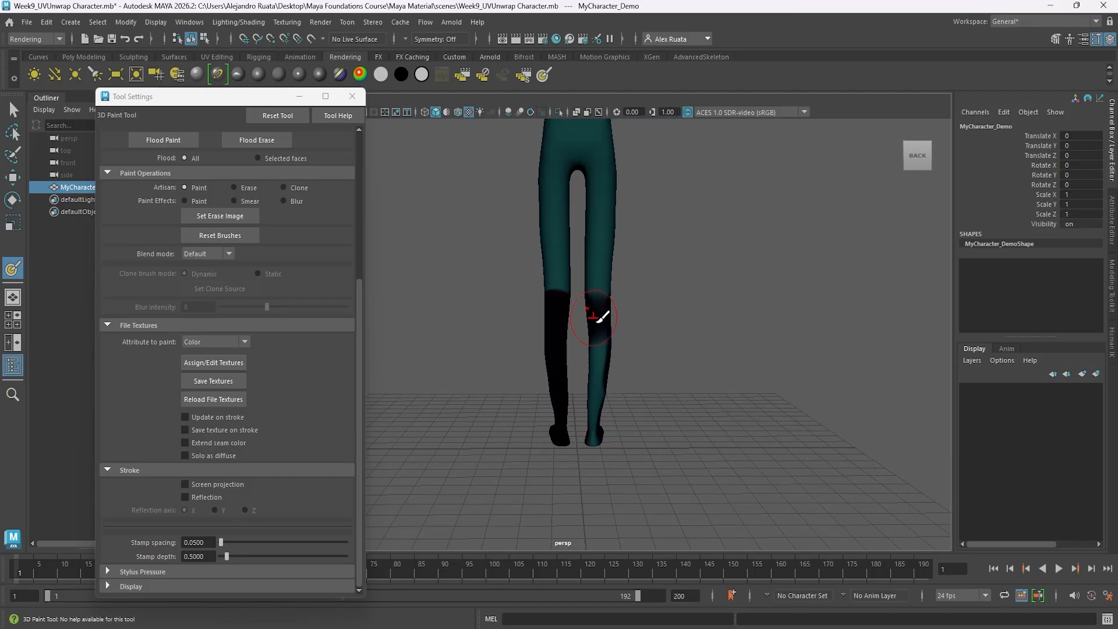
key(ctrl+z)
mouse_move(559, 304)
mouse_down()
mouse_move(558, 406)
mouse_move(607, 414)
mouse_move(606, 320)
mouse_up()
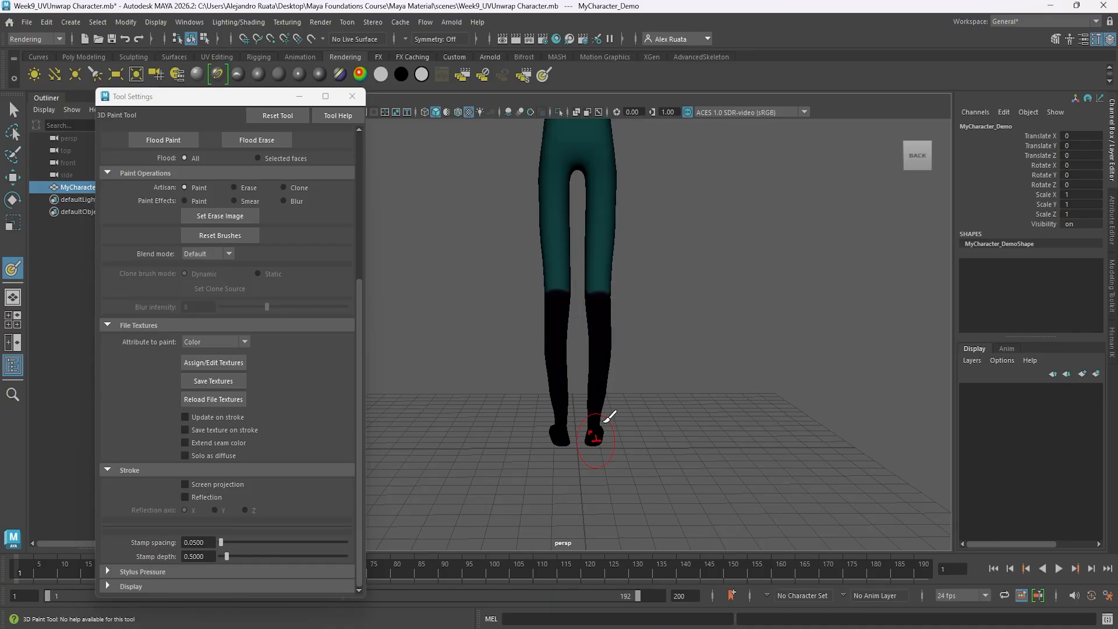
alt+drag(609, 416, 613, 397)
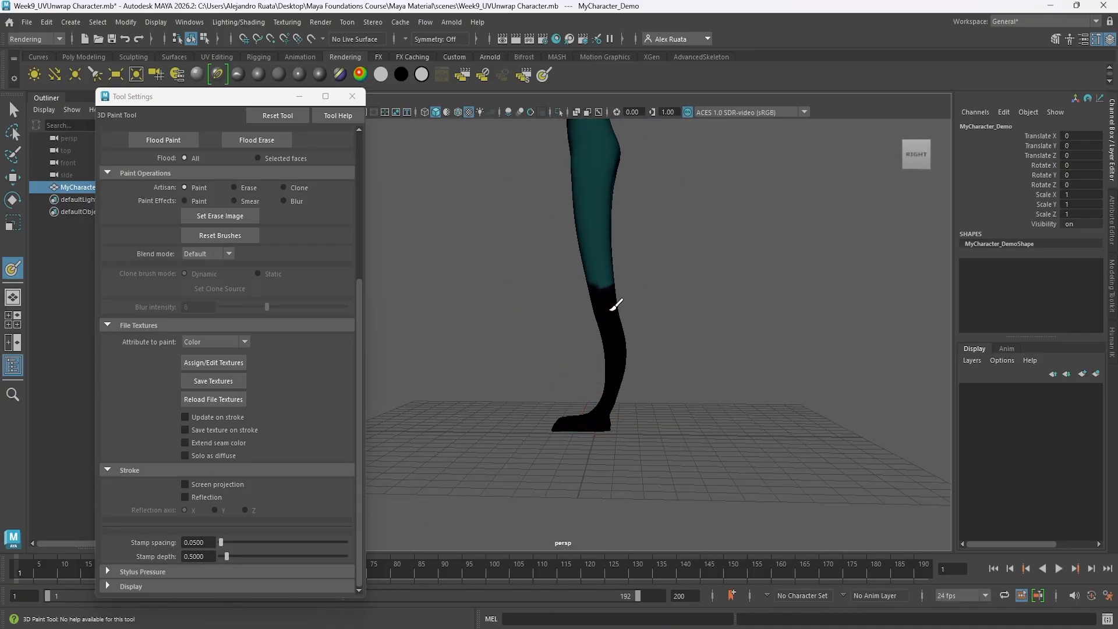
Resize the brush and even out the upper edge of the black boots across the front of both knees.
alt+drag(502, 373, 566, 374)
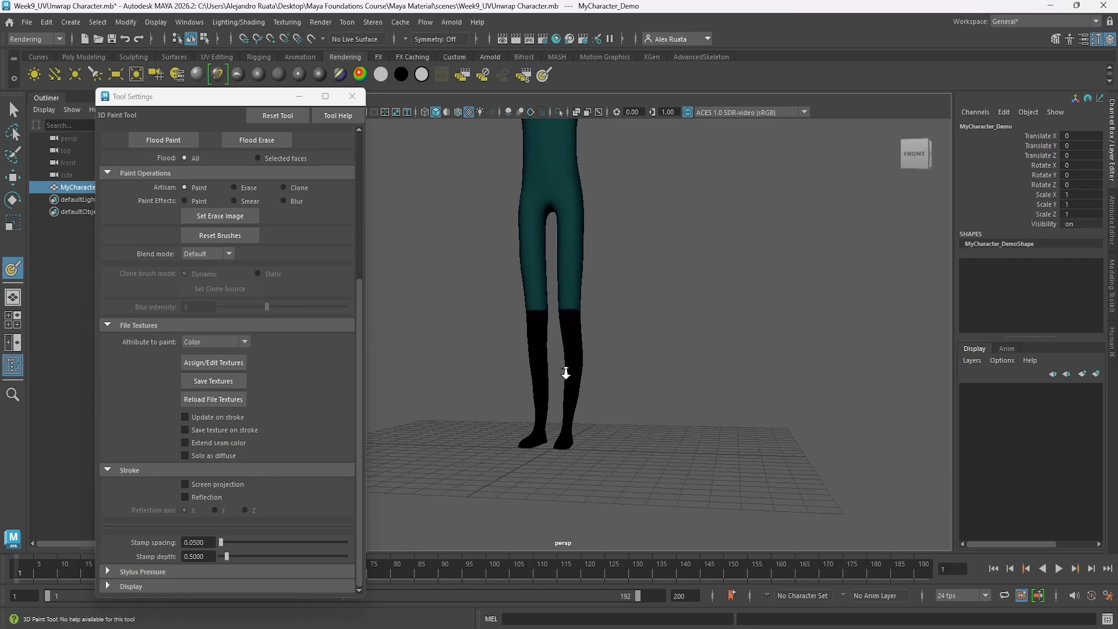
alt+right_drag(567, 375, 674, 392)
alt+drag(673, 392, 559, 392)
key(b)
mouse_move(683, 351)
mouse_down()
mouse_move(656, 353)
mouse_move(634, 292)
mouse_up()
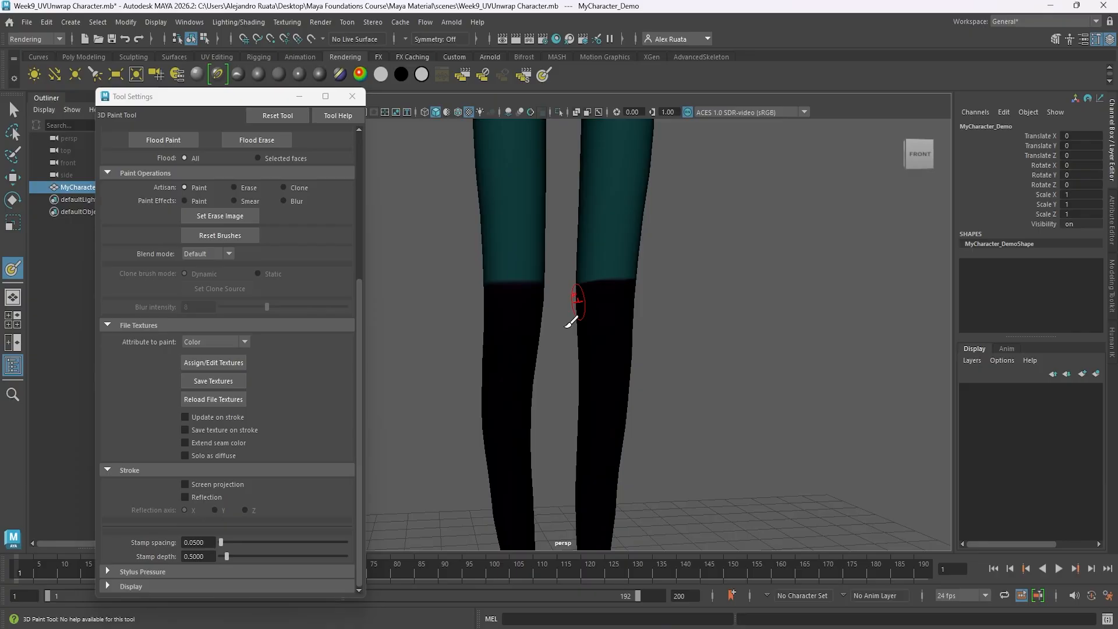
alt+drag(572, 322, 693, 329)
alt+middle_drag(489, 332, 577, 320)
drag(601, 299, 539, 306)
Straighten the upper edge of the black boots around the back and sides of both knees.
alt+drag(526, 349, 664, 334)
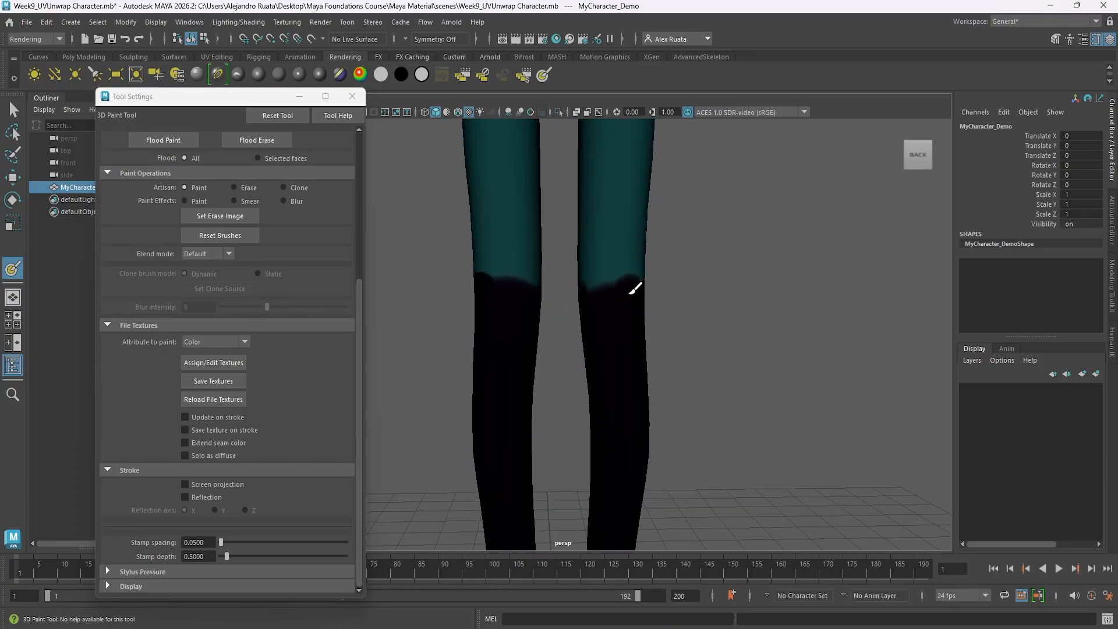
drag(635, 287, 649, 291)
mouse_move(531, 300)
mouse_down()
mouse_move(503, 283)
mouse_move(626, 279)
mouse_up()
mouse_move(645, 333)
alt+mouse_down()
mouse_move(520, 320)
mouse_move(597, 286)
mouse_move(491, 303)
mouse_move(553, 282)
mouse_move(645, 279)
mouse_move(469, 326)
alt+mouse_up()
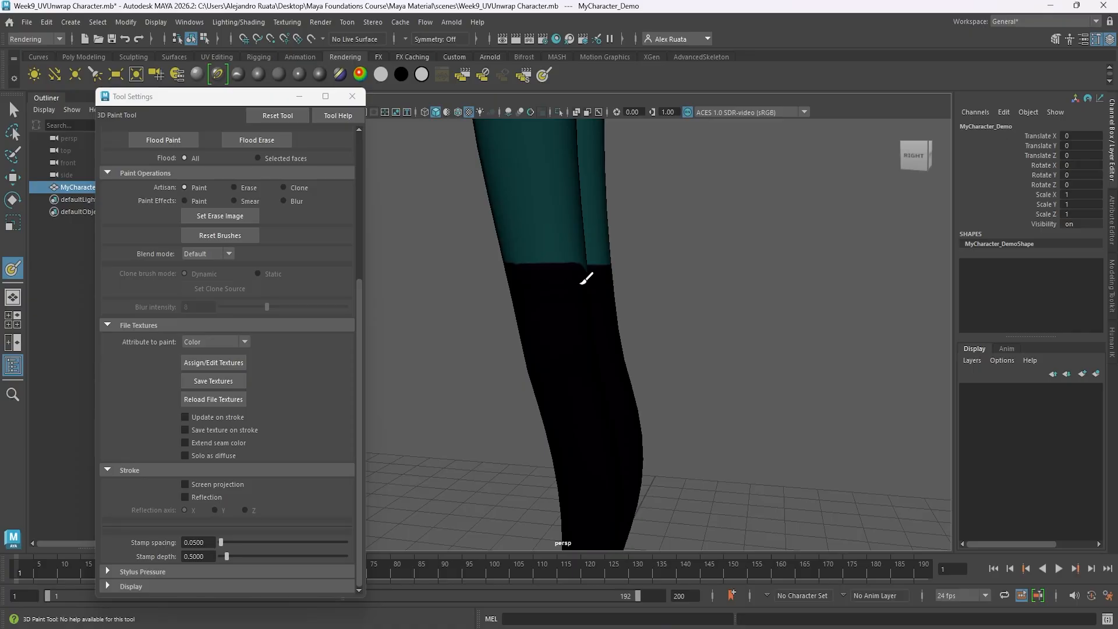
mouse_move(587, 278)
alt+mouse_down()
mouse_move(526, 309)
mouse_move(524, 278)
mouse_move(529, 307)
mouse_move(551, 276)
mouse_move(644, 330)
mouse_move(581, 280)
alt+mouse_up()
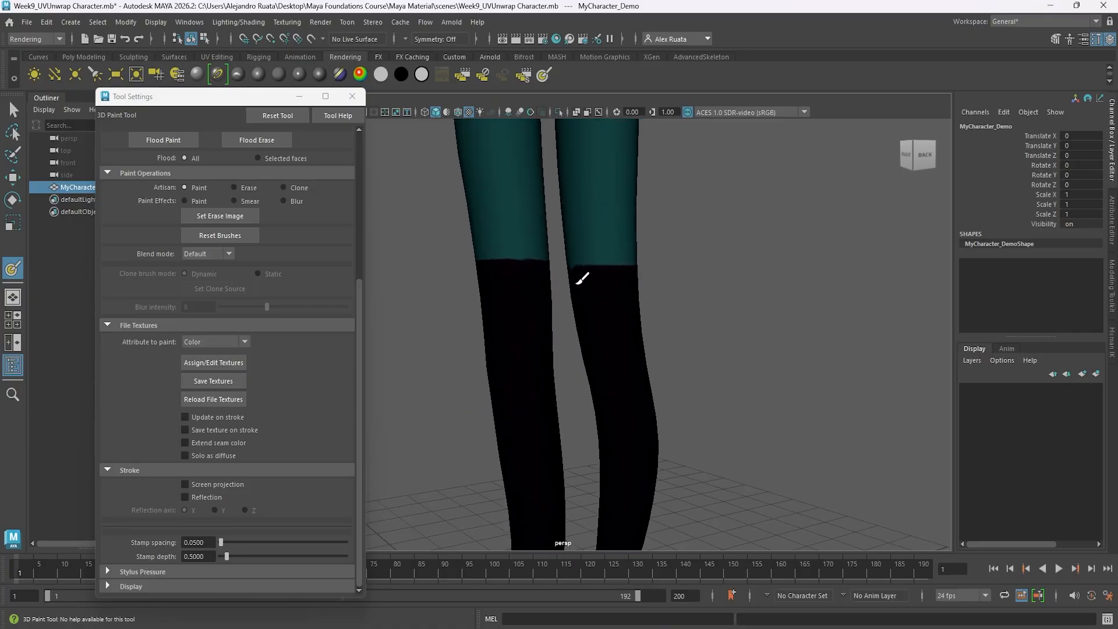
Paint near-black shorts across the front of the hips, from the waist to the crotch.
alt+drag(575, 340, 778, 345)
alt+right_drag(778, 345, 565, 276)
alt+middle_drag(564, 233, 578, 332)
scroll(595, 310, up, 5)
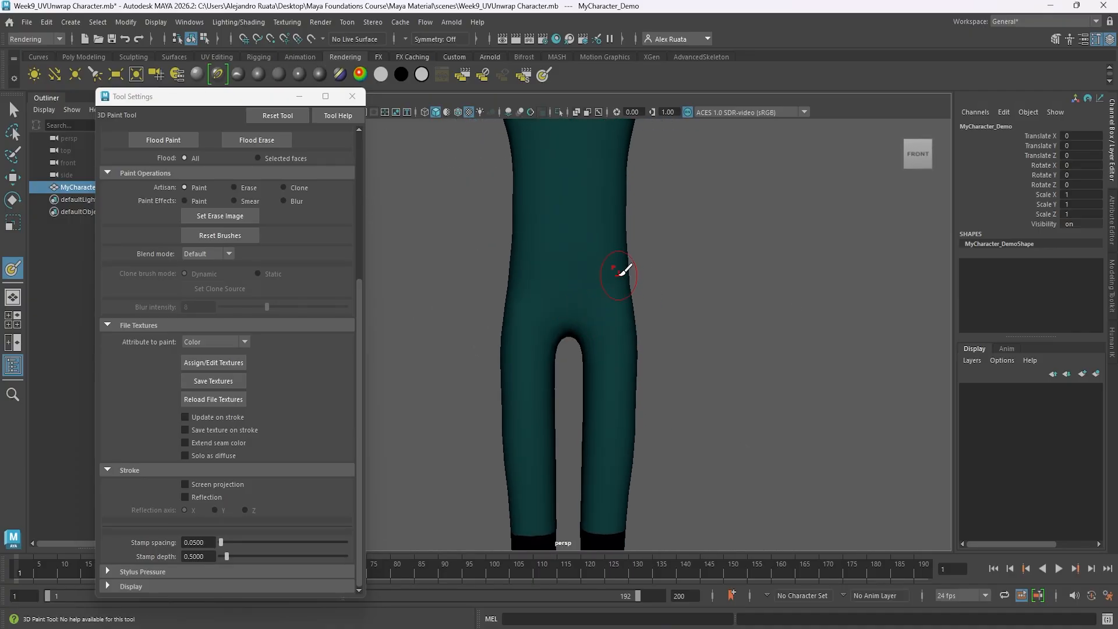
mouse_move(626, 266)
mouse_down()
mouse_move(566, 301)
mouse_move(512, 269)
mouse_move(632, 274)
mouse_move(519, 299)
mouse_move(623, 313)
mouse_up()
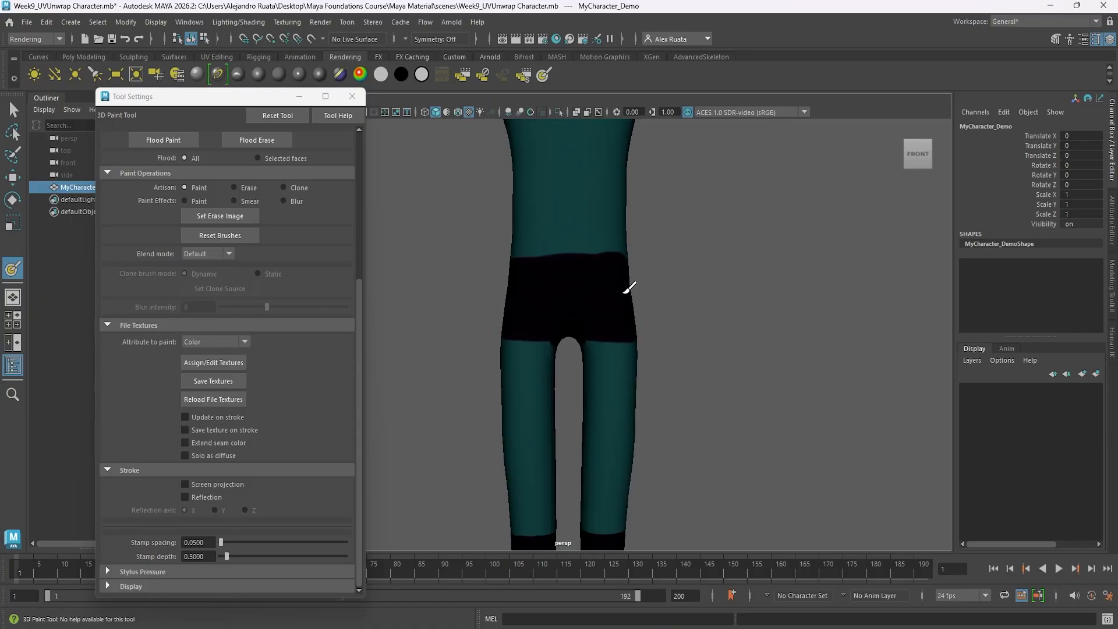
Continue the near-black shorts around the sides and back of the hips.
mouse_move(531, 309)
alt+mouse_down()
mouse_move(581, 282)
mouse_move(599, 307)
mouse_move(579, 310)
mouse_move(661, 347)
mouse_move(525, 289)
alt+mouse_up()
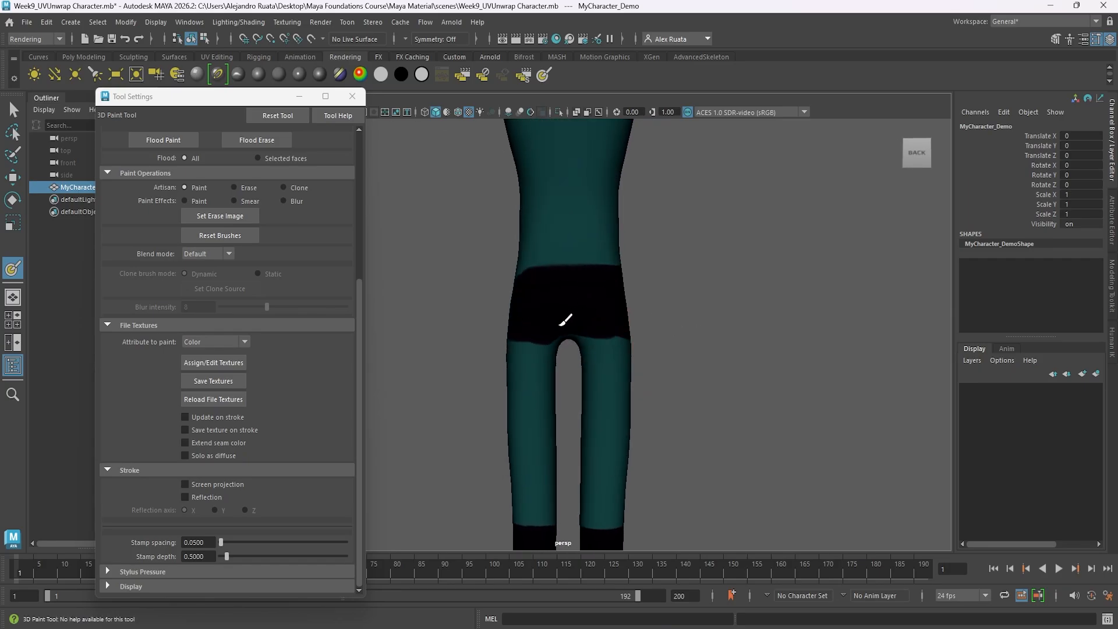
mouse_move(565, 320)
mouse_down()
mouse_move(582, 317)
mouse_move(579, 291)
mouse_up()
mouse_move(579, 291)
mouse_down()
mouse_move(572, 276)
mouse_move(548, 319)
mouse_move(603, 323)
mouse_move(619, 291)
mouse_move(594, 282)
mouse_up()
scroll(594, 283, up, 4)
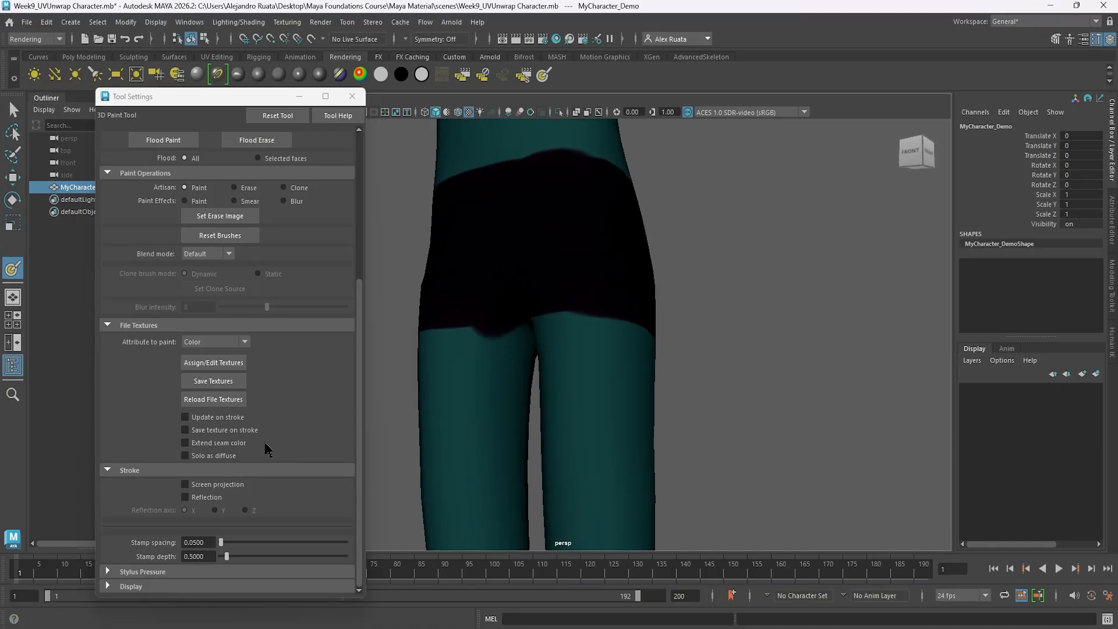
Try to remove the black overspill below the shorts on the inner thigh with a resized brush in Erase mode.
scroll(266, 449, up, 3)
click(242, 336)
alt+middle_drag(492, 373, 522, 375)
key(b)
drag(528, 376, 514, 375)
drag(520, 352, 508, 350)
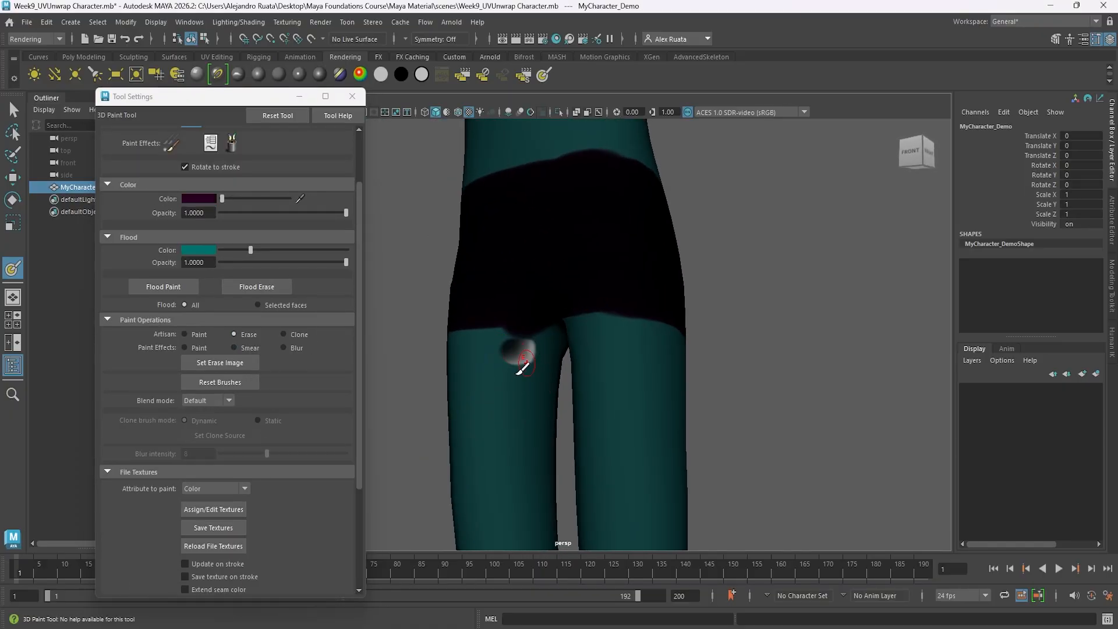
key(ctrl+z)
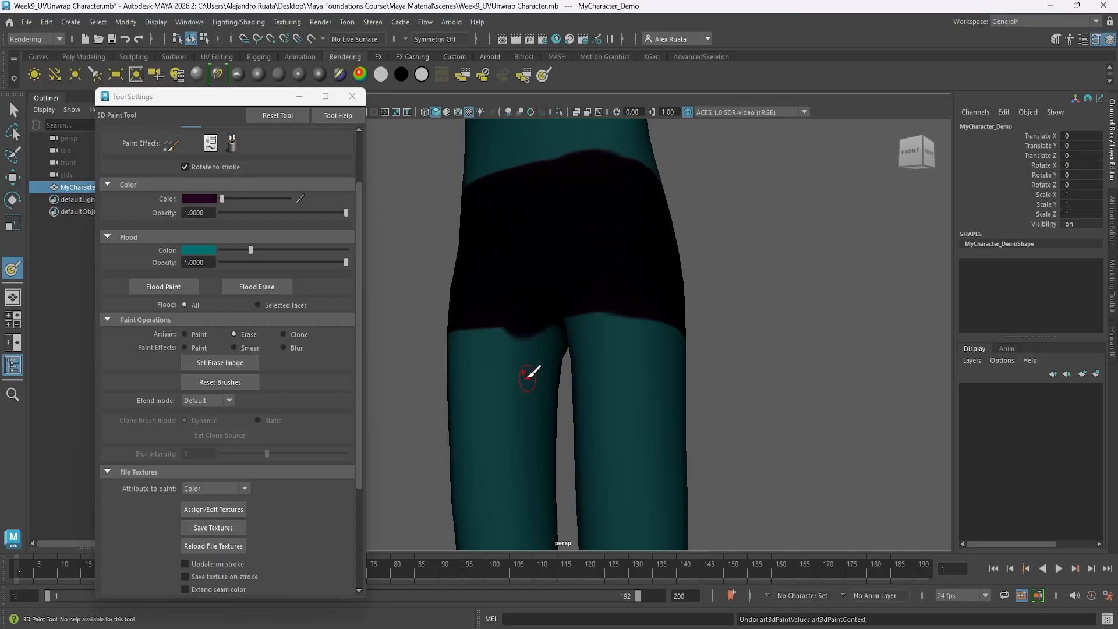
Show color values as RGB, 0 to 255, and match the paint color to the flood teal with R 31, G 60, B 60.
click(208, 199)
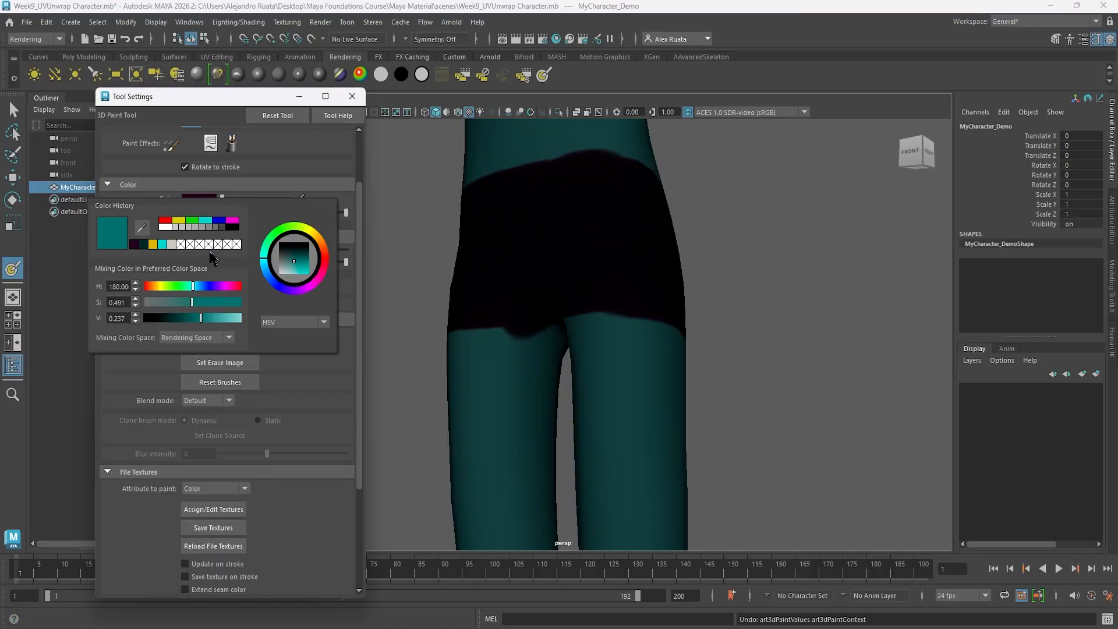
click(294, 322)
click(287, 342)
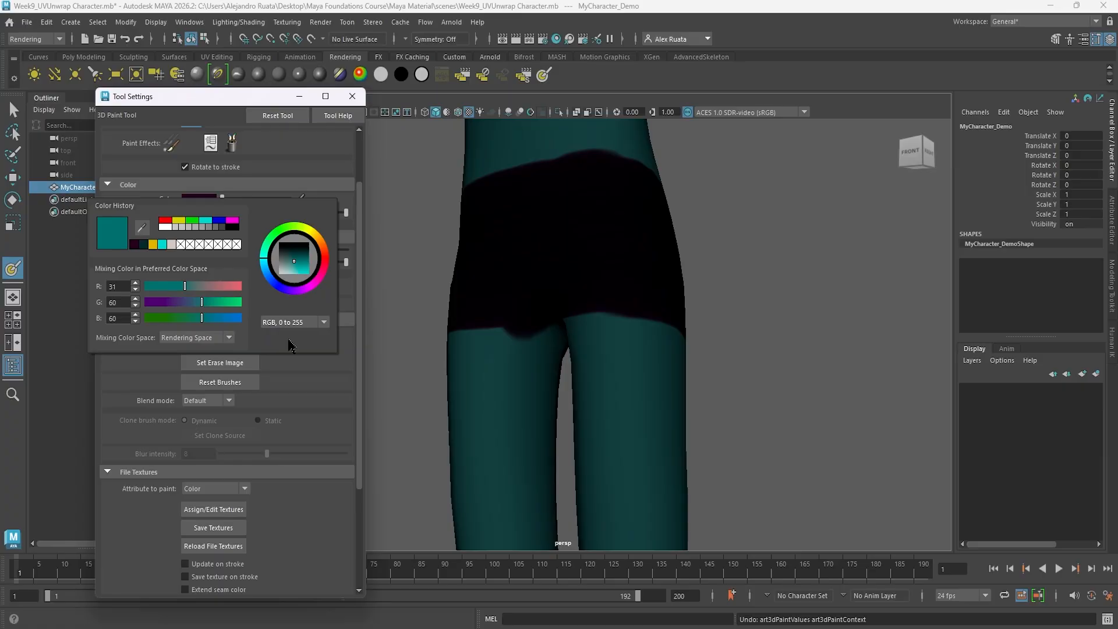
click(210, 201)
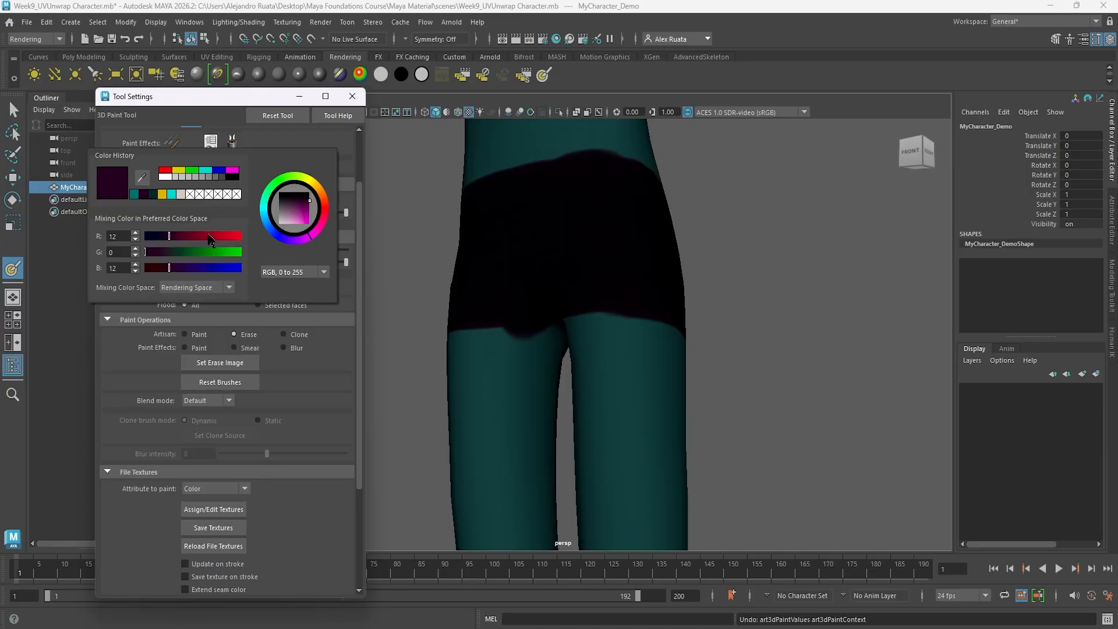
text(31)
double_click(124, 251)
double_click(122, 268)
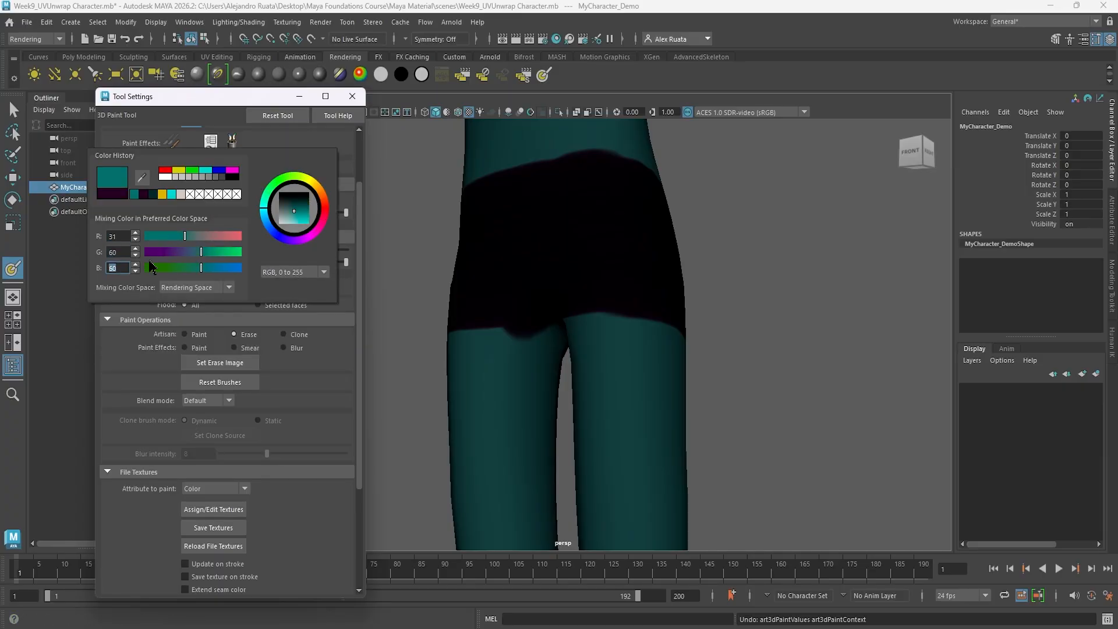
Return the brush to the Paint operation and cover the black overspill on the inner thigh with teal.
click(299, 96)
key(ctrl+z)
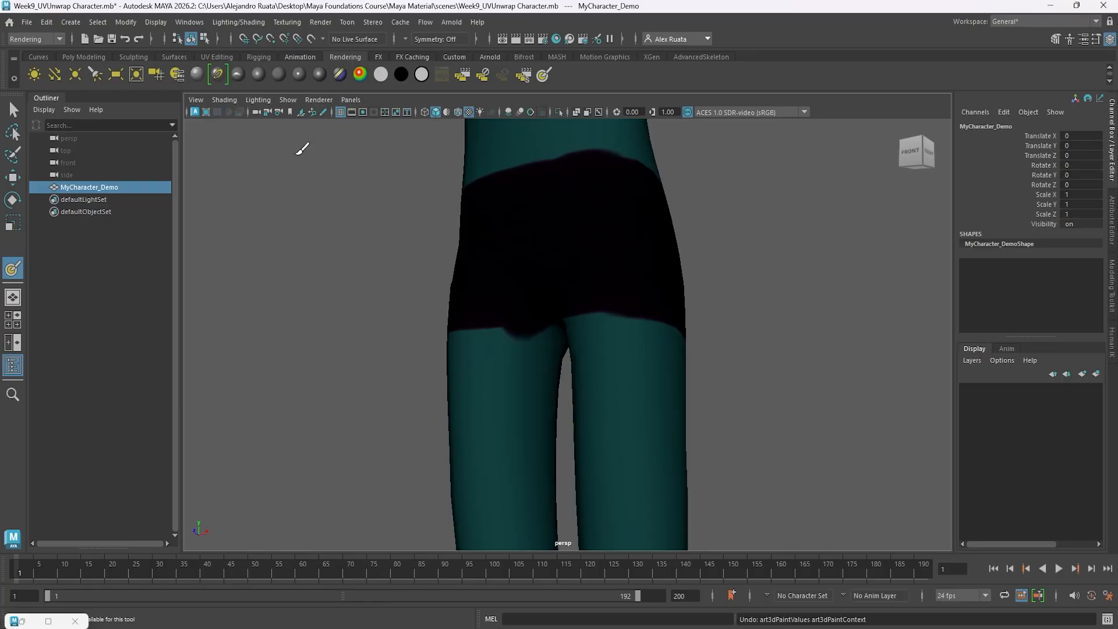
click(321, 22)
click(425, 58)
click(48, 621)
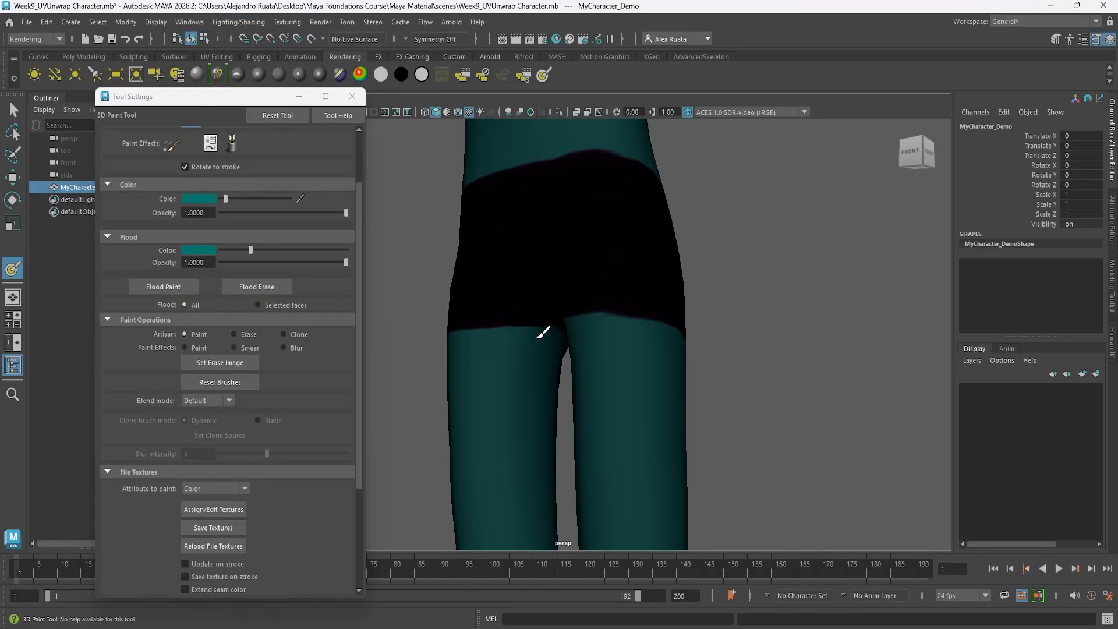
Set the paint color back to near-black and fill in the shorts around the crotch.
mouse_move(610, 355)
alt+mouse_down()
mouse_move(627, 367)
mouse_move(653, 355)
mouse_move(435, 367)
mouse_move(514, 354)
mouse_move(519, 328)
mouse_move(528, 341)
mouse_move(510, 340)
mouse_move(550, 386)
mouse_move(791, 378)
mouse_move(594, 337)
mouse_move(582, 407)
alt+mouse_up()
click(208, 200)
click(143, 188)
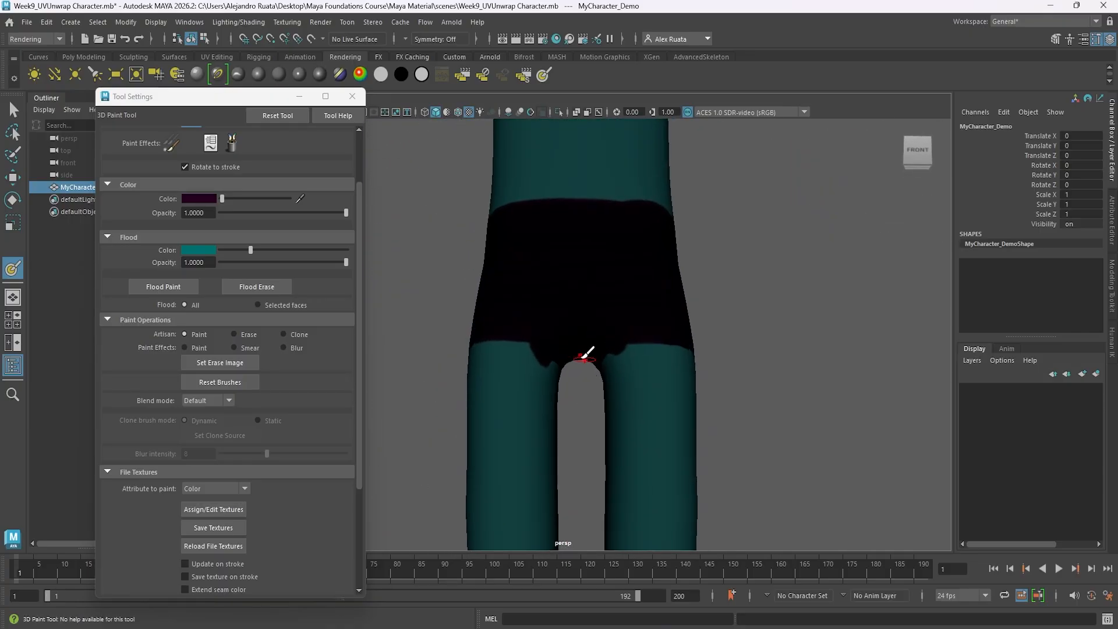
Set the paint color to teal and clean up the leg openings of the black shorts, front and back.
click(209, 202)
click(142, 196)
scroll(542, 402, up, 4)
alt+middle_drag(540, 406, 578, 401)
alt+drag(578, 401, 539, 369)
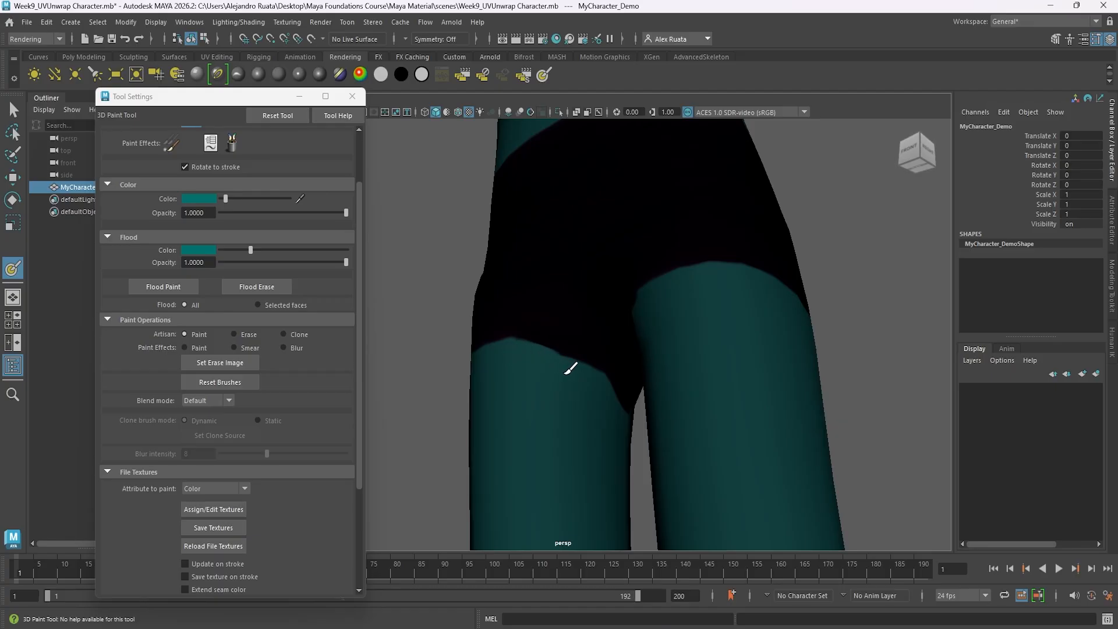
mouse_move(547, 369)
alt+mouse_down()
mouse_move(752, 388)
mouse_move(604, 412)
mouse_move(532, 361)
alt+mouse_up()
alt+drag(513, 412, 709, 379)
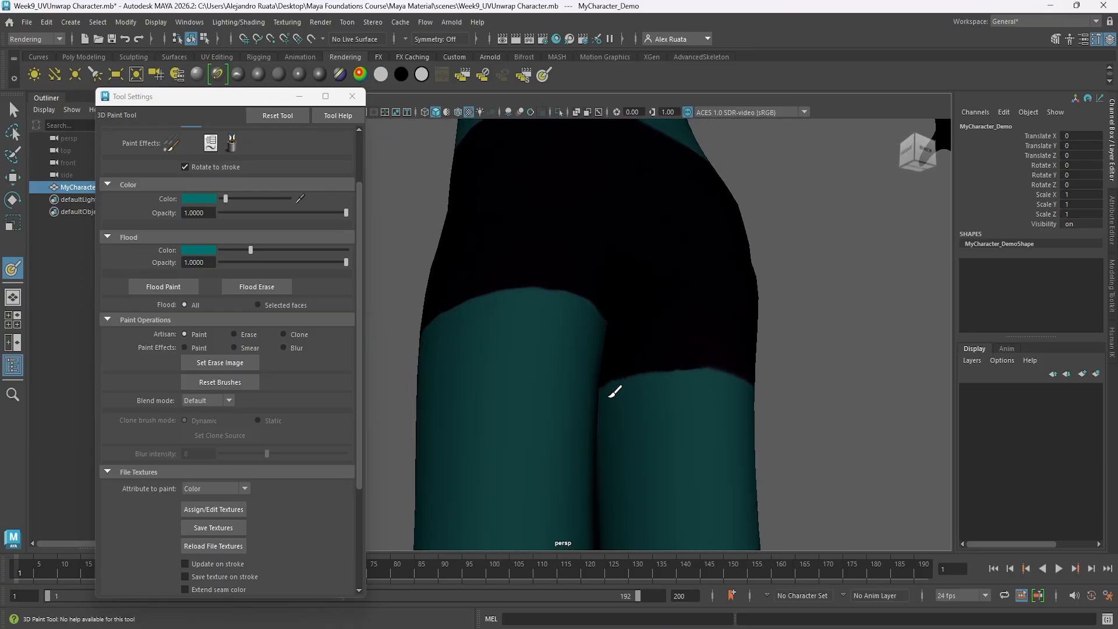
alt+drag(575, 421, 550, 421)
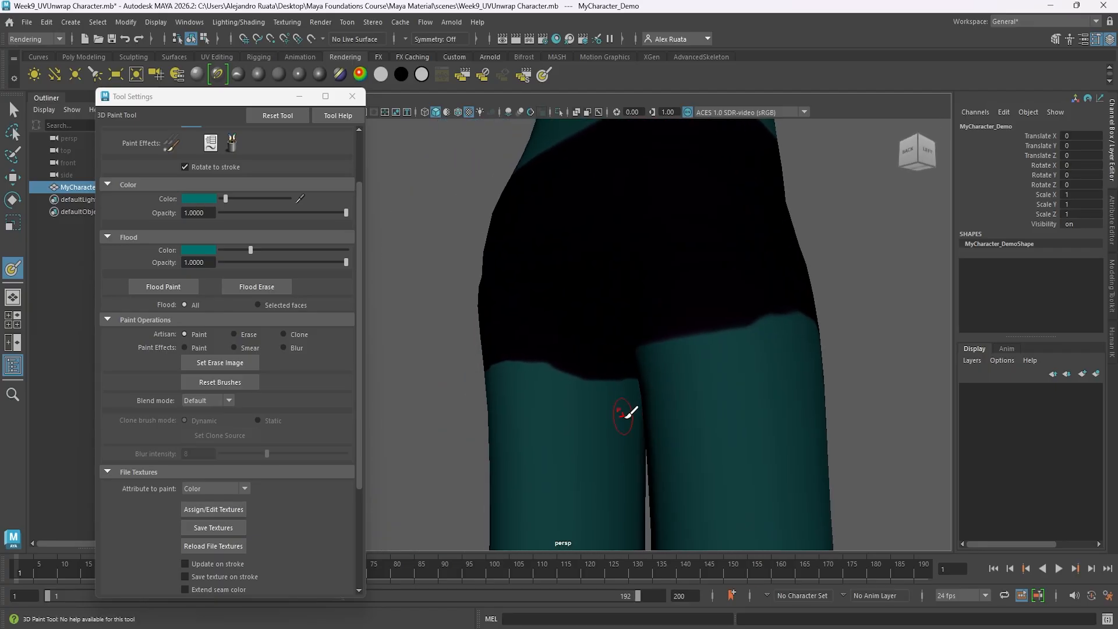
alt+drag(626, 417, 568, 413)
Touch up the waistline of the black shorts with teal and check the whole figure.
scroll(559, 411, down, 7)
alt+drag(499, 404, 444, 407)
scroll(524, 384, down, 3)
alt+middle_drag(541, 374, 555, 389)
scroll(640, 384, up, 10)
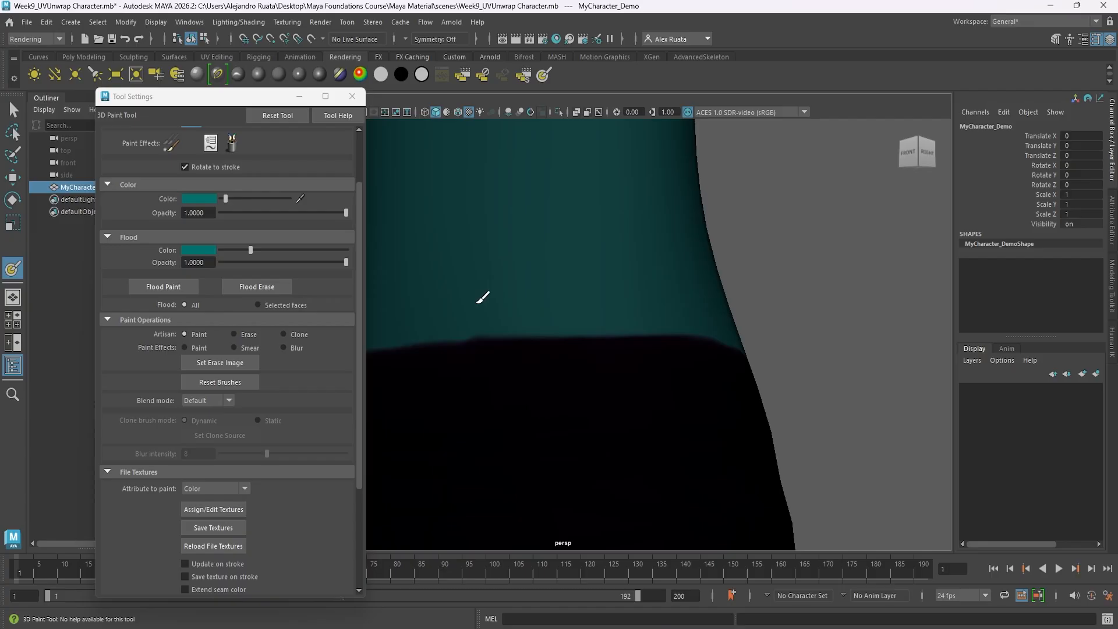
scroll(619, 315, down, 9)
alt+drag(629, 326, 539, 364)
scroll(551, 382, down, 4)
alt+middle_drag(538, 364, 546, 300)
scroll(501, 292, down, 4)
alt+middle_drag(452, 284, 467, 328)
alt+drag(467, 328, 506, 336)
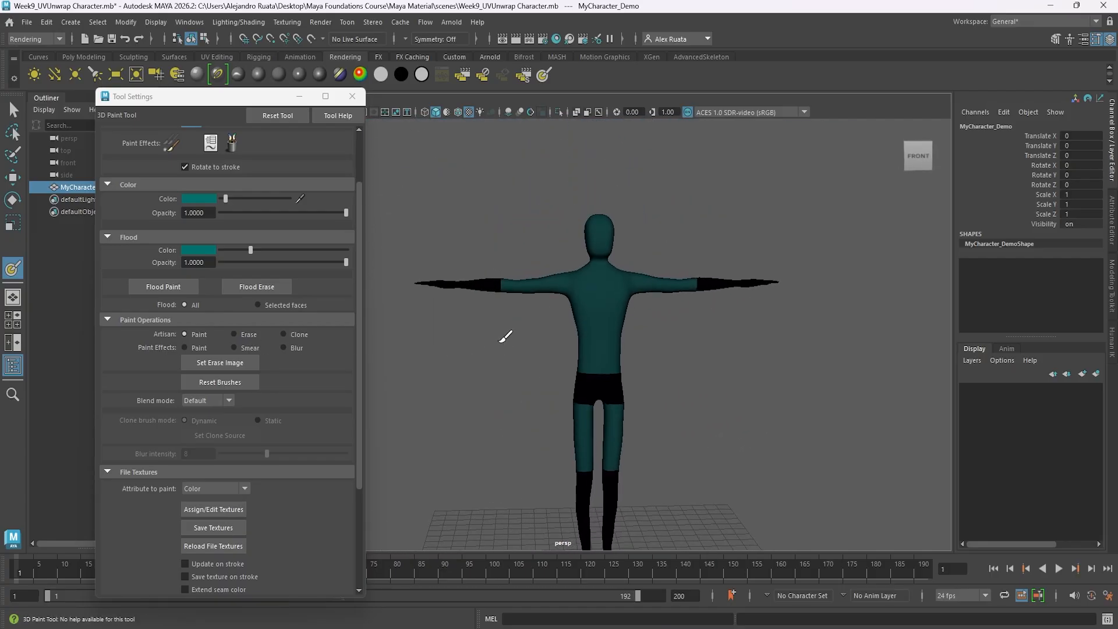
Set the paint color to near-black and paint a large round eye in the middle of the face.
click(200, 199)
click(146, 191)
alt+middle_drag(630, 262, 594, 306)
scroll(559, 280, up, 6)
alt+middle_drag(514, 244, 525, 294)
scroll(547, 268, up, 3)
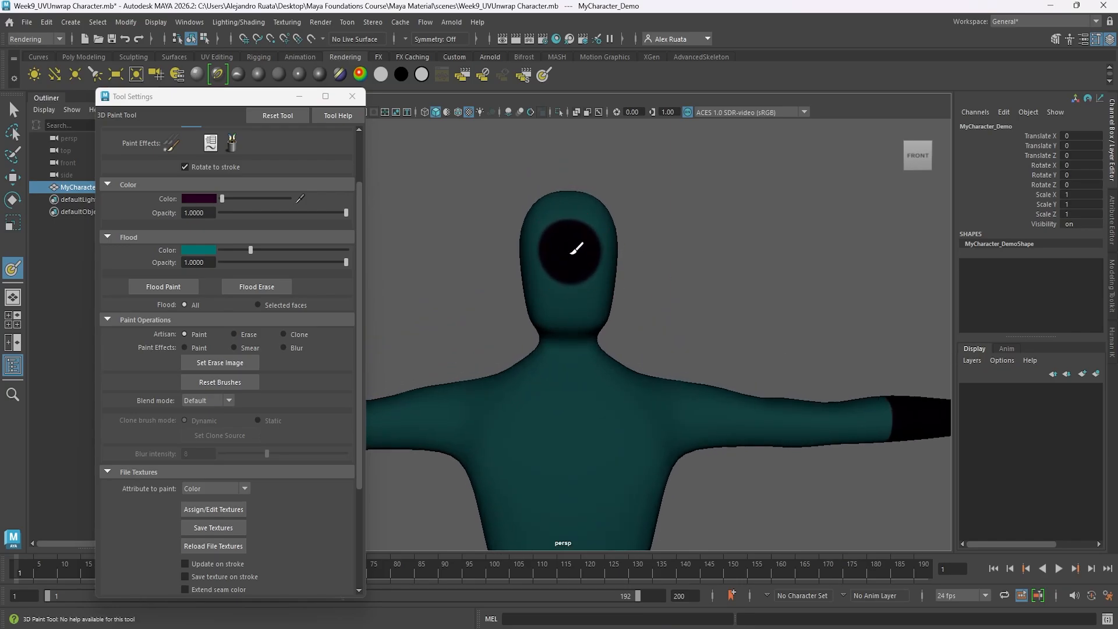
Pick bright cyan as the paint color and add a smaller glowing dot at the center of the black eye.
click(205, 198)
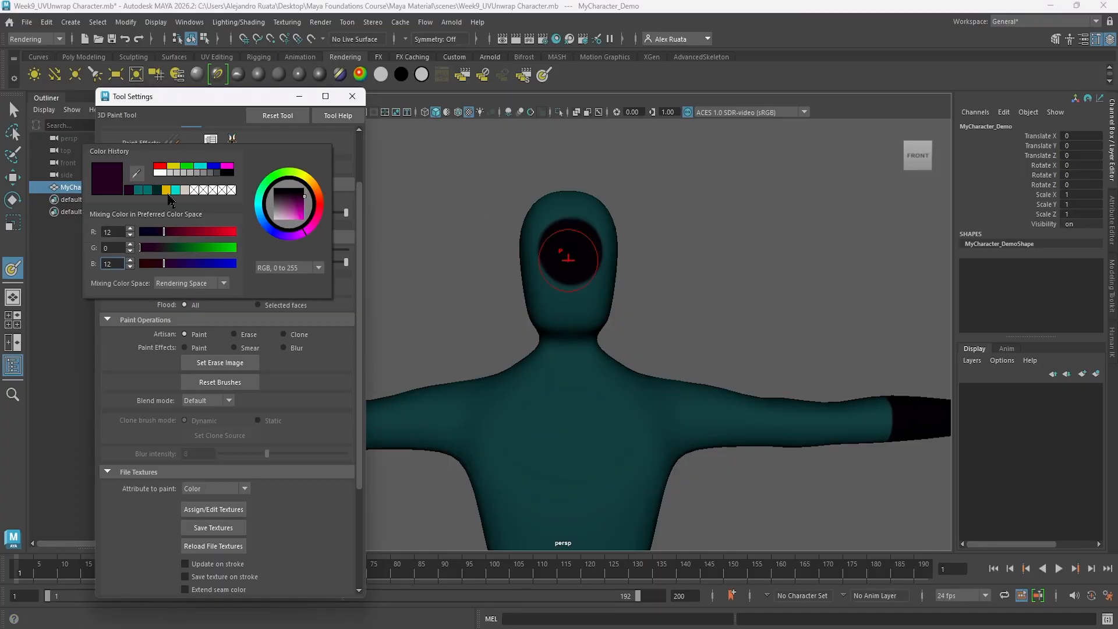
click(168, 192)
key(b)
drag(574, 251, 565, 253)
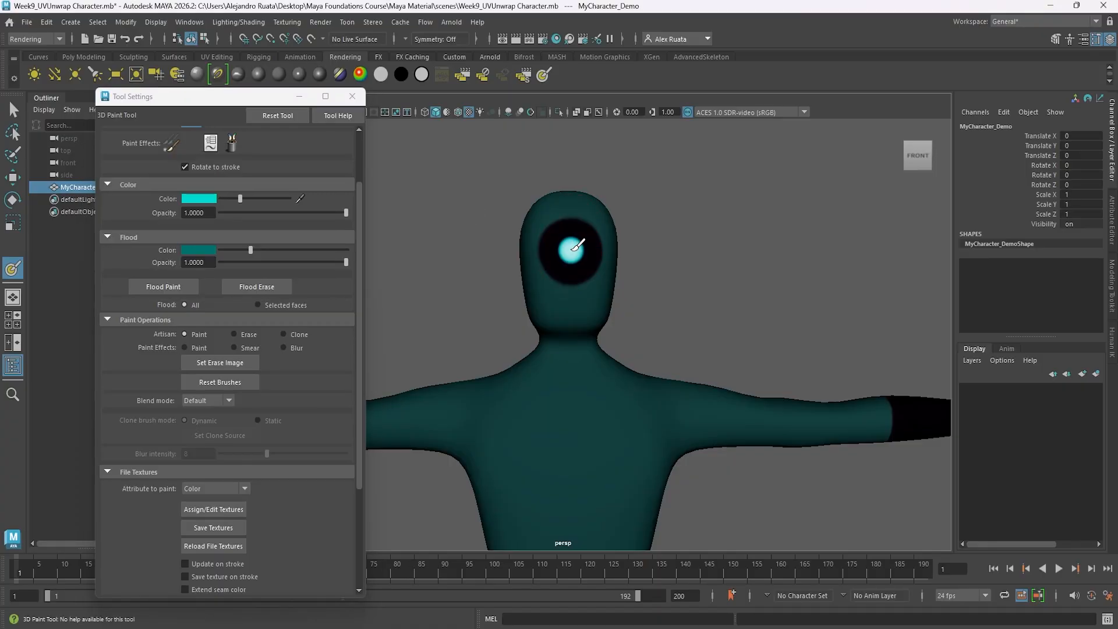
Paint a large bright cyan circle in the middle of the chest.
alt+drag(615, 300, 556, 312)
alt+right_drag(556, 311, 529, 402)
alt+middle_drag(529, 402, 555, 295)
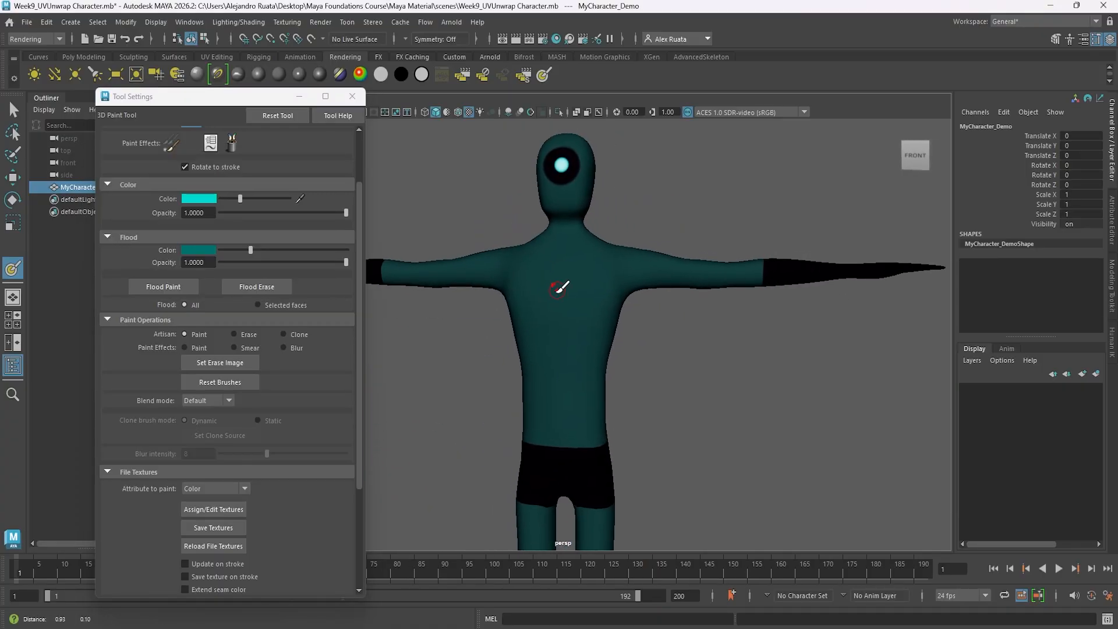
alt+drag(556, 295, 583, 294)
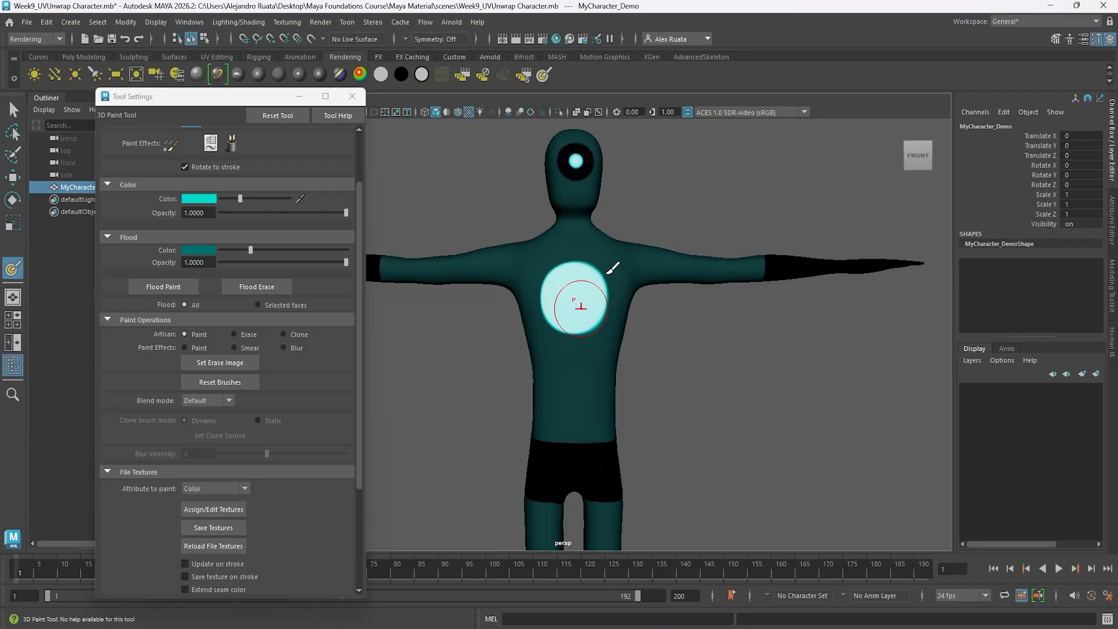
Set the paint color to bright green, shrink the brush, and paint a downward-pointing triangle inside the cyan chest circle.
click(196, 198)
click(195, 168)
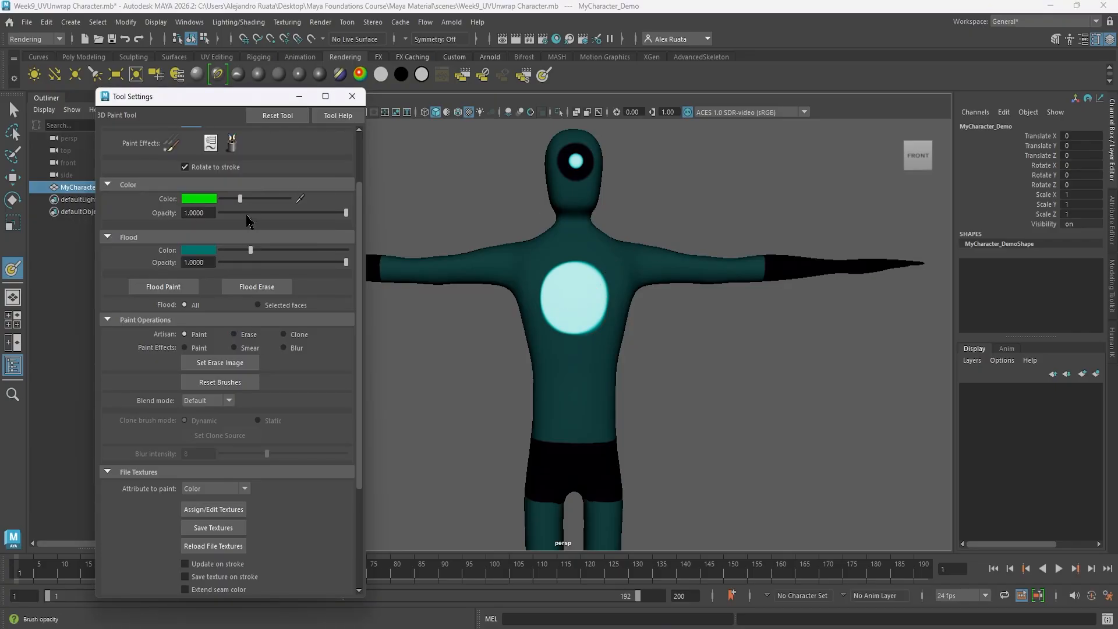
scroll(229, 218, up, 3)
key(b)
drag(581, 293, 569, 294)
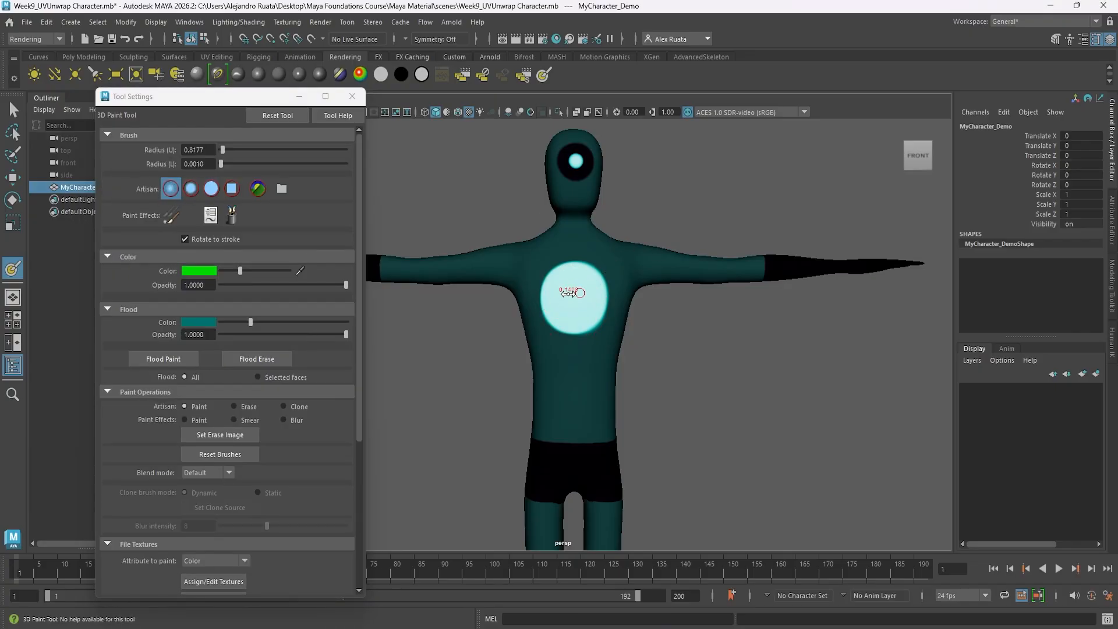
scroll(570, 293, up, 6)
alt+middle_drag(588, 238, 563, 280)
key(b)
drag(571, 254, 566, 254)
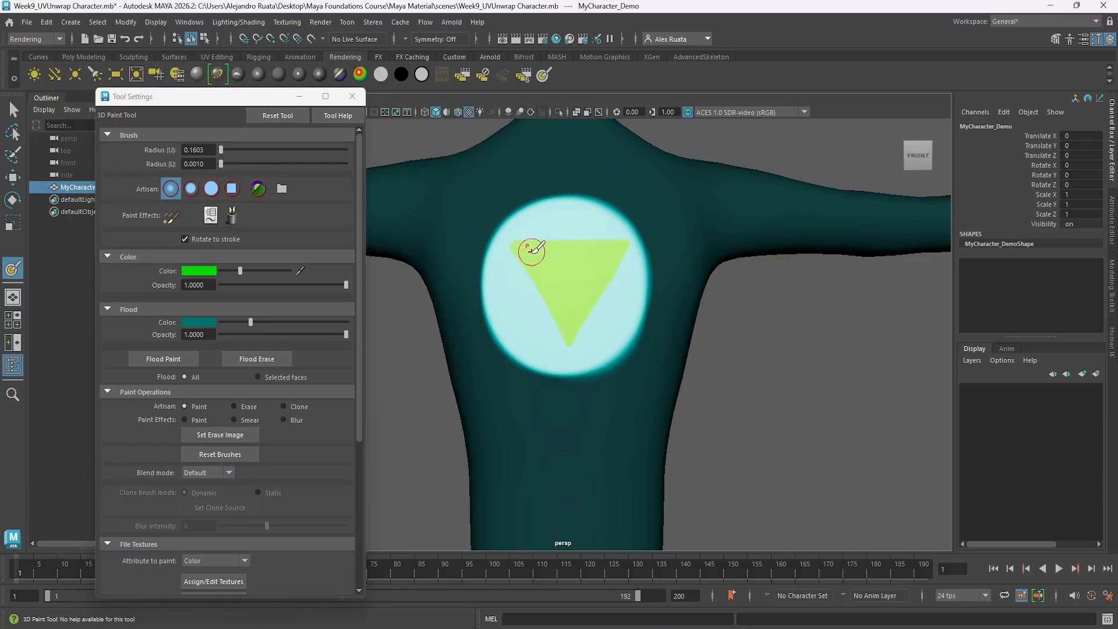
Exit the 3D Paint Tool, deselect the character, and render its front view with Maya Software to check the colors.
scroll(577, 285, down, 5)
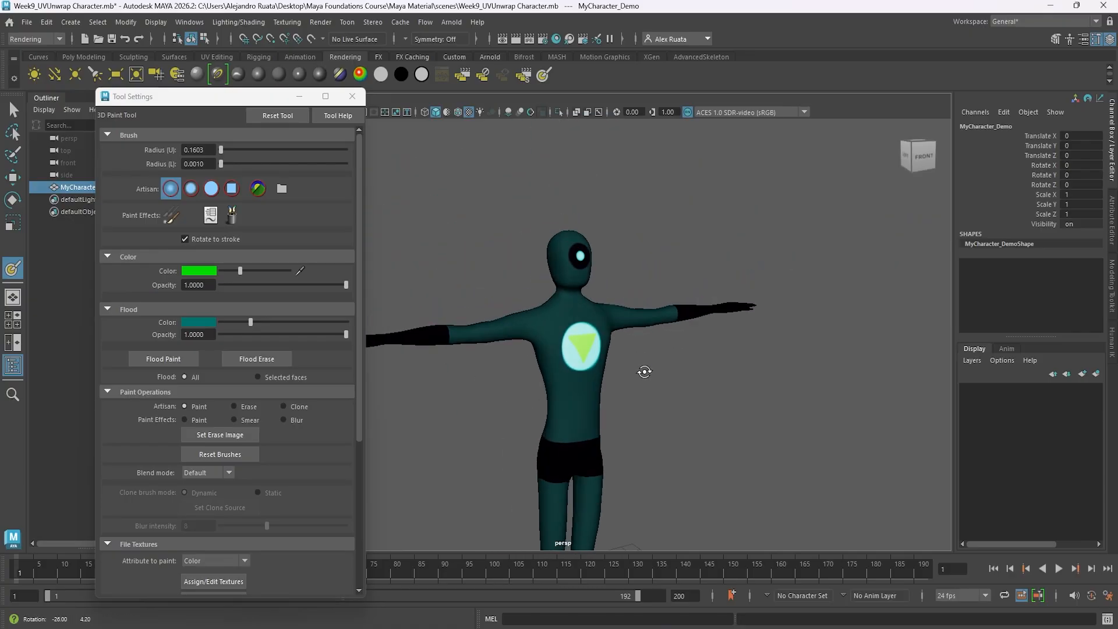
click(351, 97)
key(q)
click(357, 217)
alt+drag(358, 217, 362, 219)
scroll(362, 219, down, 2)
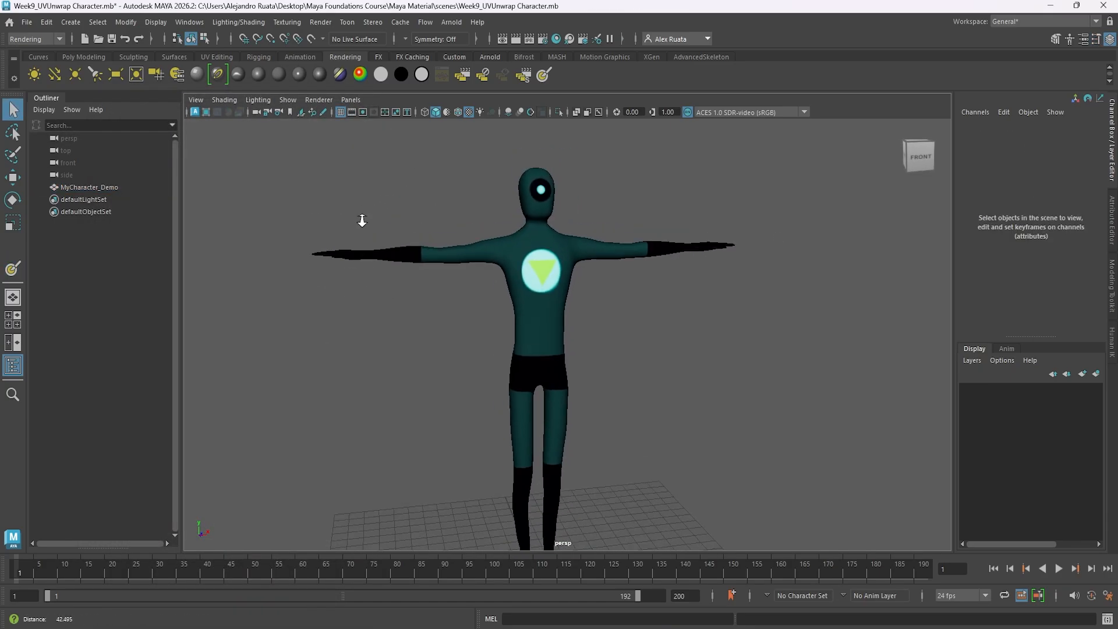
click(517, 39)
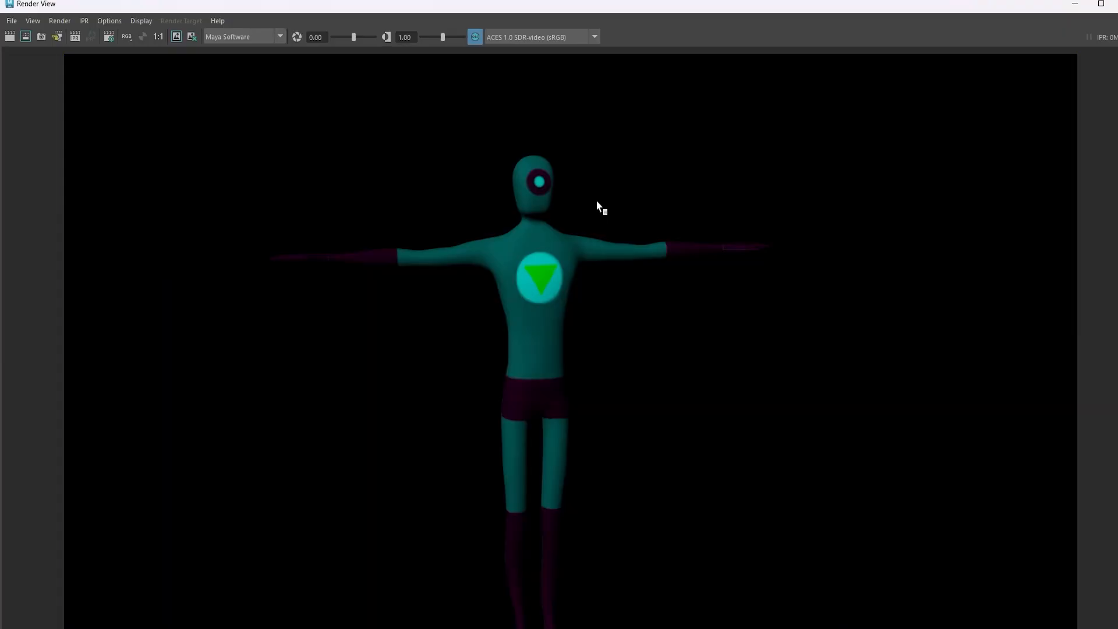
click(1101, 4)
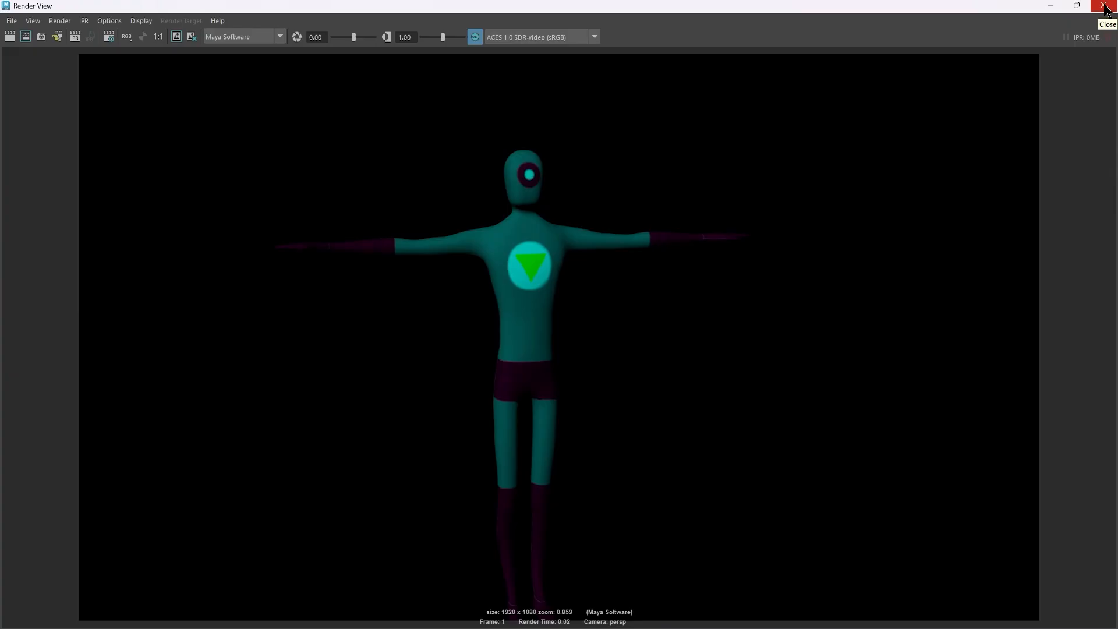
click(1104, 8)
Render a close view of the lower legs and feet to check the boots, and close the render.
alt+drag(581, 281, 679, 287)
alt+right_drag(679, 287, 609, 337)
alt+drag(609, 337, 452, 360)
click(515, 40)
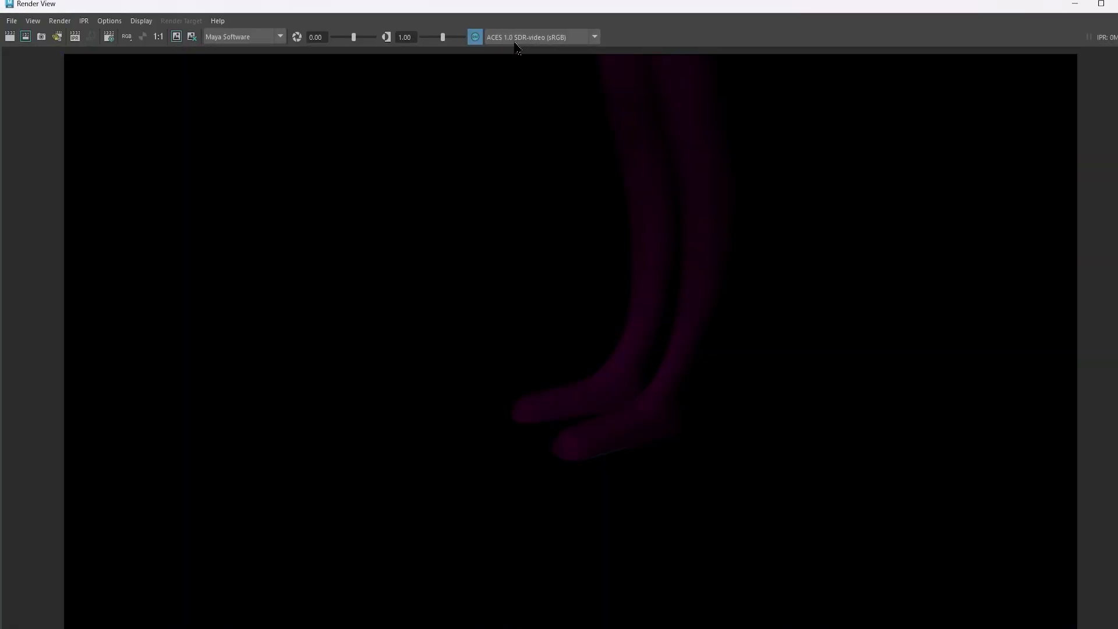
click(1104, 6)
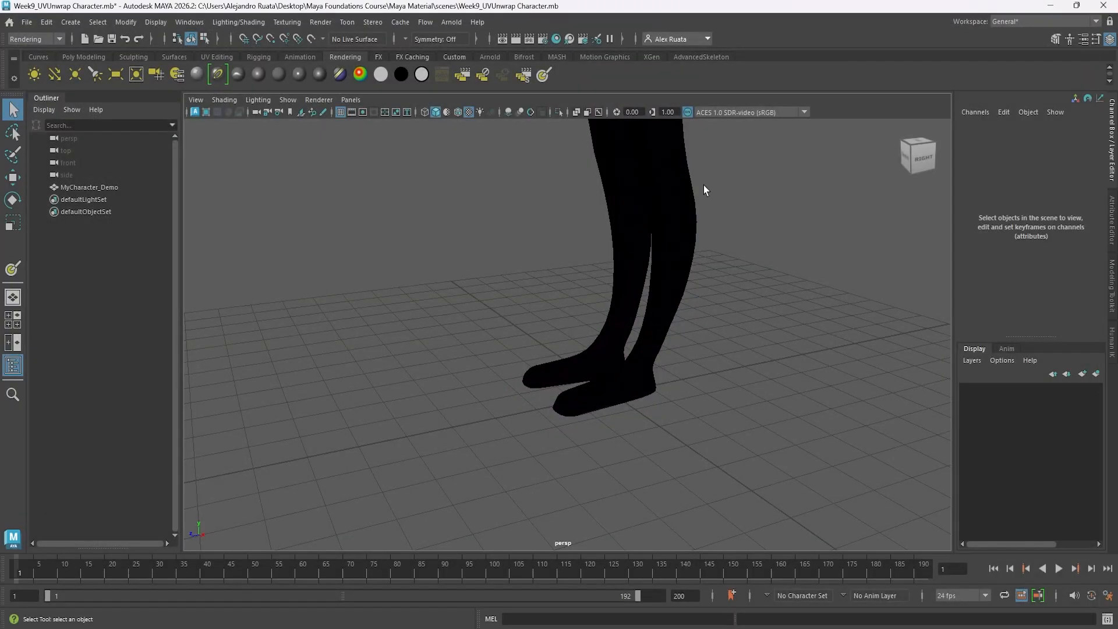
Reopen the 3D Paint Tool on MyCharacter_Demo and paint the soles of both feet near-black purple.
mouse_move(706, 187)
alt+mouse_down()
mouse_move(619, 213)
mouse_move(605, 157)
alt+mouse_up()
click(569, 306)
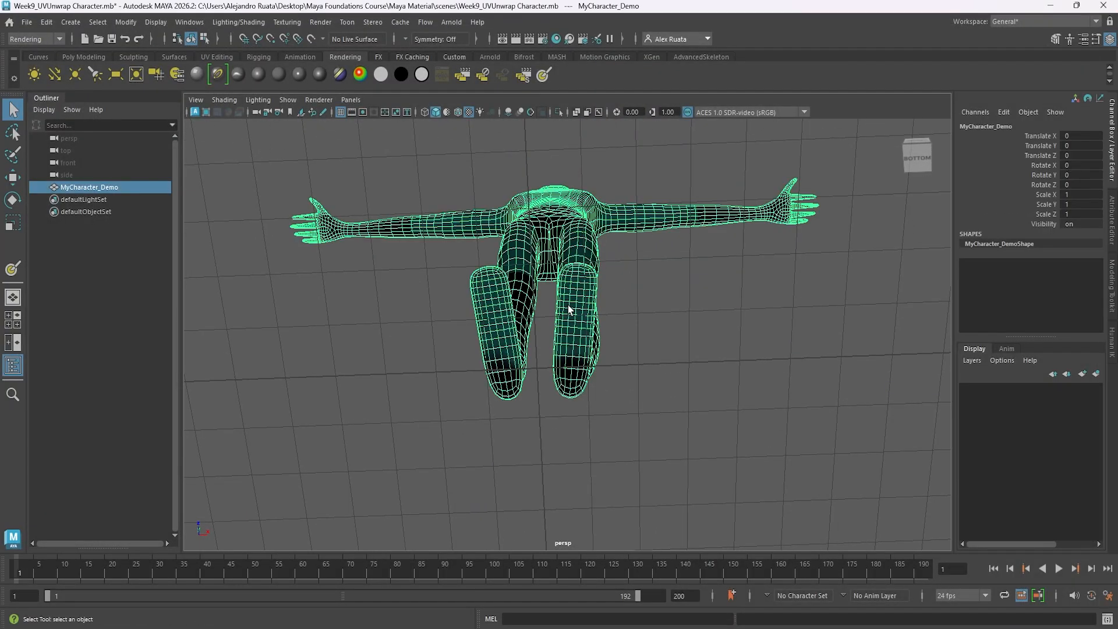
click(291, 25)
click(414, 58)
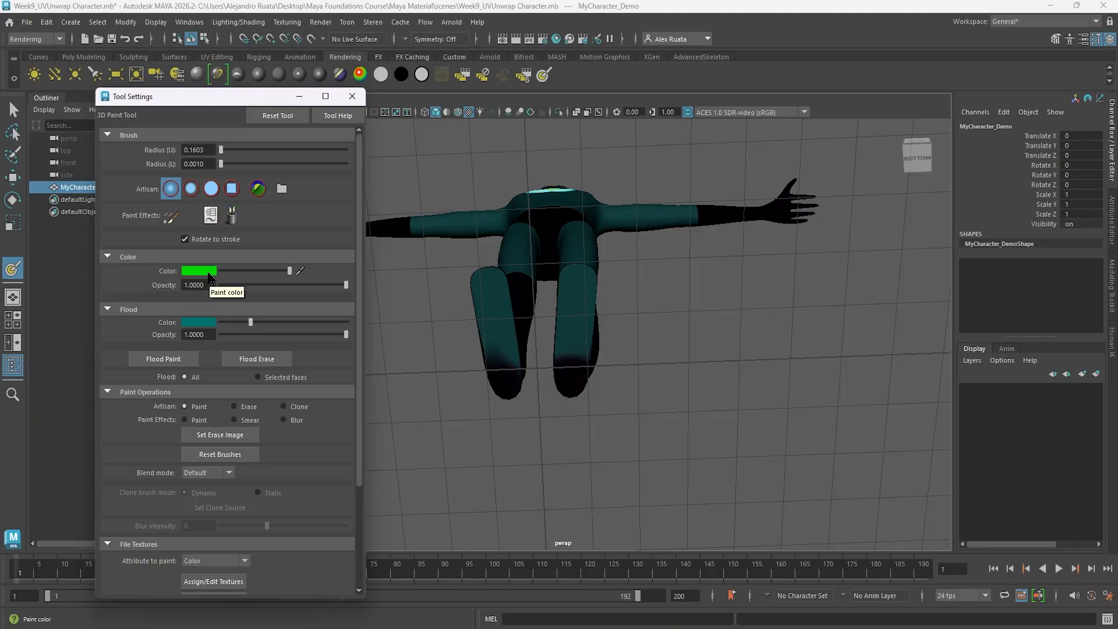
click(209, 273)
click(148, 266)
drag(485, 287, 488, 301)
mouse_move(510, 348)
mouse_down()
mouse_move(507, 332)
mouse_move(507, 369)
mouse_move(569, 274)
mouse_move(579, 350)
mouse_move(554, 332)
mouse_move(578, 308)
mouse_up()
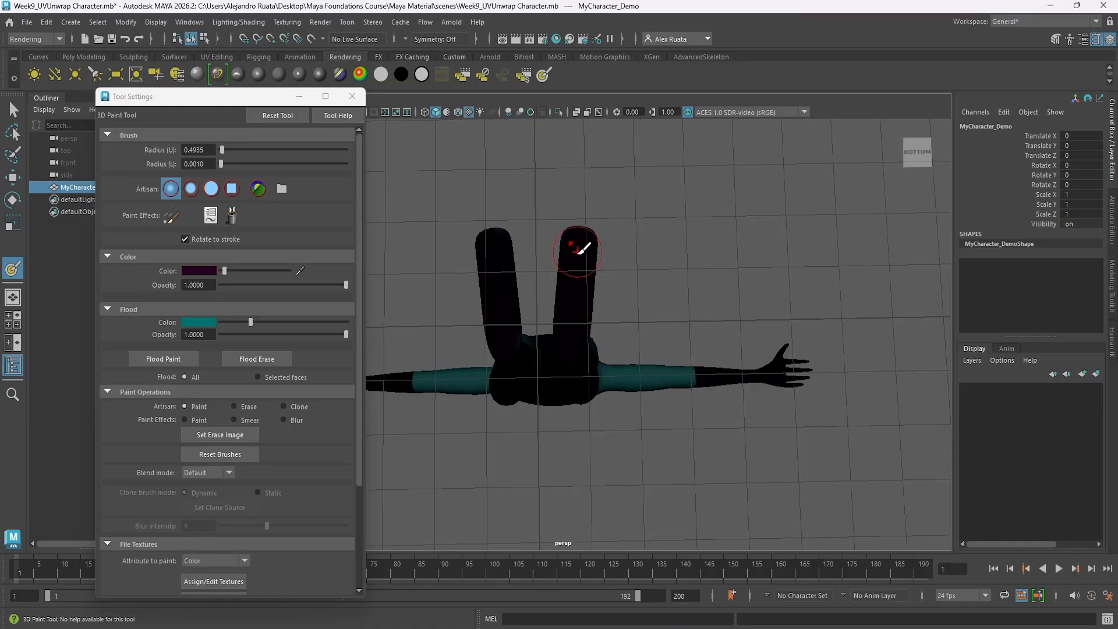
alt+drag(577, 252, 732, 338)
click(353, 96)
Return to the Select Tool and render the whole figure, including the feet, from an angled front view.
alt+middle_drag(545, 343, 516, 280)
click(14, 110)
alt+drag(508, 383, 466, 412)
click(504, 381)
alt+drag(536, 395, 514, 402)
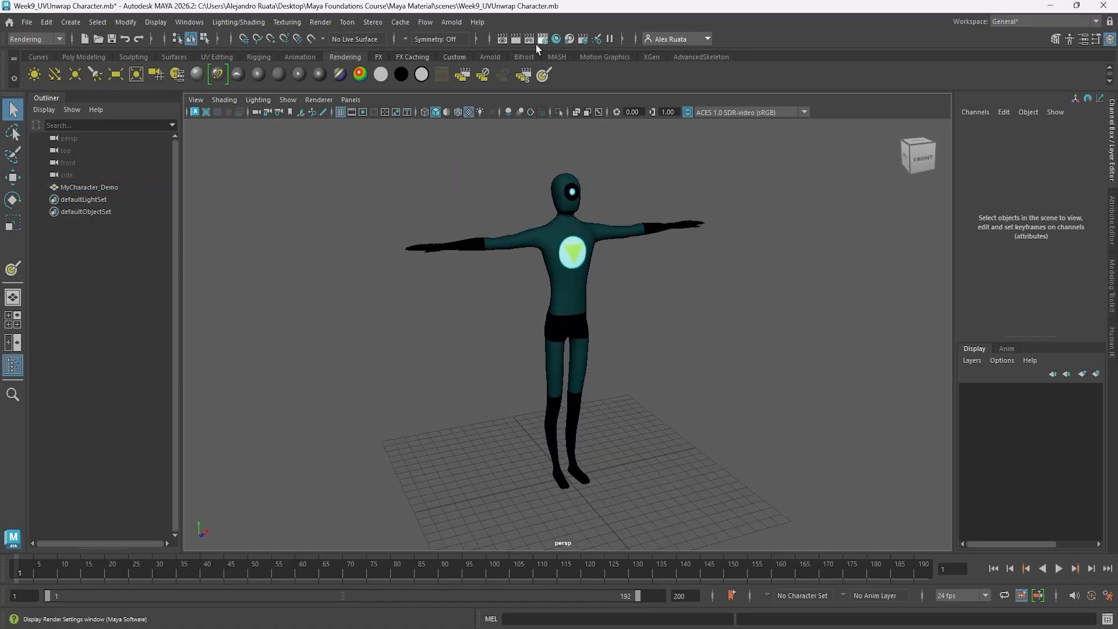
click(542, 39)
scroll(280, 326, down, 5)
click(399, 110)
click(512, 40)
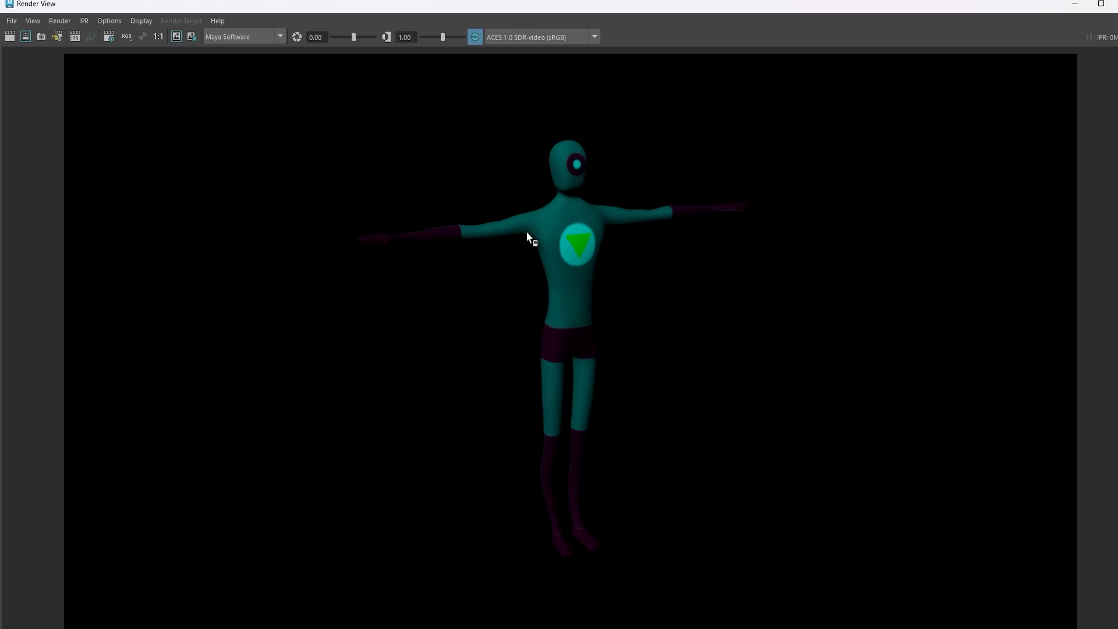
click(1101, 4)
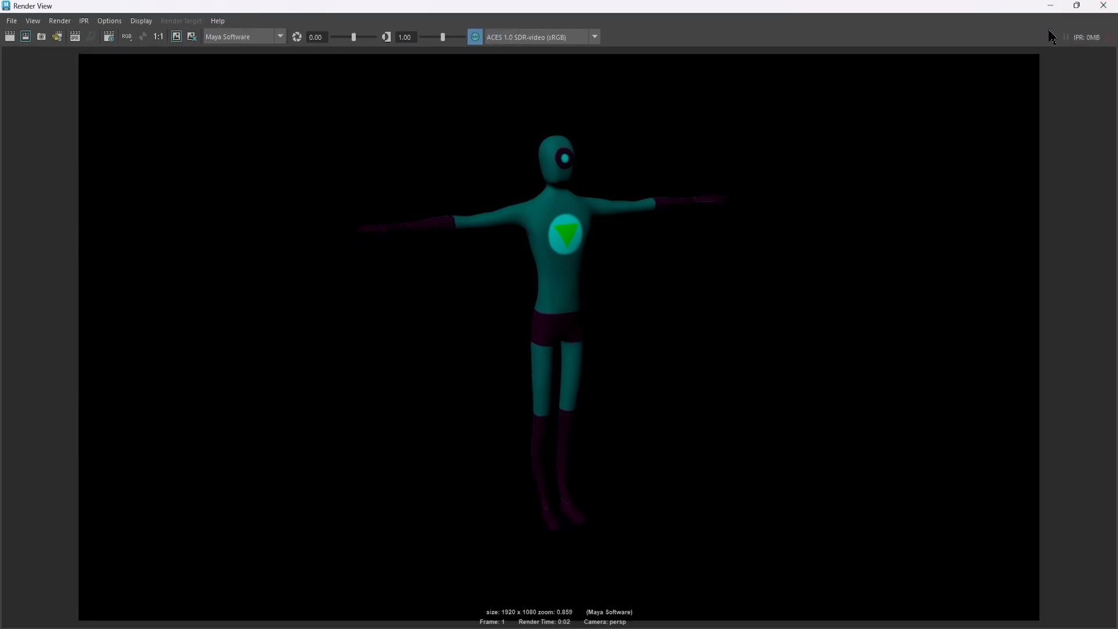
click(1104, 6)
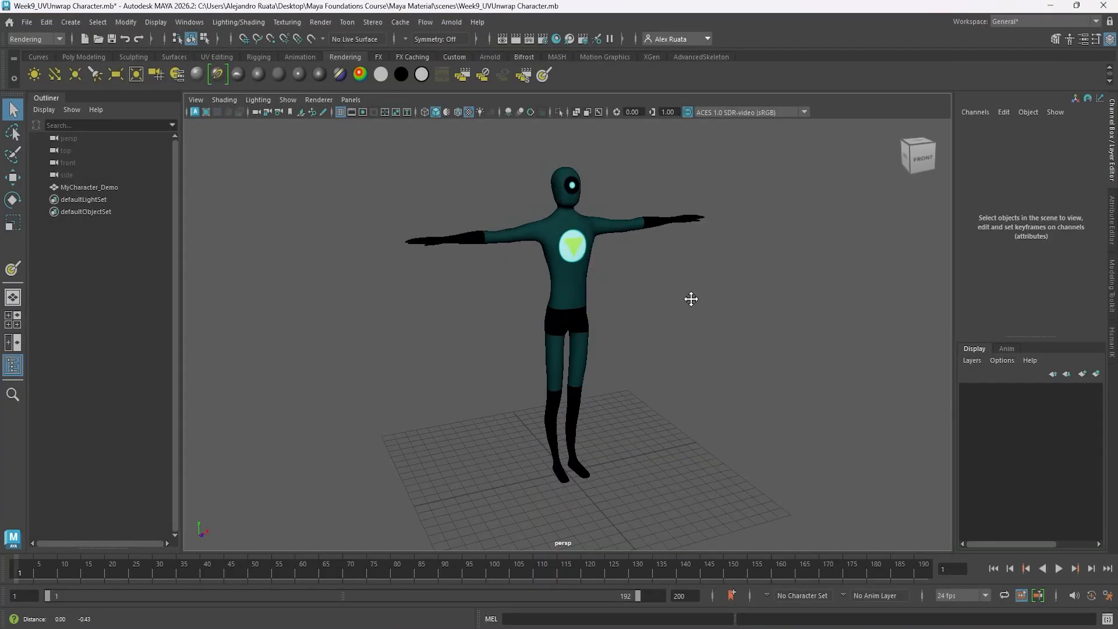
Examine the painted legs, boots, chest emblem and head up close and from several angles.
mouse_move(691, 297)
alt+mouse_down()
mouse_move(631, 304)
mouse_move(914, 297)
mouse_move(372, 297)
mouse_move(696, 303)
mouse_move(362, 307)
mouse_move(676, 302)
alt+mouse_up()
alt+middle_drag(561, 400, 544, 322)
alt+right_drag(563, 343, 746, 354)
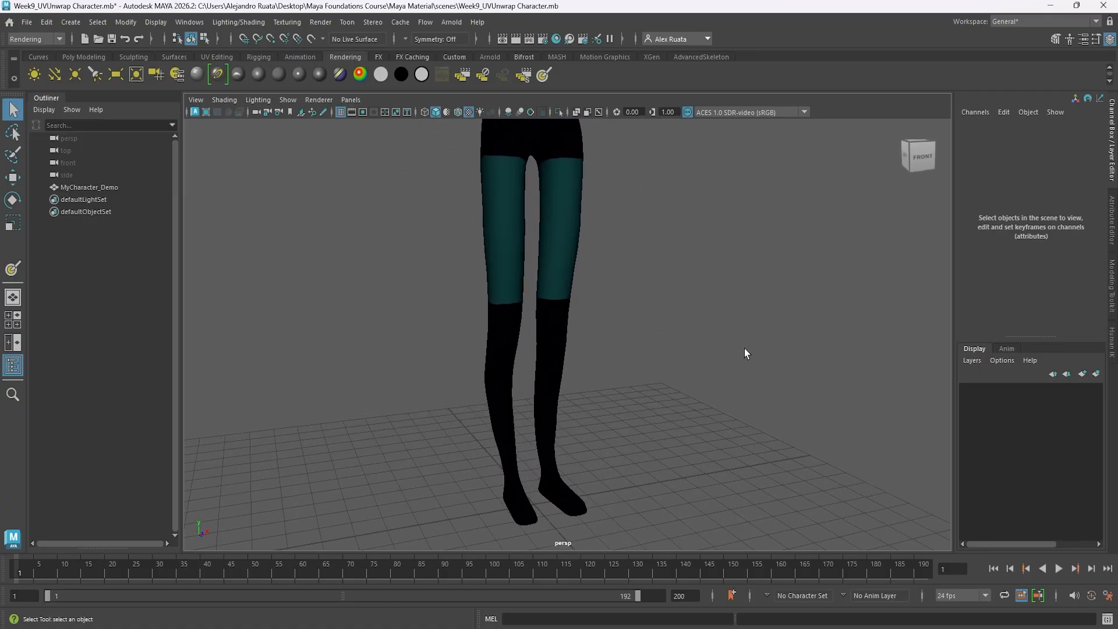
alt+middle_drag(551, 270, 564, 460)
alt+middle_drag(576, 231, 573, 435)
alt+middle_drag(587, 352, 583, 373)
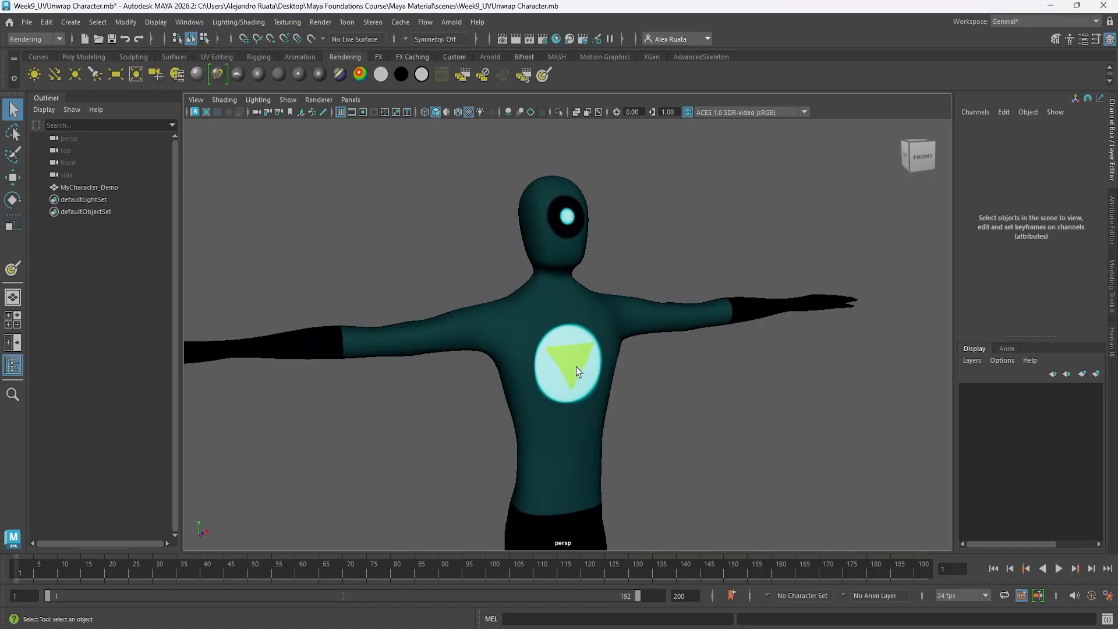
alt+drag(551, 368, 496, 372)
alt+right_drag(635, 387, 393, 391)
alt+middle_drag(529, 402, 514, 318)
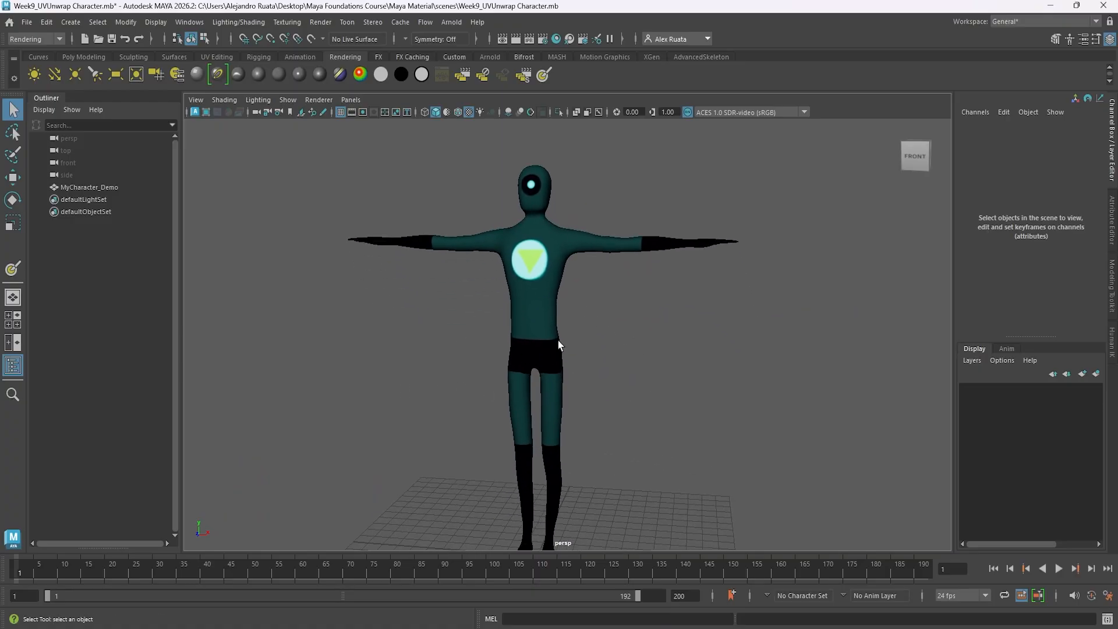
alt+middle_drag(566, 347, 572, 309)
alt+drag(572, 309, 599, 349)
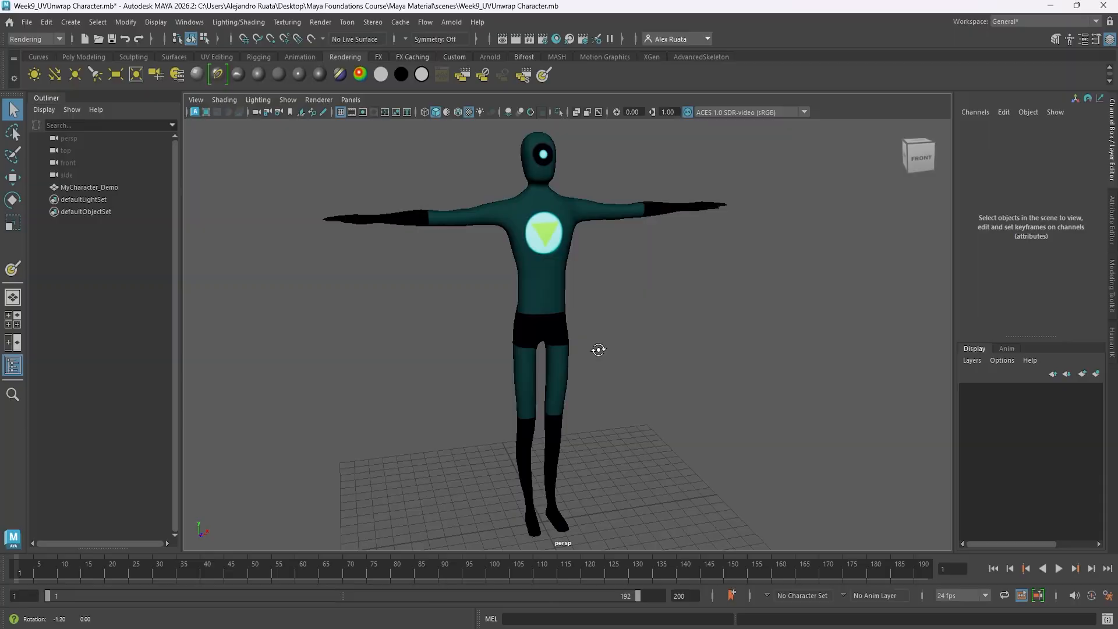
scroll(602, 342, down, 2)
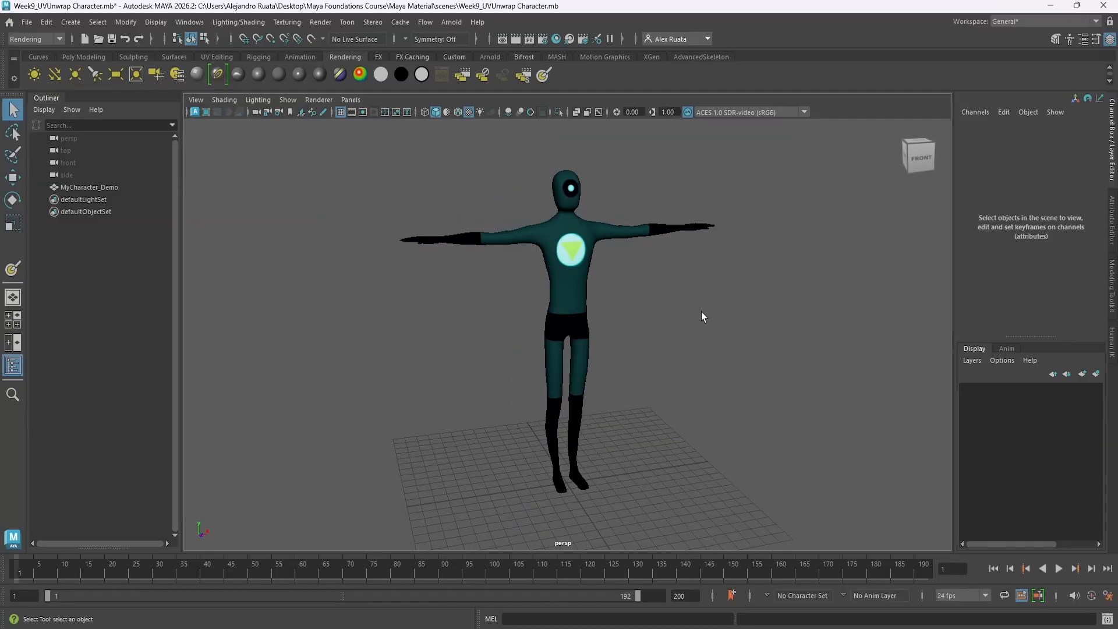
alt+drag(701, 312, 631, 344)
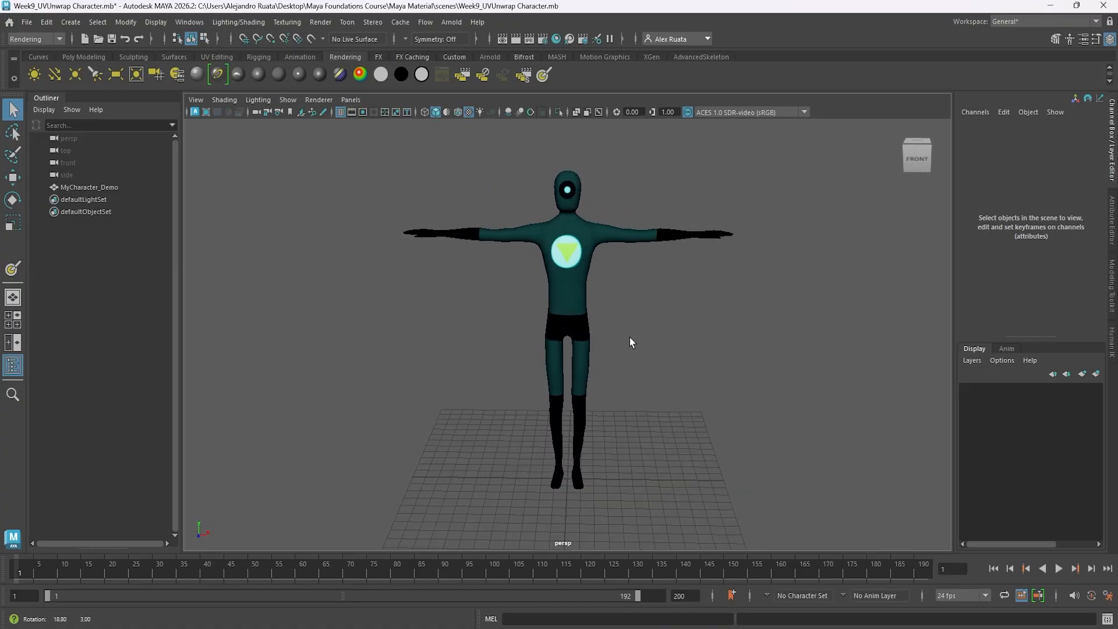
View the character's UV layout over the painted texture in the UV Editing workspace, and return to the General workspace.
click(1019, 21)
click(1012, 93)
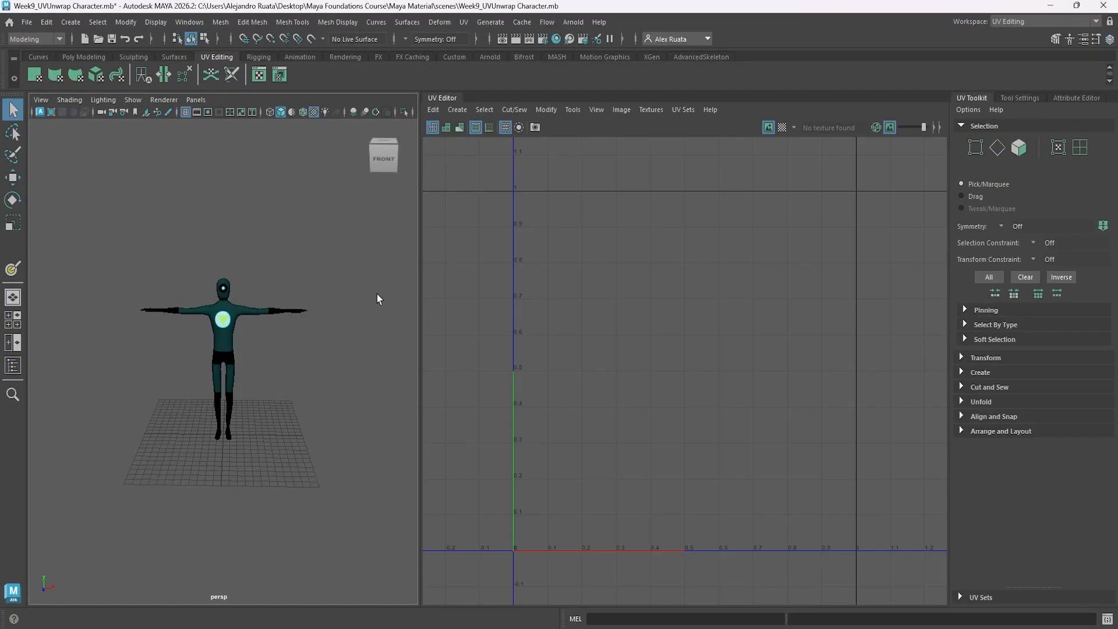
click(239, 308)
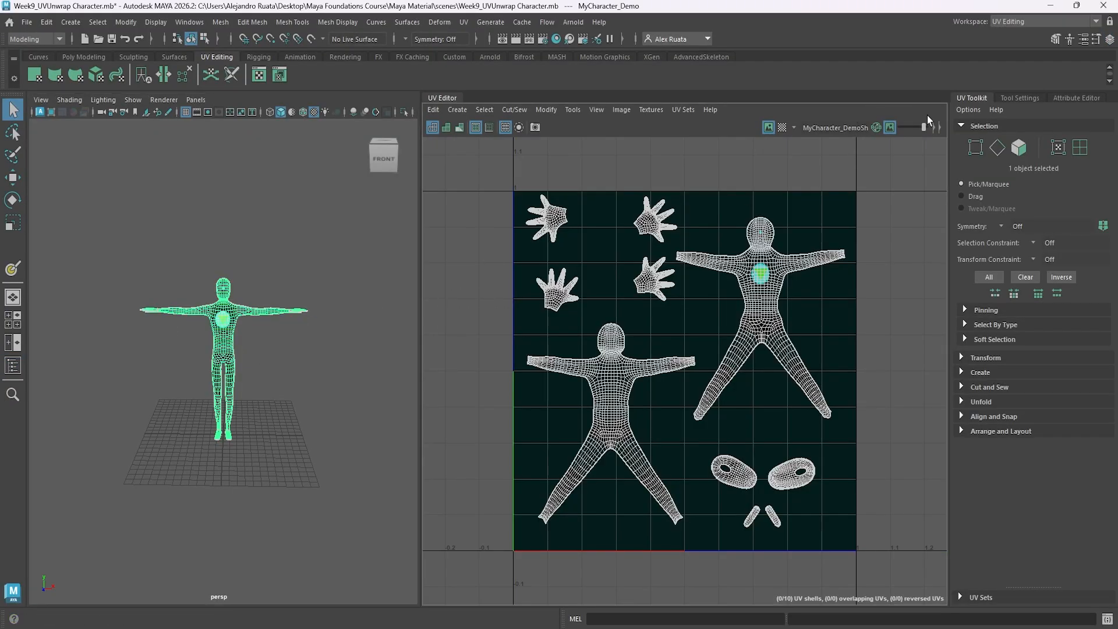
click(1036, 21)
click(1019, 35)
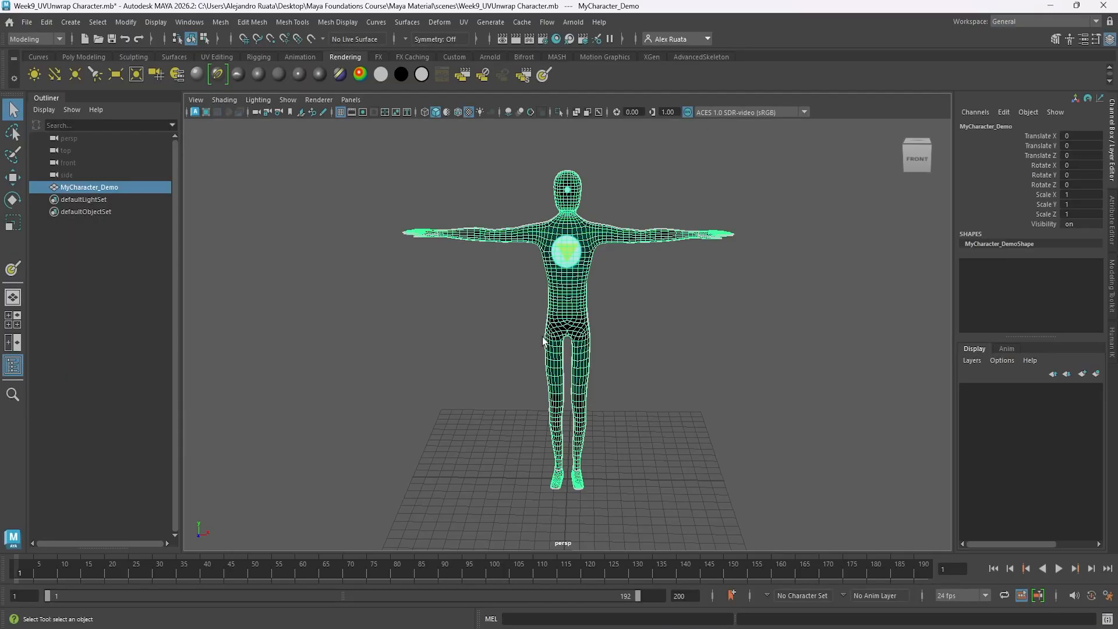
click(655, 356)
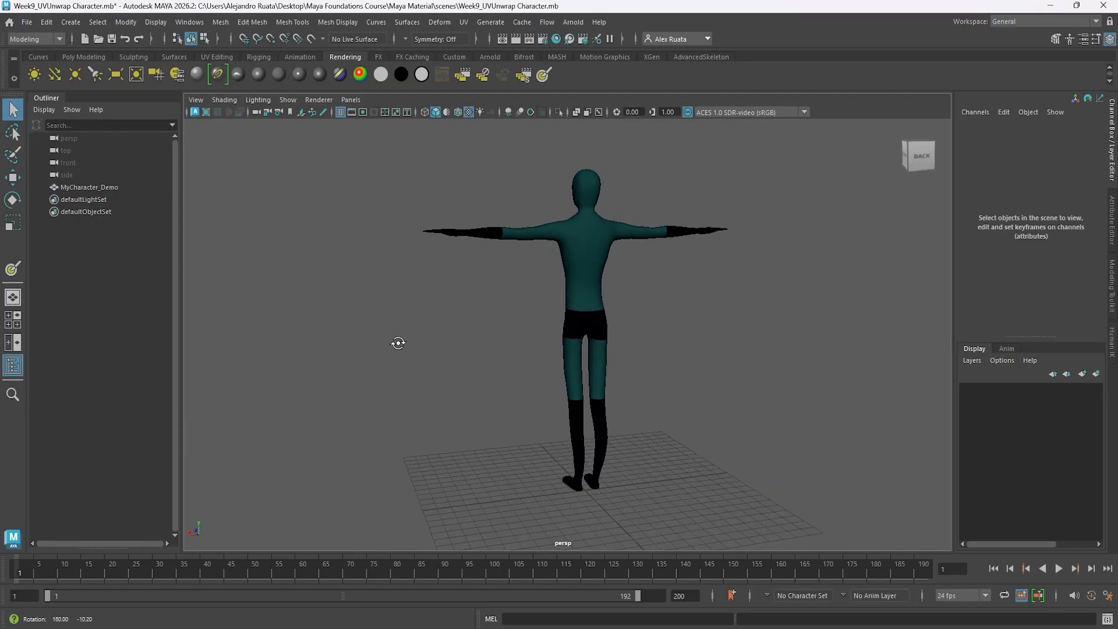